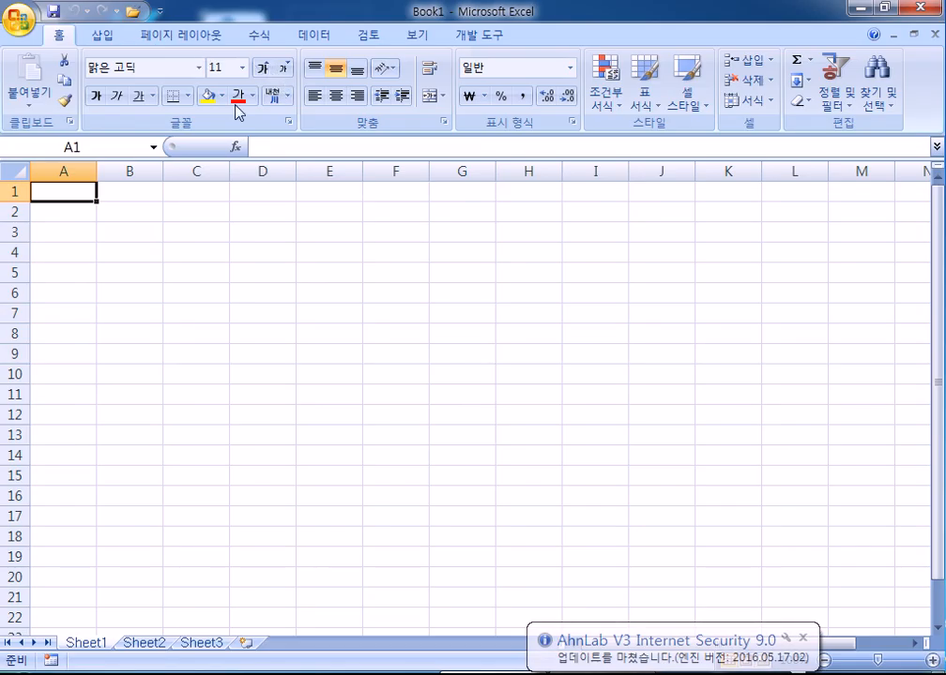
- Open 2급A형.xlsm from Downloads > 과년도문제 folders > 16년1회모의고사 and submit its password
{"action": "left_click", "coordinate": [25, 30]}
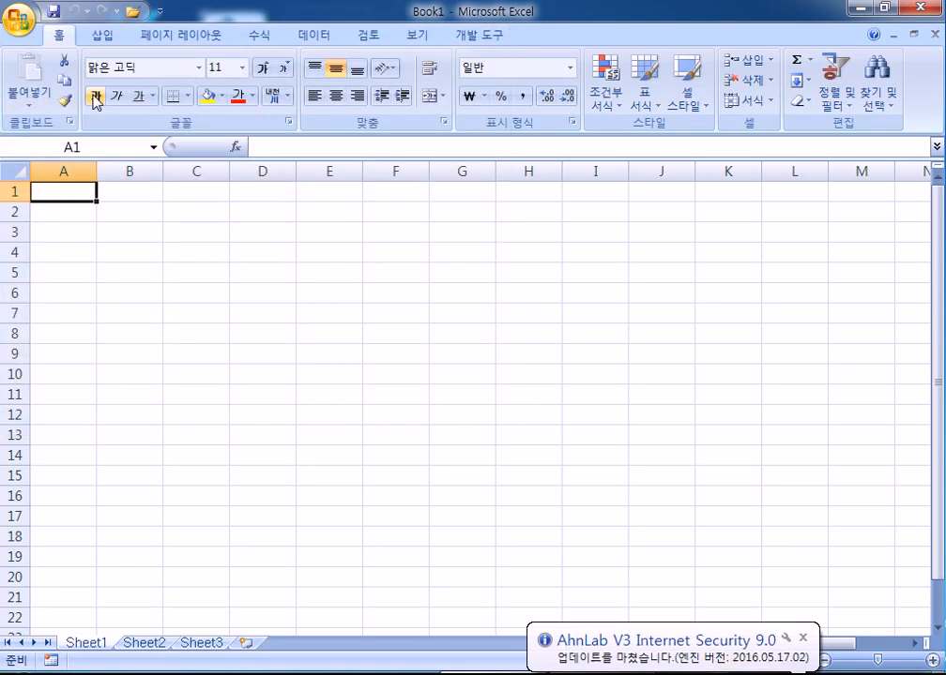
{"action": "left_click", "coordinate": [19, 24]}
{"action": "left_click", "coordinate": [60, 99]}
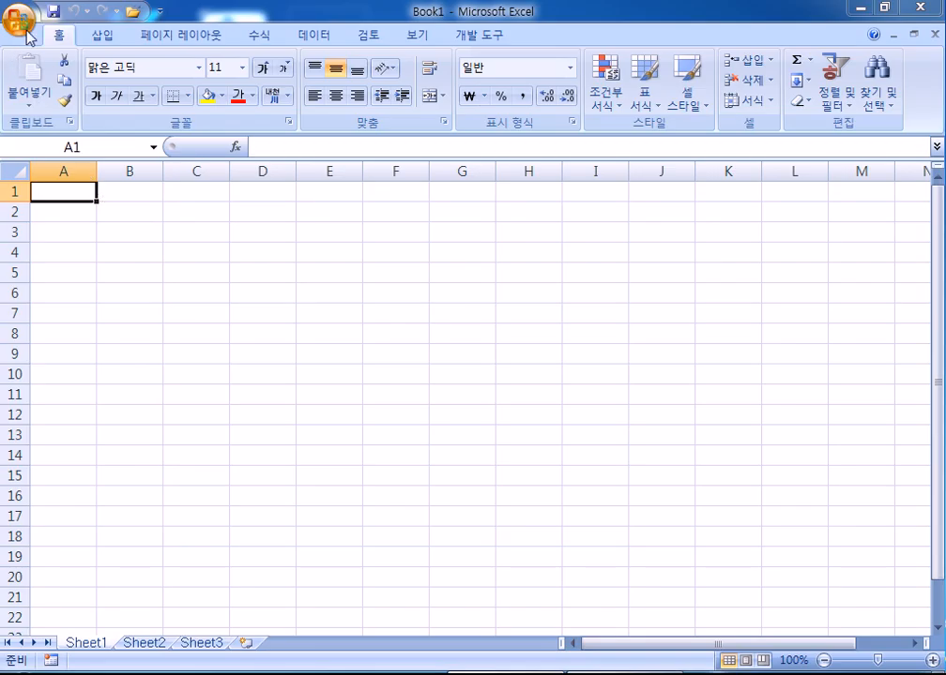
{"action": "key", "text": "ctrl+o"}
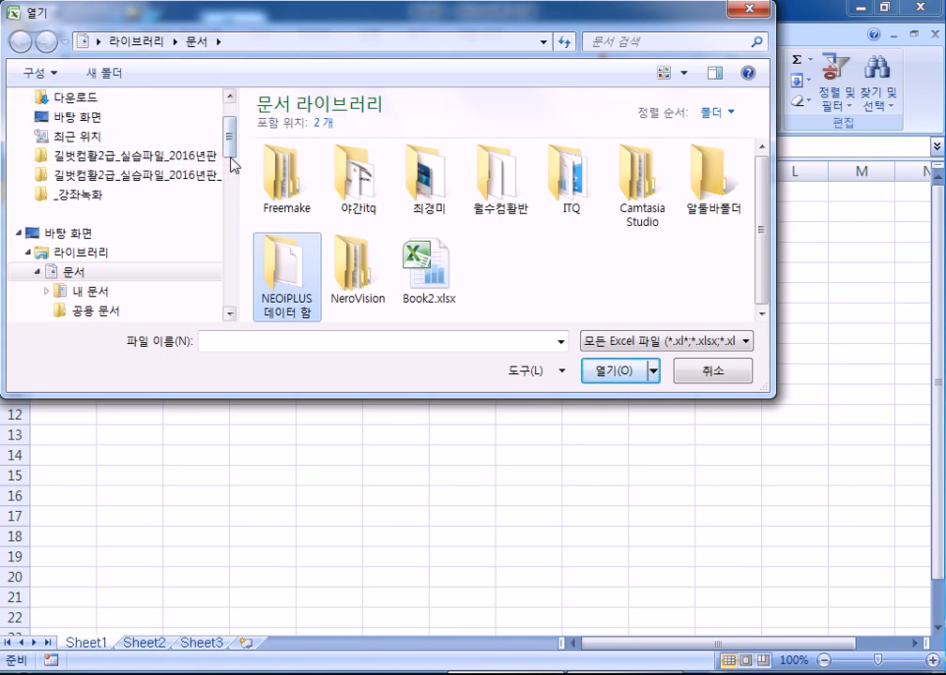
{"action": "scroll", "coordinate": [113, 162], "scroll_direction": "up", "scroll_amount": 2}
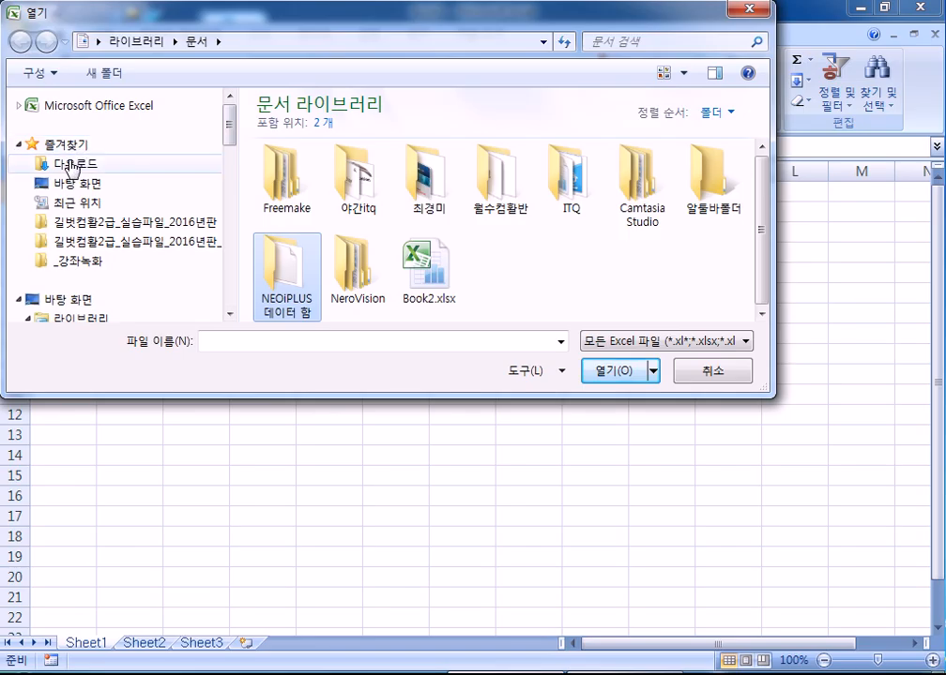
{"action": "left_click", "coordinate": [72, 165]}
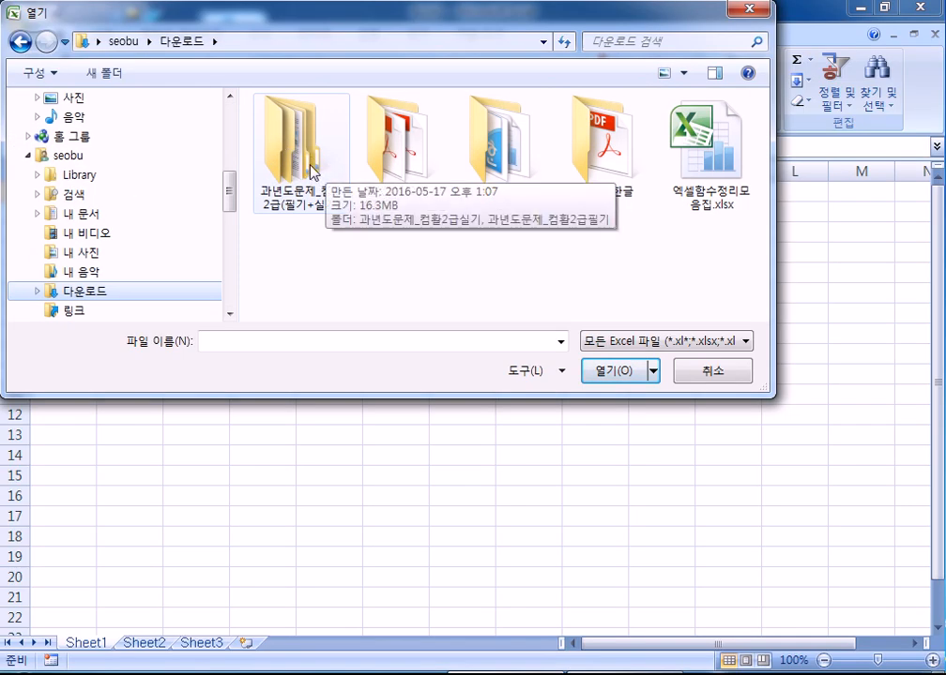
{"action": "double_click", "coordinate": [311, 172]}
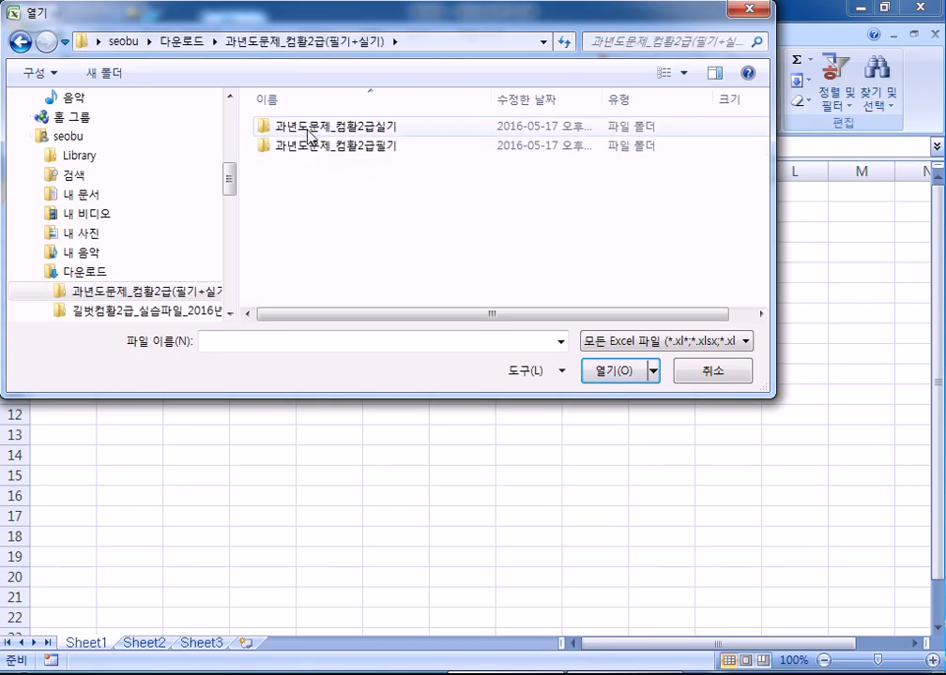
{"action": "double_click", "coordinate": [309, 131]}
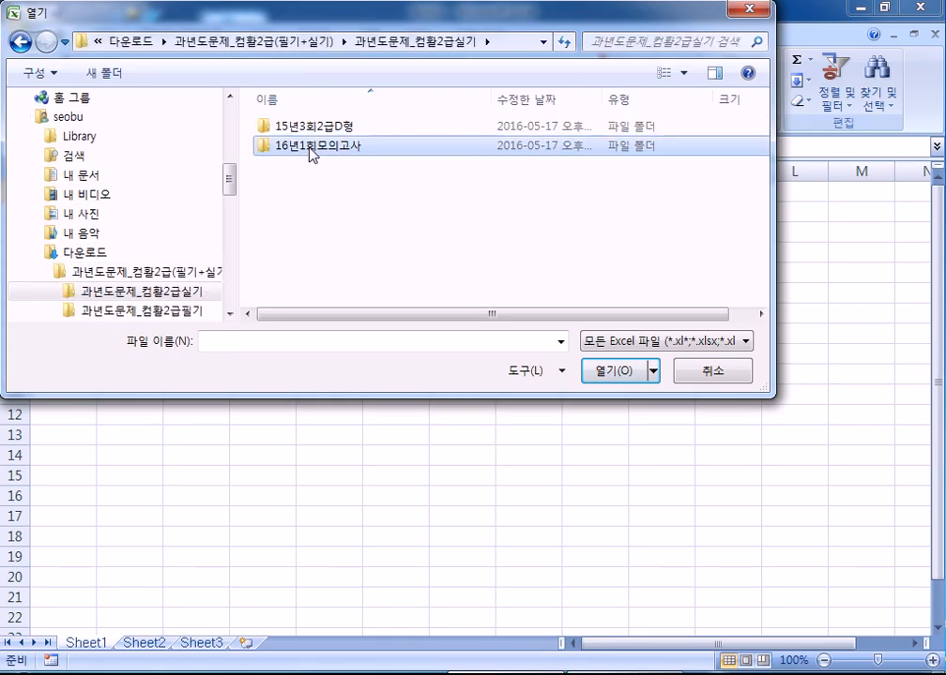
{"action": "double_click", "coordinate": [311, 150]}
{"action": "left_click", "coordinate": [308, 131]}
{"action": "double_click", "coordinate": [308, 133]}
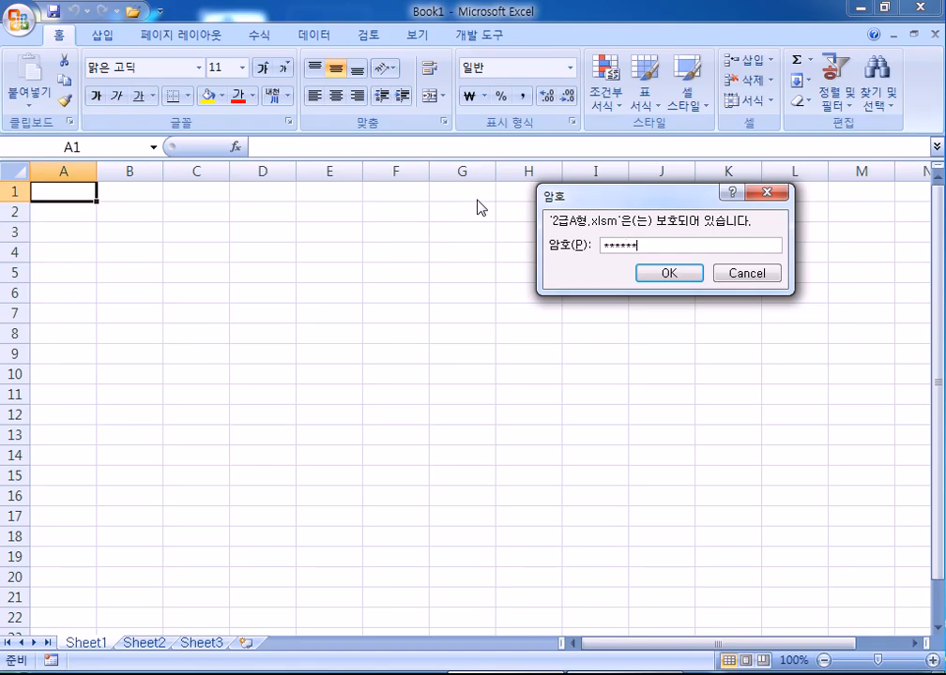
{"action": "key", "text": "Return"}
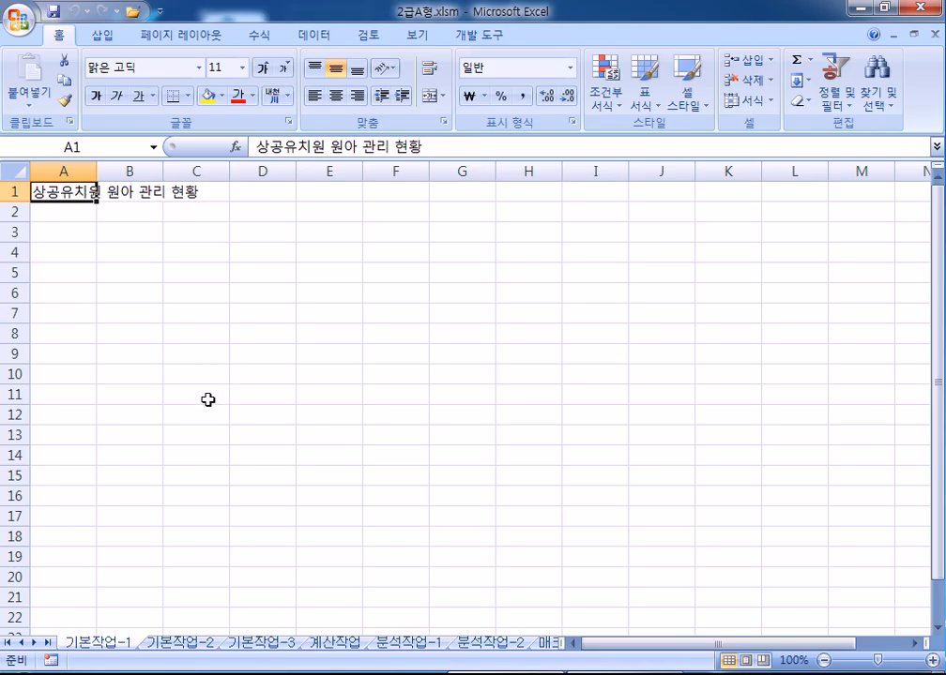
- On the 기본작업-2 sheet, merge A1:F1 and centre the 상공은행 고객 대출 관리 현황 title
{"action": "left_click", "coordinate": [181, 643]}
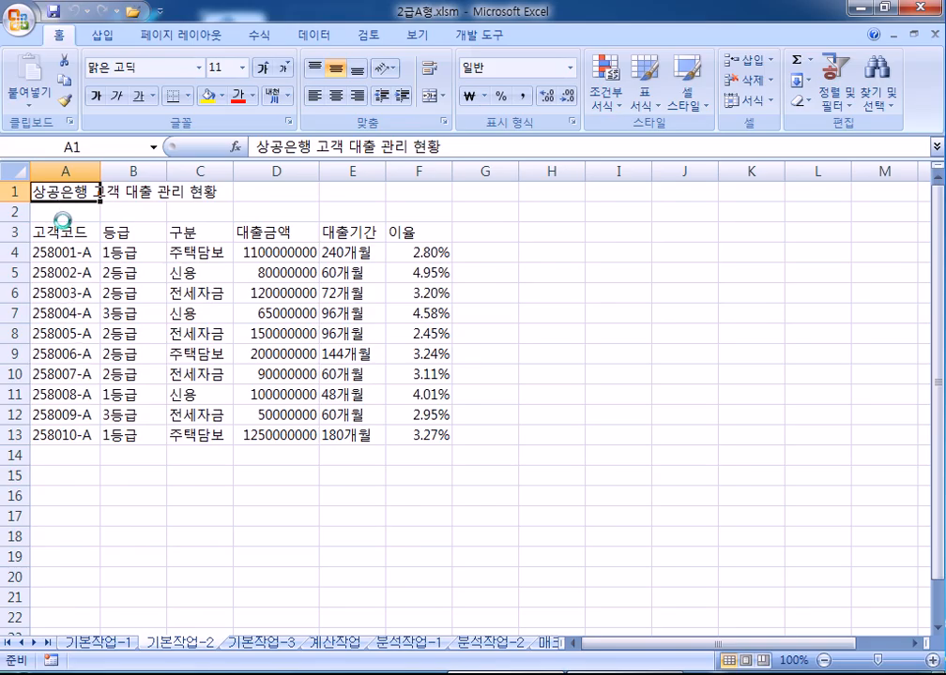
{"action": "scroll", "coordinate": [64, 193], "scroll_direction": "up", "scroll_amount": 2}
{"action": "left_click_drag", "start_coordinate": [210, 197], "coordinate": [573, 196]}
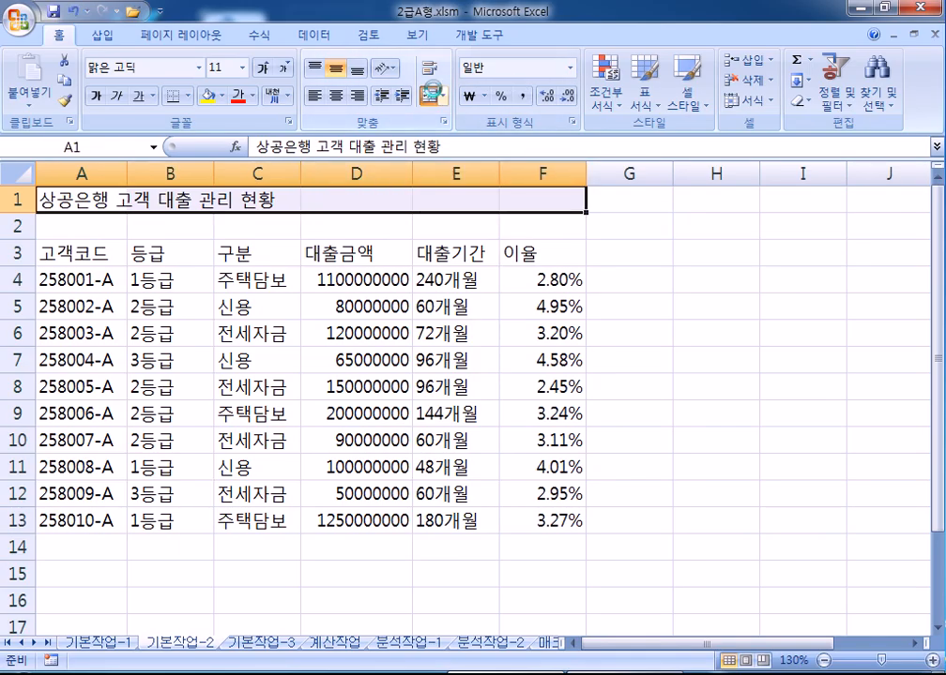
{"action": "left_click", "coordinate": [432, 90]}
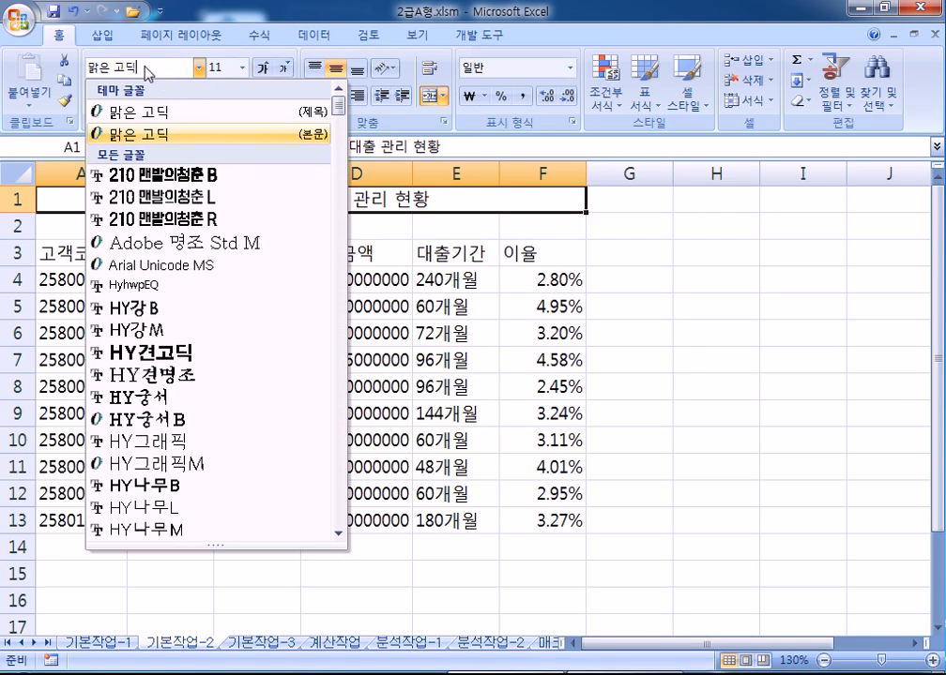
- Change the merged title's font to 궁서체
{"action": "left_click_drag", "start_coordinate": [343, 116], "coordinate": [214, 90]}
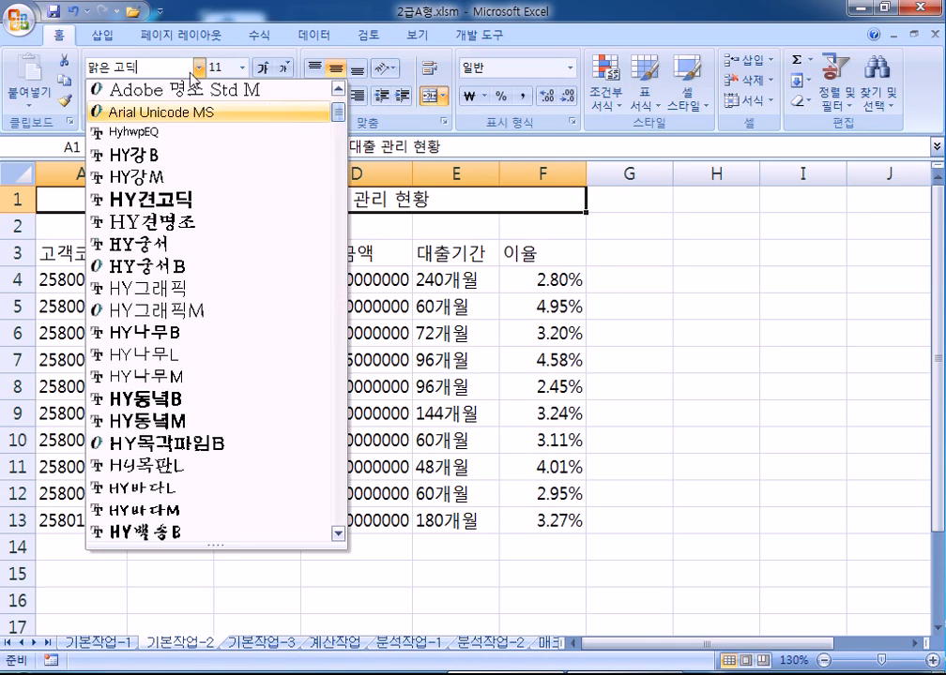
{"action": "left_click", "coordinate": [120, 58]}
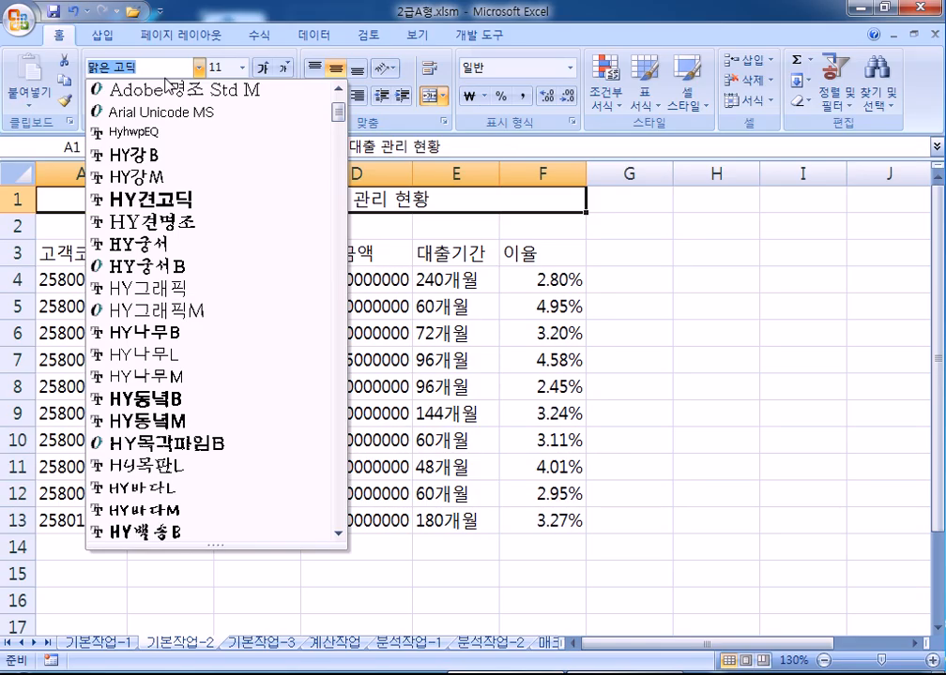
{"action": "type", "text": "궁서"}
{"action": "key", "text": "BackSpace"}
{"action": "key", "text": "BackSpace"}
{"action": "type", "text": "서체"}
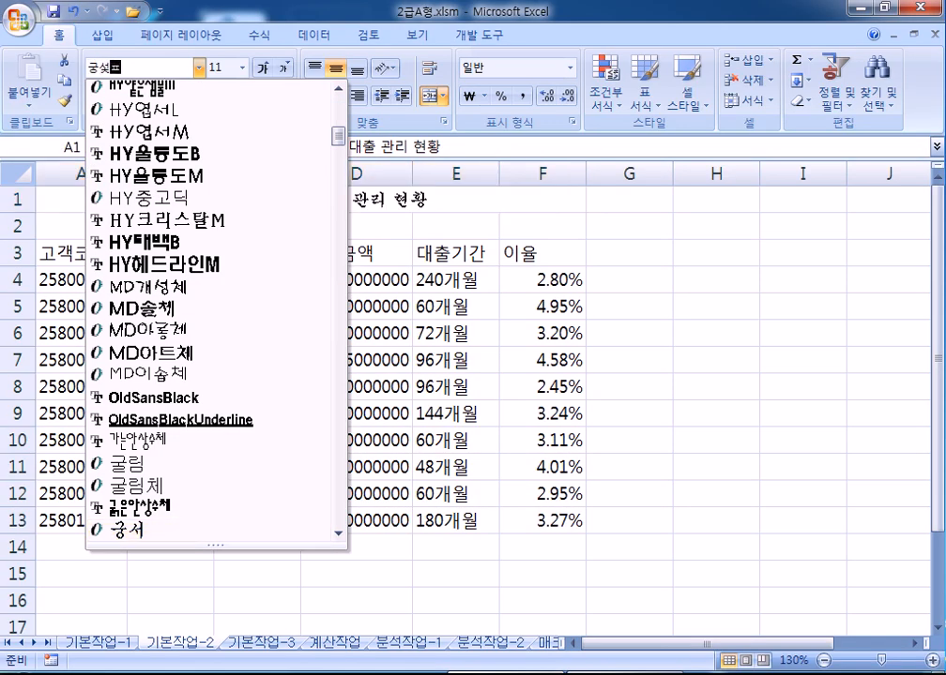
{"action": "key", "text": "BackSpace"}
{"action": "key", "text": "BackSpace"}
{"action": "type", "text": "서체"}
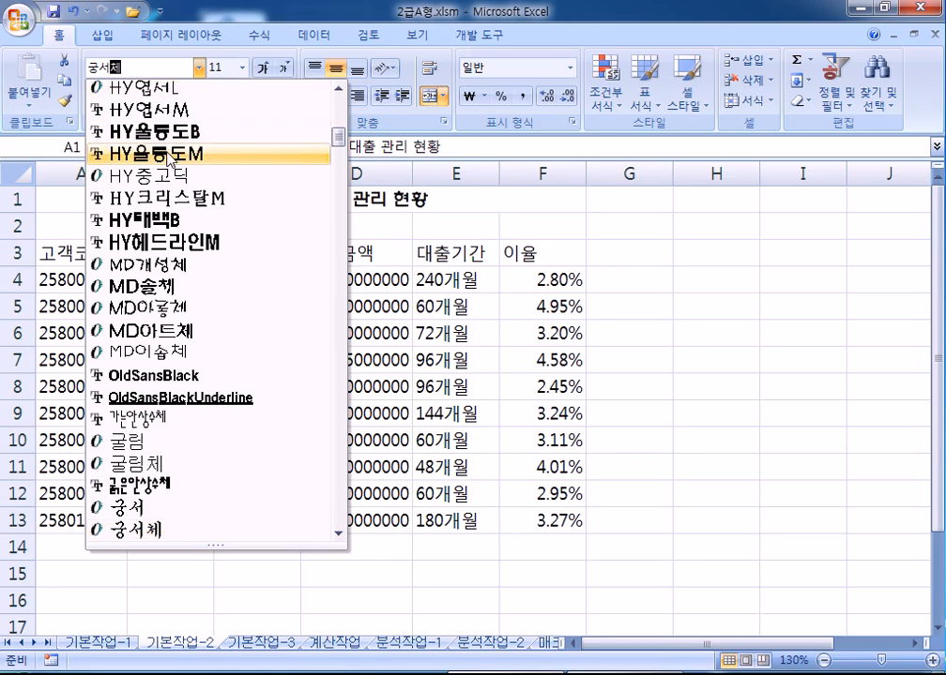
{"action": "scroll", "coordinate": [141, 441], "scroll_direction": "down", "scroll_amount": 3}
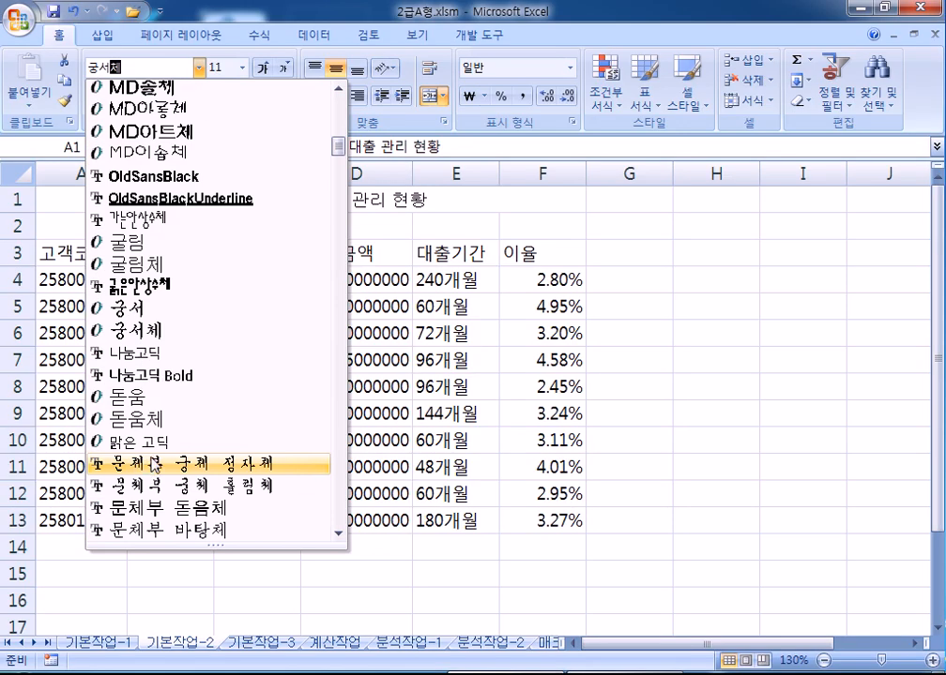
{"action": "left_click", "coordinate": [143, 332]}
- Enlarge the title to 18 pt and underline it
{"action": "left_click", "coordinate": [263, 70]}
{"action": "left_click", "coordinate": [262, 70]}
{"action": "left_click", "coordinate": [262, 69]}
{"action": "left_click", "coordinate": [263, 70]}
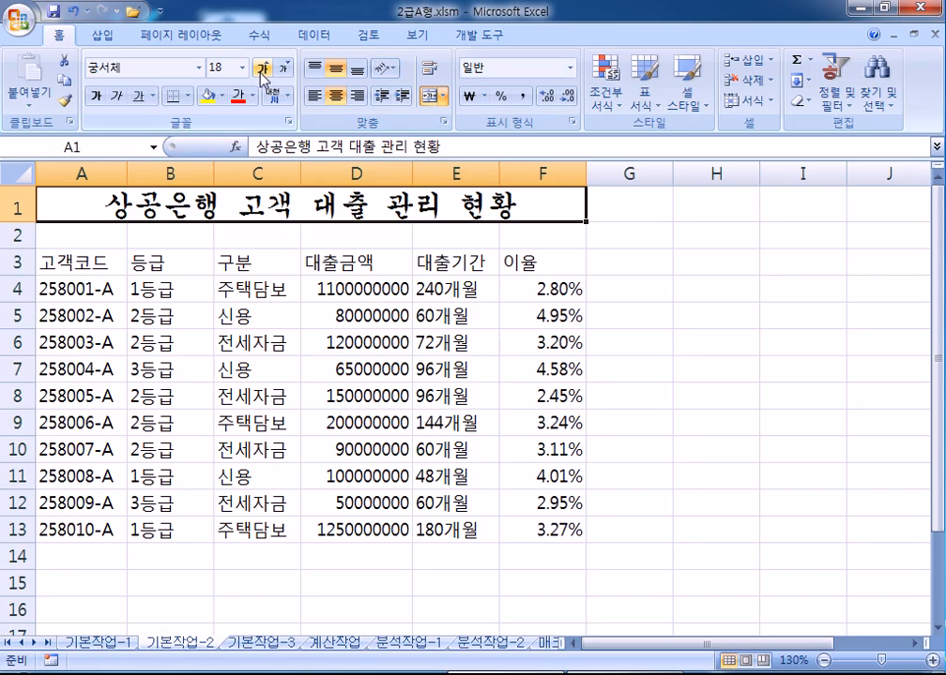
{"action": "left_click", "coordinate": [137, 96]}
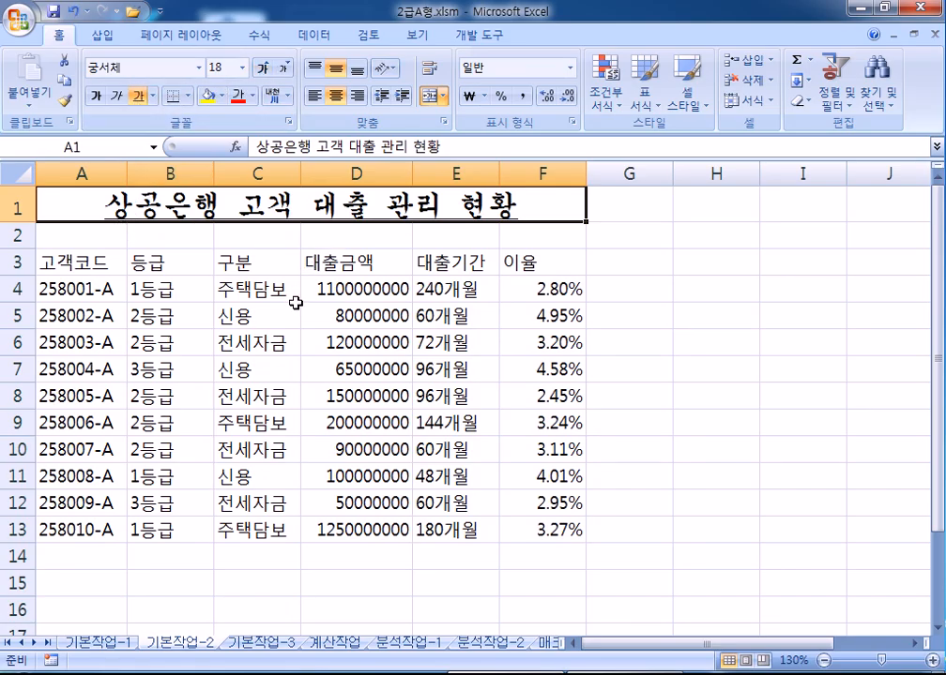
{"action": "left_click", "coordinate": [249, 315]}
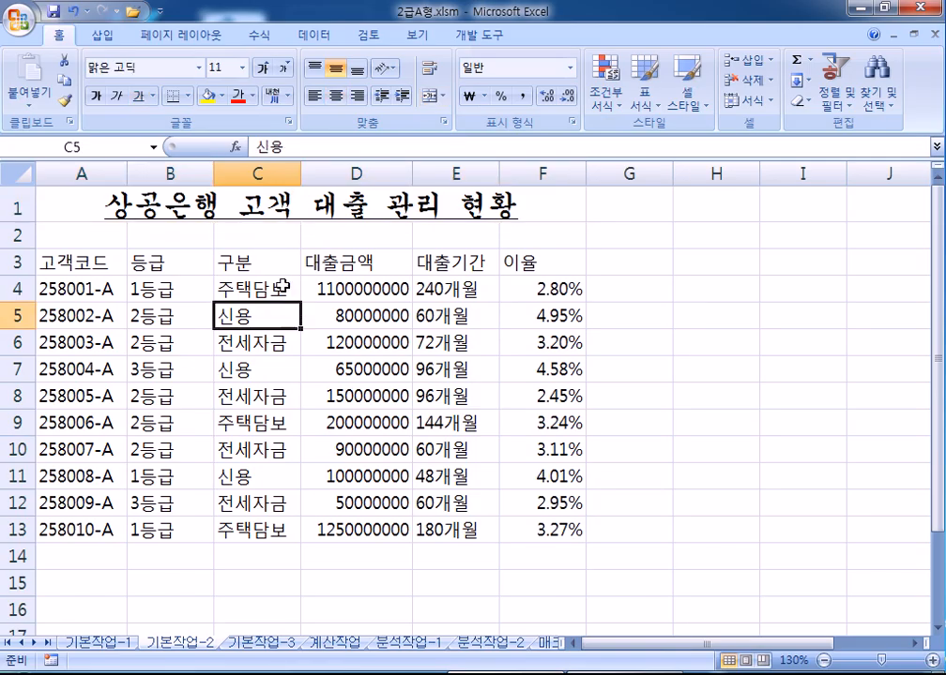
- Convert the B3 header 등급 to the hanja 等級
{"action": "double_click", "coordinate": [190, 265]}
{"action": "key", "text": "shift+Home"}
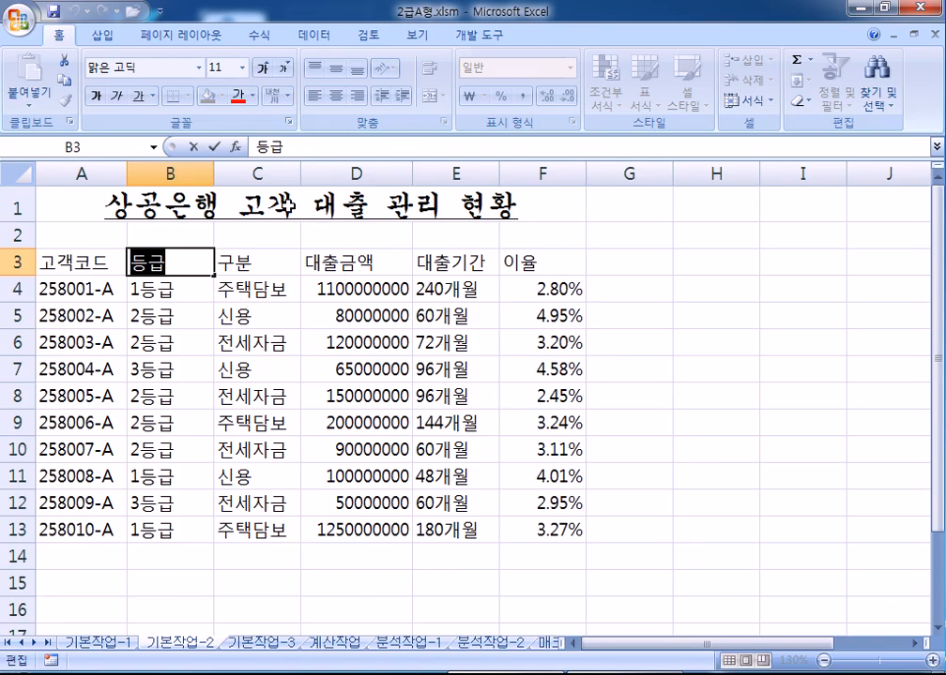
{"action": "key", "text": "Hangul_Hanja"}
{"action": "left_click", "coordinate": [597, 207]}
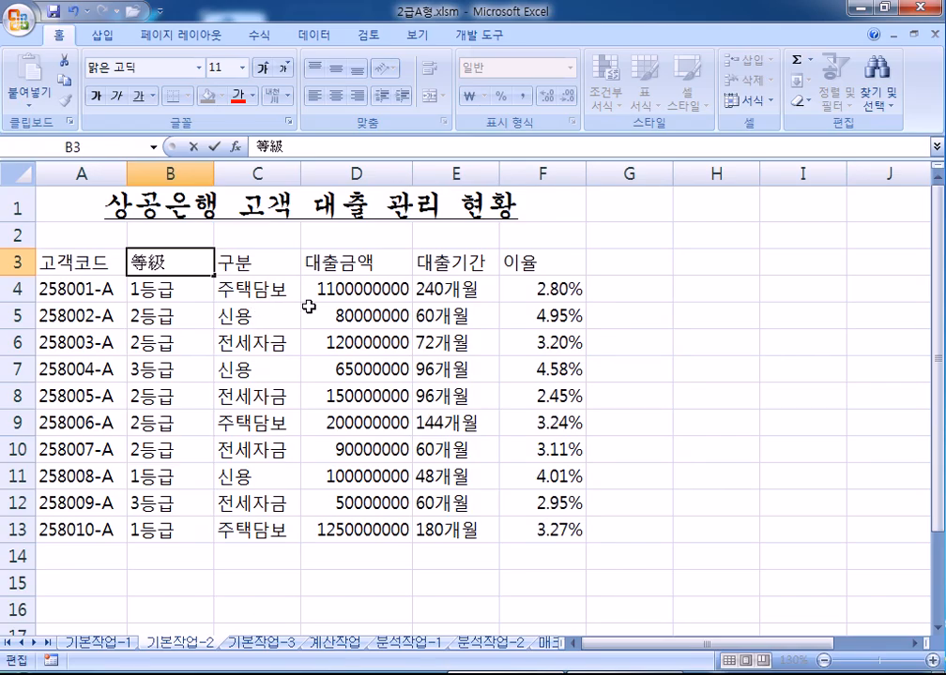
- Name the interest-rate range F4:F13 이율
{"action": "left_click_drag", "start_coordinate": [534, 294], "coordinate": [531, 521]}
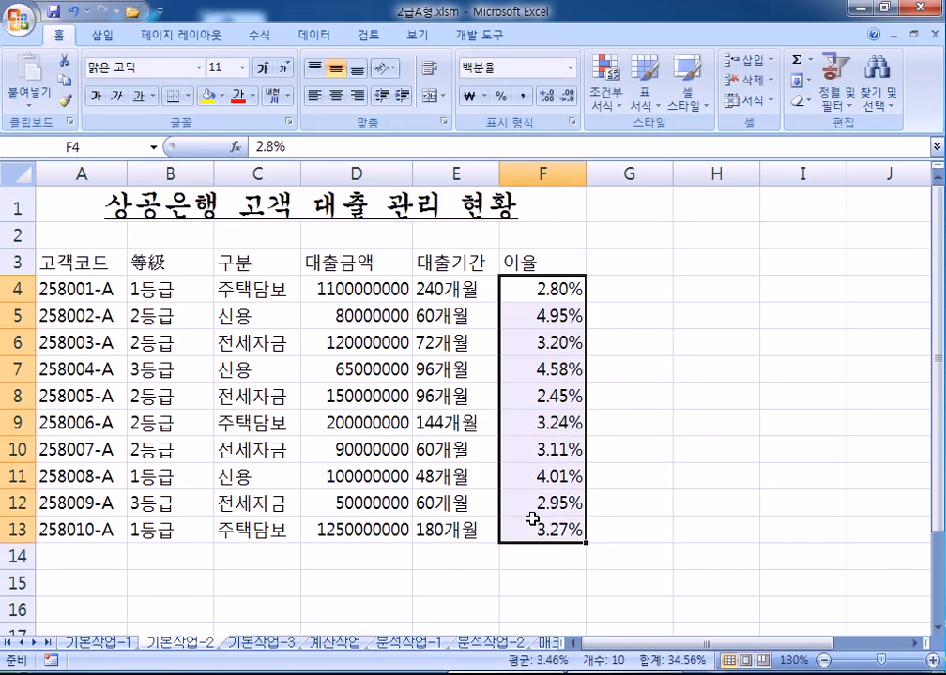
{"action": "left_click", "coordinate": [118, 147]}
{"action": "type", "text": "이율"}
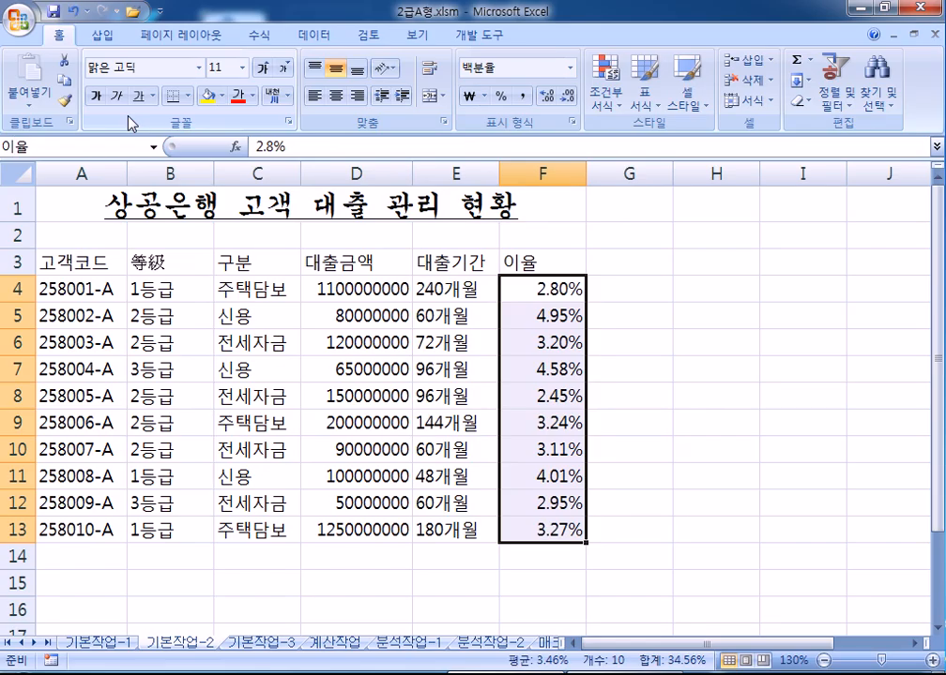
{"action": "key", "text": "Return"}
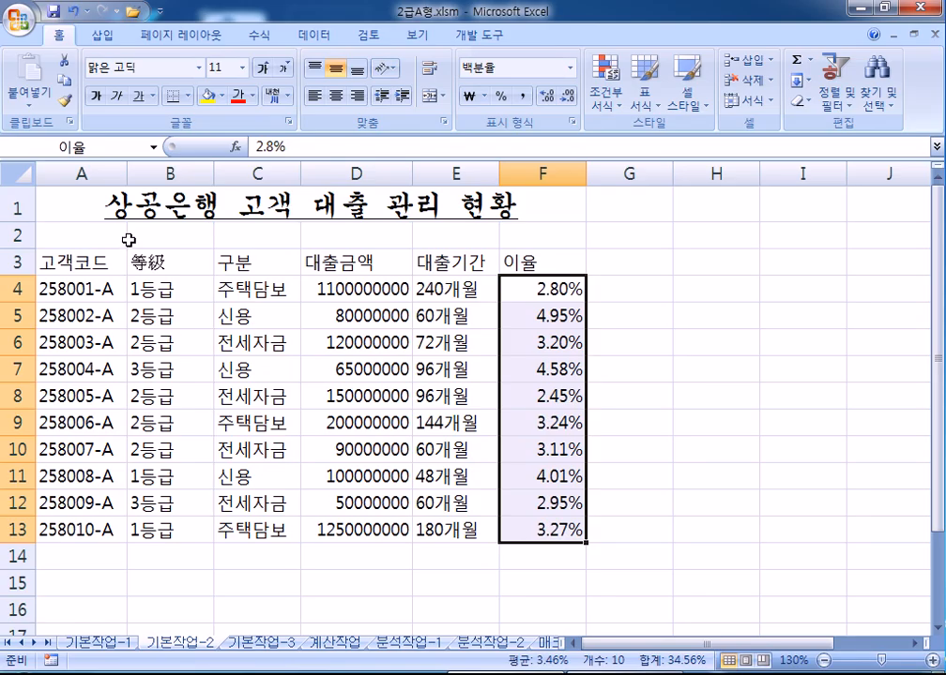
- Centre a combined selection of A3:F3, A4:C13 and column E, then undo it
{"action": "left_click", "coordinate": [66, 263]}
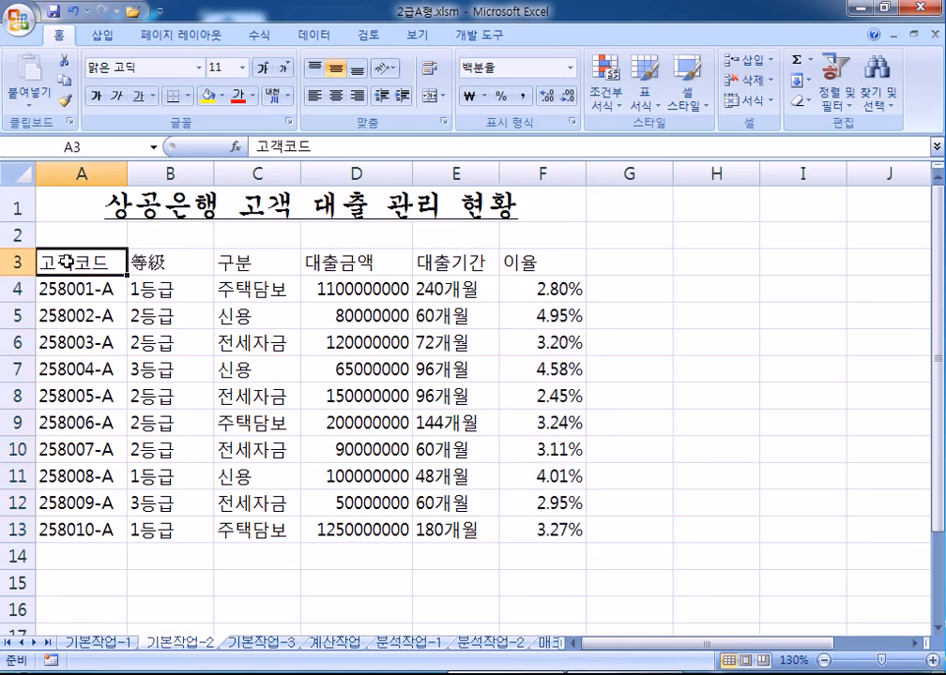
{"action": "left_click_drag", "start_coordinate": [66, 263], "coordinate": [529, 266]}
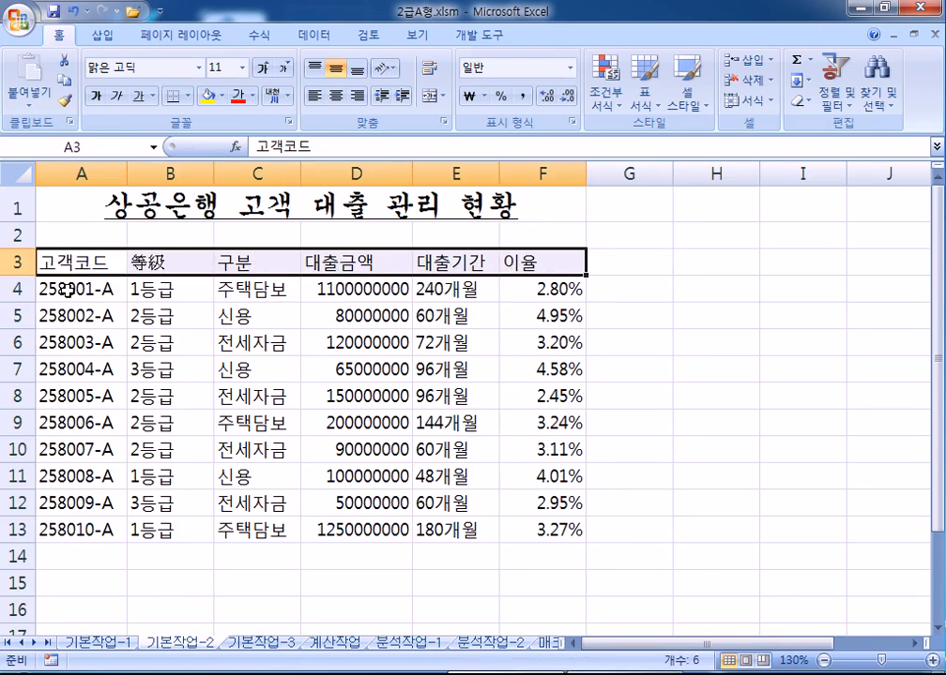
{"action": "left_click_drag", "start_coordinate": [66, 289], "coordinate": [240, 527]}
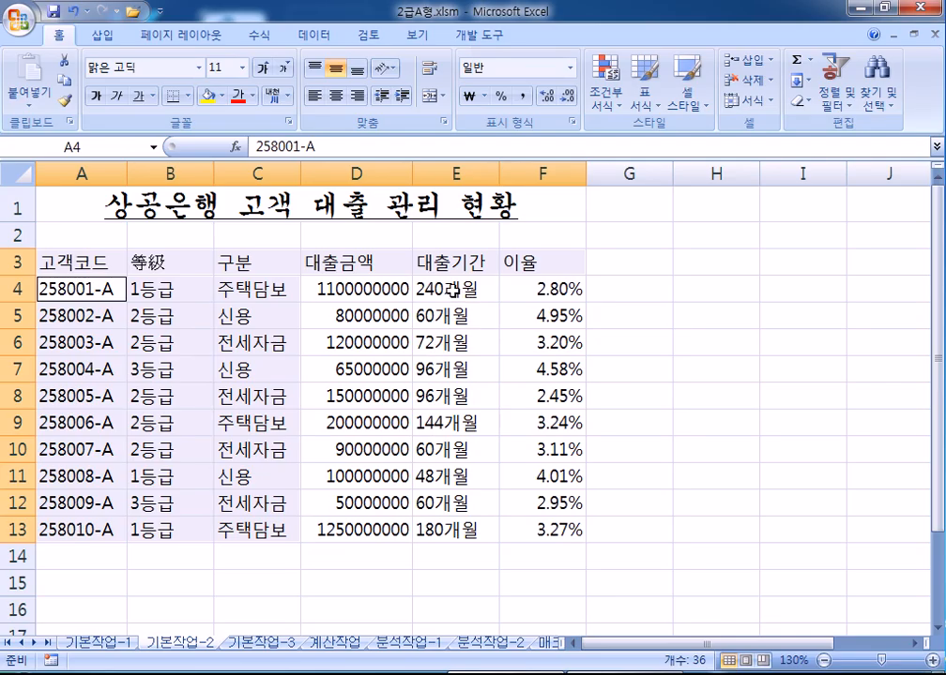
{"action": "mouse_move", "coordinate": [490, 285]}
{"action": "left_mouse_down", "text": "ctrl"}
{"action": "mouse_move", "coordinate": [451, 315]}
{"action": "mouse_move", "coordinate": [451, 529]}
{"action": "left_mouse_up", "text": "ctrl"}
{"action": "left_click", "coordinate": [335, 95]}
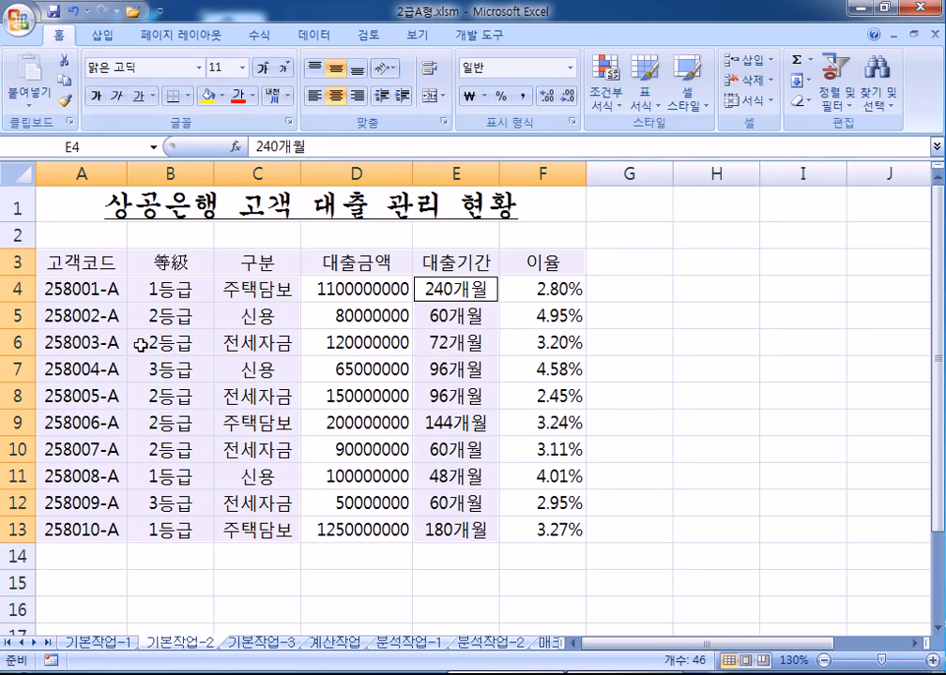
{"action": "key", "text": "ctrl+z"}
- Centre the headers A3:F3, the cells A4:C13 and the loan periods E4:E13 range by range
{"action": "left_click_drag", "start_coordinate": [68, 263], "coordinate": [533, 262]}
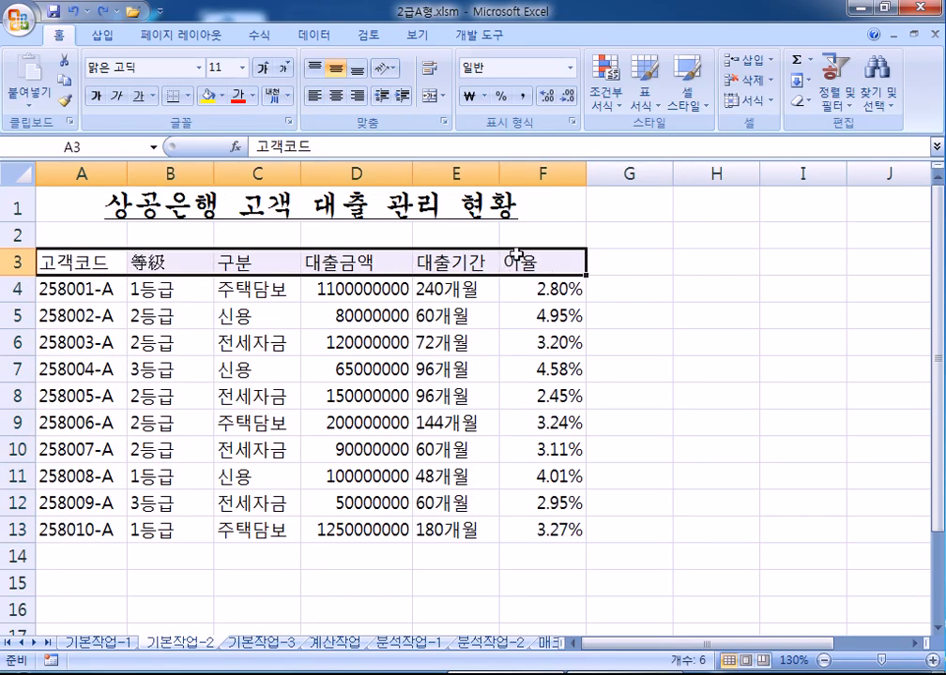
{"action": "left_click", "coordinate": [335, 98]}
{"action": "left_click_drag", "start_coordinate": [61, 289], "coordinate": [241, 523]}
{"action": "left_click", "coordinate": [334, 97]}
{"action": "left_click_drag", "start_coordinate": [433, 289], "coordinate": [446, 527]}
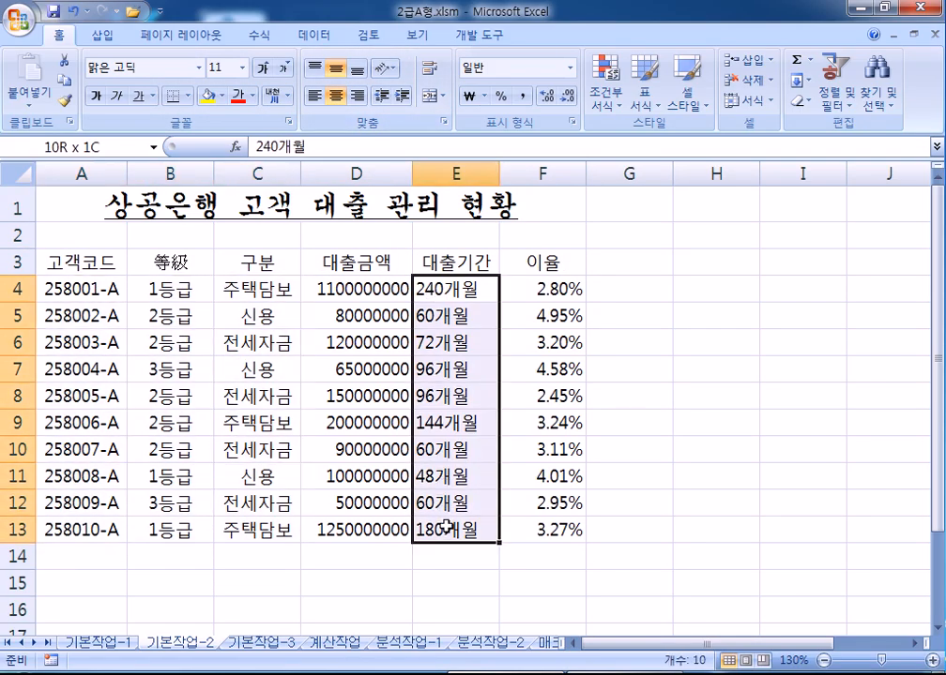
{"action": "left_click", "coordinate": [335, 97]}
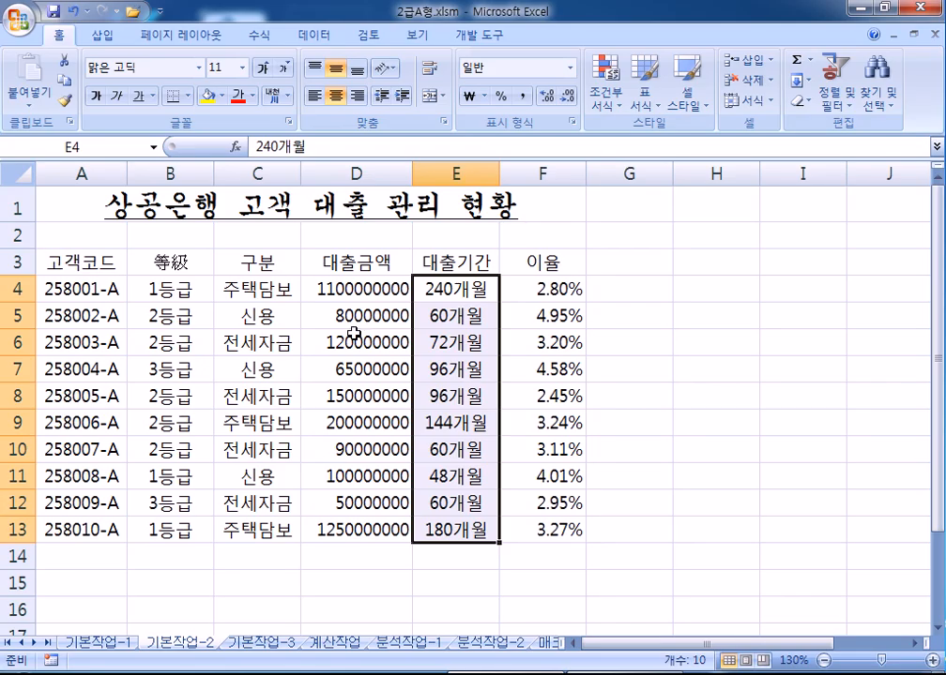
{"action": "left_click_drag", "start_coordinate": [352, 289], "coordinate": [376, 522]}
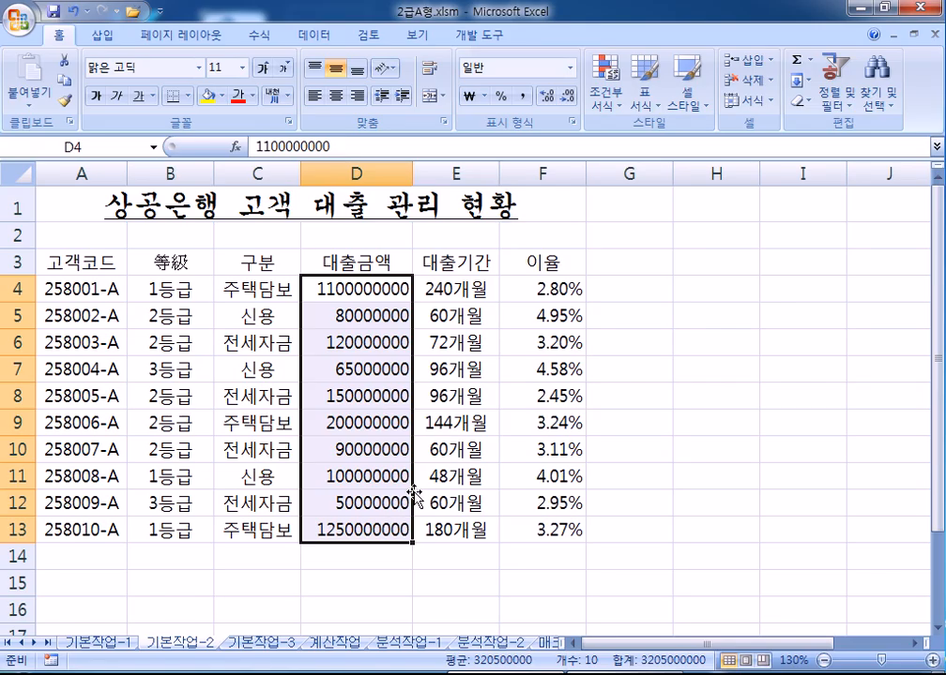
- Apply the custom number format #,##0,,백만원 to the loan amounts D4:D13
{"action": "key", "text": "ctrl+1"}
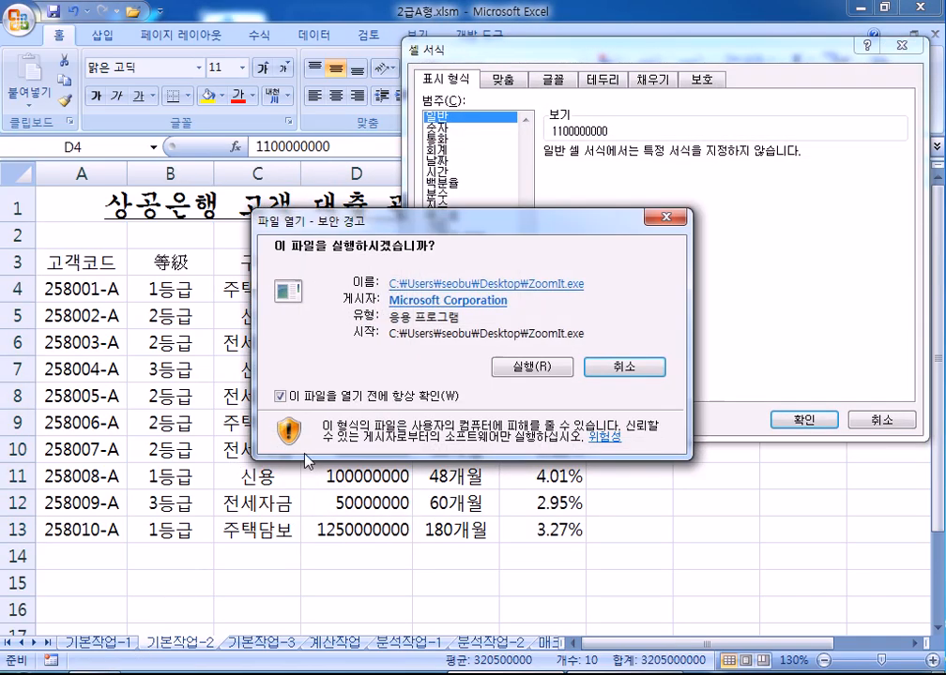
{"action": "key", "text": "Escape"}
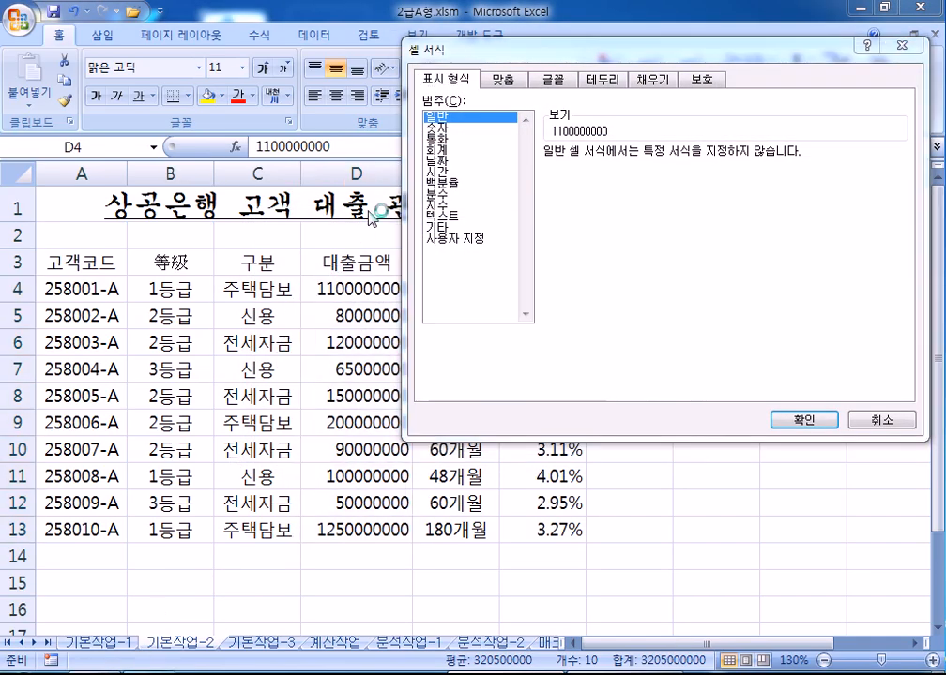
{"action": "type", "text": "#,##0,,"}
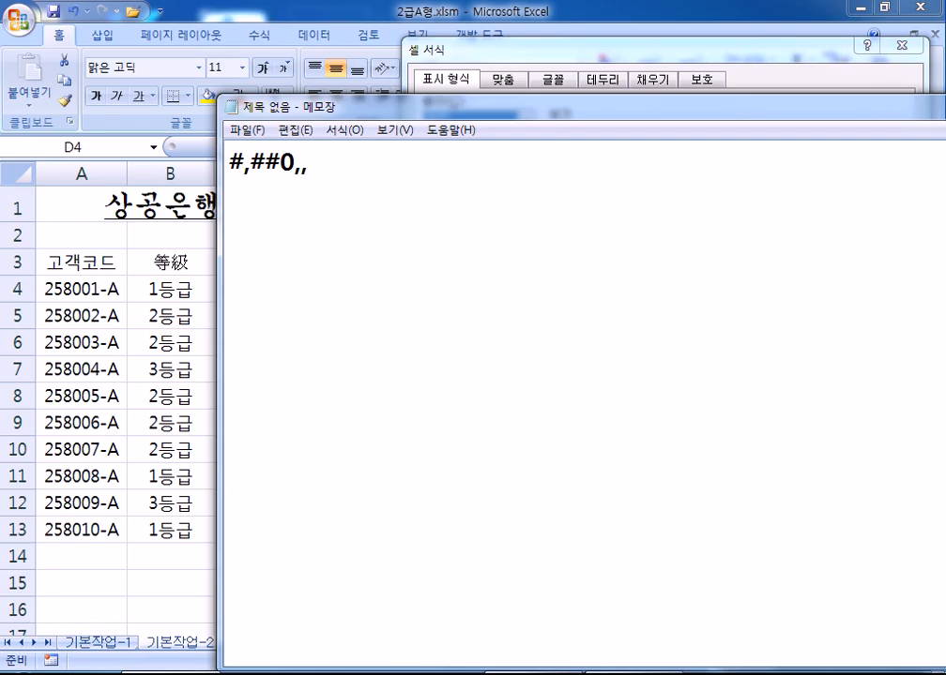
{"action": "key", "text": "alt+Tab"}
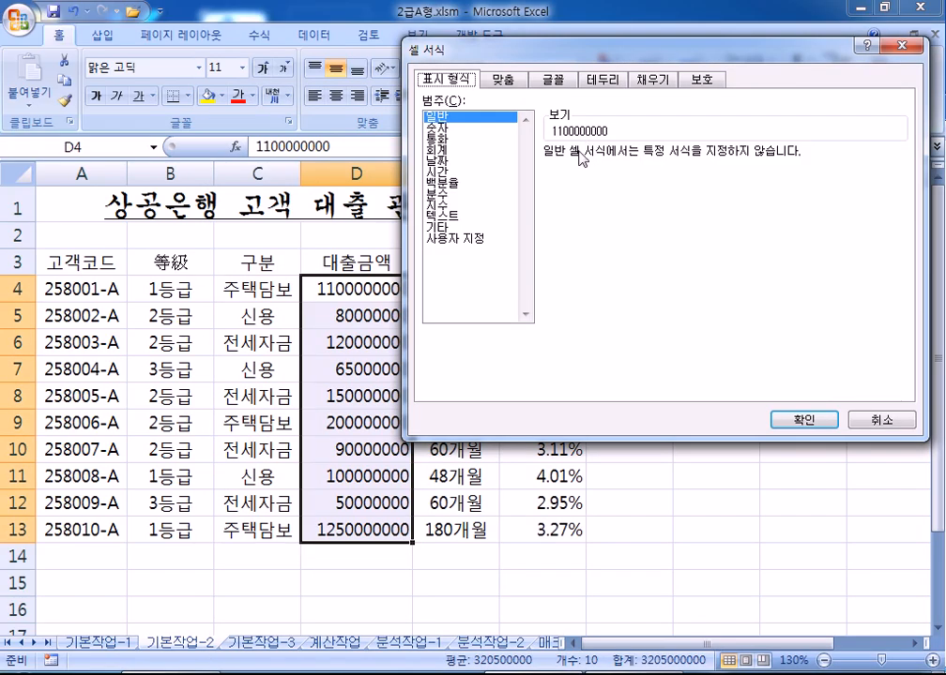
{"action": "left_click", "coordinate": [452, 239]}
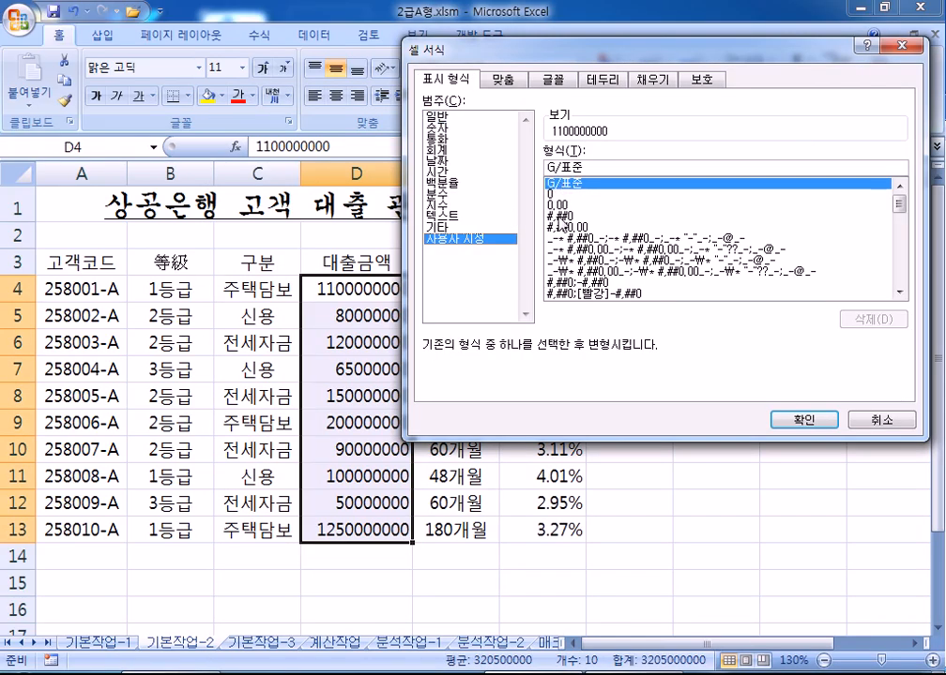
{"action": "left_click", "coordinate": [589, 217]}
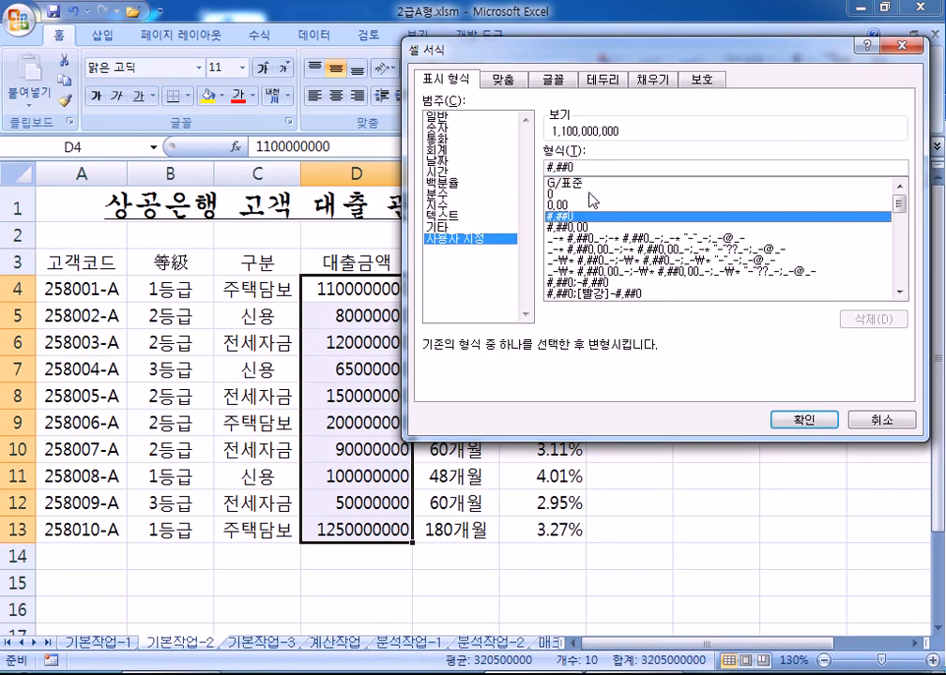
{"action": "left_click", "coordinate": [639, 166]}
{"action": "type", "text": ",,"}
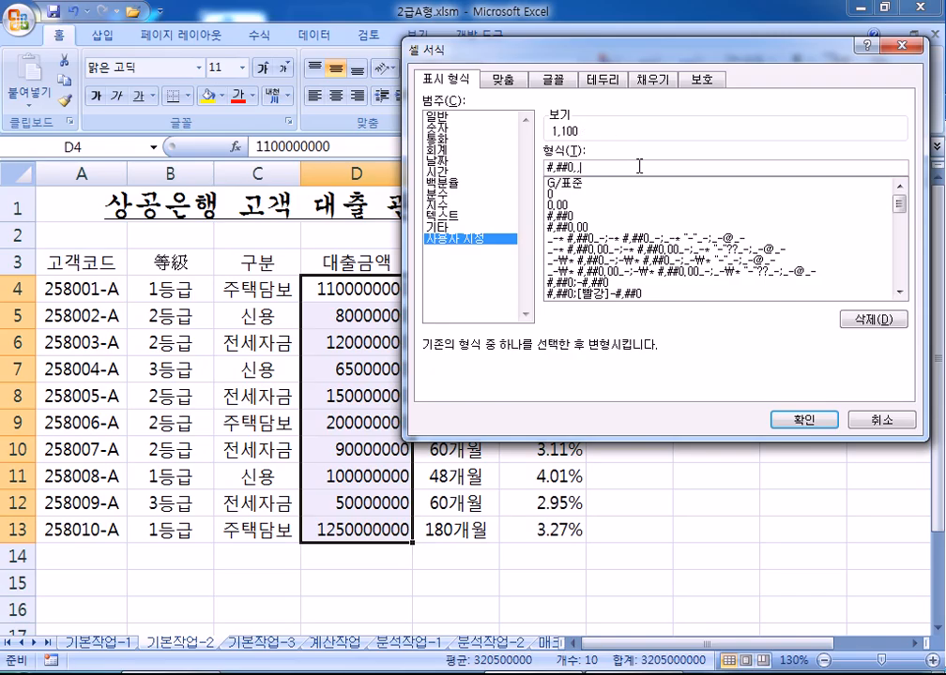
{"action": "type", "text": "백만원"}
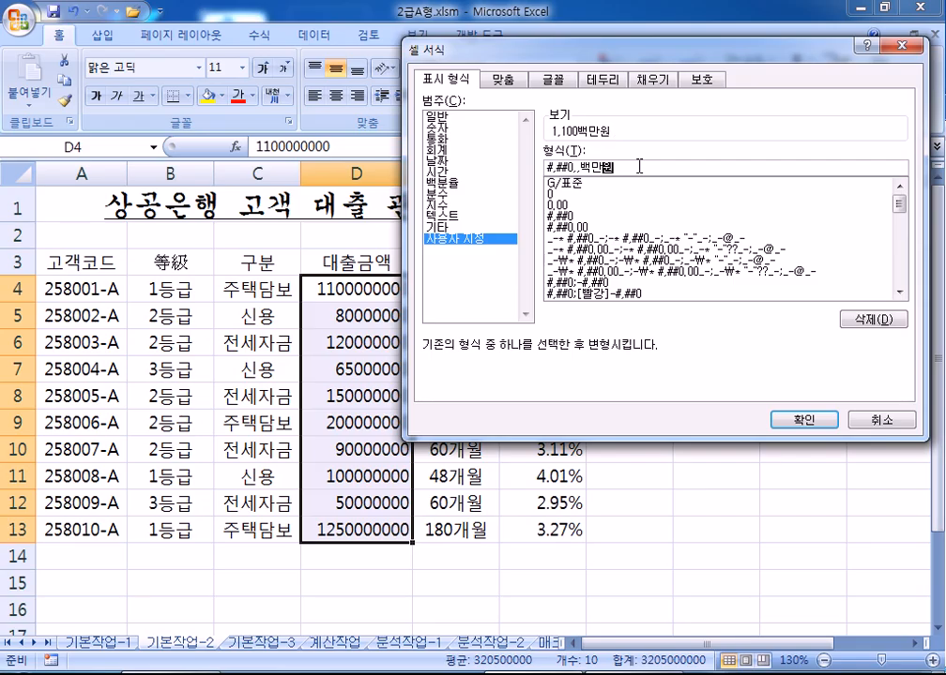
{"action": "key", "text": "Return"}
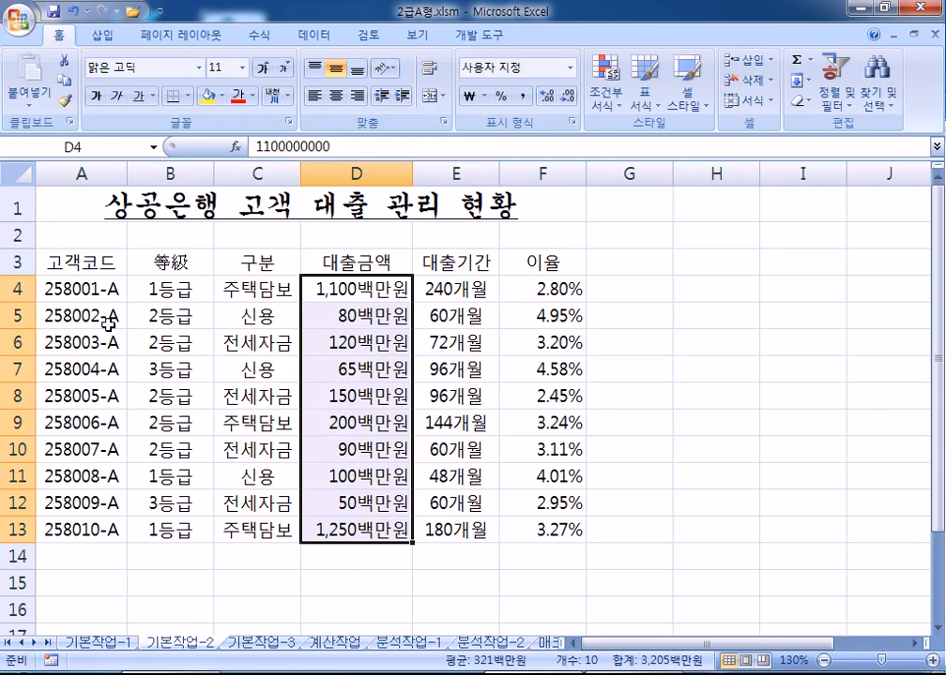
{"action": "left_click_drag", "start_coordinate": [91, 268], "coordinate": [523, 532]}
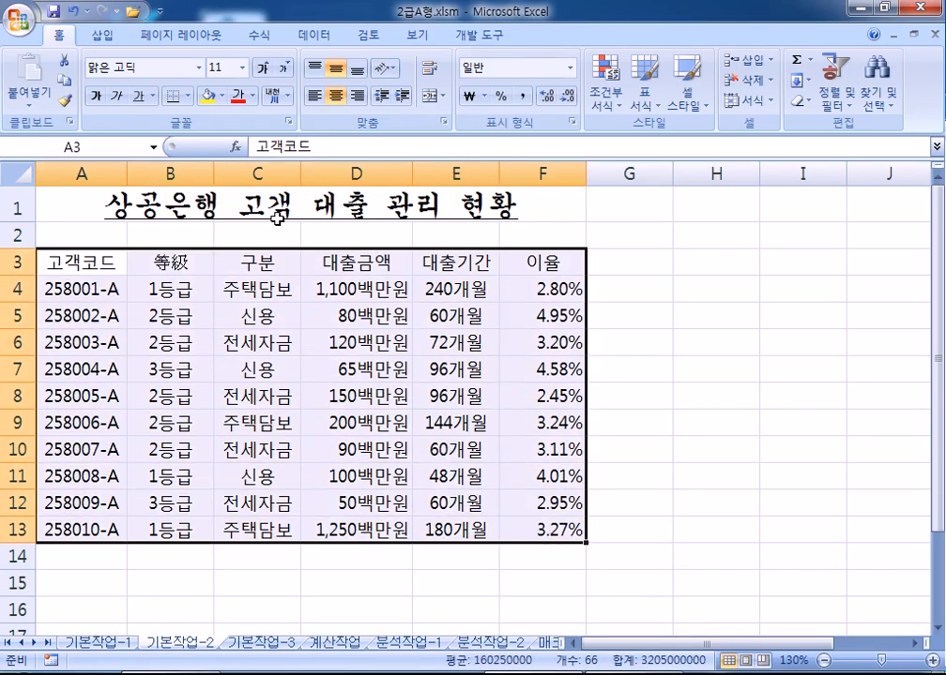
{"action": "left_click", "coordinate": [188, 95]}
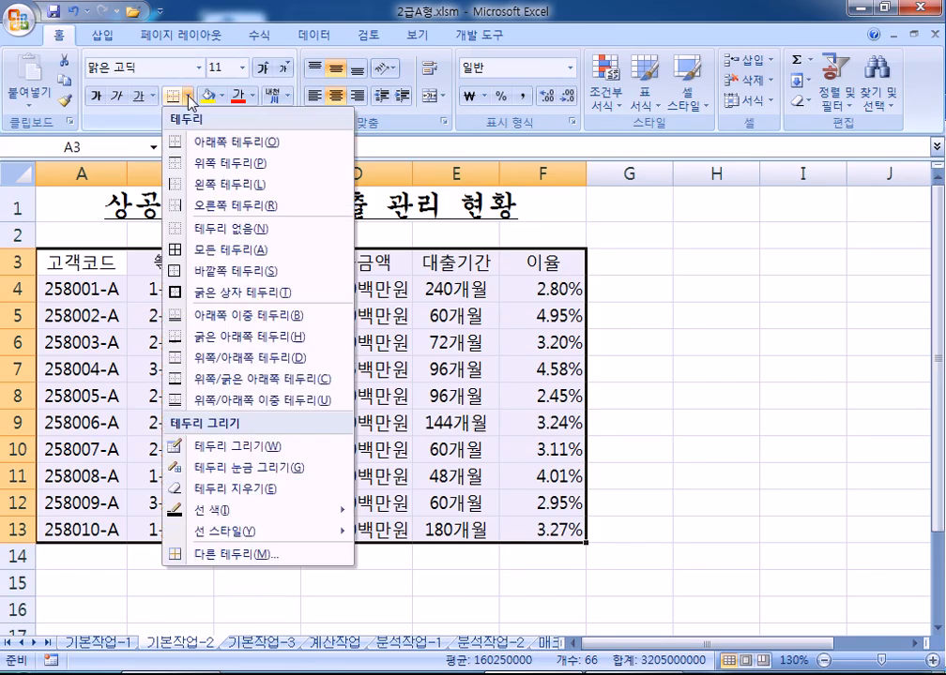
- Give A3:F13 all borders plus a thick box border
{"action": "left_click", "coordinate": [197, 249]}
{"action": "left_click", "coordinate": [188, 96]}
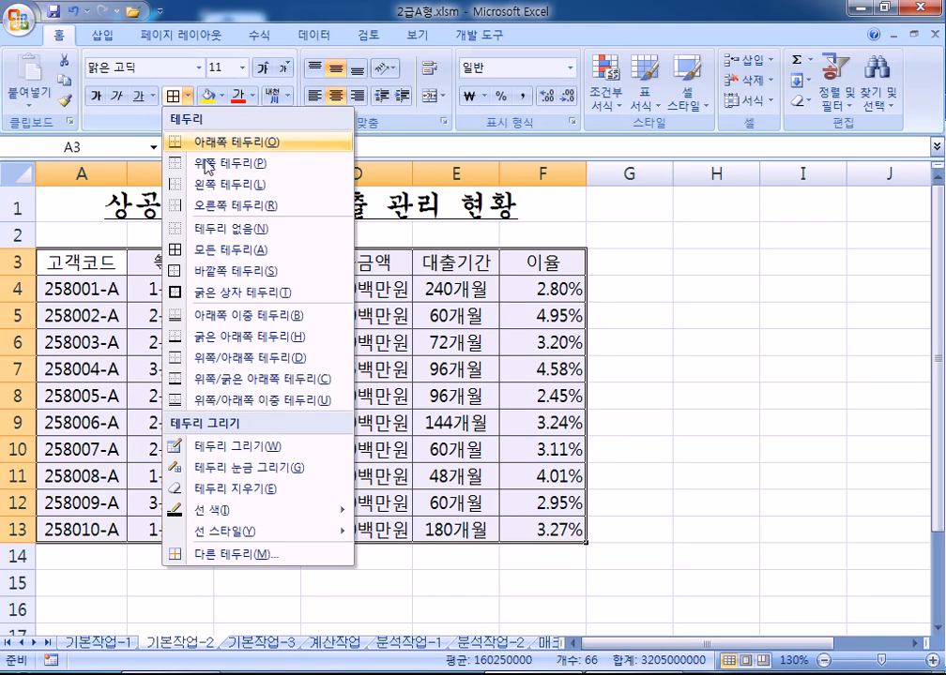
{"action": "left_click", "coordinate": [211, 294]}
{"action": "left_click", "coordinate": [779, 476]}
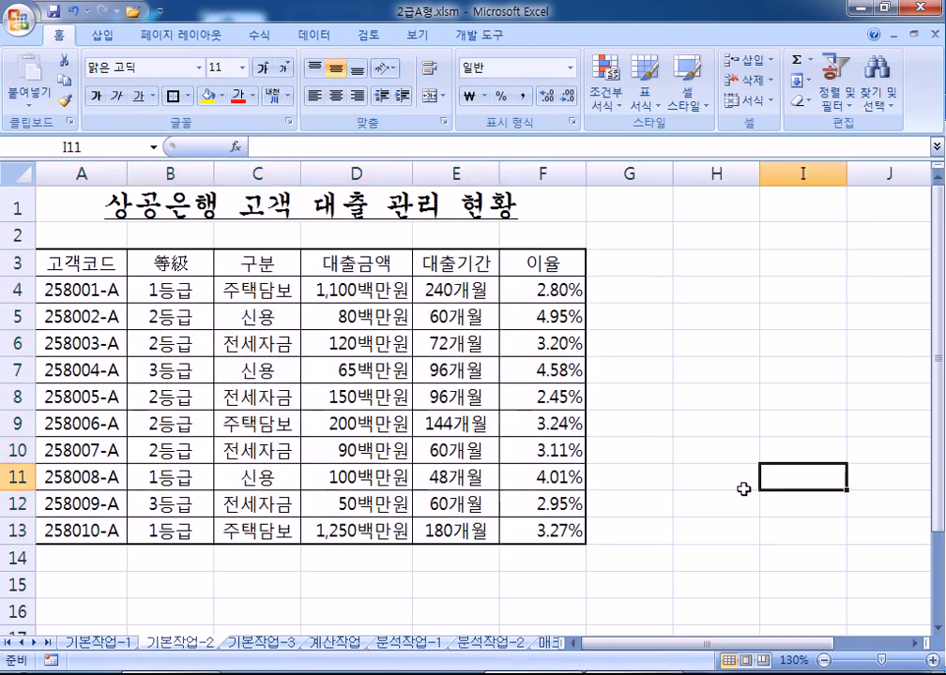
{"action": "scroll", "coordinate": [402, 417], "scroll_direction": "down", "scroll_amount": 2}
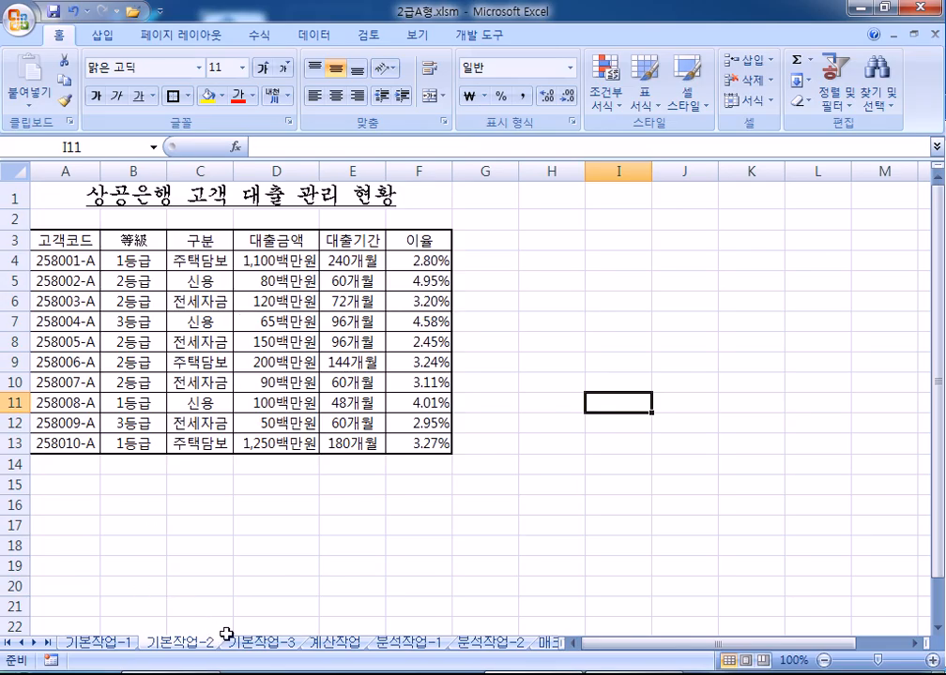
{"action": "left_click", "coordinate": [255, 643]}
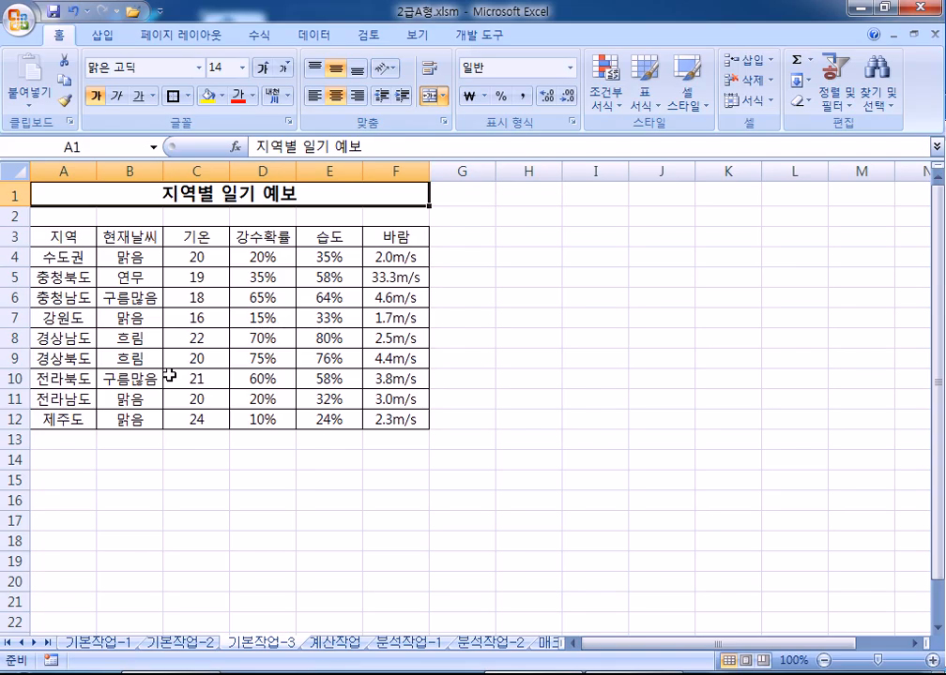
- Select A4:F12 and begin a new conditional formatting rule that uses a formula
{"action": "left_click_drag", "start_coordinate": [59, 253], "coordinate": [392, 416]}
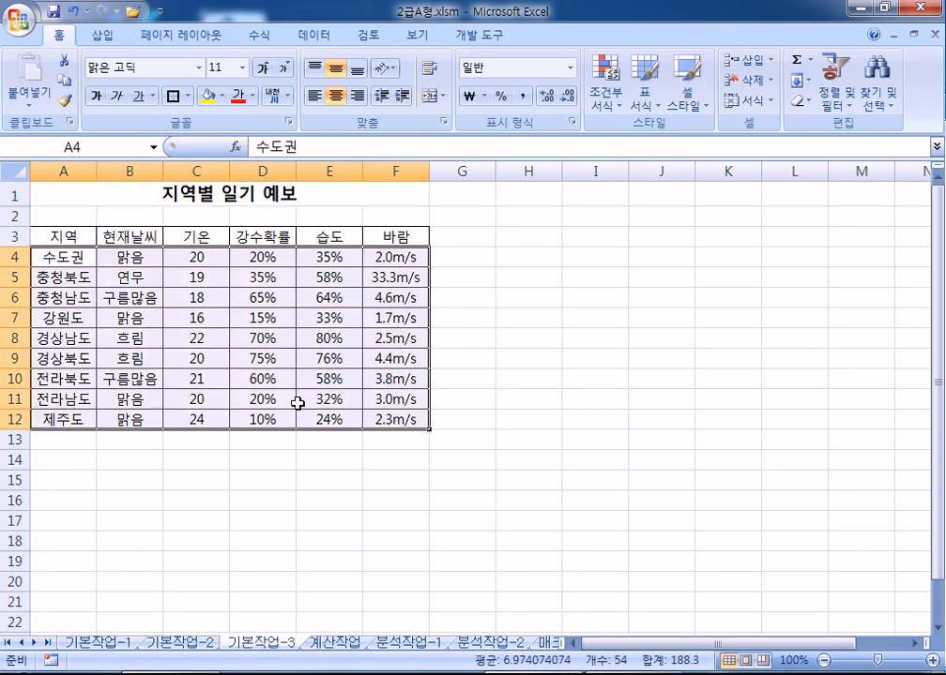
{"action": "scroll", "coordinate": [266, 392], "scroll_direction": "up", "scroll_amount": 1}
{"action": "left_click_drag", "start_coordinate": [50, 271], "coordinate": [440, 457]}
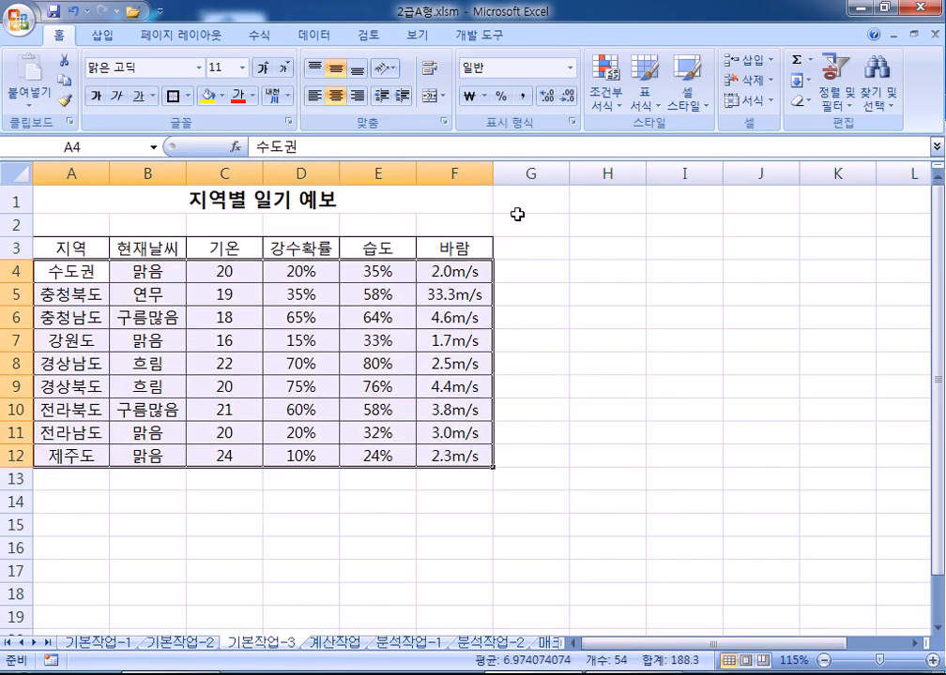
{"action": "left_click", "coordinate": [610, 113]}
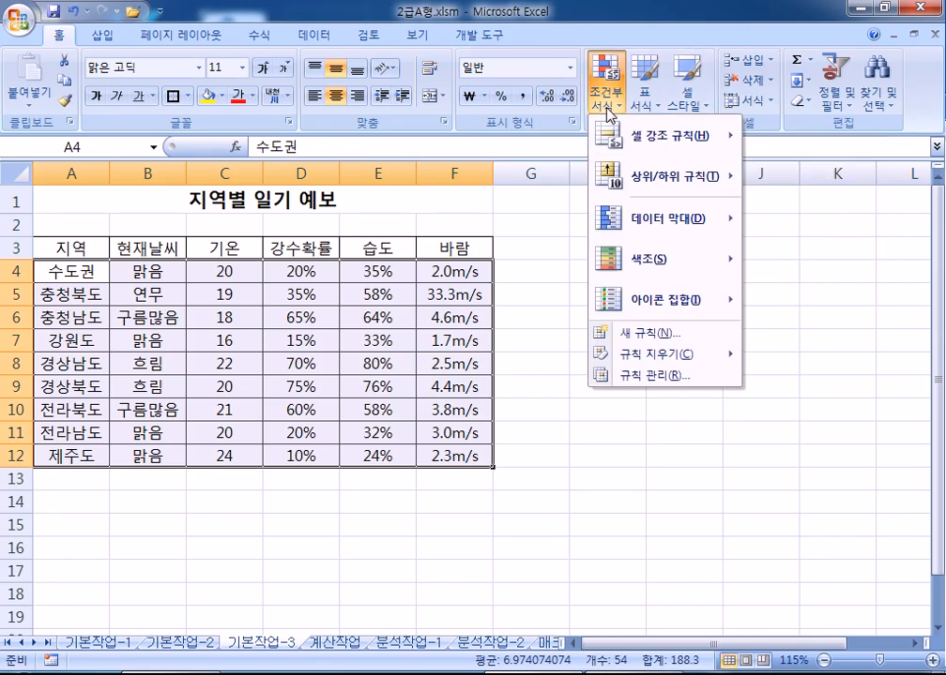
{"action": "left_click", "coordinate": [645, 333]}
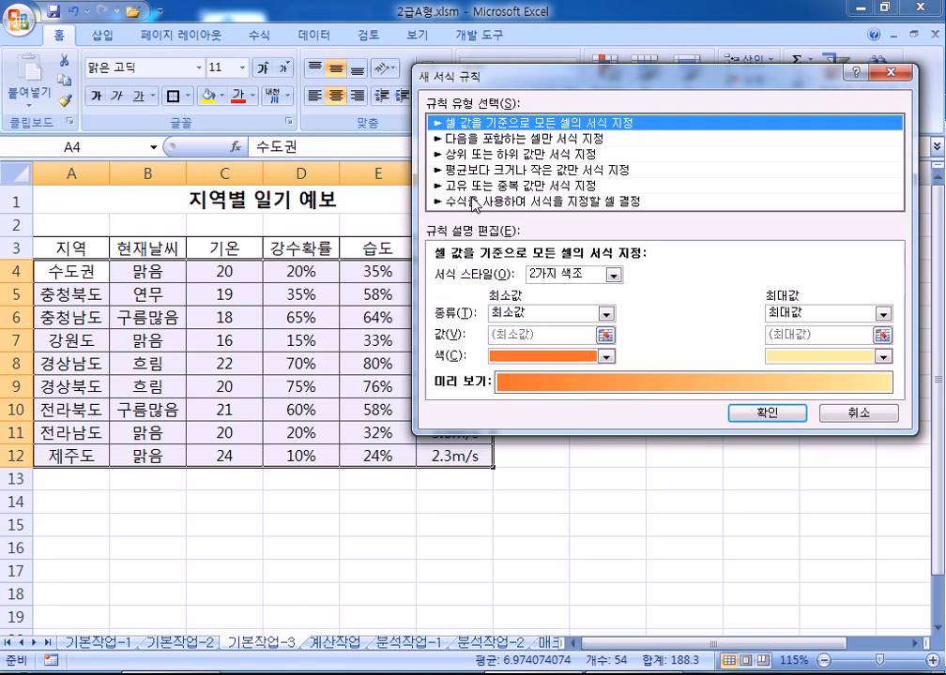
{"action": "left_click", "coordinate": [543, 201]}
{"action": "left_click_drag", "start_coordinate": [533, 86], "coordinate": [619, 69]}
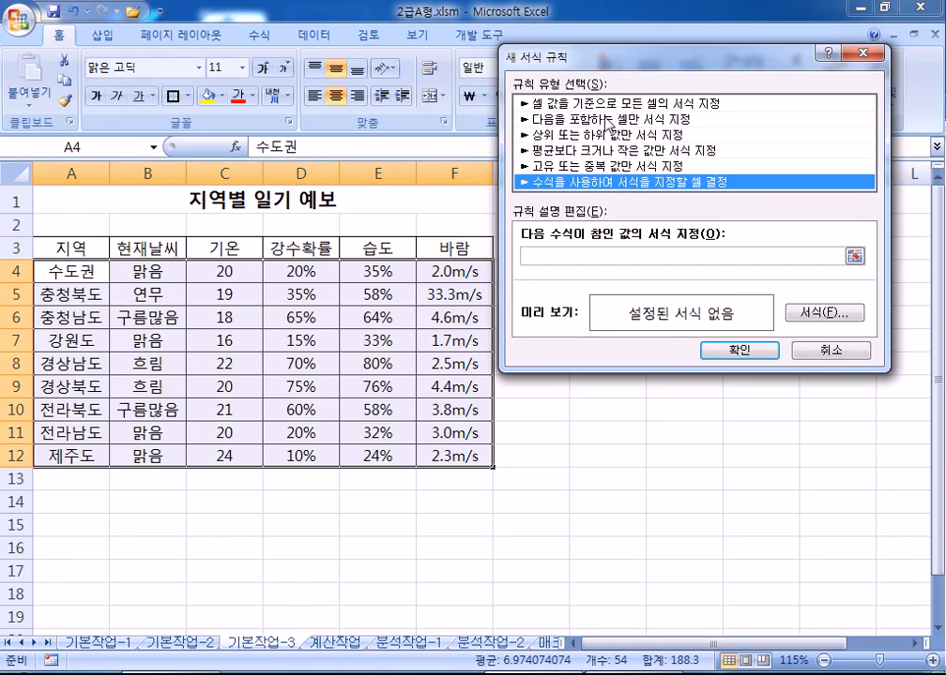
{"action": "left_click", "coordinate": [573, 256]}
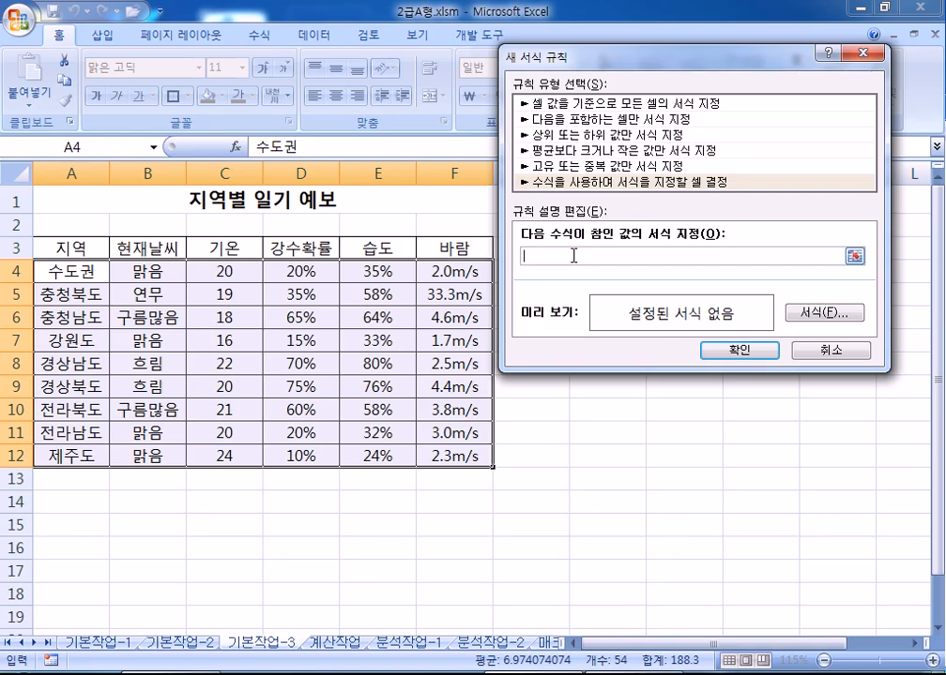
- In Notepad, finish the 백만원 note and write =AND(기온>=20, 강수확률>=60%)
{"action": "key", "text": "alt+Tab"}
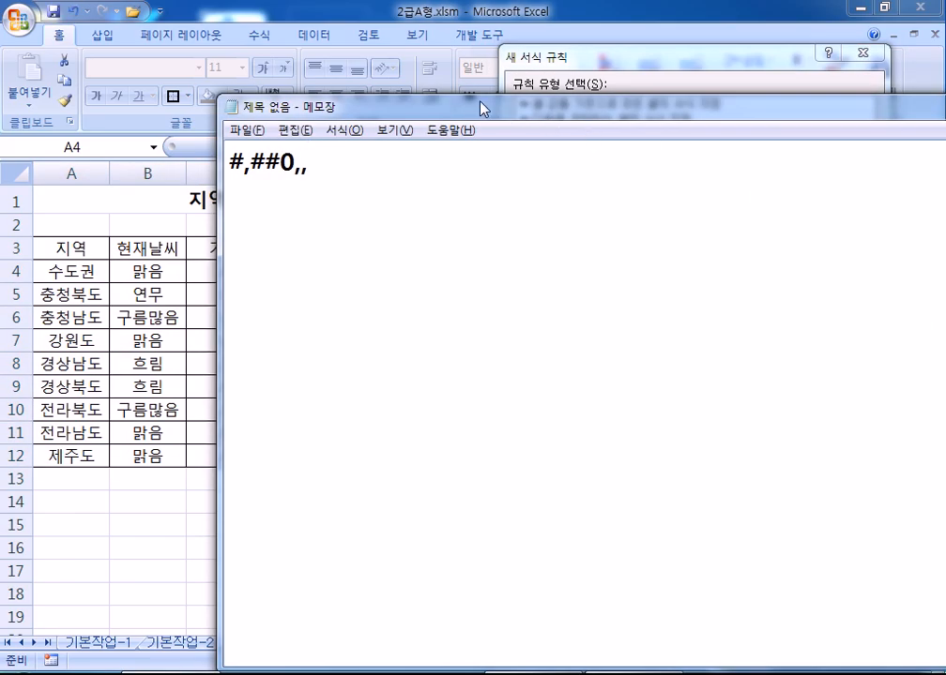
{"action": "type", "text": "백"}
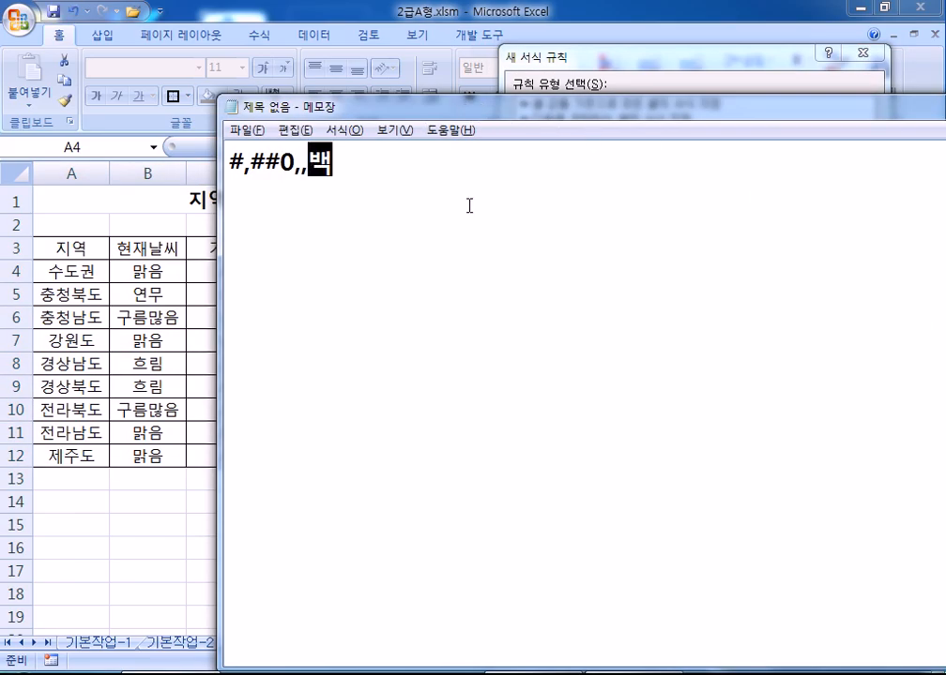
{"action": "type", "text": "만워ㄴ"}
{"action": "key", "text": "Return"}
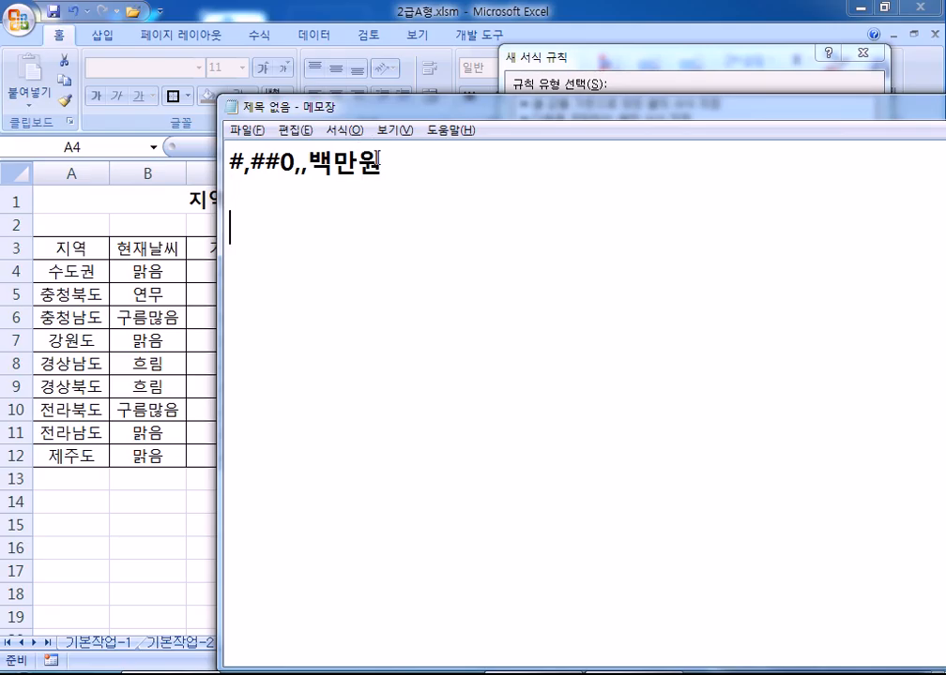
{"action": "key", "text": "Return"}
{"action": "type", "text": "=AND("}
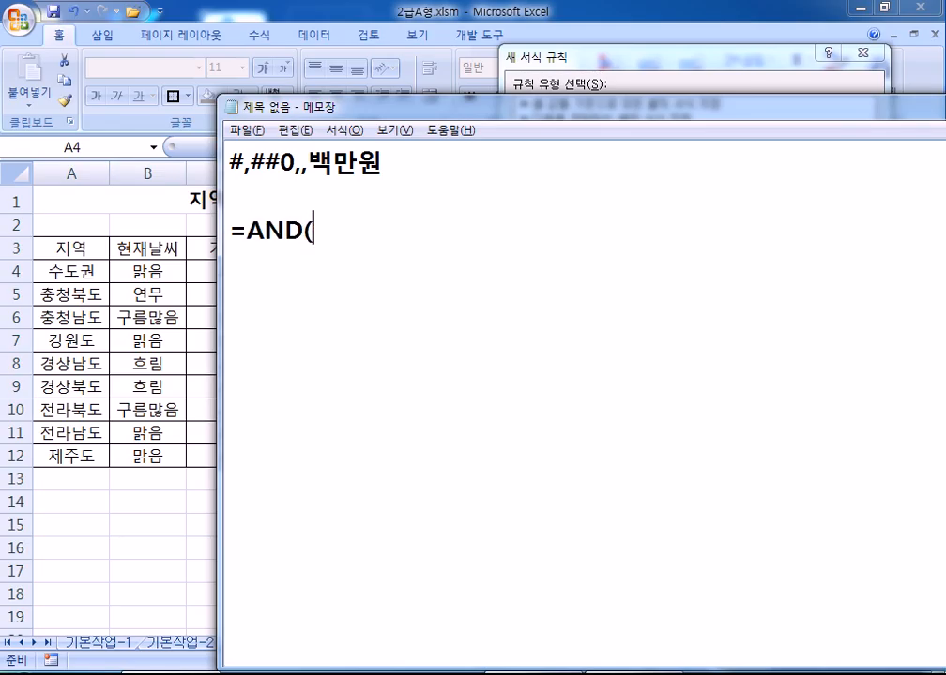
{"action": "type", "text": "RLDHS"}
{"action": "key", "text": "BackSpace"}
{"action": "key", "text": "BackSpace"}
{"action": "key", "text": "BackSpace"}
{"action": "key", "text": "BackSpace"}
{"action": "key", "text": "BackSpace"}
{"action": "key", "text": "Hangul"}
{"action": "type", "text": "기온>"}
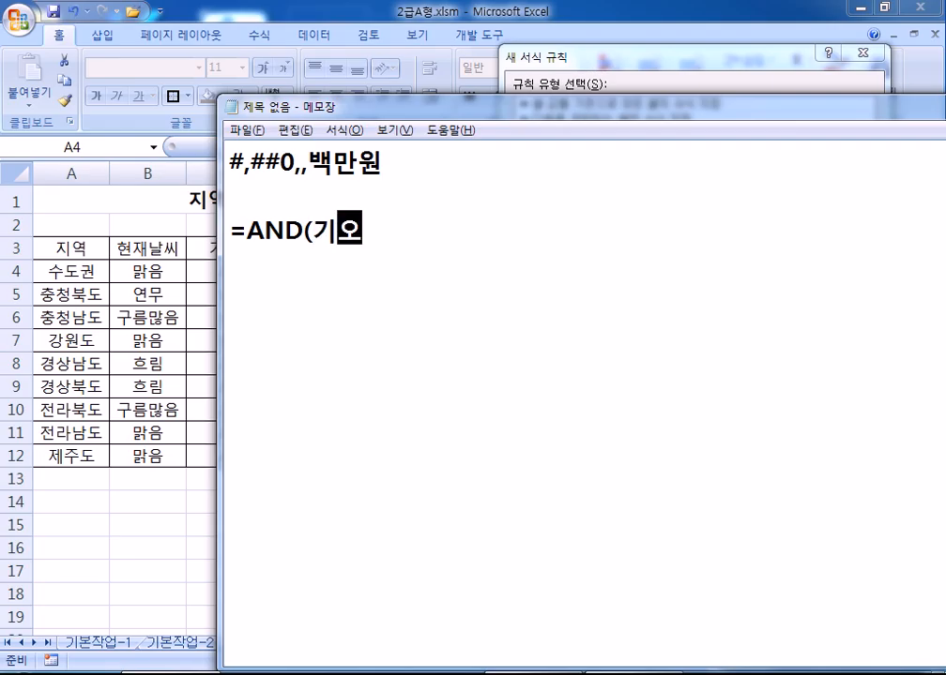
{"action": "type", "text": "=20"}
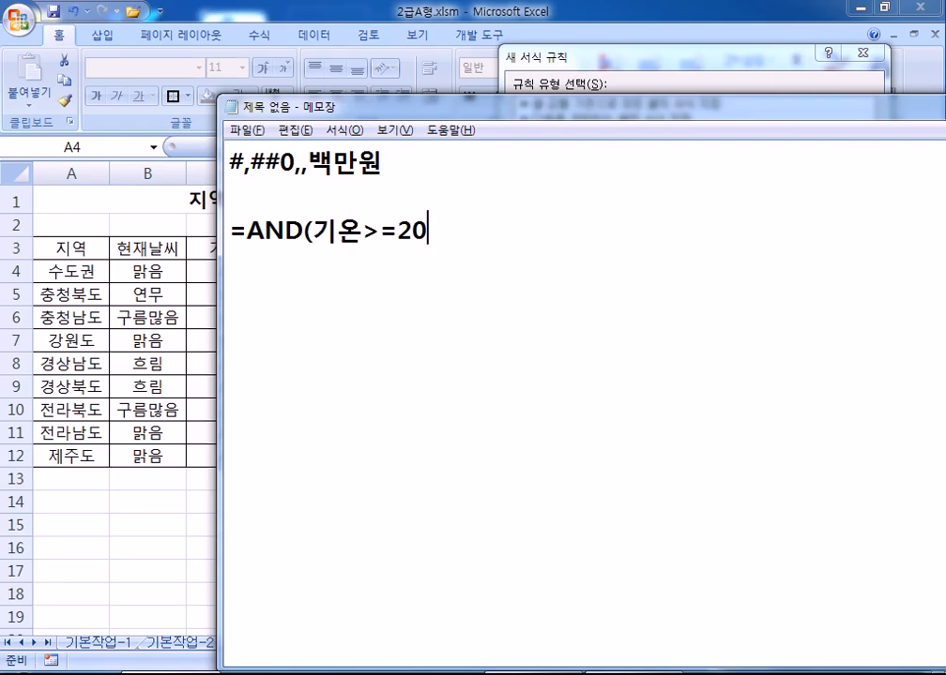
{"action": "type", "text": ", 강수확"}
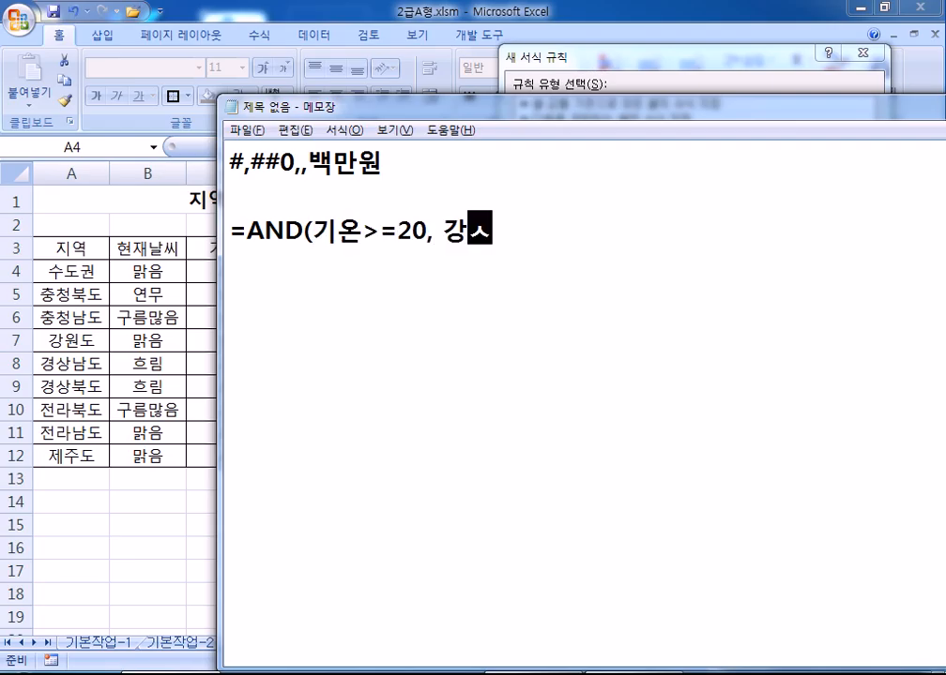
{"action": "type", "text": "률"}
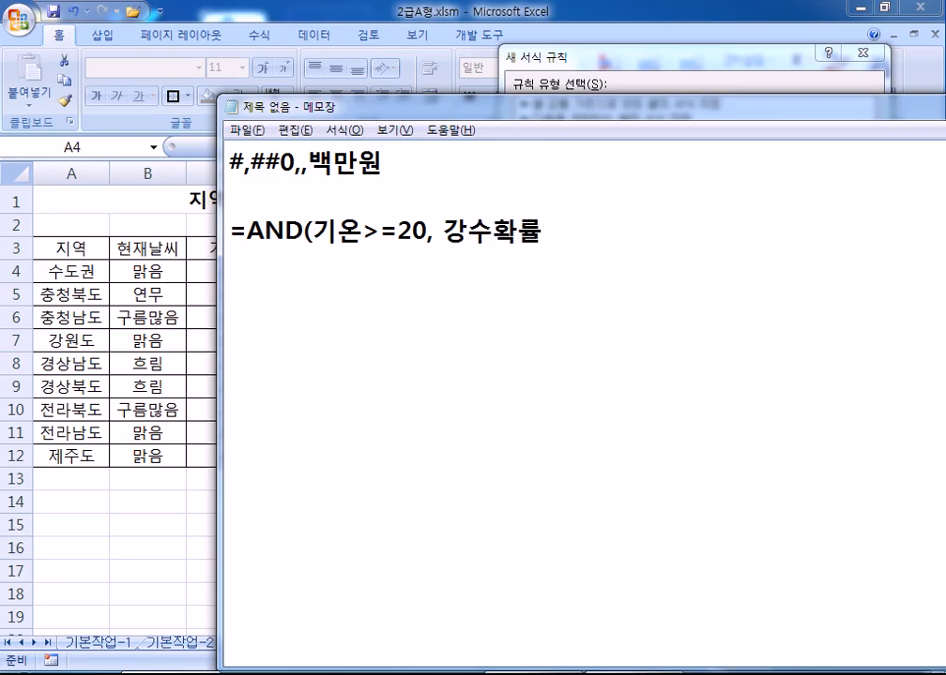
{"action": "type", "text": ">=60%)"}
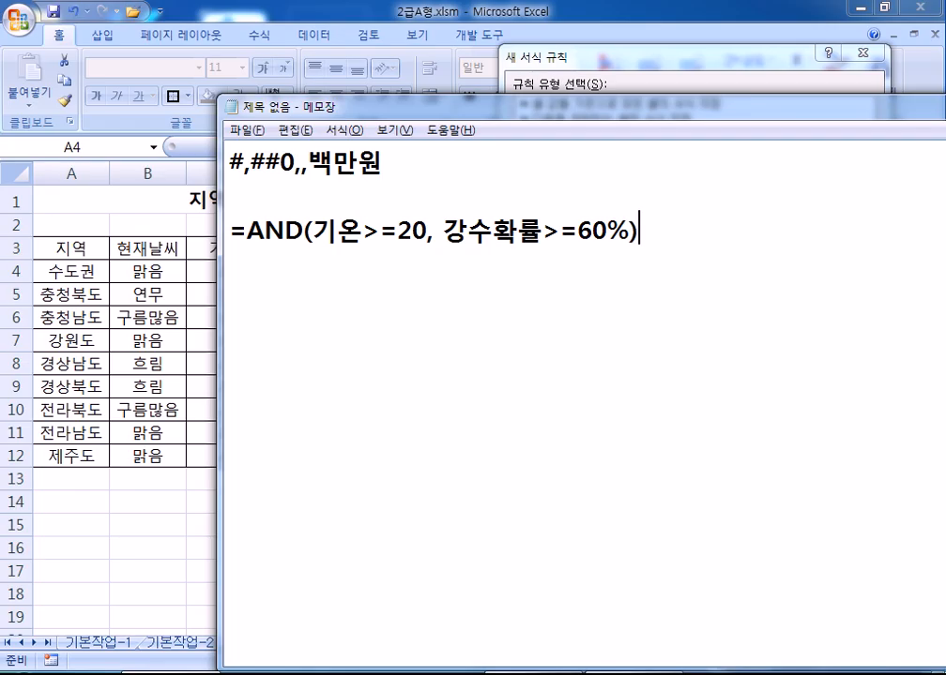
{"action": "key", "text": "Return"}
- Duplicate the formula line and replace 기온 with $C4 and 강수확률 with $D4
{"action": "left_click_drag", "start_coordinate": [231, 232], "coordinate": [232, 254]}
{"action": "key", "text": "ctrl+c"}
{"action": "left_click", "coordinate": [231, 254]}
{"action": "key", "text": "ctrl+v"}
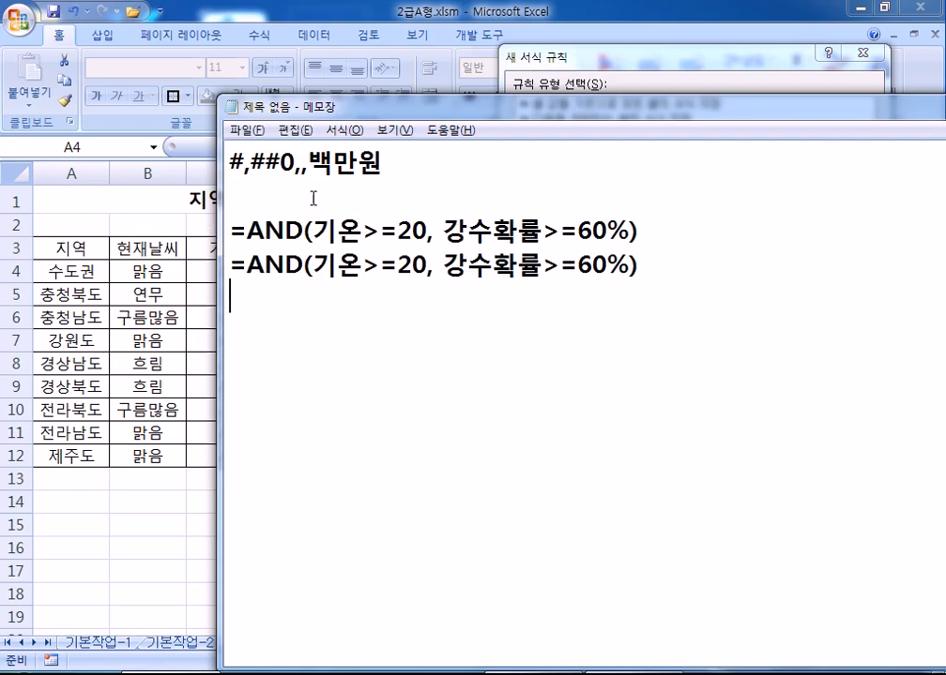
{"action": "left_click_drag", "start_coordinate": [363, 109], "coordinate": [434, 111]}
{"action": "left_click_drag", "start_coordinate": [385, 266], "coordinate": [436, 266]}
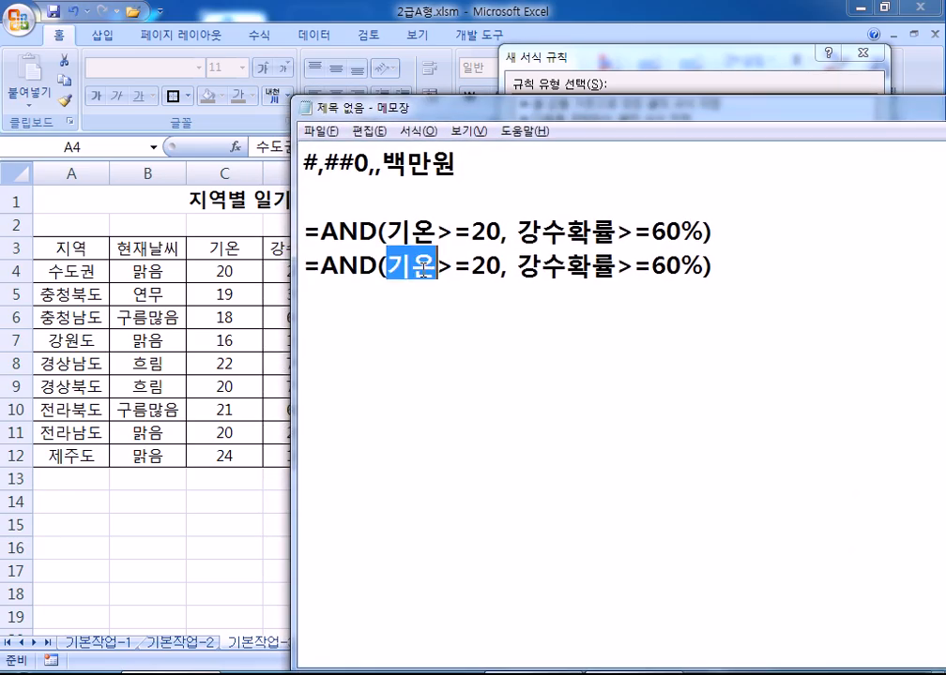
{"action": "type", "text": "$C4"}
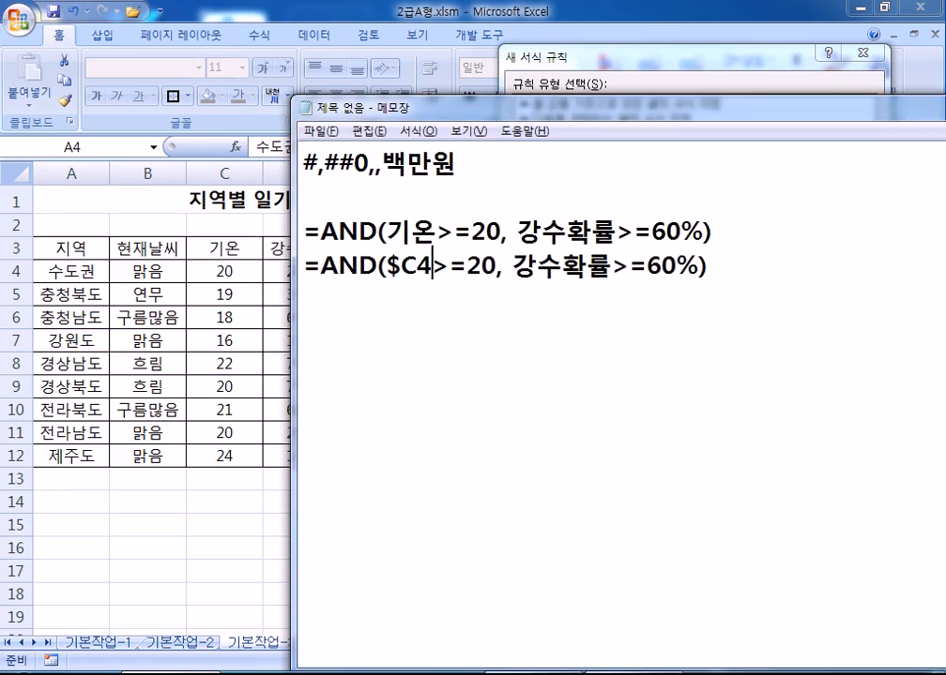
{"action": "left_click", "coordinate": [259, 201]}
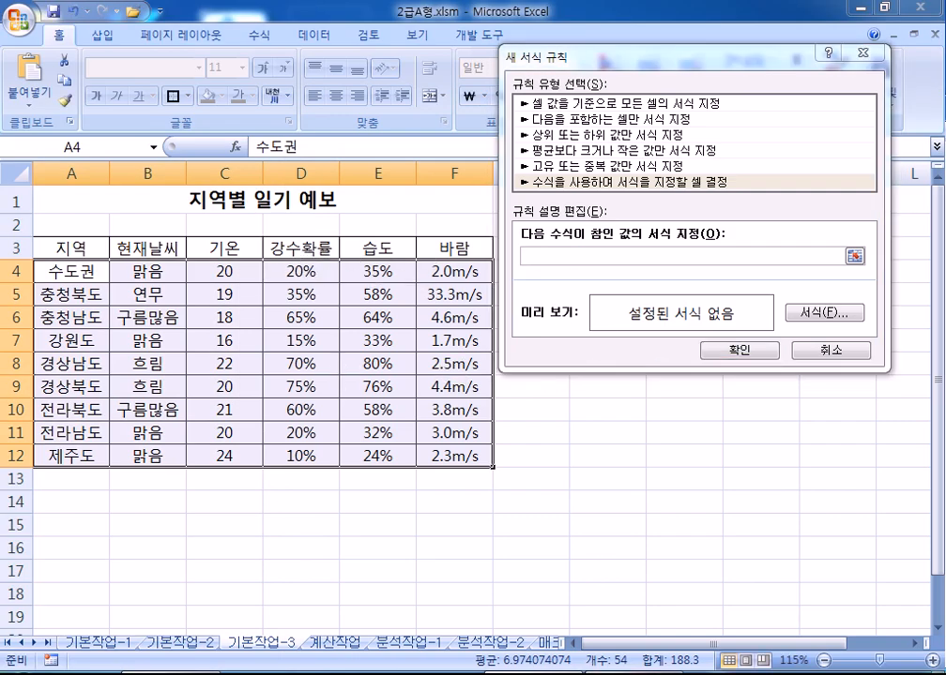
{"action": "key", "text": "alt+Tab"}
{"action": "left_click_drag", "start_coordinate": [514, 266], "coordinate": [612, 265]}
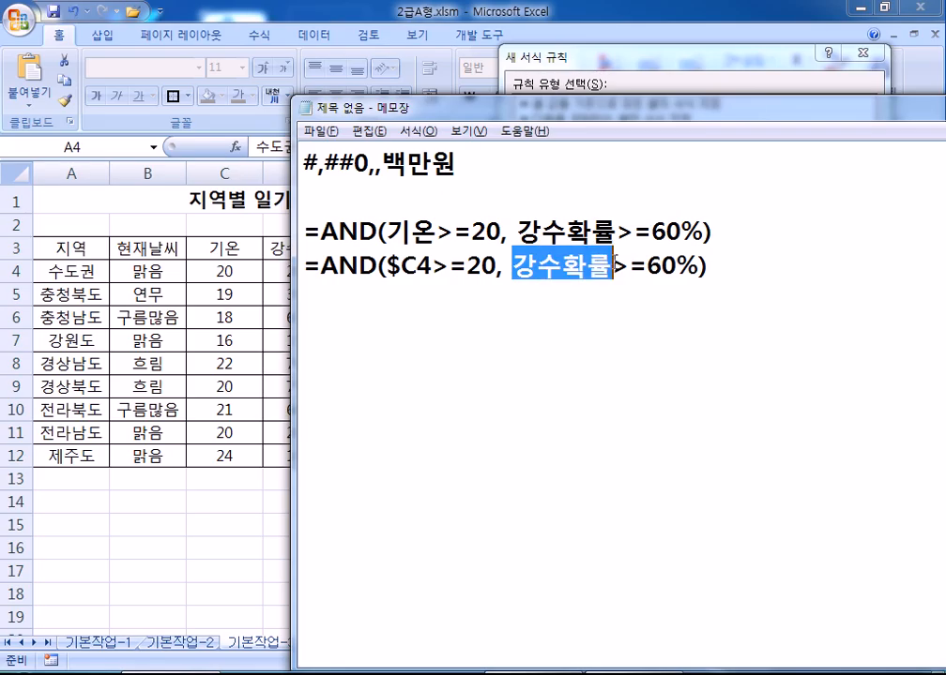
{"action": "type", "text": "$D3"}
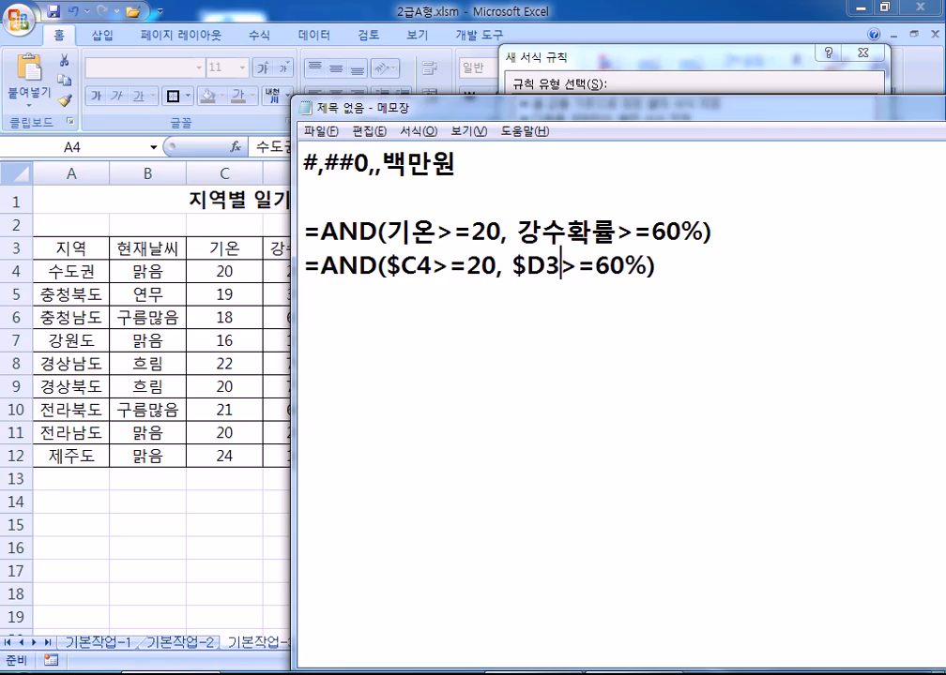
{"action": "key", "text": "BackSpace"}
{"action": "type", "text": "4"}
{"action": "left_click", "coordinate": [670, 68]}
- Enter =AND($C4>=20,$D4>=60%) in the rule formula, referencing C4 and D4 column-locked
{"action": "type", "text": "=뭉"}
{"action": "key", "text": "BackSpace"}
{"action": "key", "text": "BackSpace"}
{"action": "key", "text": "BackSpace"}
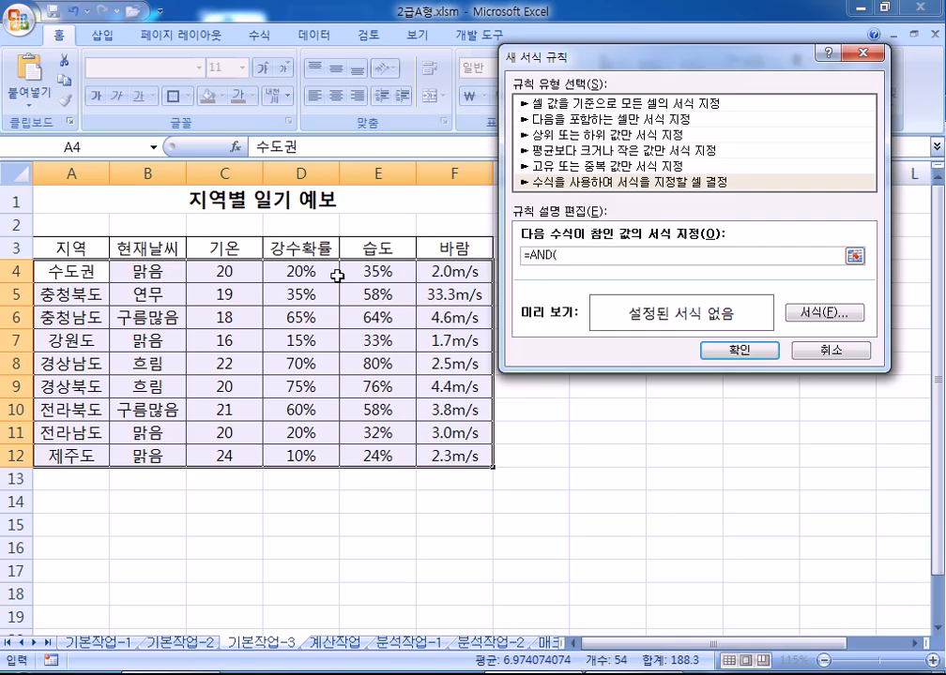
{"action": "left_click", "coordinate": [221, 271]}
{"action": "key", "text": "F4"}
{"action": "key", "text": "F4"}
{"action": "type", "text": ">=20,"}
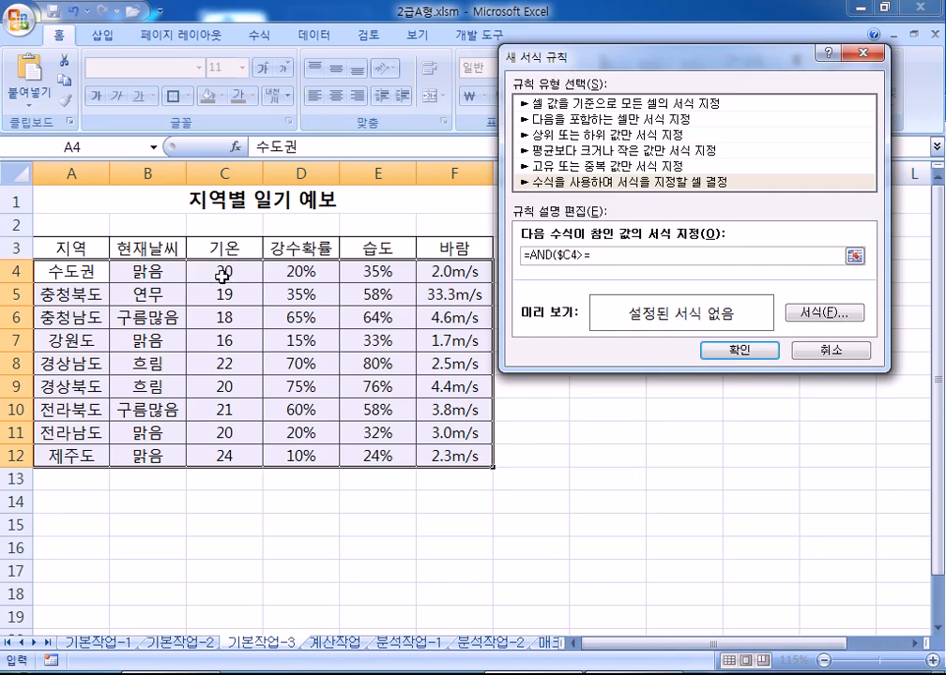
{"action": "left_click", "coordinate": [287, 271]}
{"action": "key", "text": "F4"}
{"action": "key", "text": "F4"}
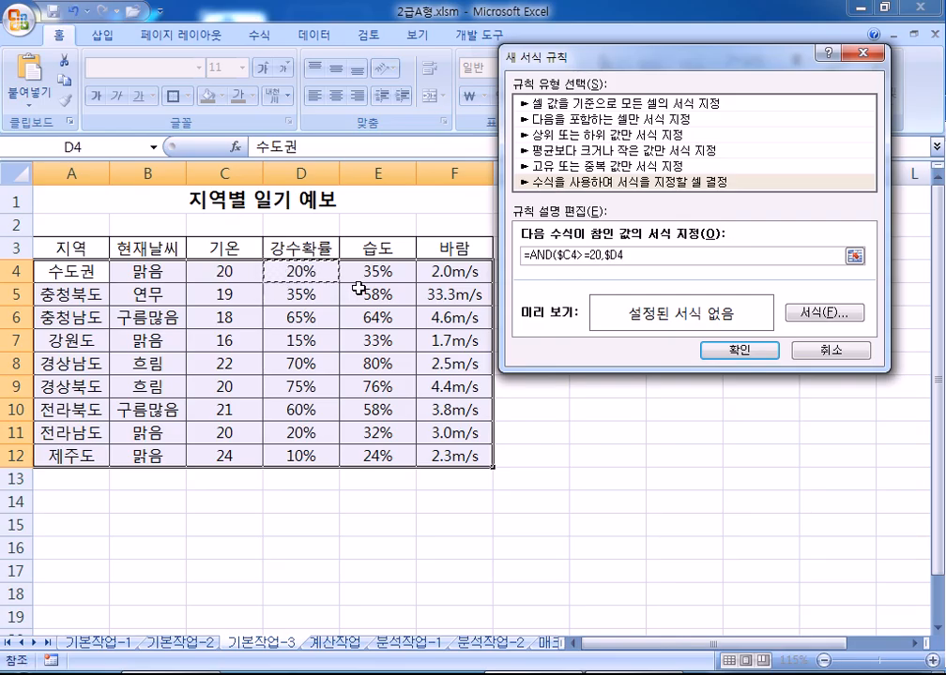
{"action": "type", "text": ">=60%"}
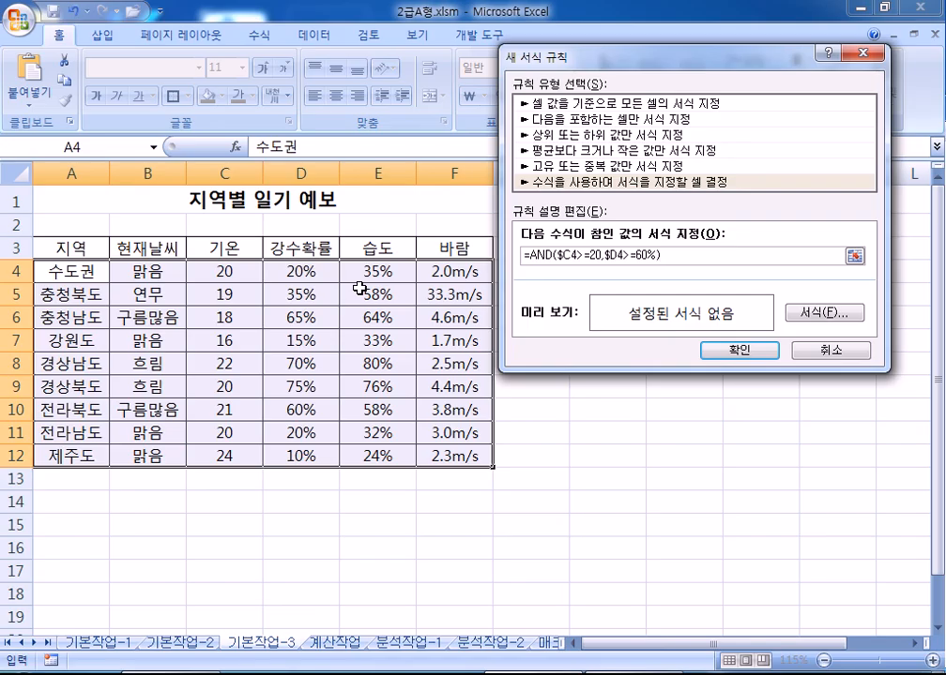
{"action": "left_click", "coordinate": [806, 316]}
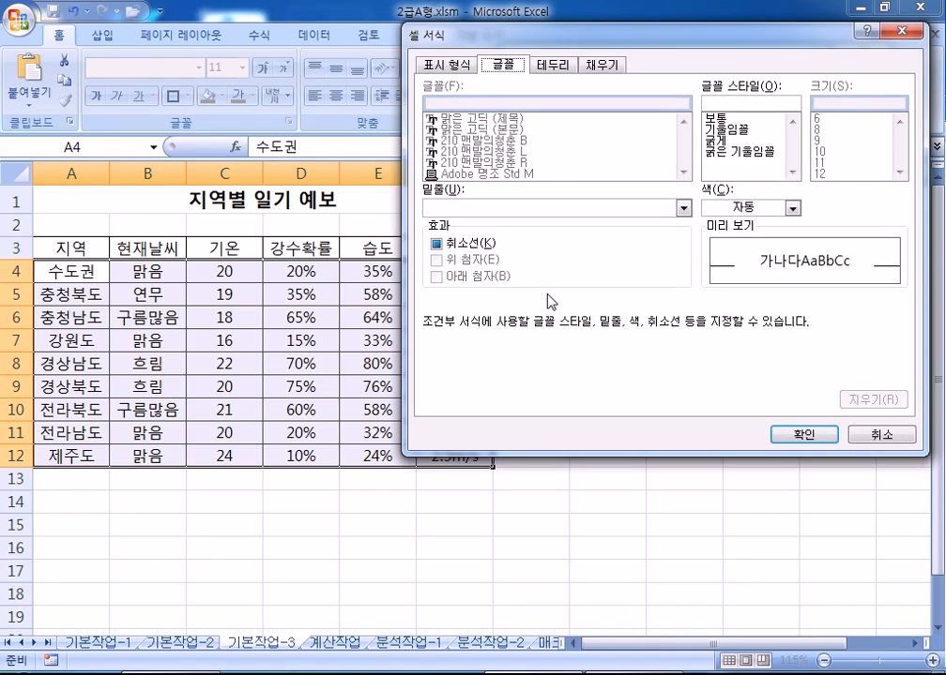
- Give the rule's matching rows a blue Bold Italic font and save the new rule
{"action": "left_click", "coordinate": [792, 207]}
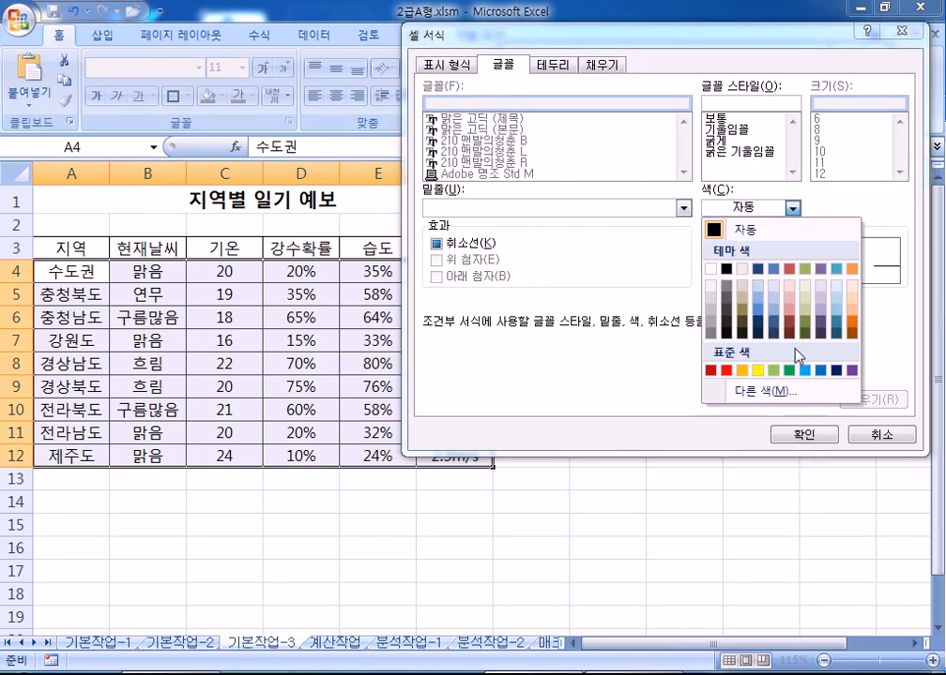
{"action": "left_click", "coordinate": [821, 374]}
{"action": "key", "text": "alt+o"}
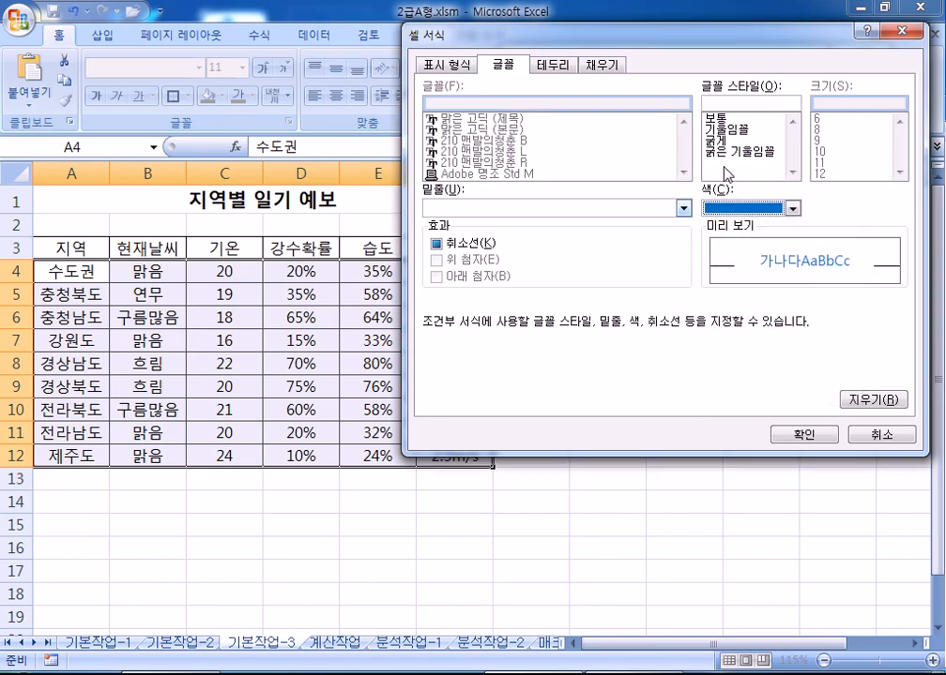
{"action": "key", "text": "Down"}
{"action": "key", "text": "Down"}
{"action": "key", "text": "Down"}
{"action": "key", "text": "Down"}
{"action": "left_click", "coordinate": [807, 435]}
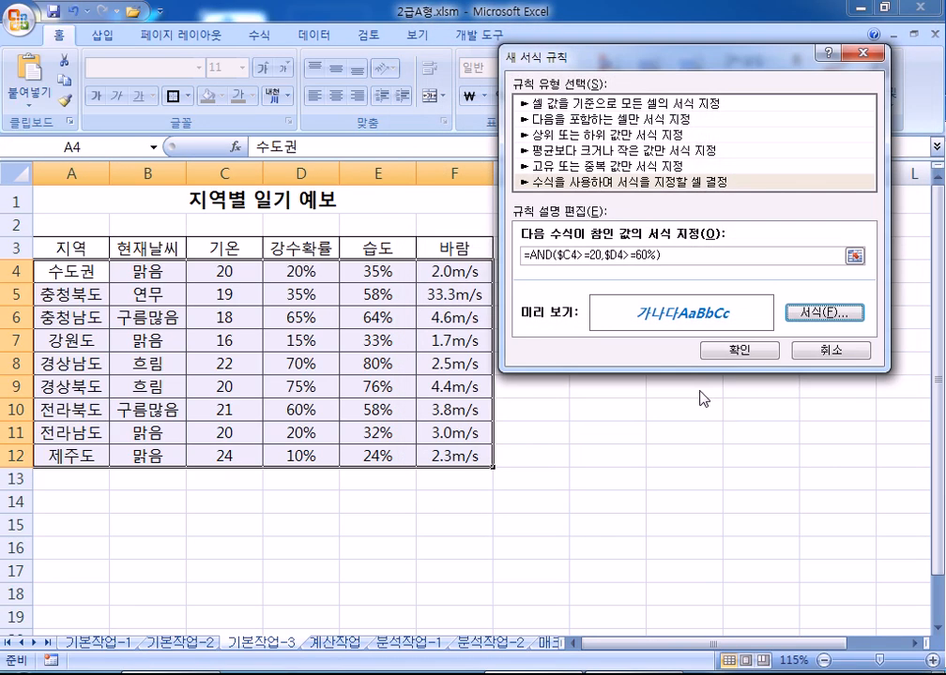
{"action": "left_click", "coordinate": [721, 348]}
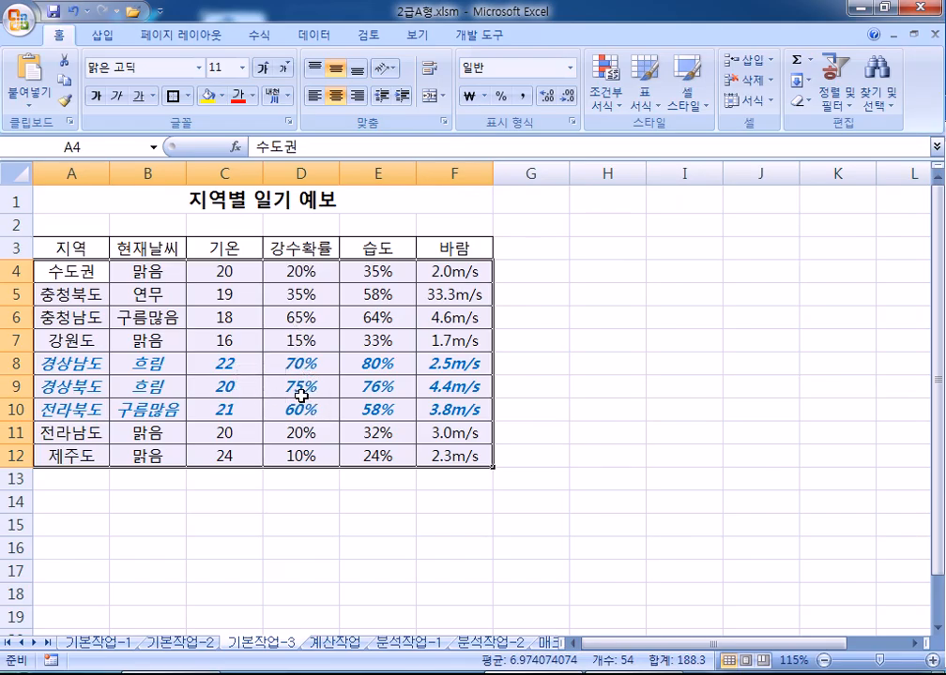
{"action": "left_click", "coordinate": [314, 673]}
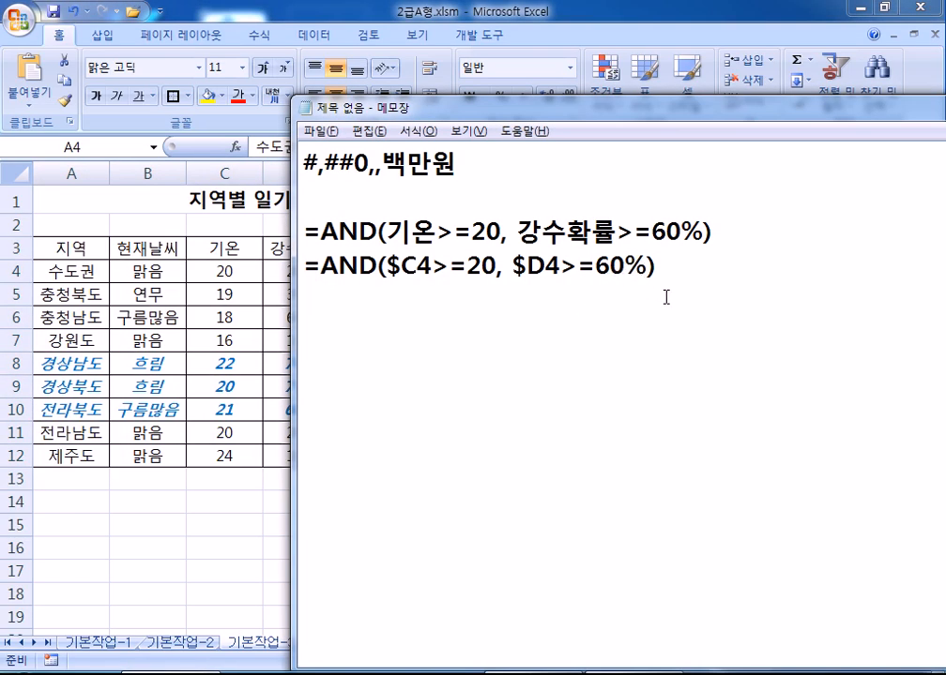
{"action": "key", "text": "alt+Tab"}
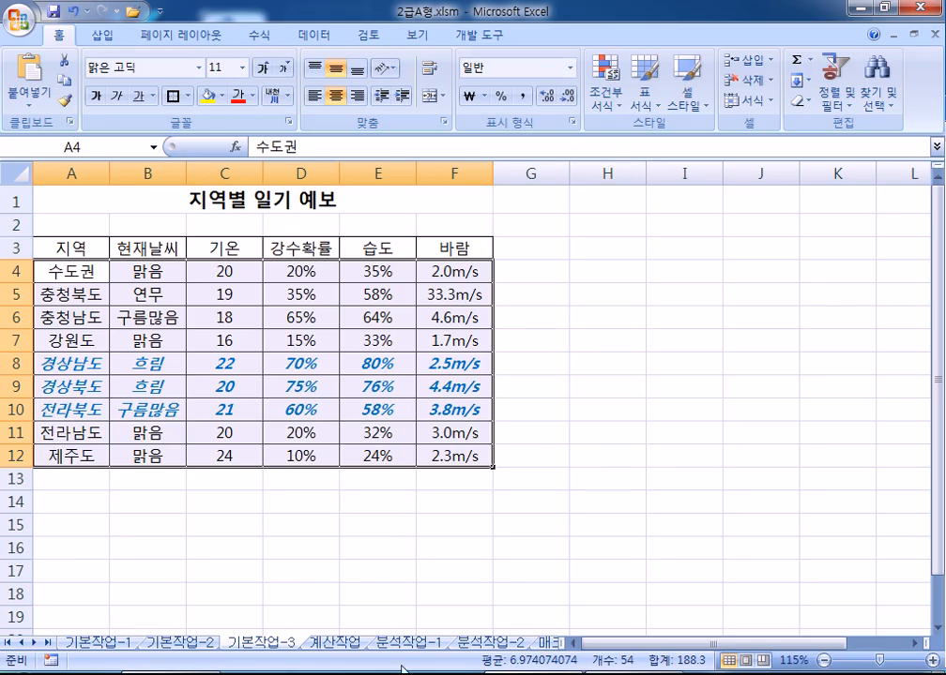
- Switch to the 계산작업 sheet, enlarge the window, and select cell E12
{"action": "left_click", "coordinate": [346, 646]}
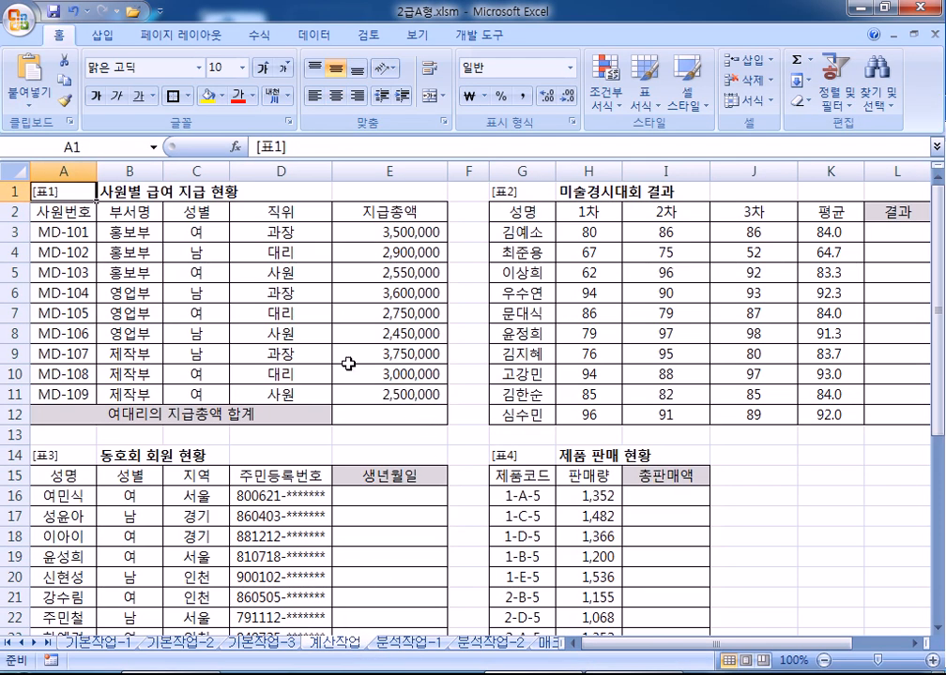
{"action": "double_click", "coordinate": [59, 40]}
{"action": "scroll", "coordinate": [217, 222], "scroll_direction": "up", "scroll_amount": 2}
{"action": "left_click", "coordinate": [474, 403]}
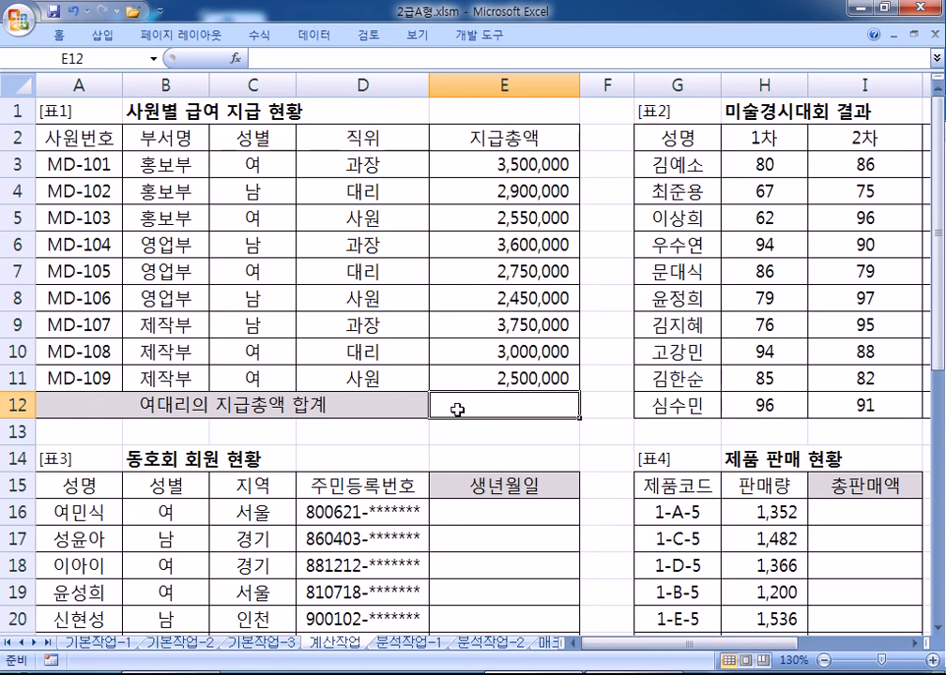
- Enter =SUMIFS(E3:E11,C3:C11,"여",D3:D11,"대리") in E12 and select its formula text
{"action": "type", "text": "=SUMIFS"}
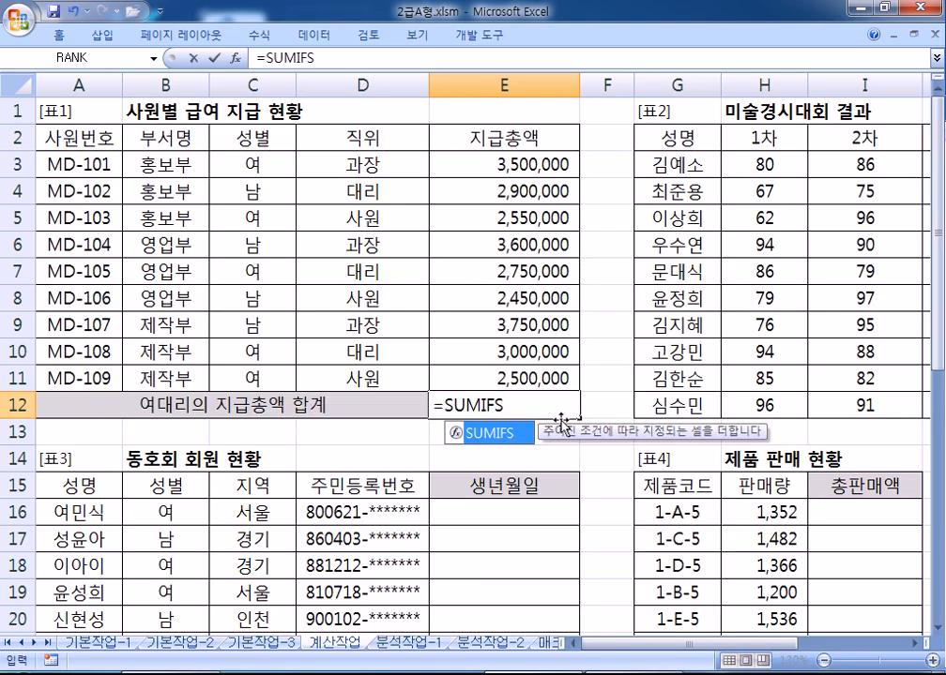
{"action": "type", "text": "("}
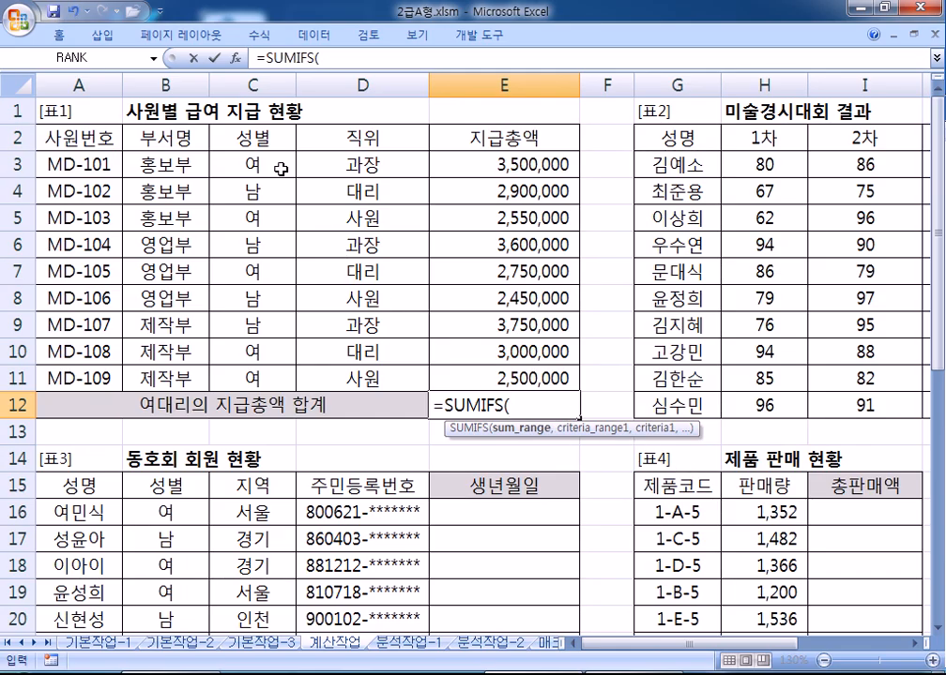
{"action": "left_click_drag", "start_coordinate": [260, 165], "coordinate": [278, 171]}
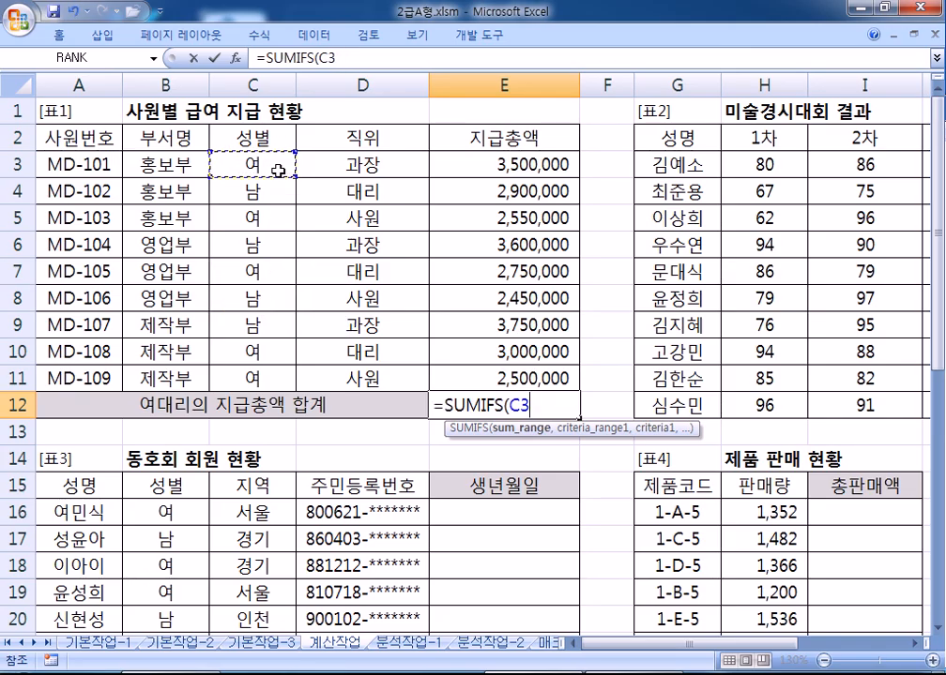
{"action": "key", "text": "BackSpace"}
{"action": "key", "text": "BackSpace"}
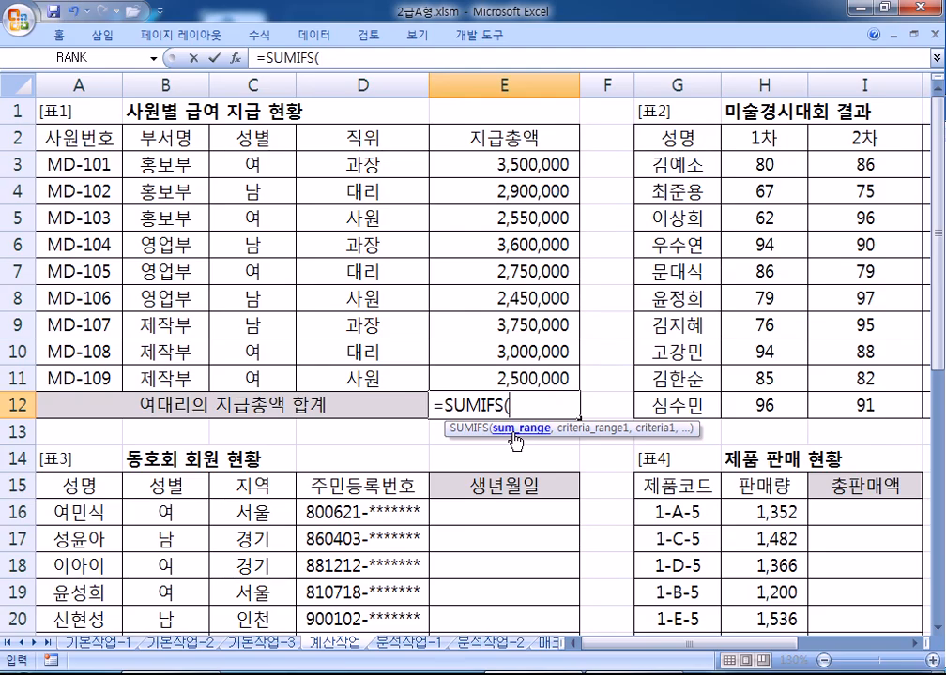
{"action": "left_click_drag", "start_coordinate": [504, 162], "coordinate": [492, 376]}
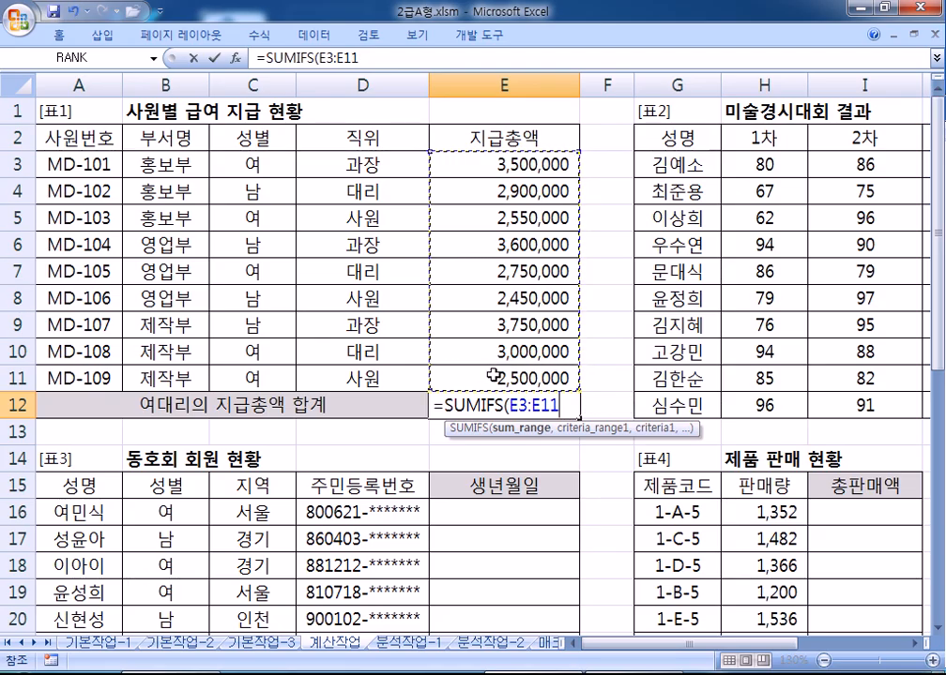
{"action": "type", "text": ","}
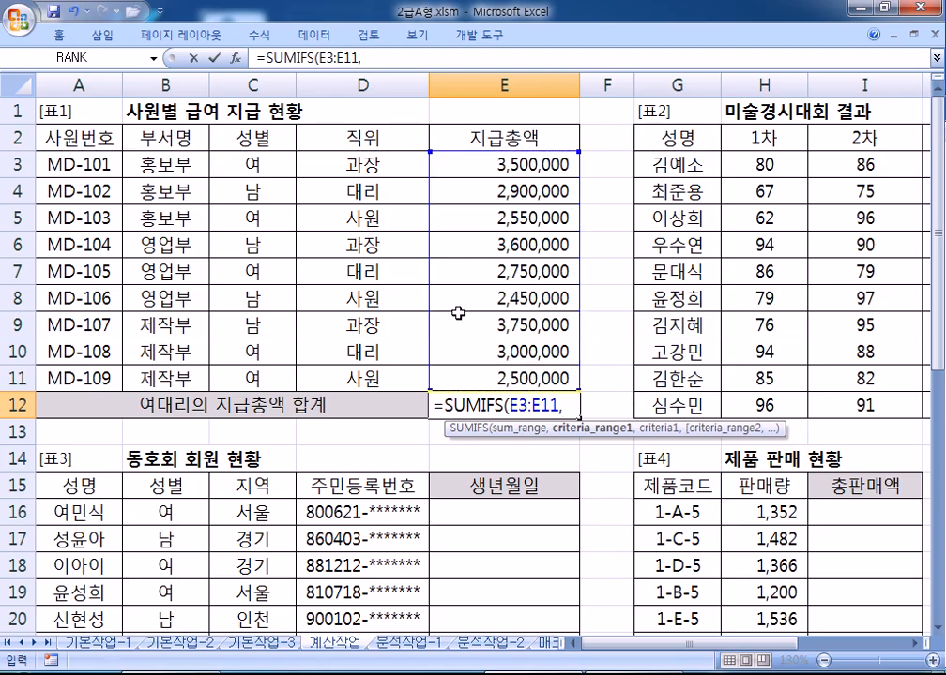
{"action": "left_click_drag", "start_coordinate": [254, 164], "coordinate": [259, 375]}
{"action": "type", "text": ",\"여\","}
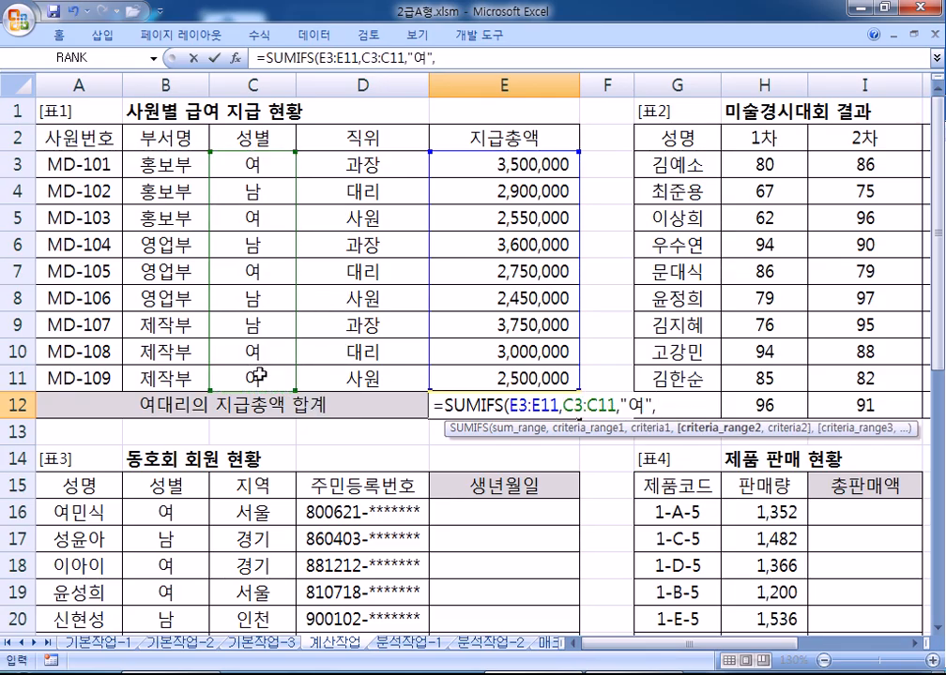
{"action": "left_click_drag", "start_coordinate": [345, 167], "coordinate": [347, 394]}
{"action": "type", "text": ",\""}
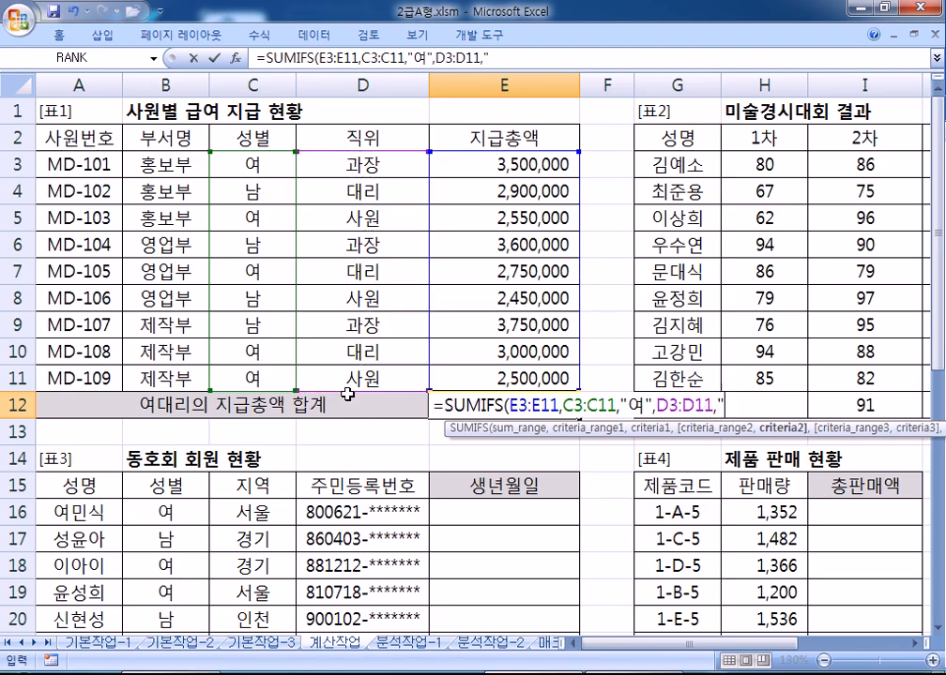
{"action": "type", "text": "대리\""}
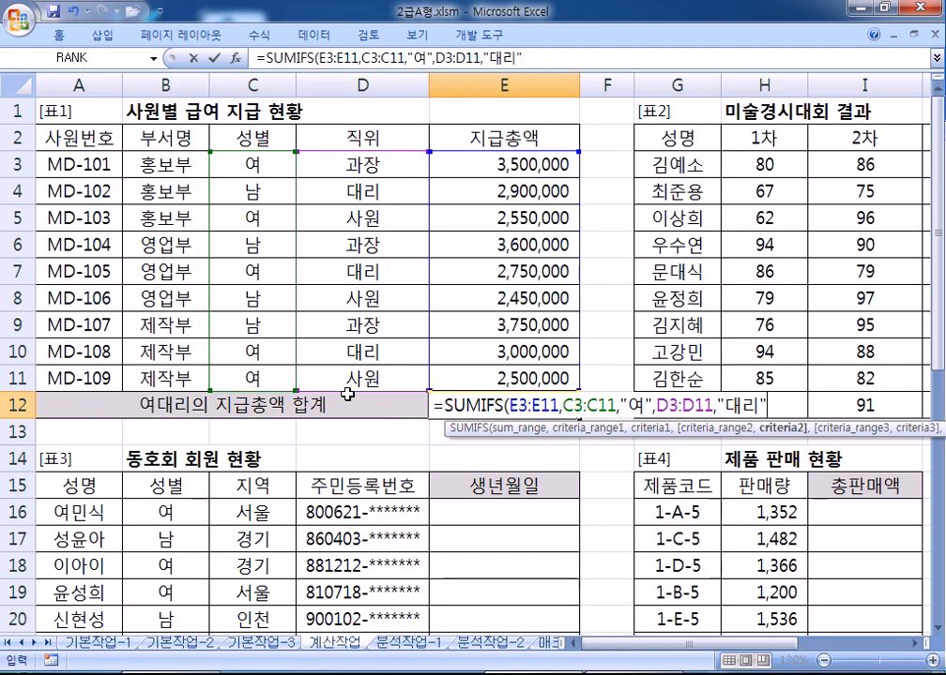
{"action": "type", "text": ")"}
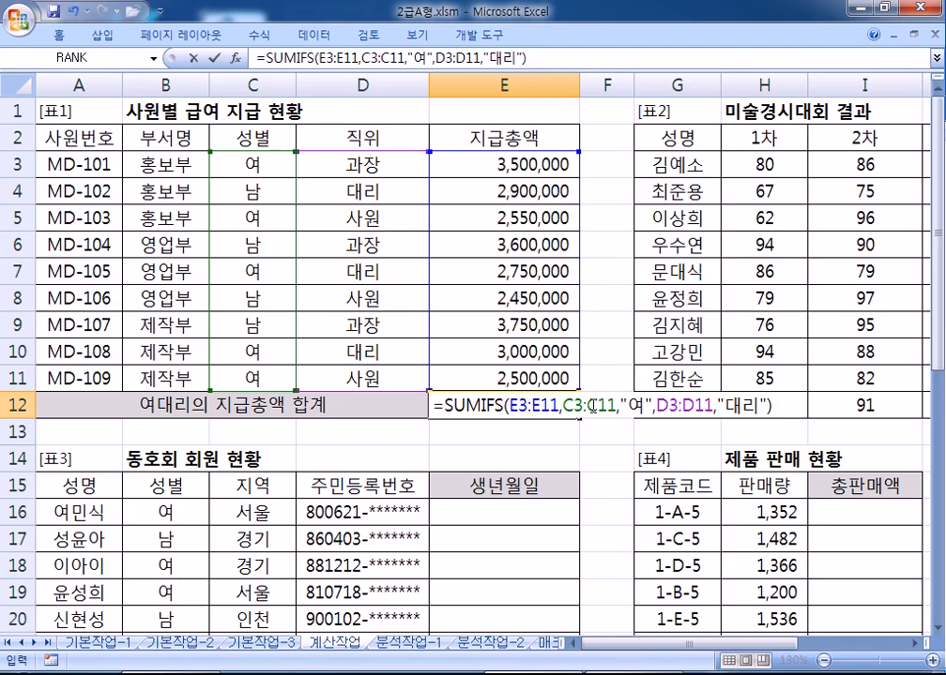
{"action": "key", "text": "Return"}
{"action": "left_click", "coordinate": [437, 401]}
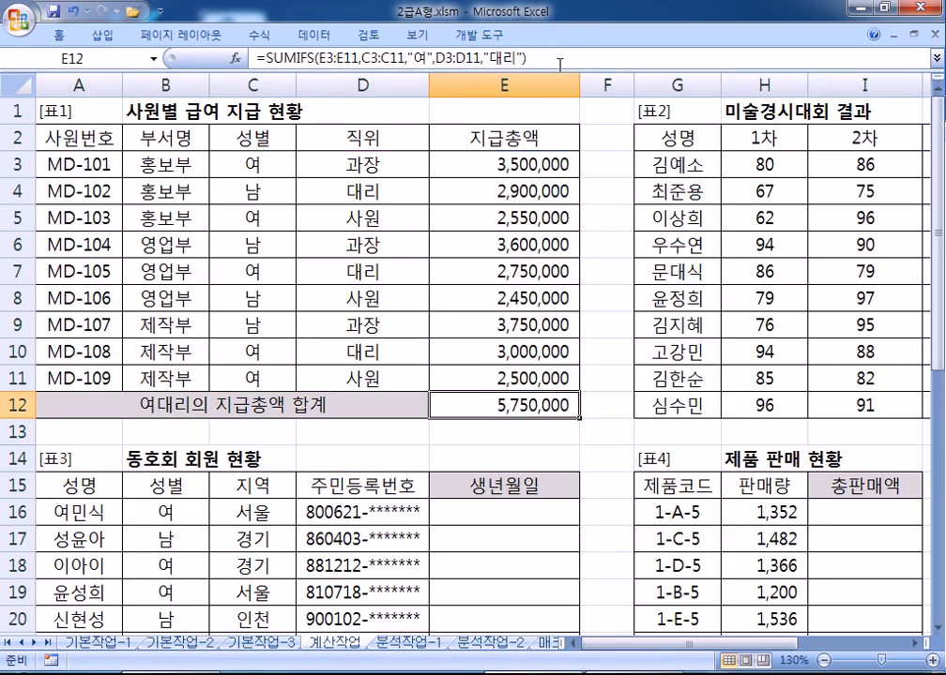
{"action": "left_click_drag", "start_coordinate": [558, 58], "coordinate": [153, 32]}
{"action": "key", "text": "ctrl+c"}
- Paste the SUMIFS formula into the Notepad notes and add a blank line below it
{"action": "key", "text": "alt+Tab"}
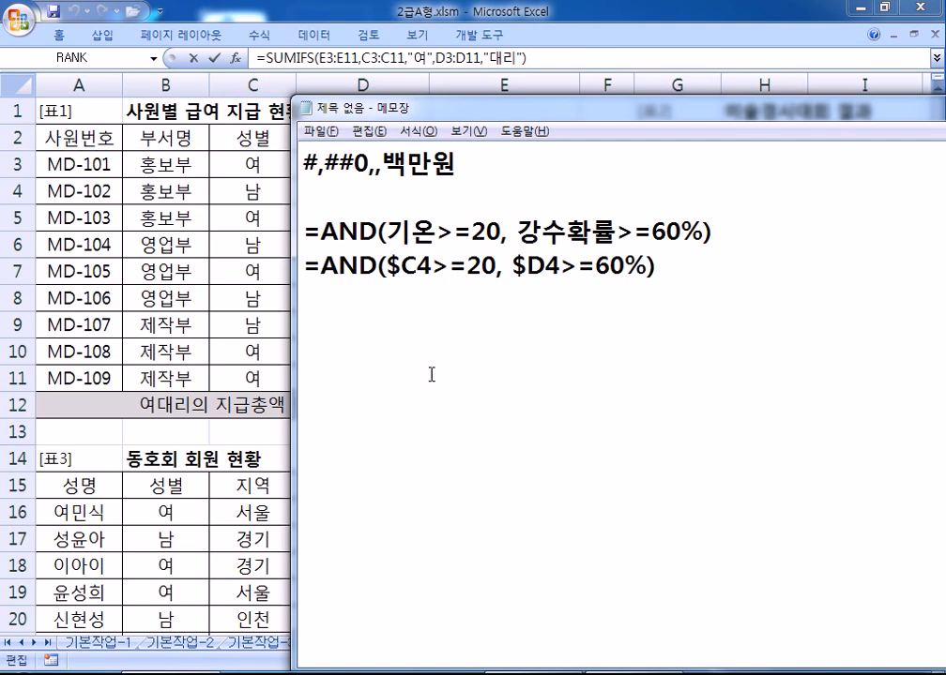
{"action": "key", "text": "ctrl+v"}
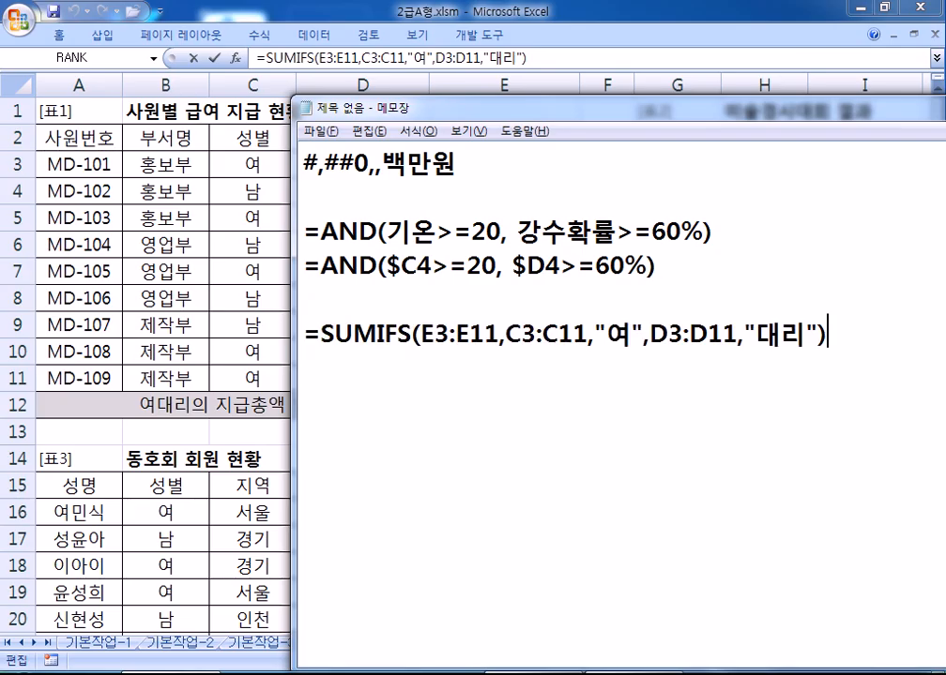
{"action": "left_click_drag", "start_coordinate": [420, 334], "coordinate": [791, 337]}
{"action": "left_click", "coordinate": [515, 335]}
{"action": "left_click", "coordinate": [659, 386]}
{"action": "left_click", "coordinate": [922, 334]}
{"action": "key", "text": "Return"}
{"action": "key", "text": "Return"}
{"action": "key", "text": "Return"}
{"action": "key", "text": "Return"}
{"action": "key", "text": "Return"}
{"action": "key", "text": "Return"}
{"action": "key", "text": "Return"}
{"action": "key", "text": "Return"}
{"action": "key", "text": "Return"}
{"action": "key", "text": "Return"}
{"action": "key", "text": "Return"}
{"action": "key", "text": "Return"}
{"action": "key", "text": "Return"}
{"action": "left_click", "coordinate": [339, 253]}
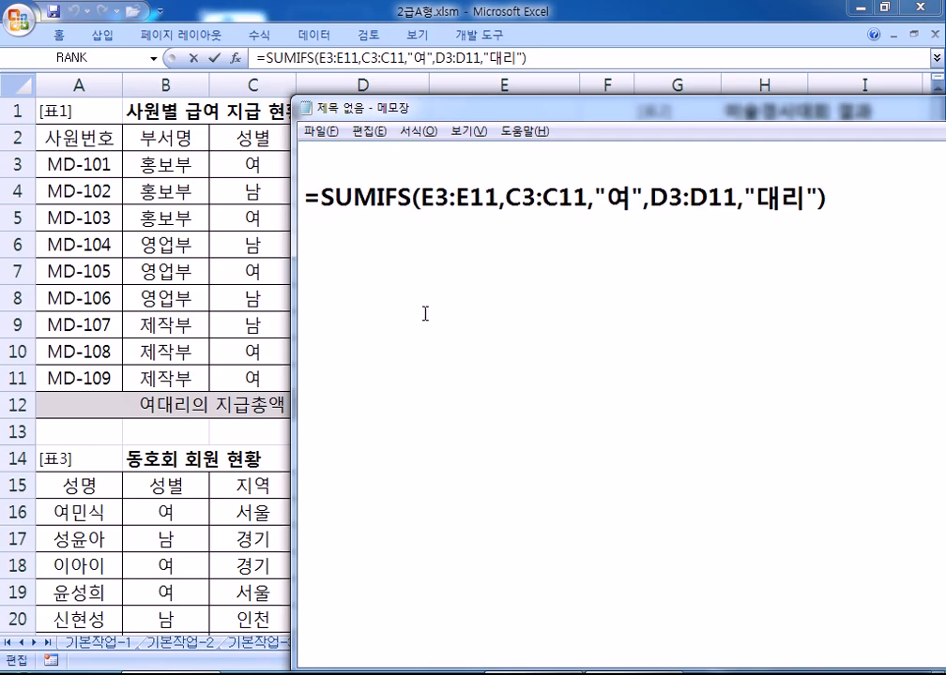
- Back in Excel, confirm E12's SUMIFS formula and reselect E12
{"action": "key", "text": "alt+Tab"}
{"action": "key", "text": "Return"}
{"action": "left_click", "coordinate": [482, 409]}
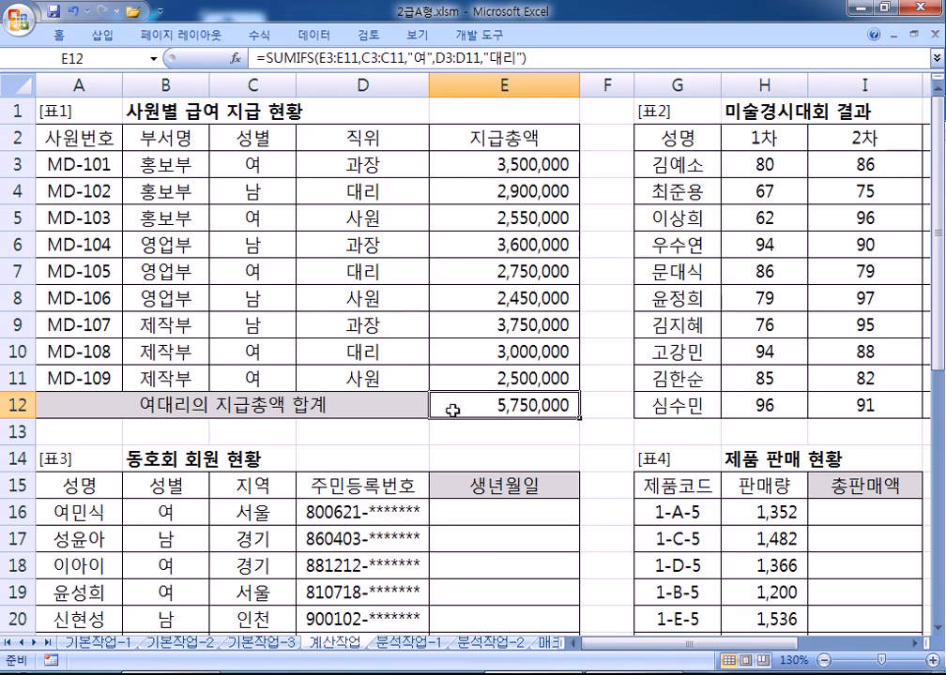
- Scroll right to the 표2 contest table and select L3, the first 결과 cell
{"action": "left_click_drag", "start_coordinate": [673, 646], "coordinate": [775, 646]}
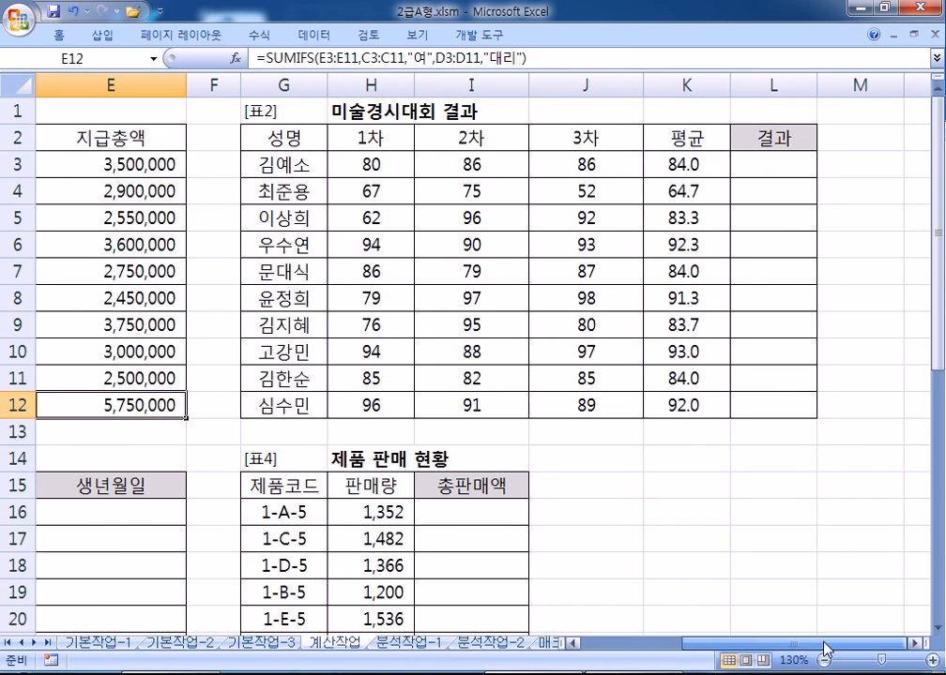
{"action": "left_click", "coordinate": [921, 645]}
{"action": "left_click", "coordinate": [920, 646]}
{"action": "left_click", "coordinate": [560, 165]}
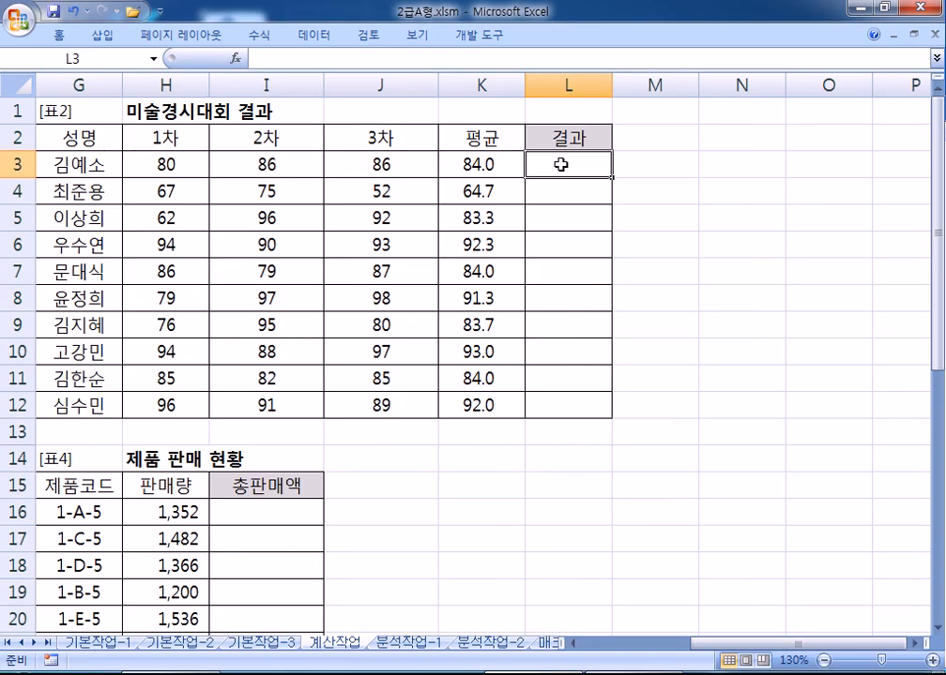
- Enter =IF(AND(H3>=80,I3>=80,J3>=80,AVERAGE(H3:J3)>=90),"입상","") in L3
{"action": "type", "text": "="}
{"action": "type", "text": "if("}
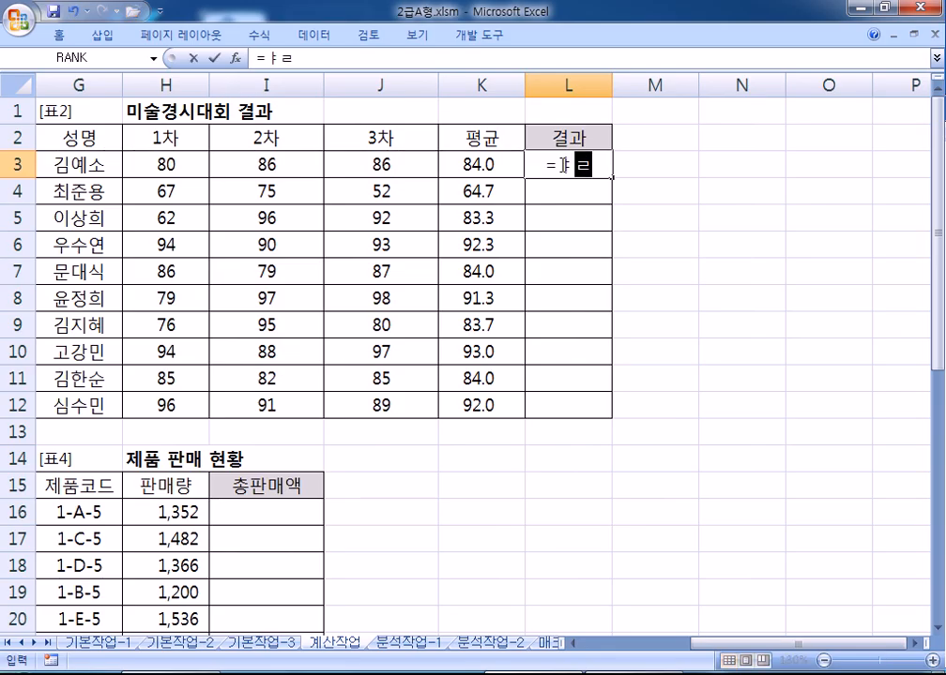
{"action": "key", "text": "BackSpace"}
{"action": "key", "text": "BackSpace"}
{"action": "key", "text": "BackSpace"}
{"action": "type", "text": "IF(AND("}
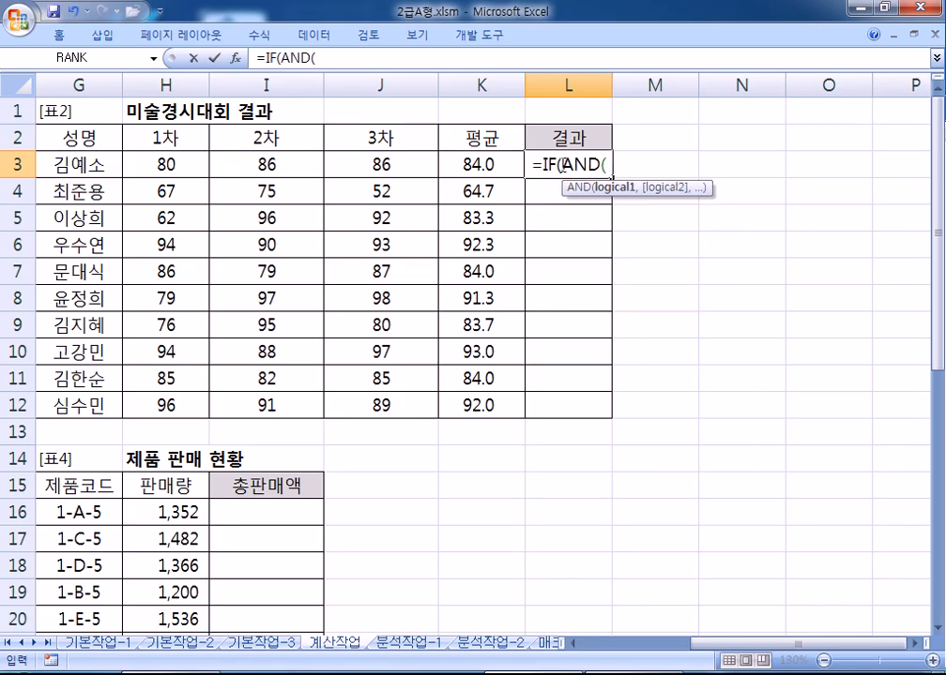
{"action": "left_click", "coordinate": [169, 136]}
{"action": "left_click", "coordinate": [188, 161]}
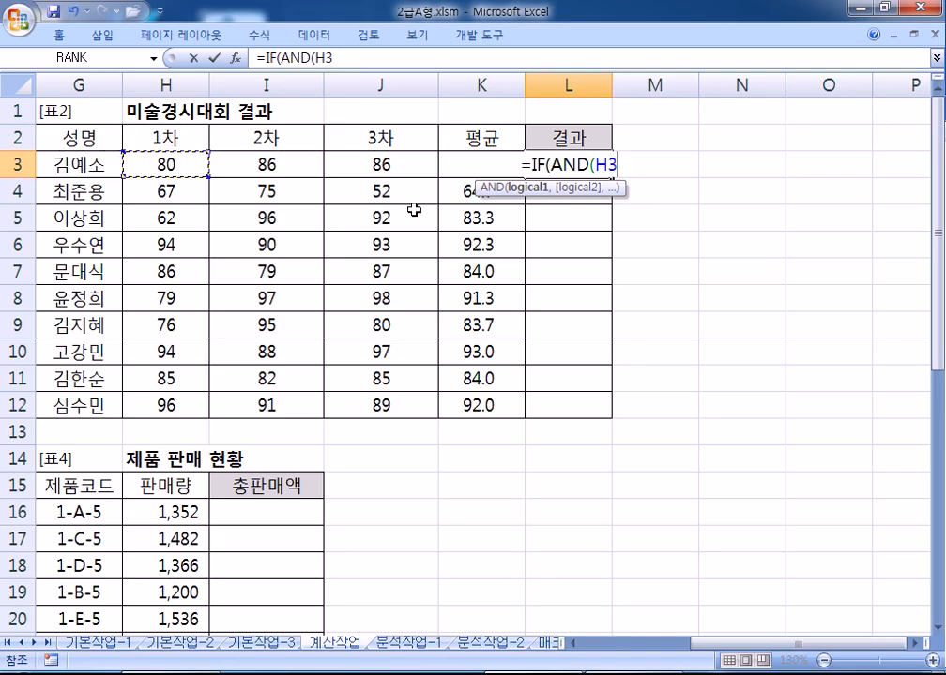
{"action": "type", "text": ">=80,"}
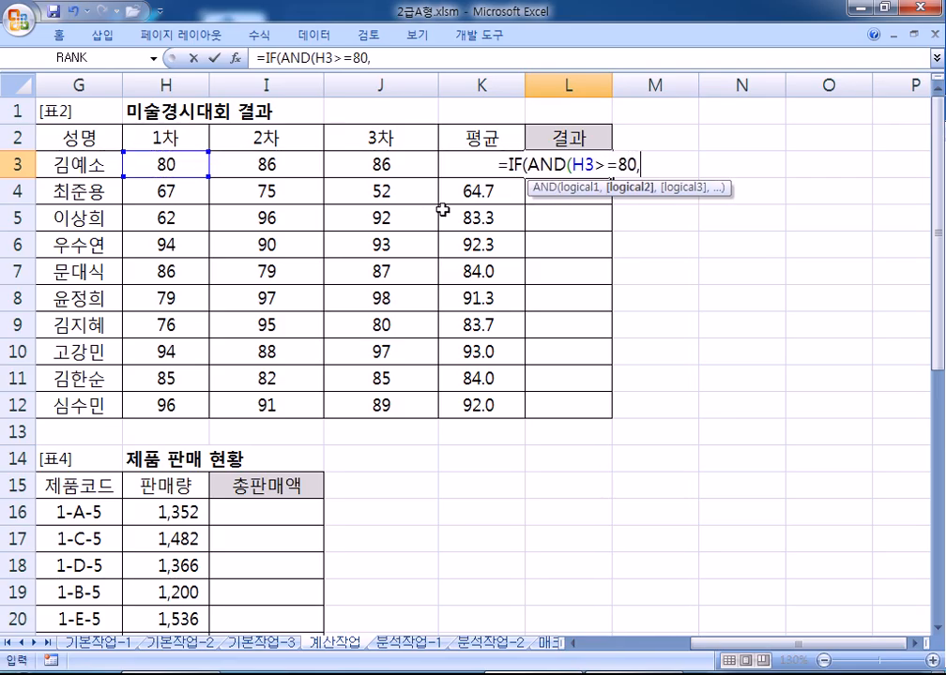
{"action": "key", "text": "Right"}
{"action": "type", "text": ">="}
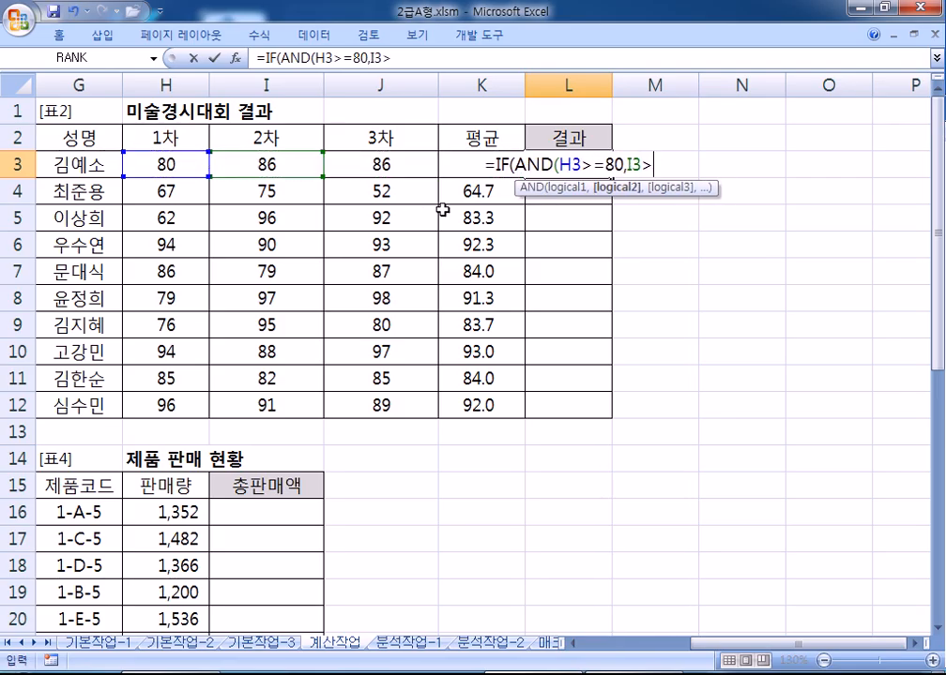
{"action": "type", "text": "80,"}
{"action": "key", "text": "Left"}
{"action": "key", "text": "Left"}
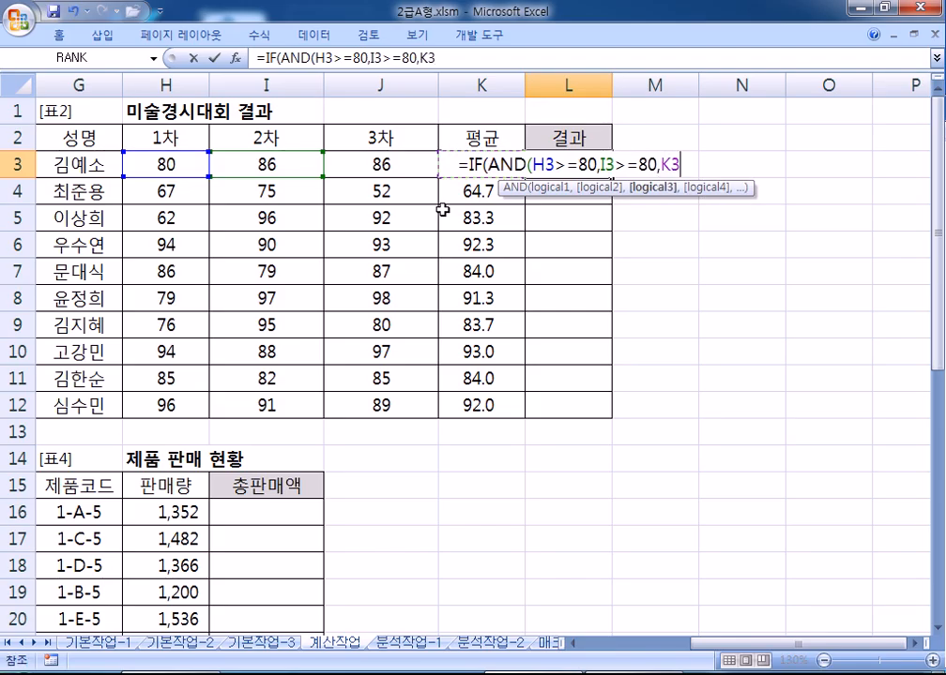
{"action": "type", "text": ">=80"}
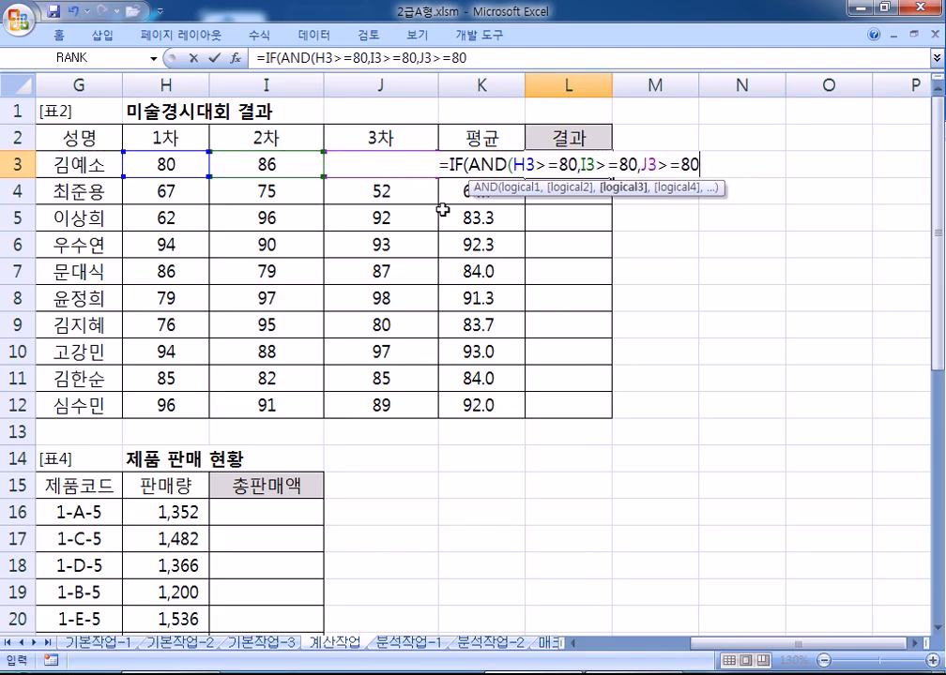
{"action": "type", "text": ","}
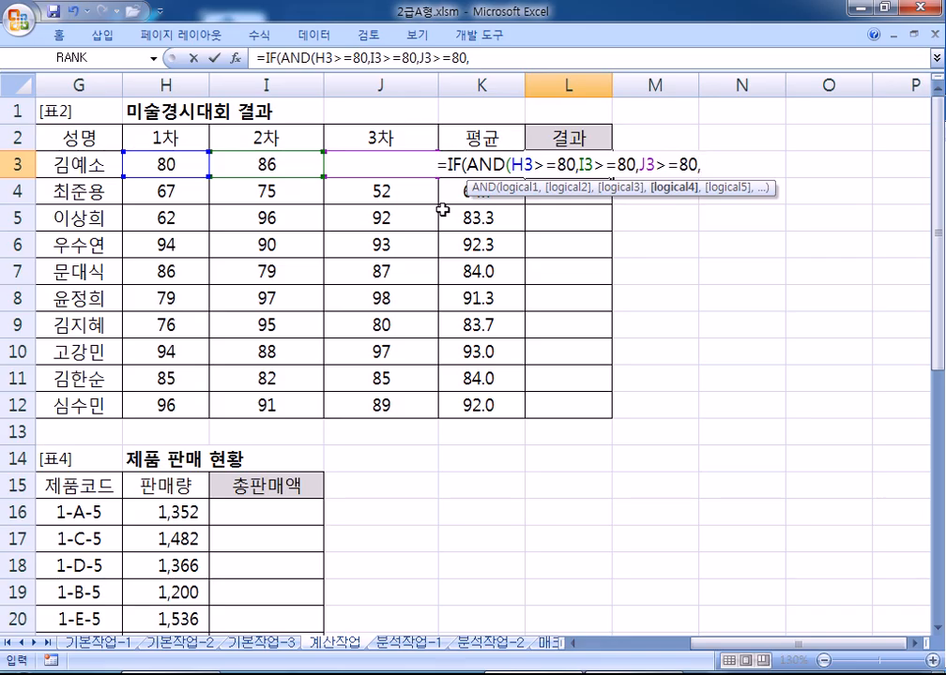
{"action": "type", "text": "AVERA"}
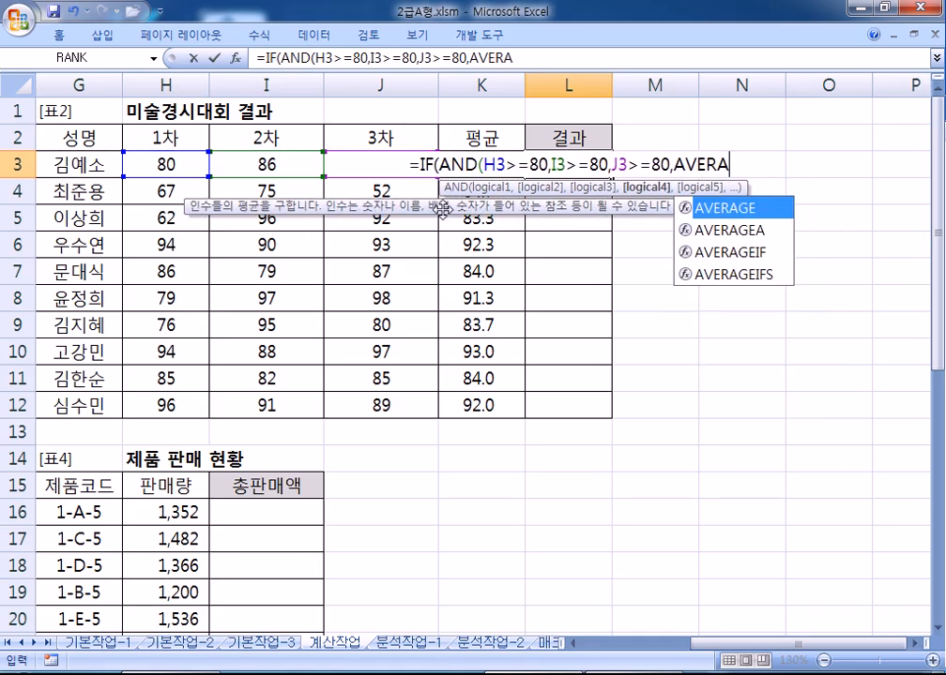
{"action": "type", "text": "GE("}
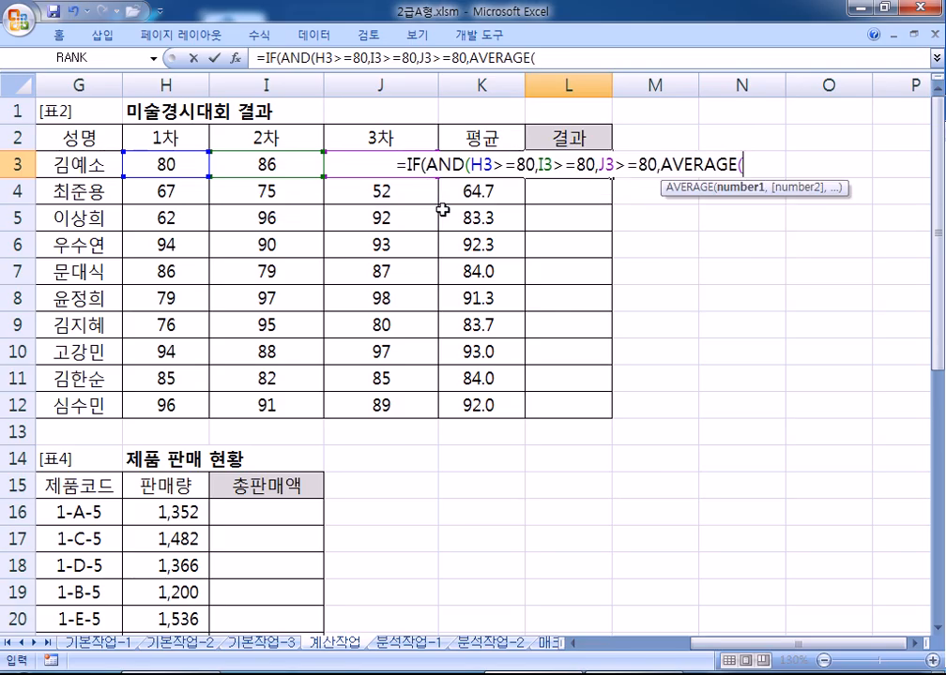
{"action": "left_click_drag", "start_coordinate": [192, 169], "coordinate": [374, 164]}
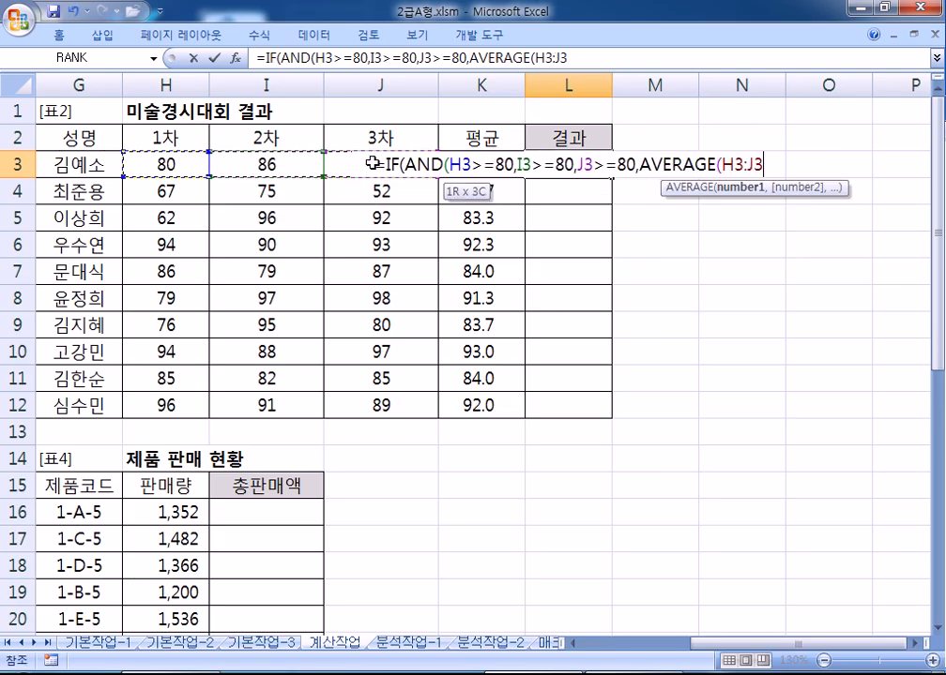
{"action": "type", "text": ")>=90"}
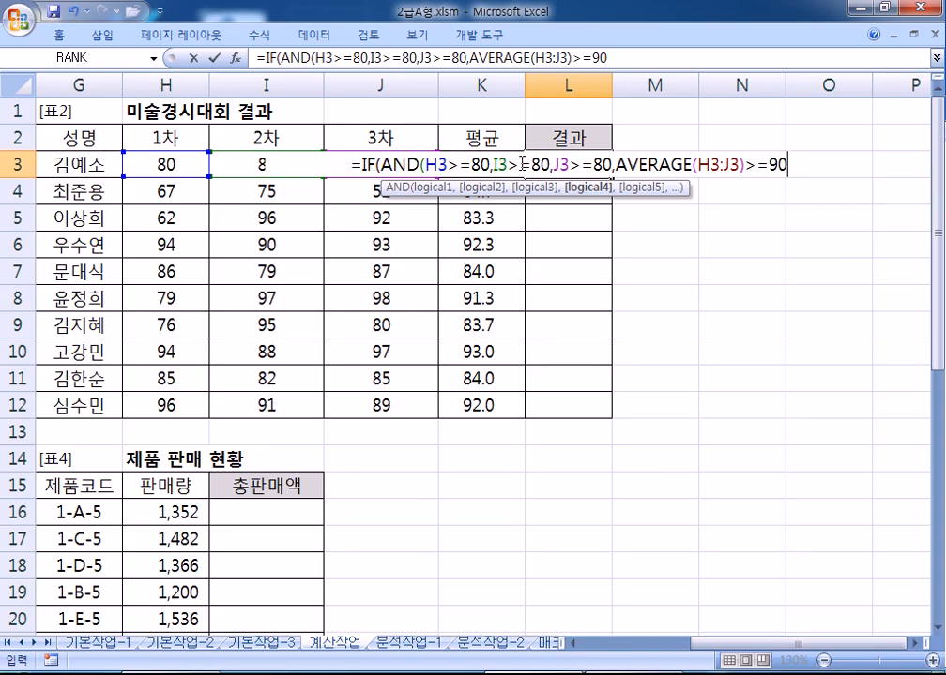
{"action": "type", "text": ")"}
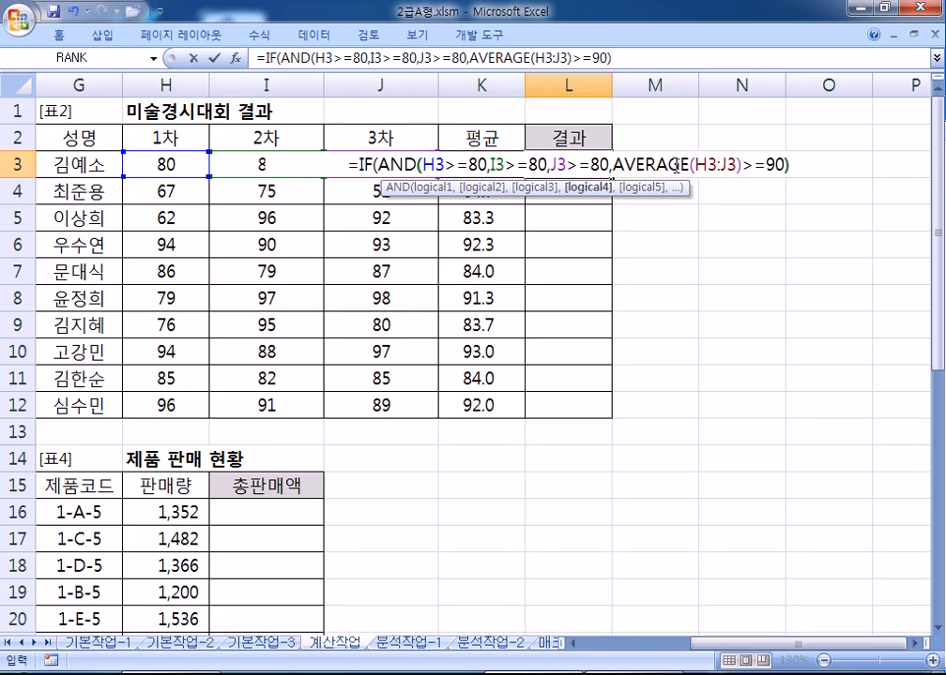
{"action": "type", "text": ","}
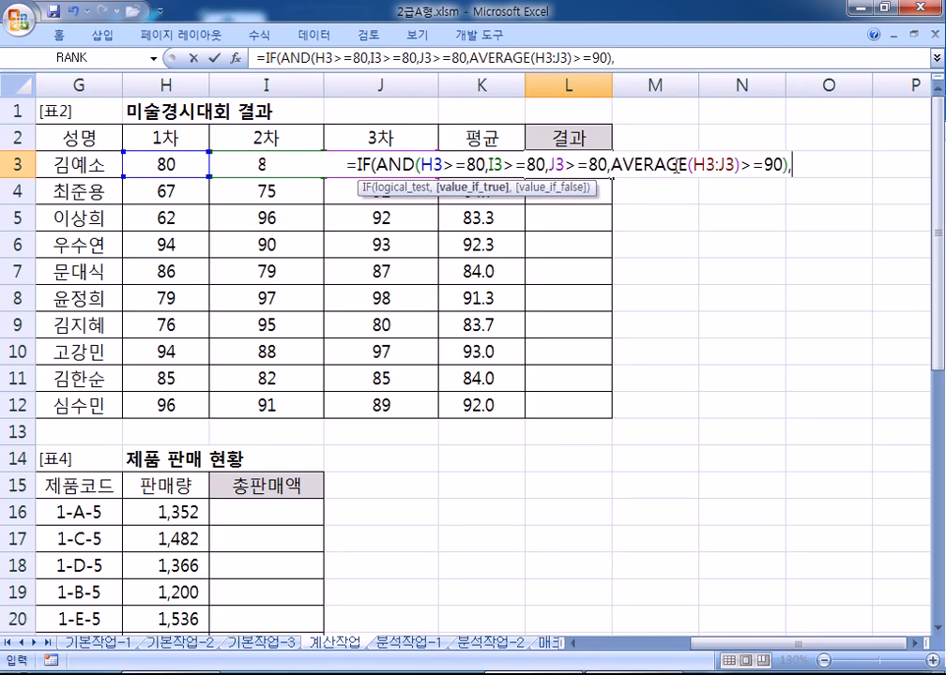
{"action": "type", "text": "\"입상\""}
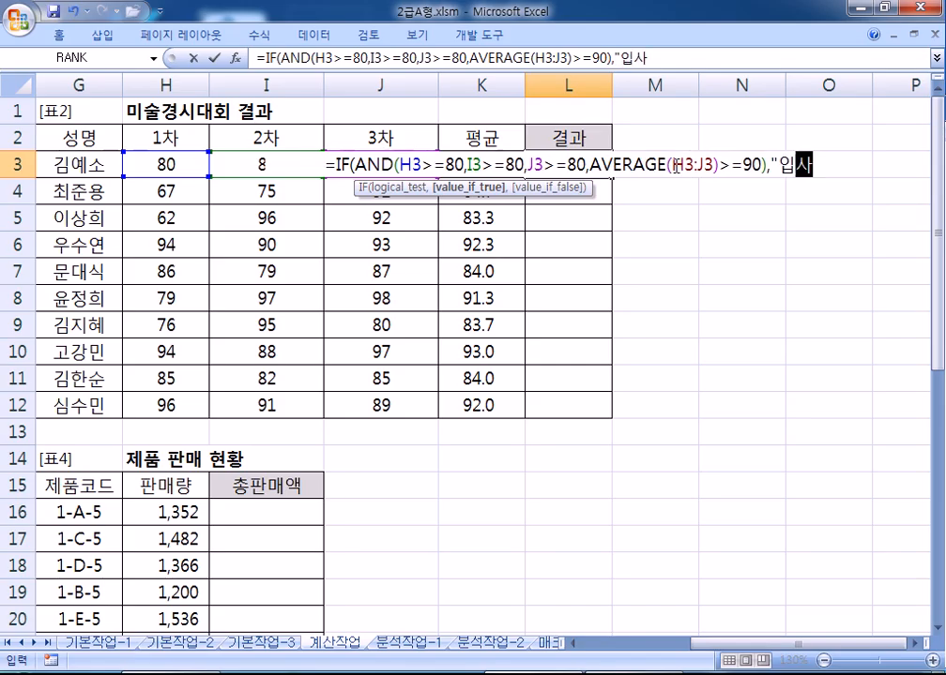
{"action": "type", "text": ",\"\""}
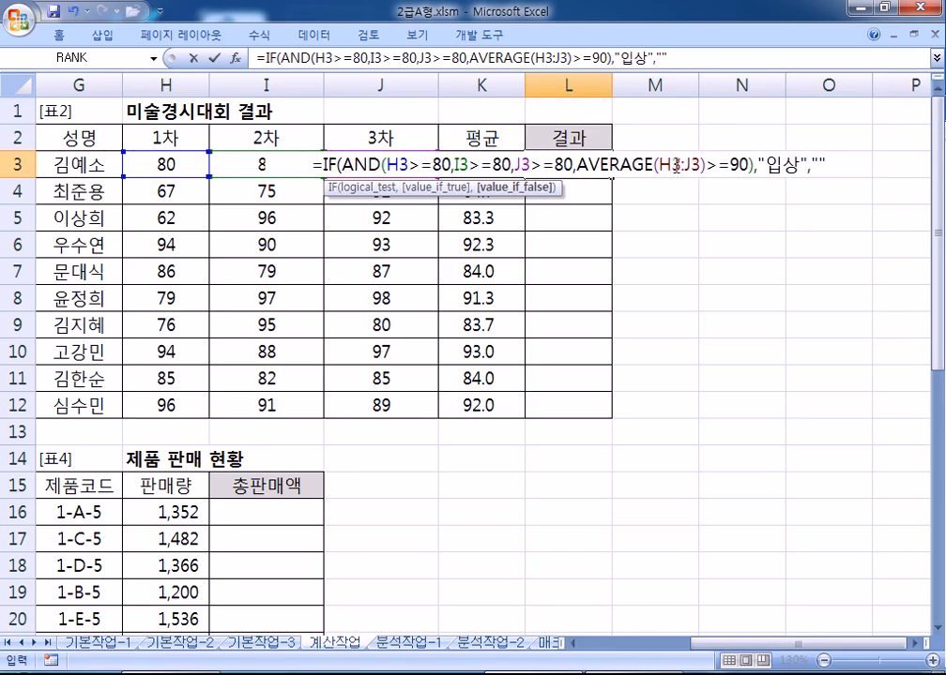
{"action": "type", "text": ")"}
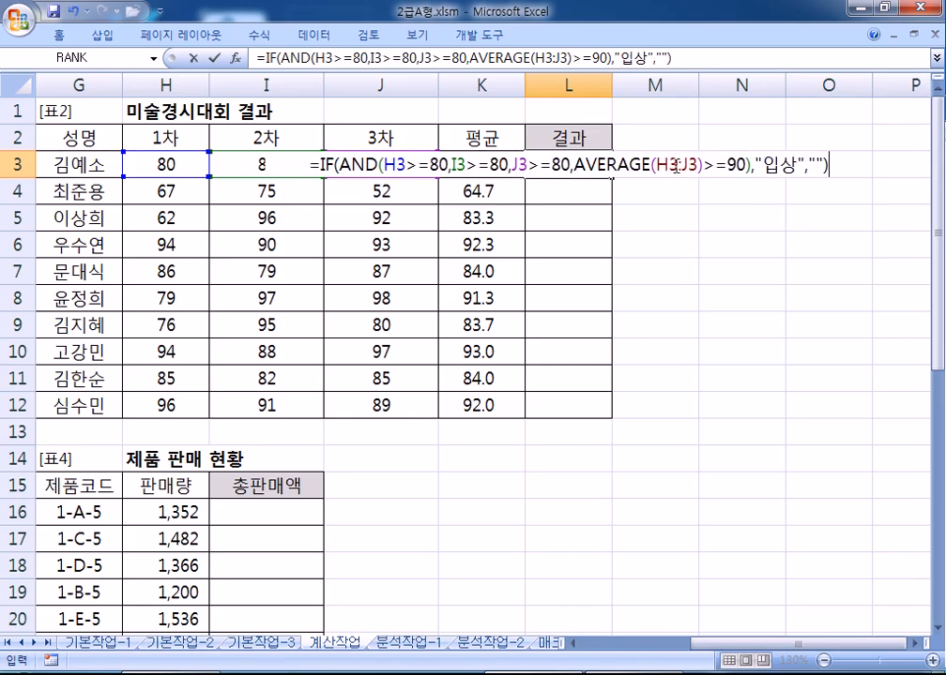
{"action": "key", "text": "Return"}
- Fill the 입상 formula down to L12 and select L3's formula text
{"action": "left_click", "coordinate": [598, 169]}
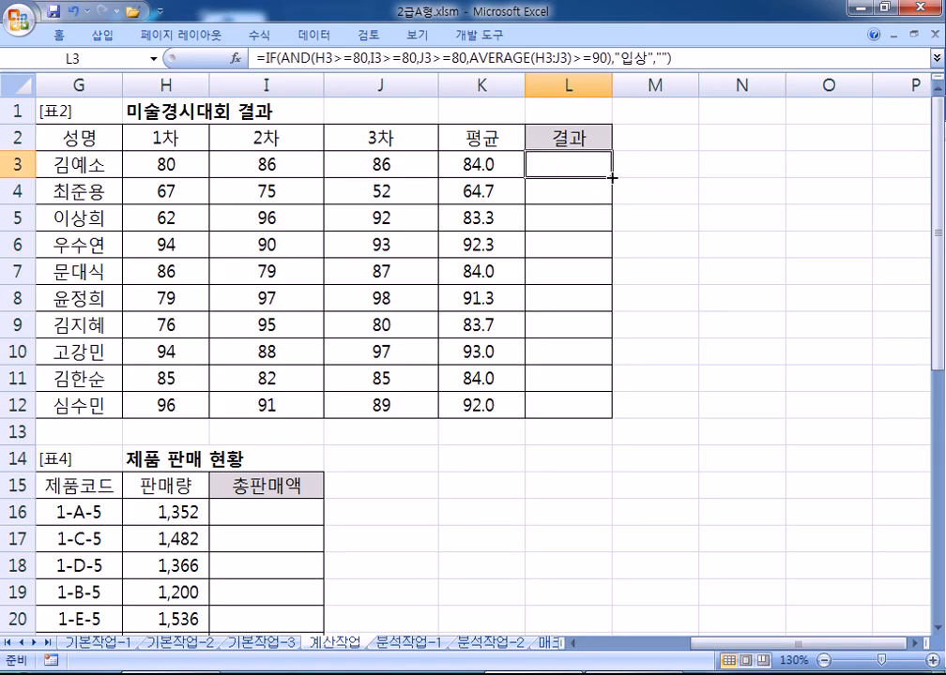
{"action": "double_click", "coordinate": [612, 178]}
{"action": "left_click", "coordinate": [589, 163]}
{"action": "left_click", "coordinate": [685, 53]}
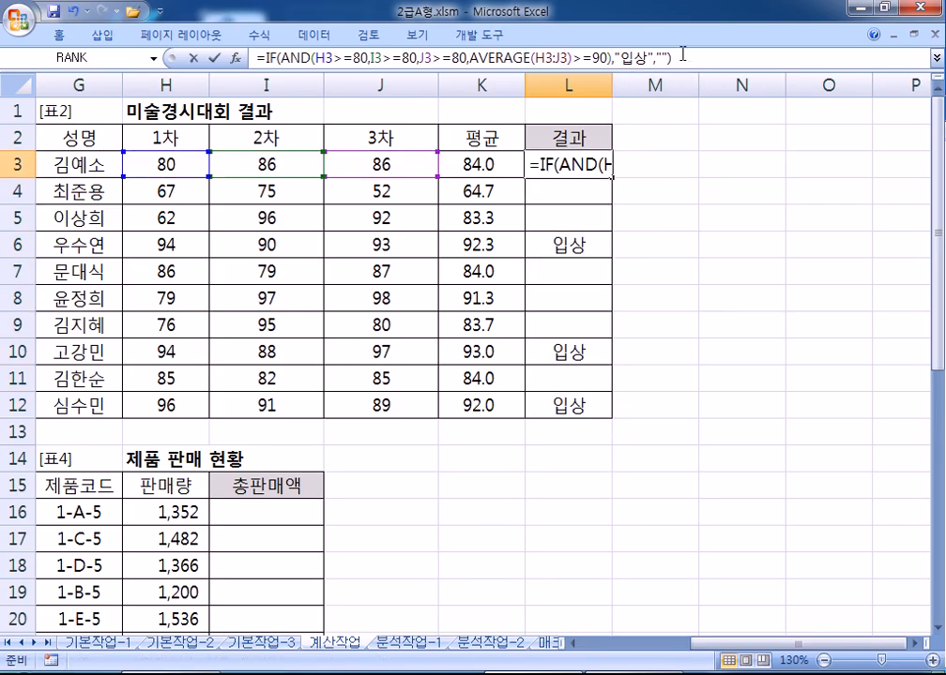
{"action": "left_click_drag", "start_coordinate": [683, 54], "coordinate": [272, 43]}
{"action": "key", "text": "alt+Tab"}
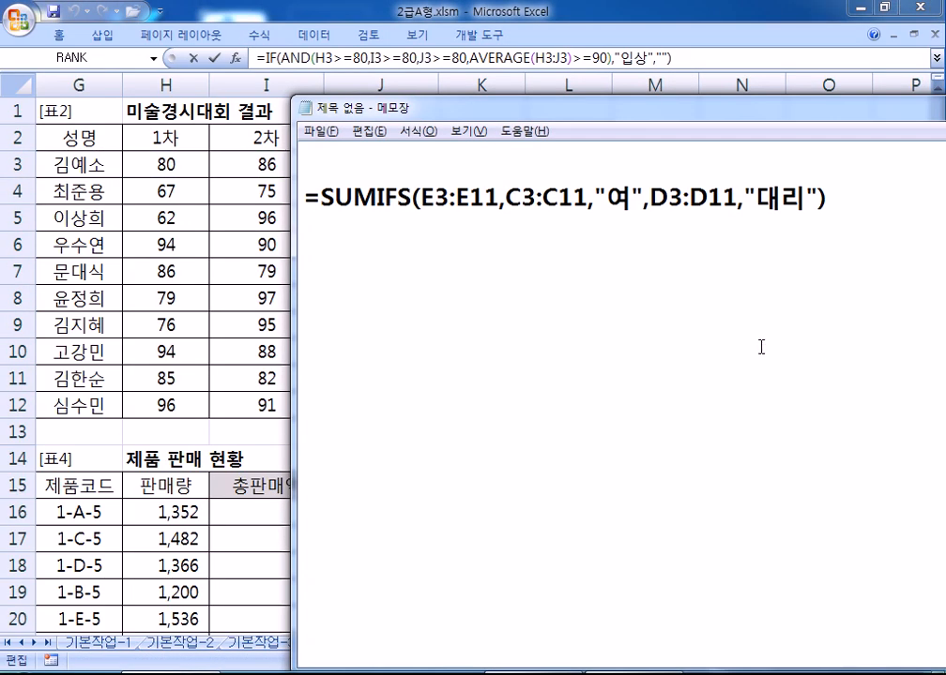
- Paste the IF/AND 입상 formula below the SUMIFS note and move Notepad over the sheet
{"action": "left_click", "coordinate": [356, 265]}
{"action": "key", "text": "ctrl+v"}
{"action": "left_click_drag", "start_coordinate": [531, 116], "coordinate": [244, 17]}
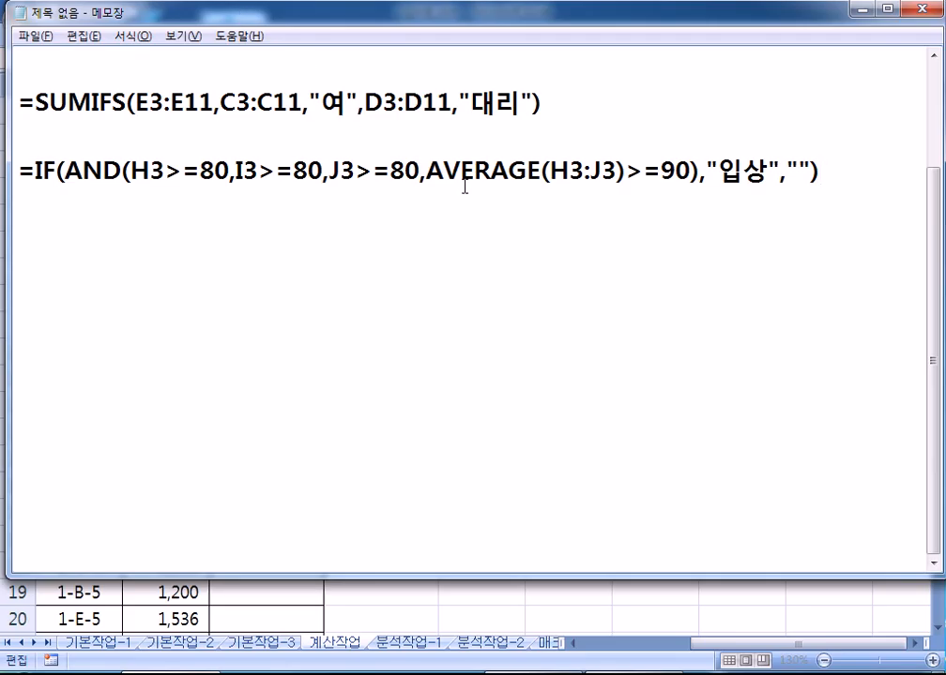
{"action": "left_click_drag", "start_coordinate": [150, 172], "coordinate": [690, 172]}
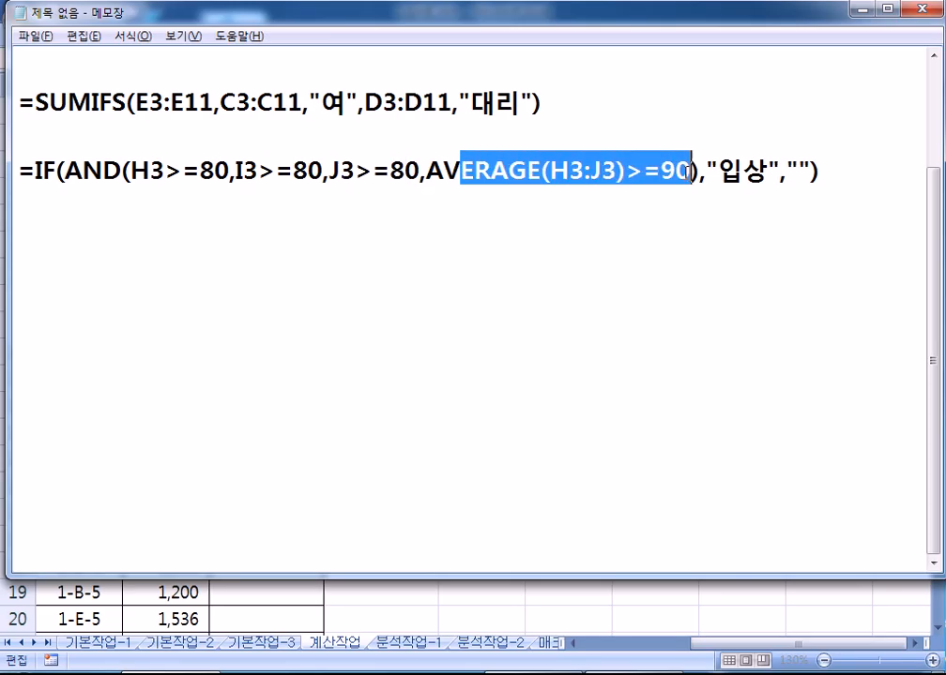
{"action": "left_click", "coordinate": [654, 232]}
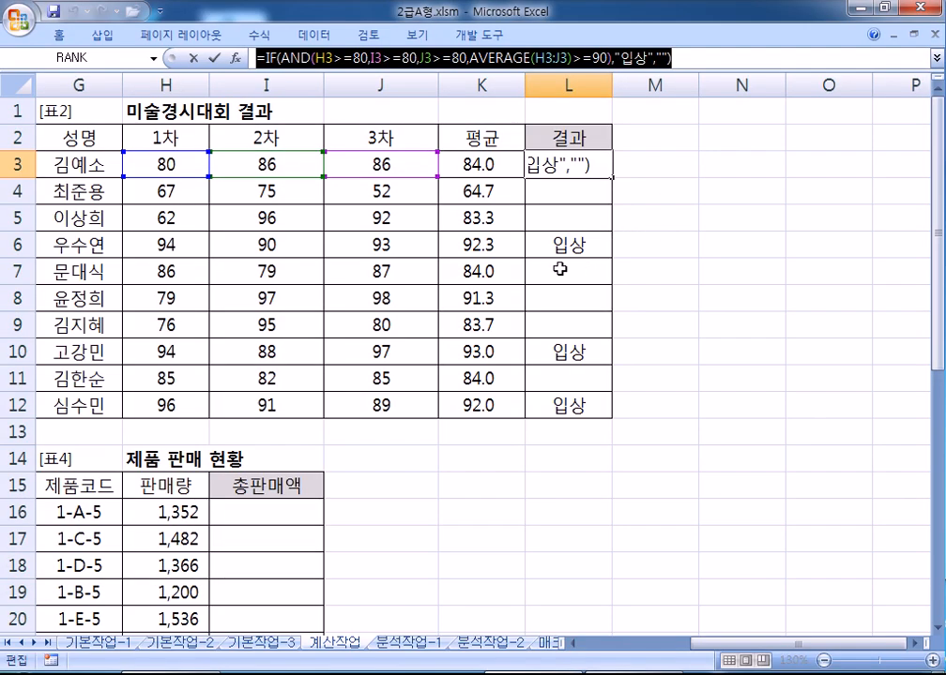
{"action": "key", "text": "ctrl+Return"}
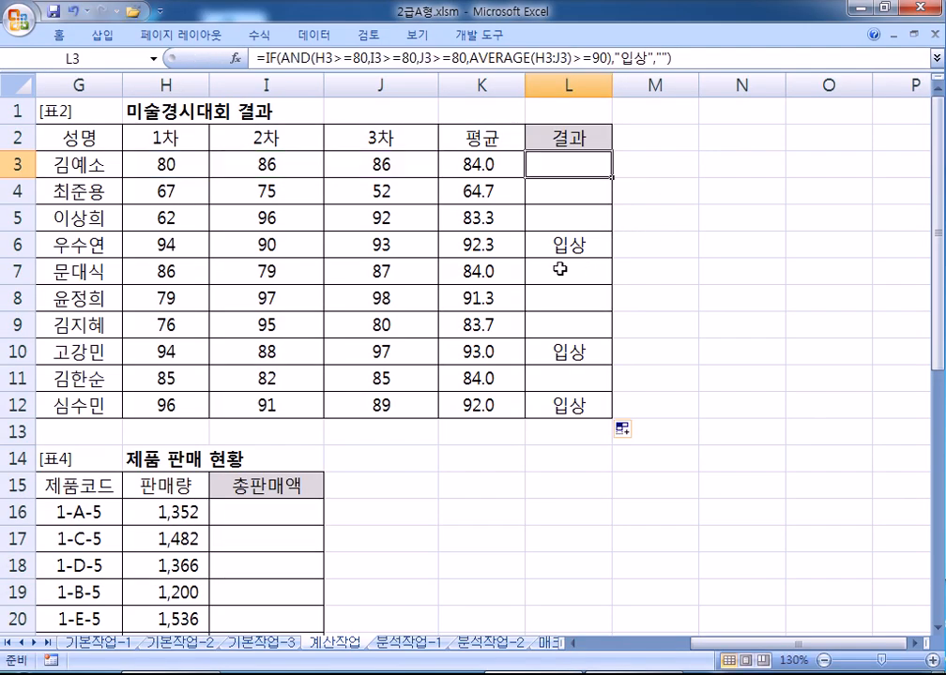
{"action": "key", "text": "alt+Tab"}
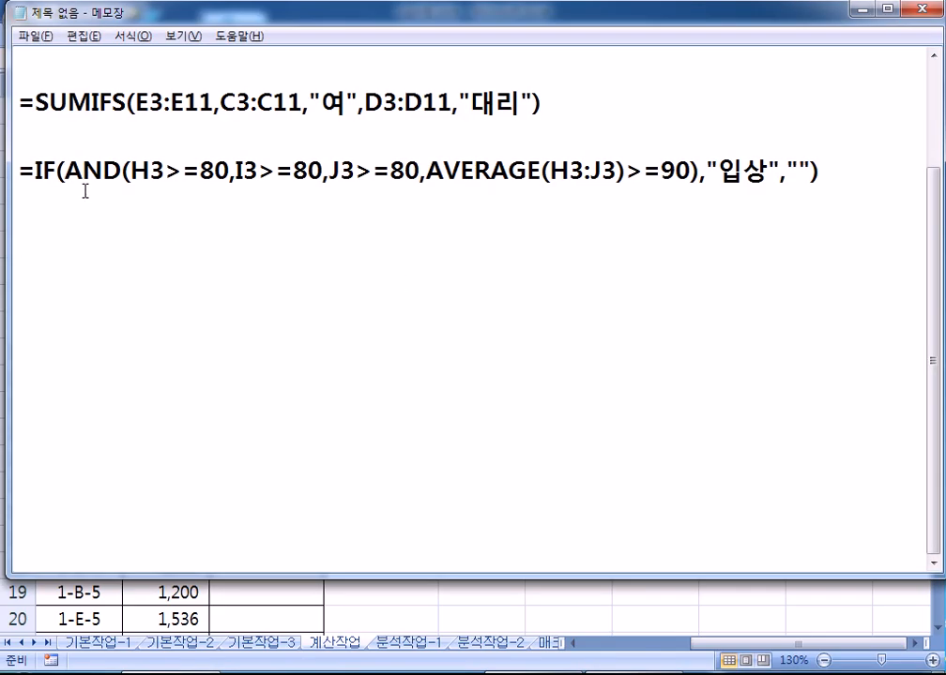
- Highlight the three >=80 score conditions in the noted IF formula, then return to Excel
{"action": "left_click_drag", "start_coordinate": [148, 171], "coordinate": [201, 171]}
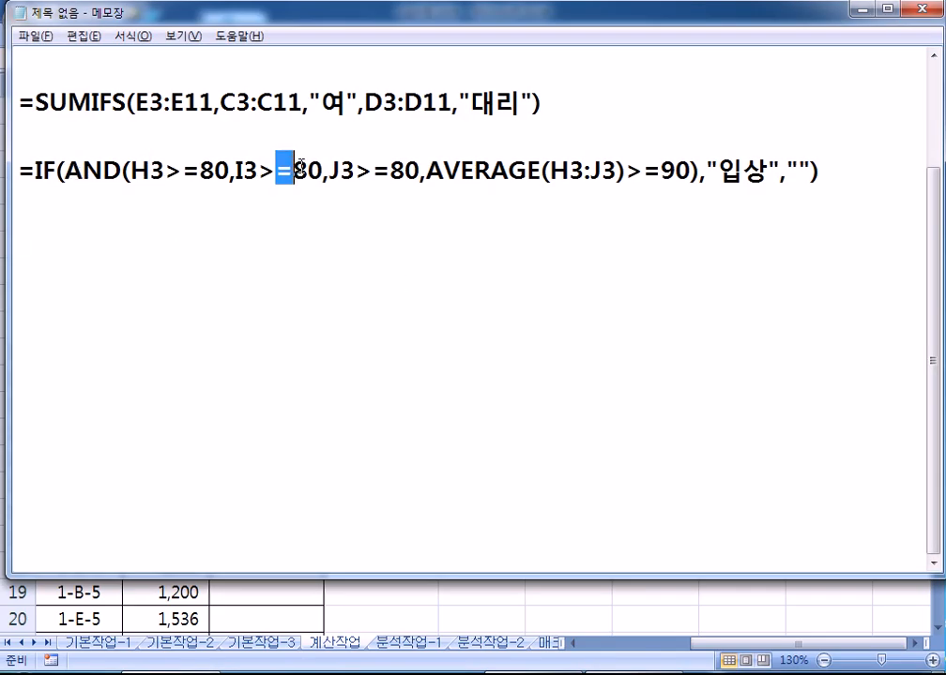
{"action": "left_click_drag", "start_coordinate": [279, 170], "coordinate": [322, 169]}
{"action": "left_click_drag", "start_coordinate": [404, 170], "coordinate": [426, 170]}
{"action": "left_click", "coordinate": [207, 214]}
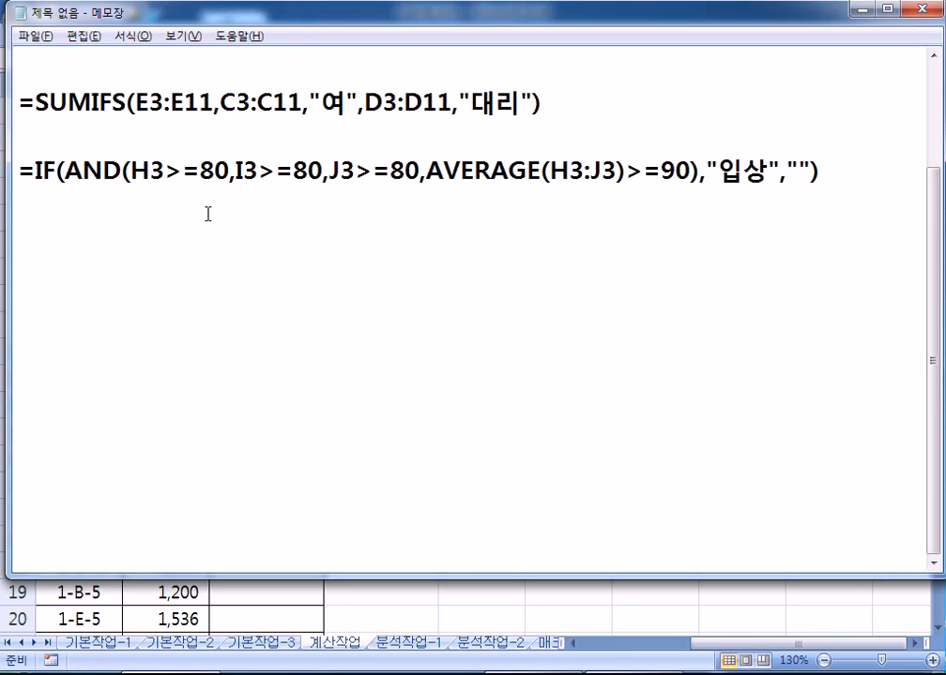
{"action": "key", "text": "alt+Tab"}
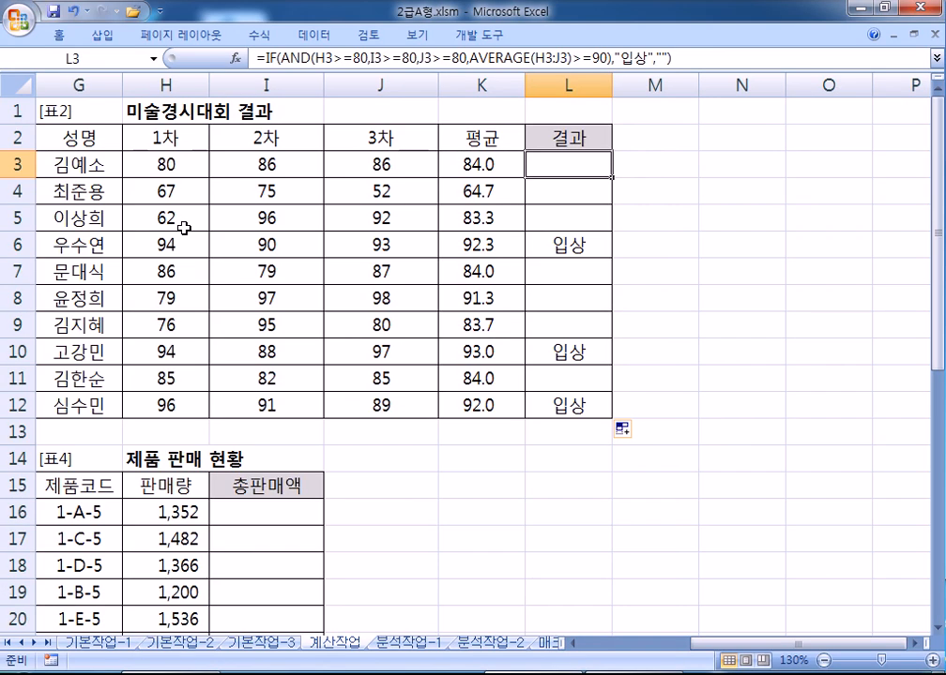
- Scroll down to 표3, select E16, and check D16's registration number
{"action": "key", "text": "Home"}
{"action": "scroll", "coordinate": [216, 221], "scroll_direction": "down", "scroll_amount": 4}
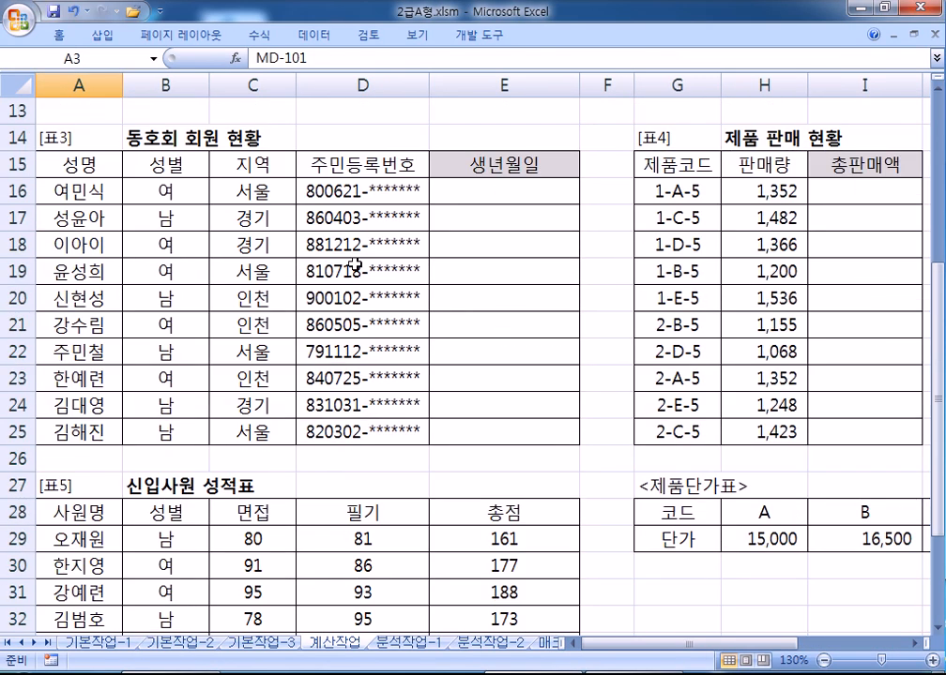
{"action": "left_click", "coordinate": [446, 202]}
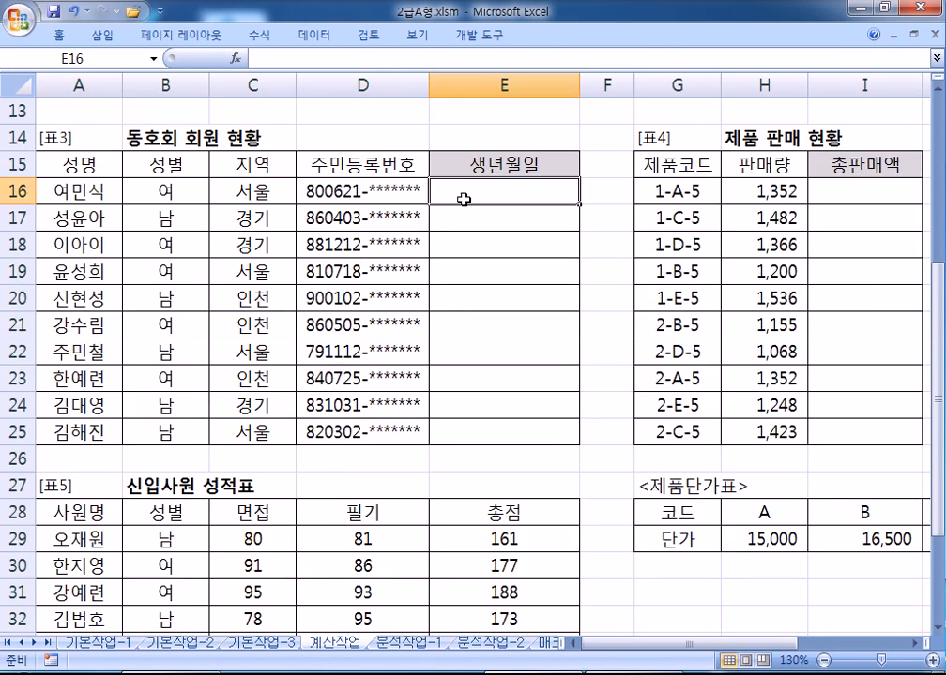
{"action": "left_click", "coordinate": [935, 628]}
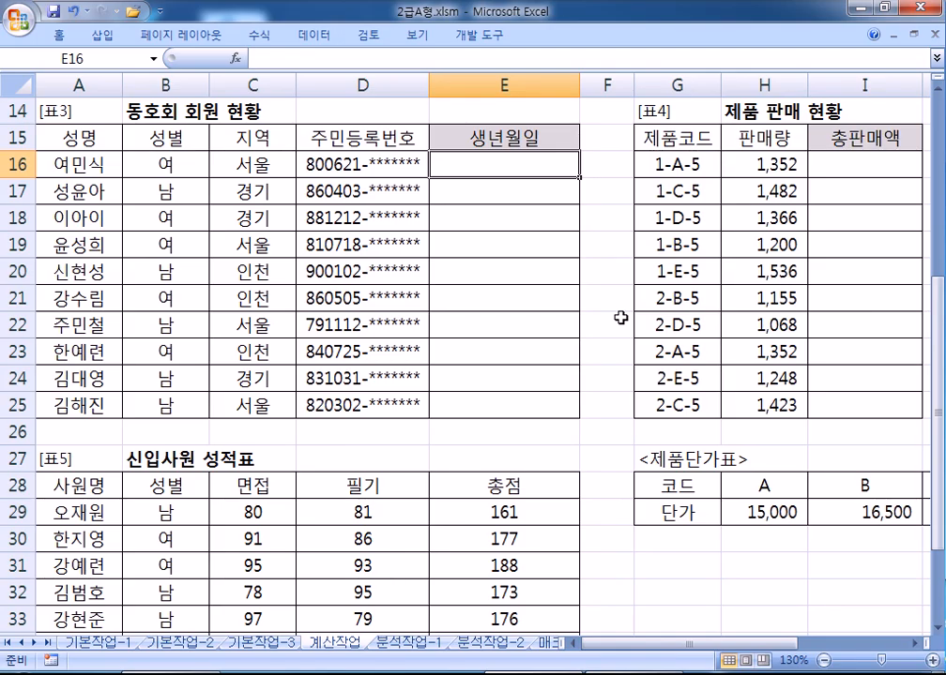
{"action": "left_click", "coordinate": [355, 165]}
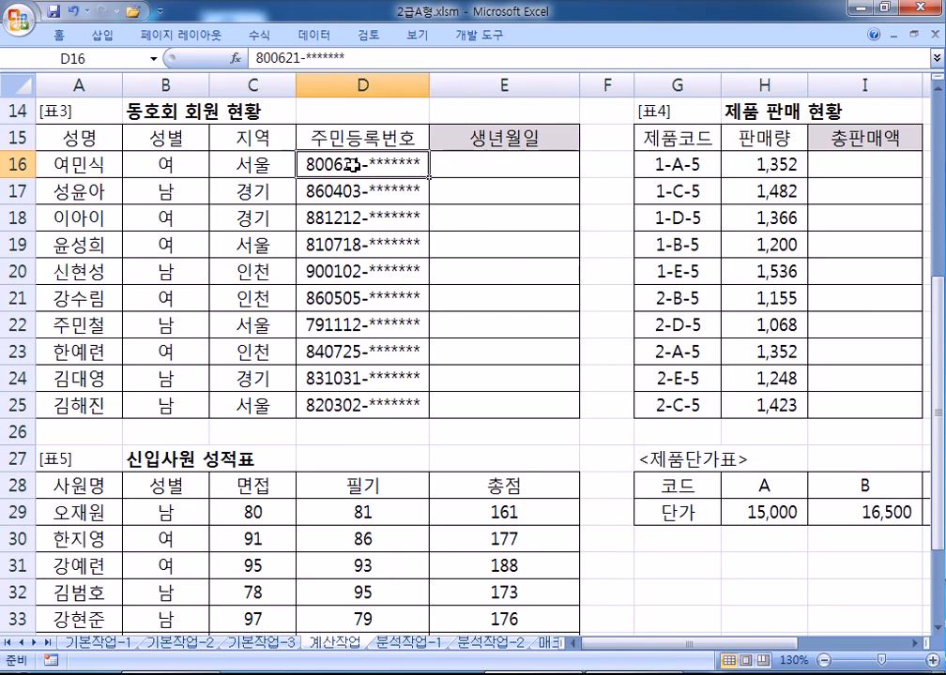
- Start a new note line 'D16 :' followed by D16's registration number copied from Excel
{"action": "key", "text": "alt+Tab"}
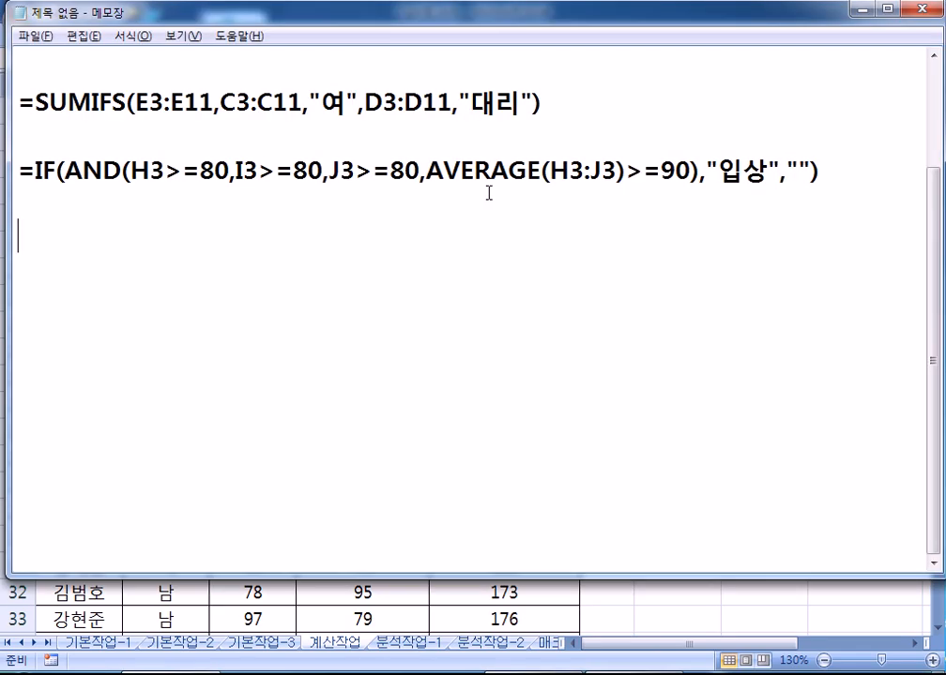
{"action": "key", "text": "Return"}
{"action": "key", "text": "Return"}
{"action": "type", "text": "D16"}
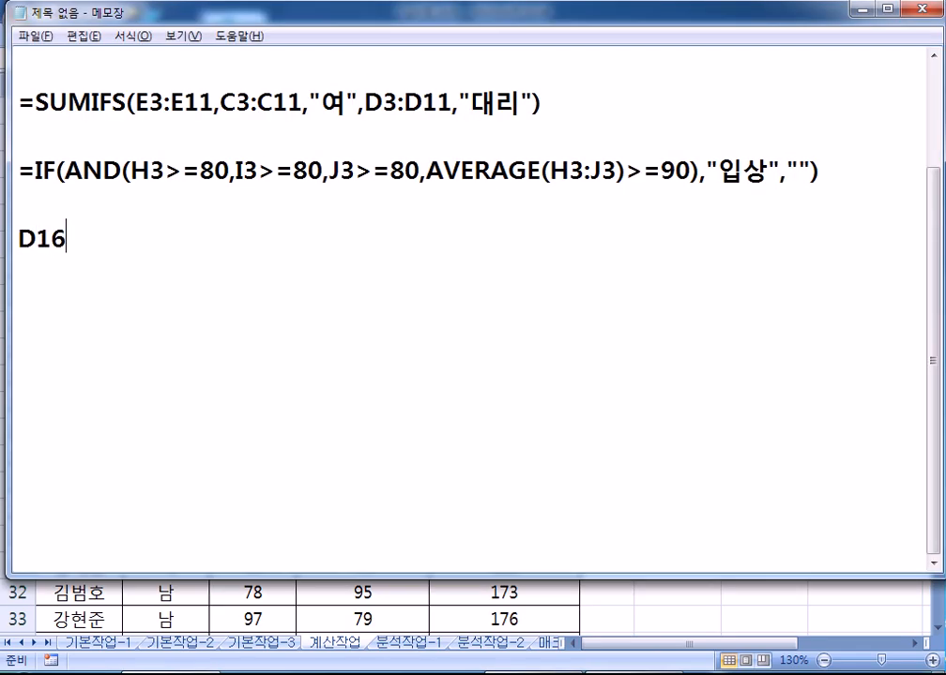
{"action": "type", "text": " :"}
{"action": "key", "text": "alt+Tab"}
{"action": "key", "text": "ctrl+c"}
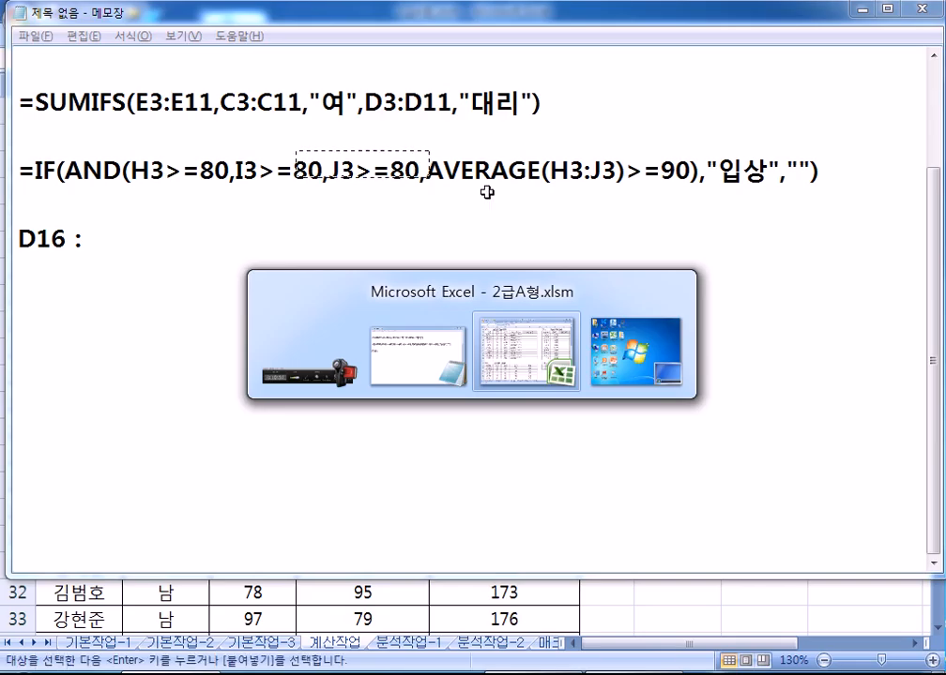
{"action": "key", "text": "alt+Tab"}
{"action": "key", "text": "ctrl+v"}
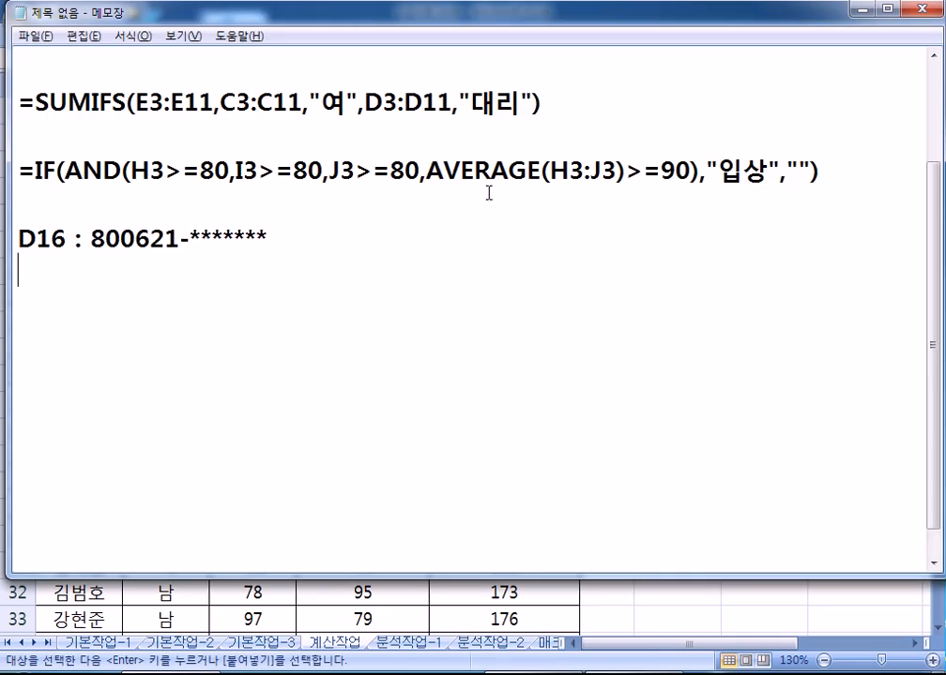
- Append '> 1980년06월21일' and highlight how the year 80 maps to the birthdate
{"action": "type", "text": "> "}
{"action": "type", "text": "1980SU"}
{"action": "key", "text": "BackSpace"}
{"action": "key", "text": "BackSpace"}
{"action": "key", "text": "Hangul"}
{"action": "type", "text": "년"}
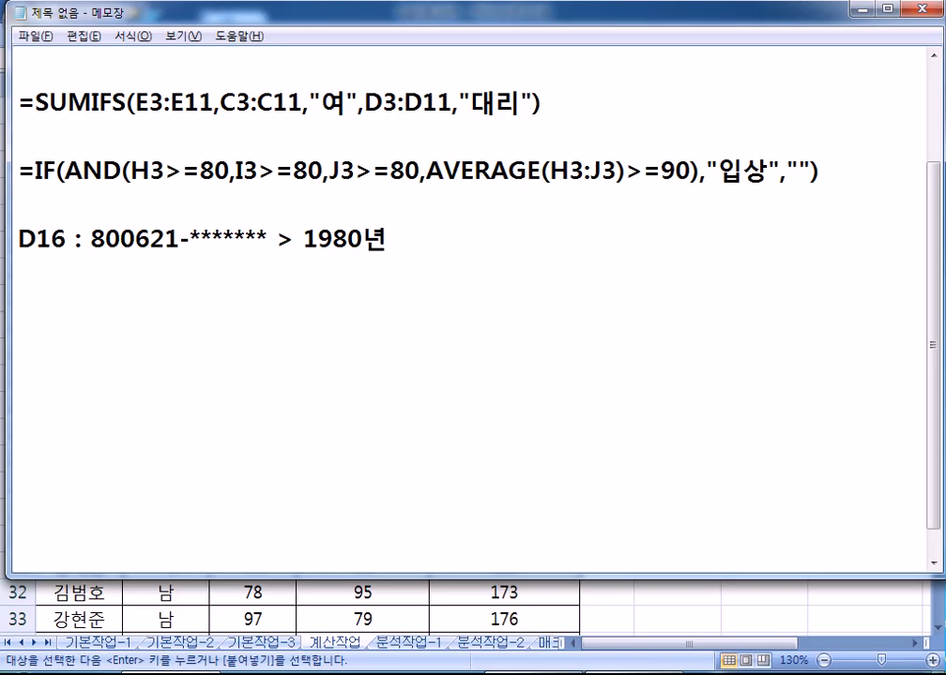
{"action": "type", "text": "06워ㄹ21이ㄹ"}
{"action": "left_click_drag", "start_coordinate": [389, 238], "coordinate": [511, 238]}
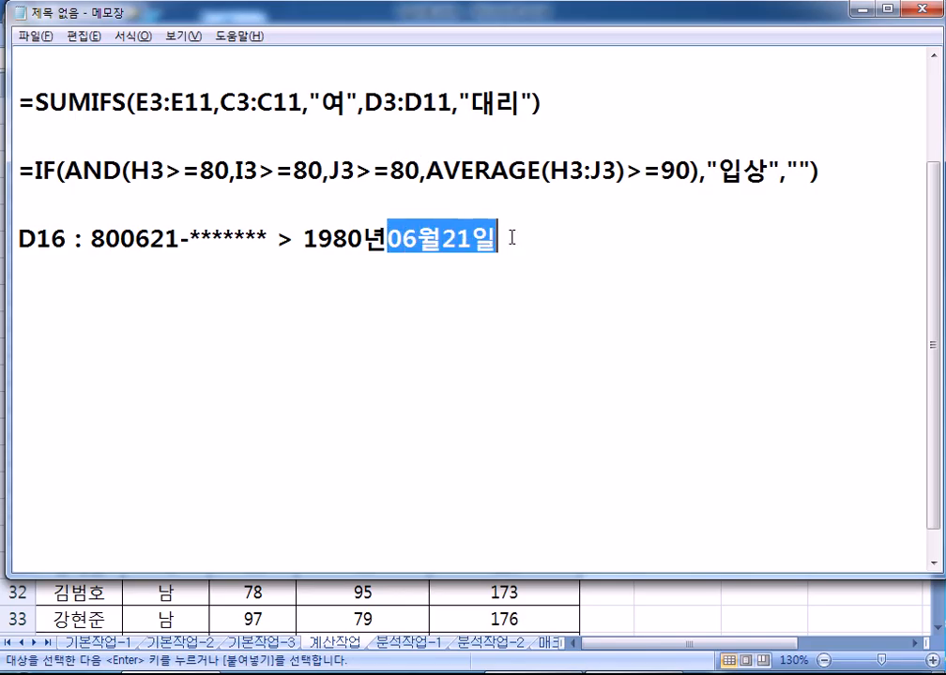
{"action": "left_click", "coordinate": [264, 274]}
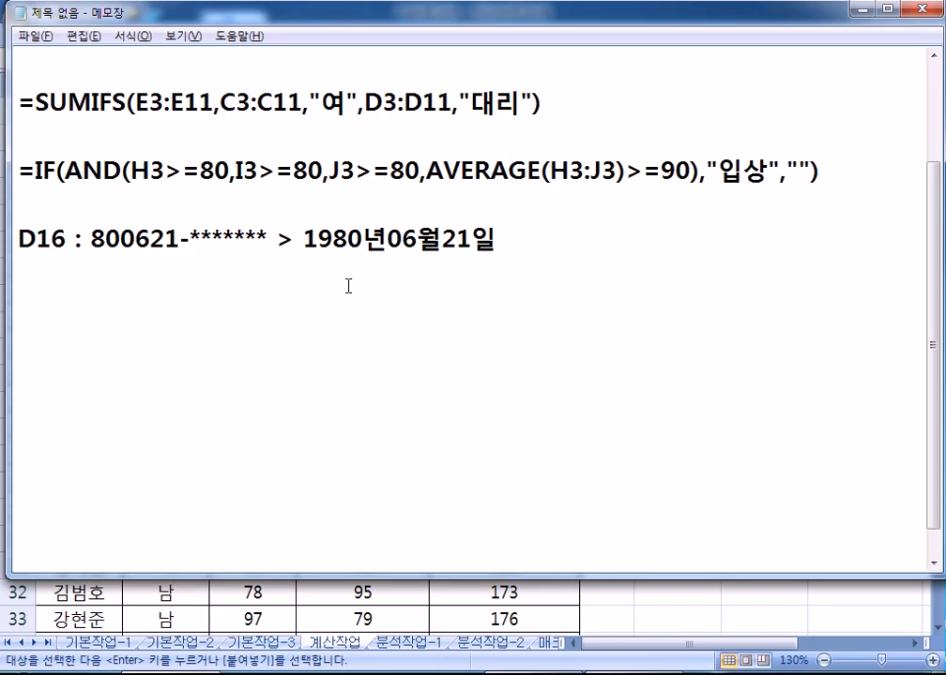
{"action": "left_click_drag", "start_coordinate": [314, 243], "coordinate": [507, 235]}
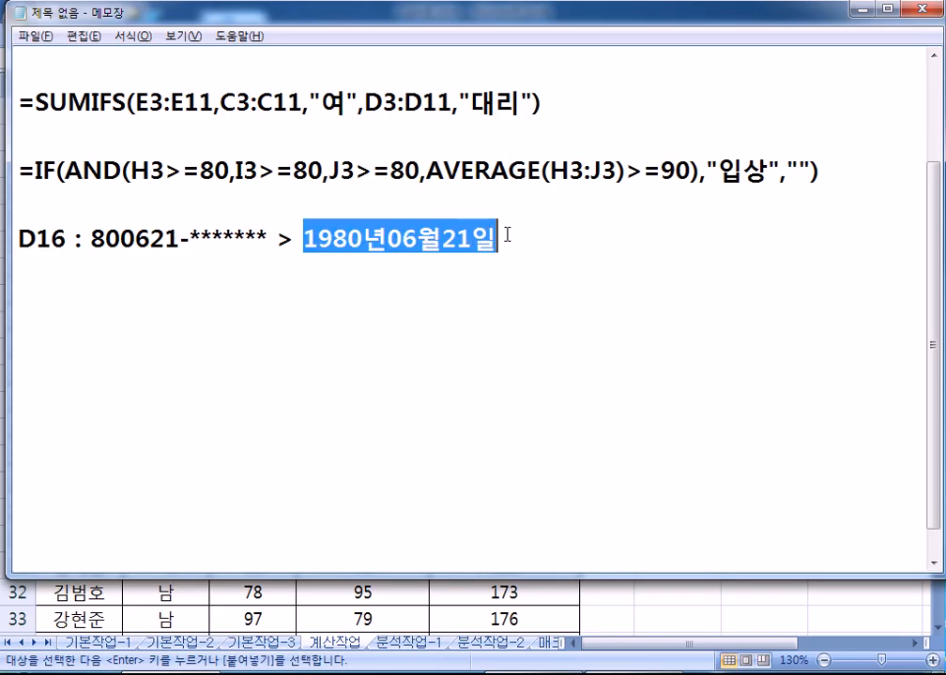
{"action": "left_click", "coordinate": [494, 268]}
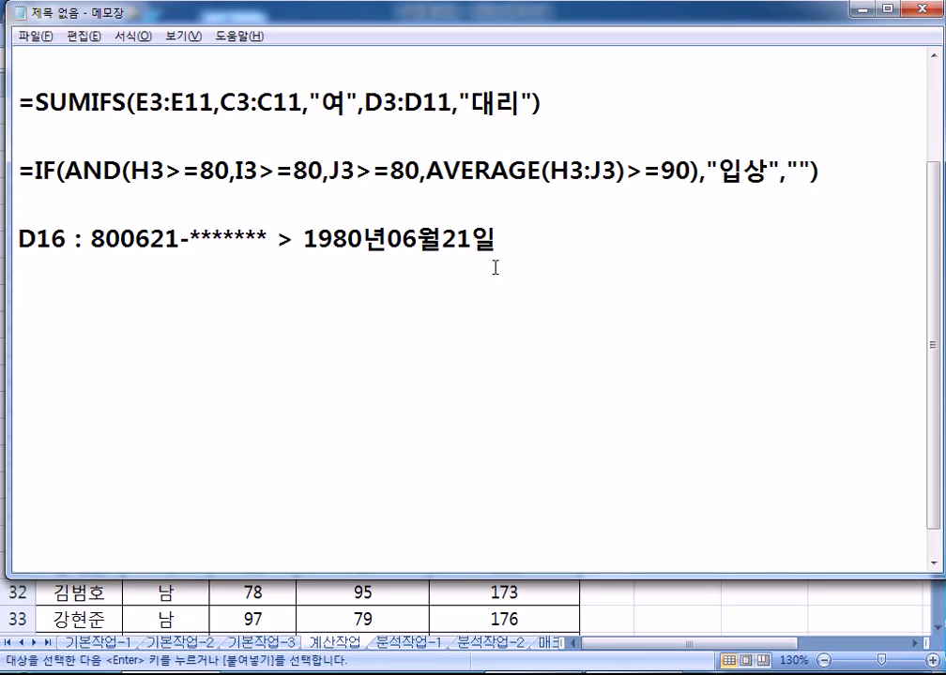
{"action": "left_click_drag", "start_coordinate": [121, 242], "coordinate": [177, 242]}
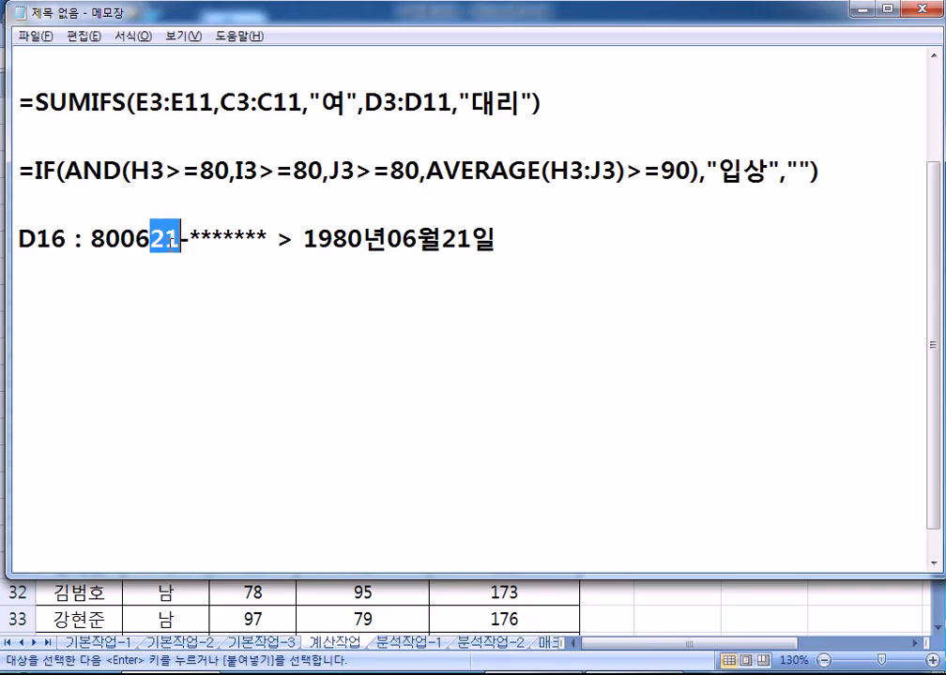
{"action": "left_click", "coordinate": [174, 286]}
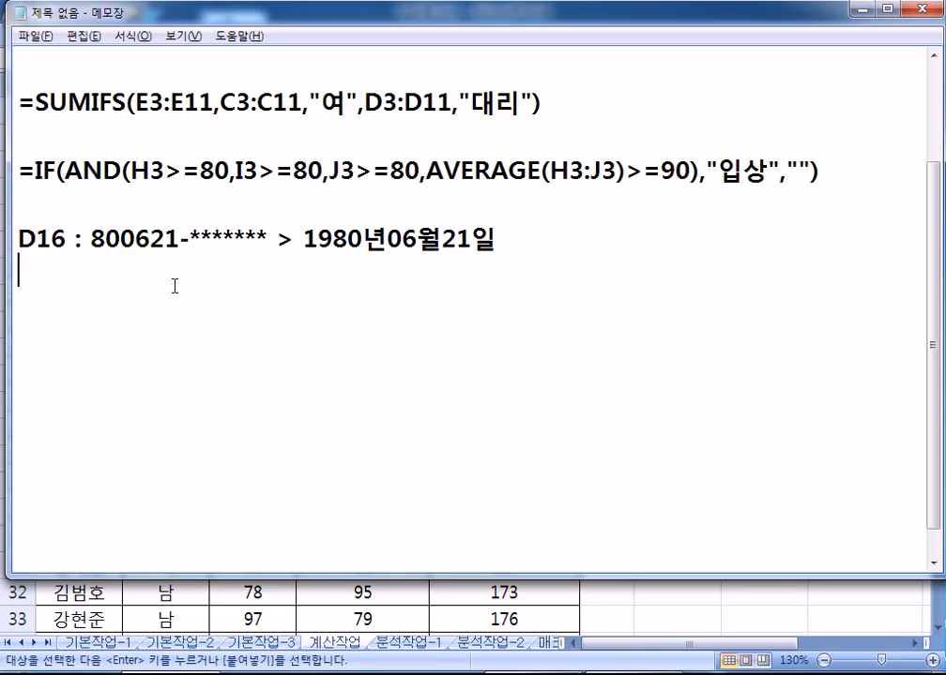
- Note '=DATE(년, 월, 일) X' to rule out the DATE function
{"action": "type", "text": "=DATE(SU"}
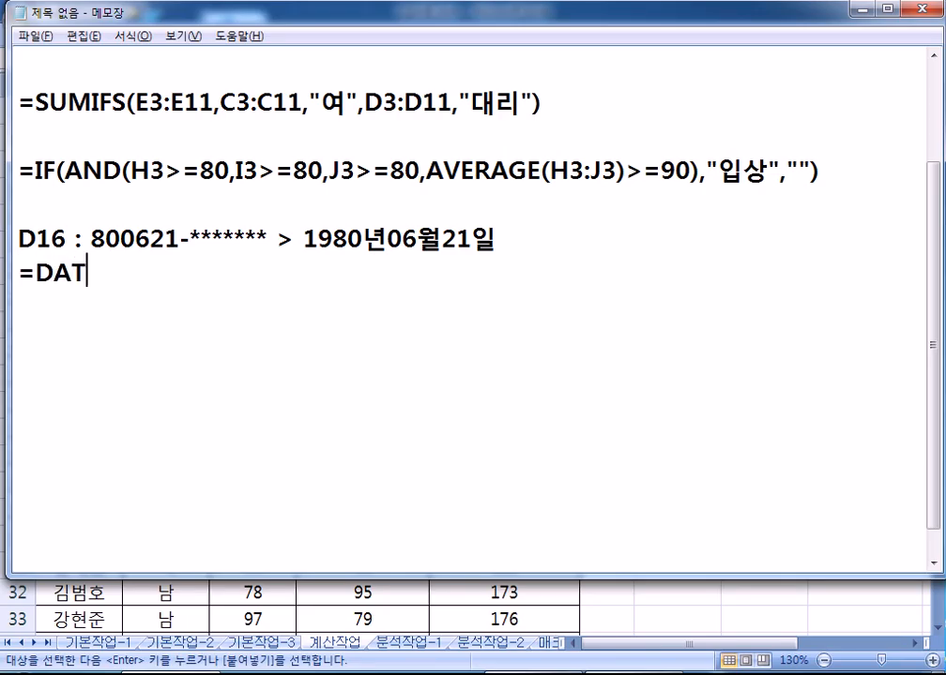
{"action": "key", "text": "BackSpace"}
{"action": "key", "text": "BackSpace"}
{"action": "type", "text": "년, 월"}
{"action": "type", "text": ", 일)"}
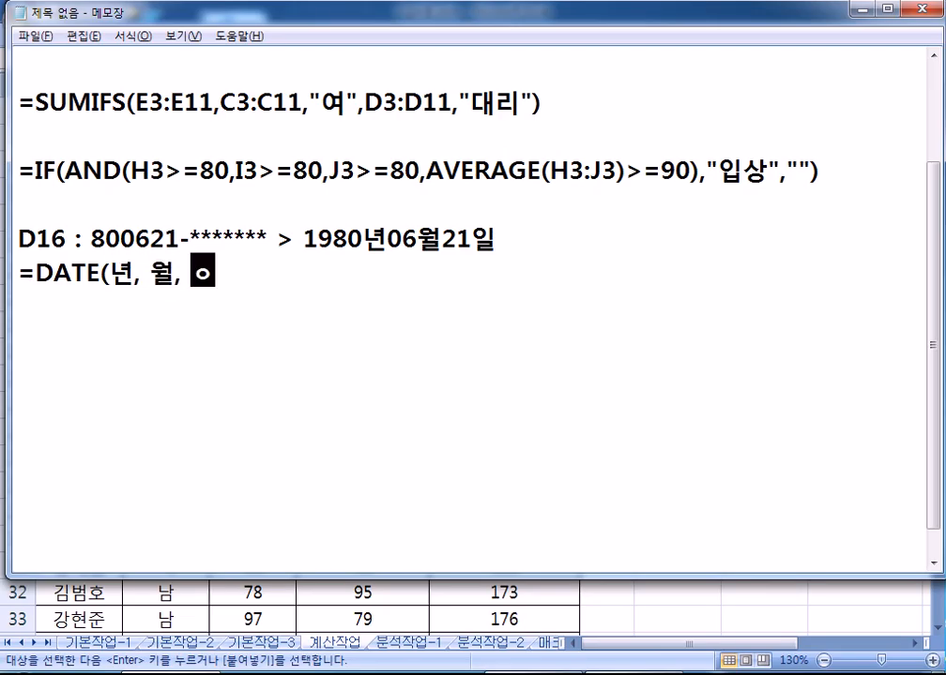
{"action": "key", "text": "Return"}
{"action": "key", "text": "BackSpace"}
{"action": "type", "text": "X"}
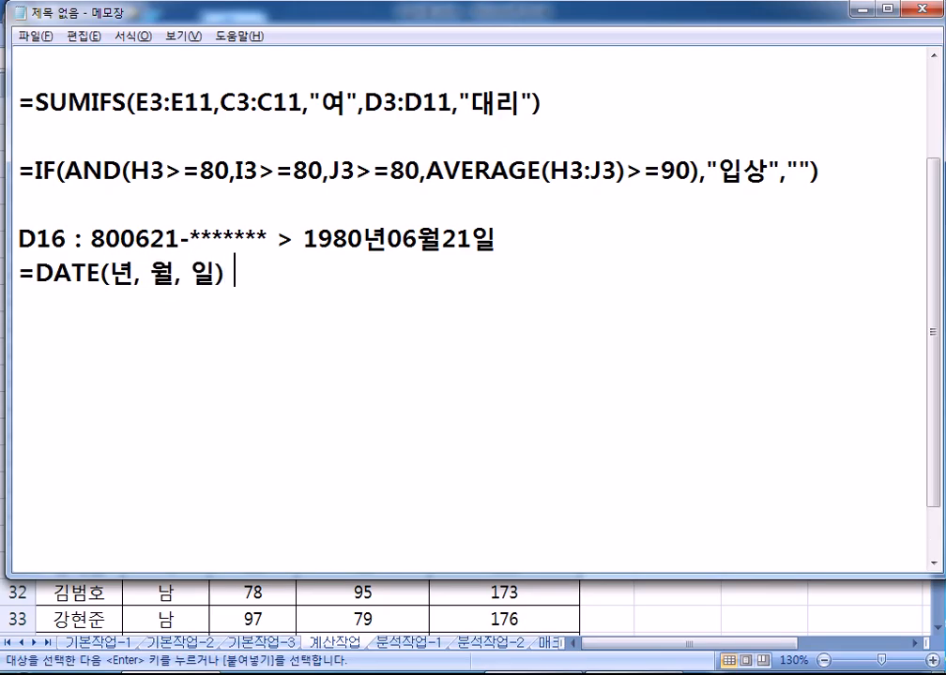
{"action": "key", "text": "Return"}
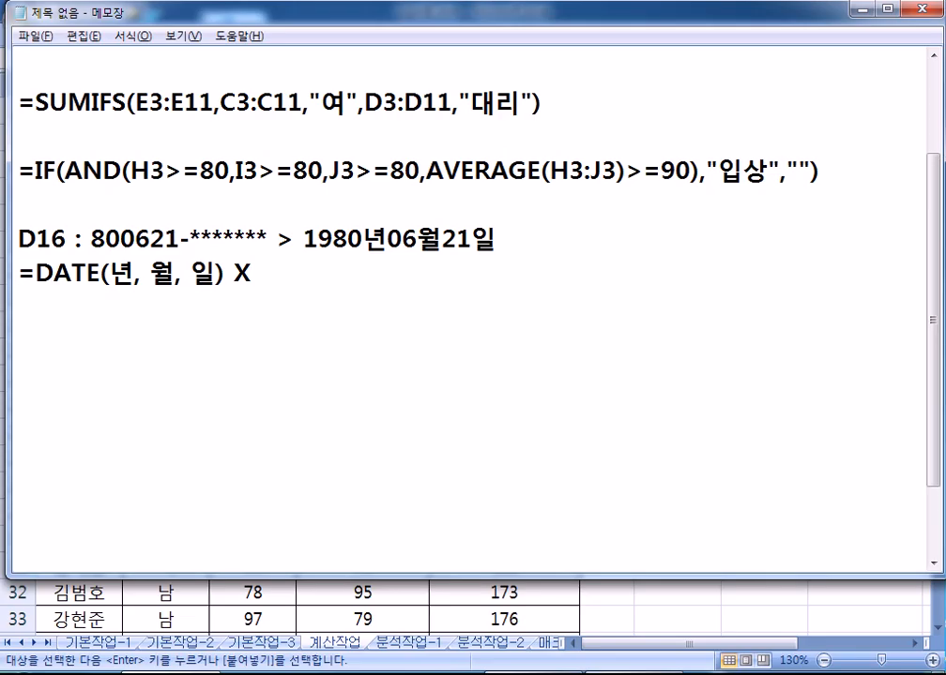
- Add a line listing 'LEFT, MID, &' as the pieces for the birthdate formula
{"action": "type", "text": "="}
{"action": "key", "text": "BackSpace"}
{"action": "type", "text": "ㅣㄷ"}
{"action": "key", "text": "BackSpace"}
{"action": "key", "text": "BackSpace"}
{"action": "type", "text": "LEFT, "}
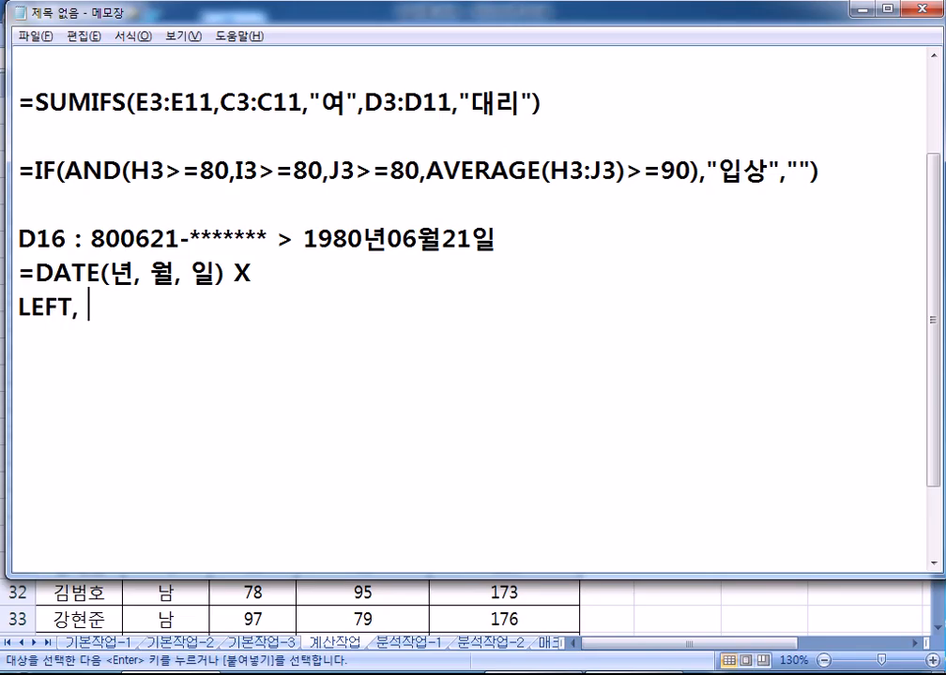
{"action": "type", "text": "MID, "}
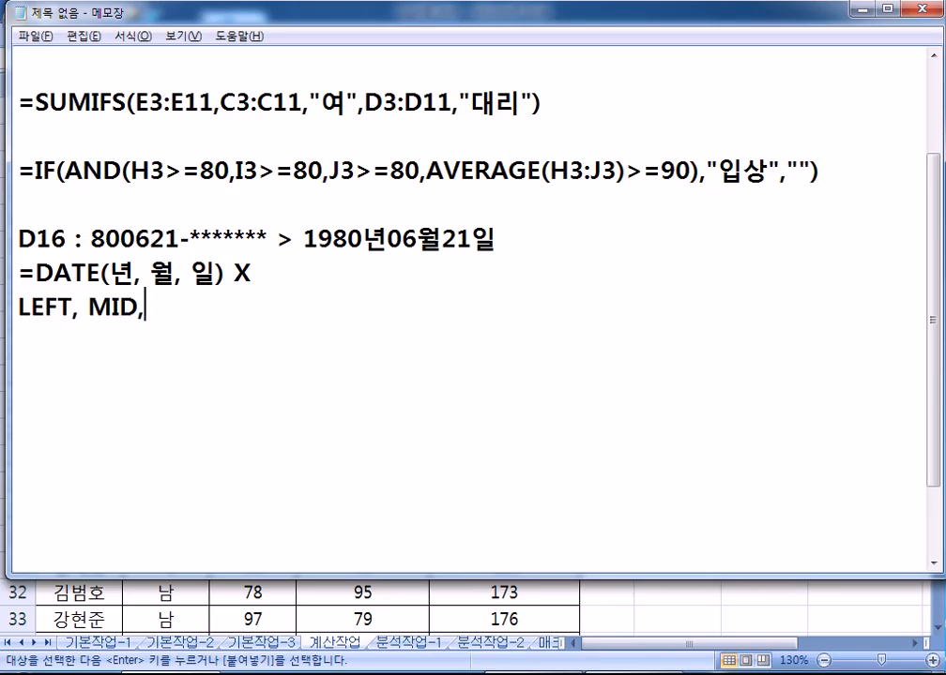
{"action": "type", "text": "&"}
{"action": "key", "text": "Return"}
- Start the Notepad formula with ="19"&LEFT(D16,2)&"년"& to build the year part
{"action": "type", "text": "="}
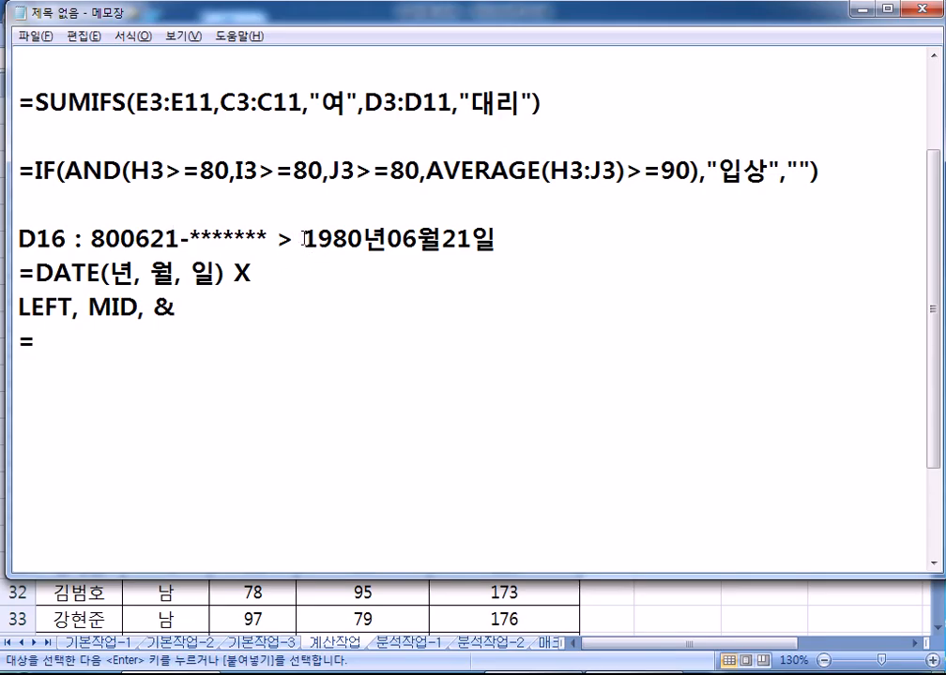
{"action": "left_click_drag", "start_coordinate": [304, 239], "coordinate": [333, 239]}
{"action": "left_click_drag", "start_coordinate": [120, 239], "coordinate": [91, 239]}
{"action": "left_click_drag", "start_coordinate": [305, 239], "coordinate": [333, 240]}
{"action": "left_click", "coordinate": [139, 335]}
{"action": "type", "text": "\"19\"&"}
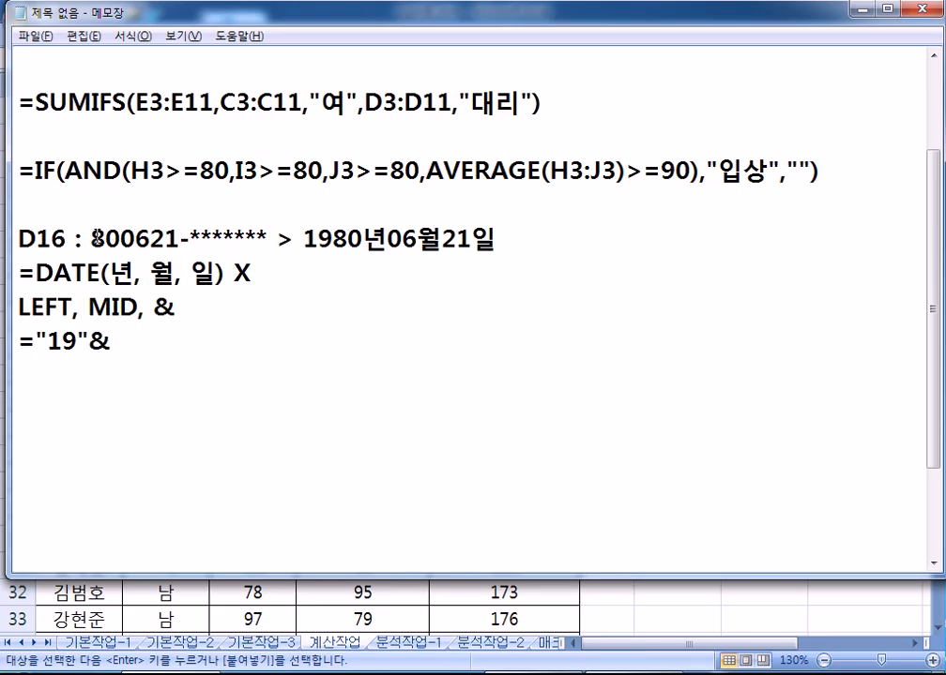
{"action": "left_click_drag", "start_coordinate": [92, 238], "coordinate": [120, 239]}
{"action": "left_click", "coordinate": [139, 341]}
{"action": "type", "text": "LEFT()"}
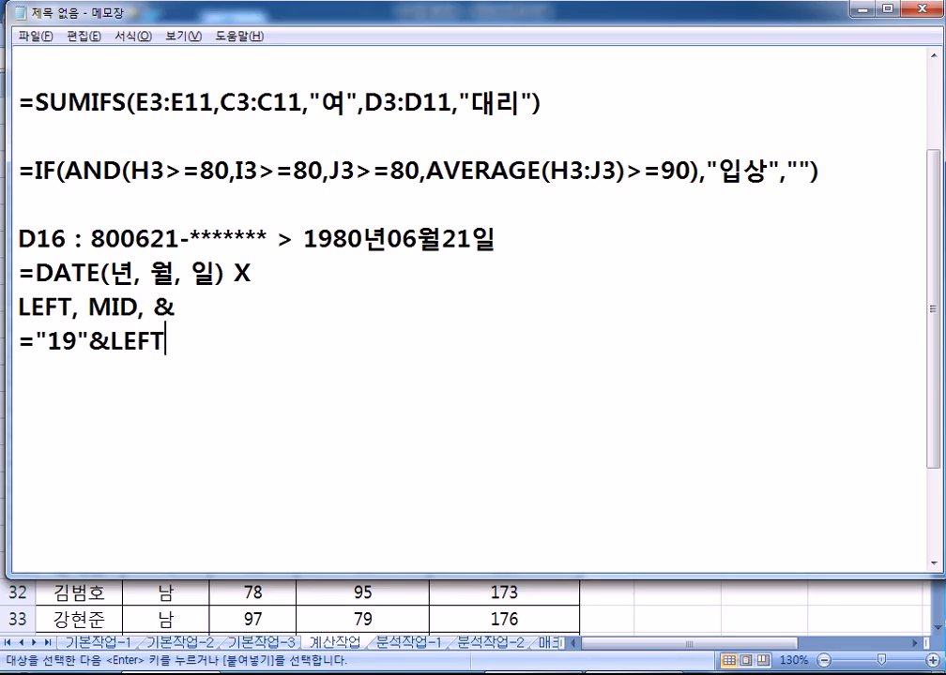
{"action": "key", "text": "BackSpace"}
{"action": "type", "text": "D16,2)"}
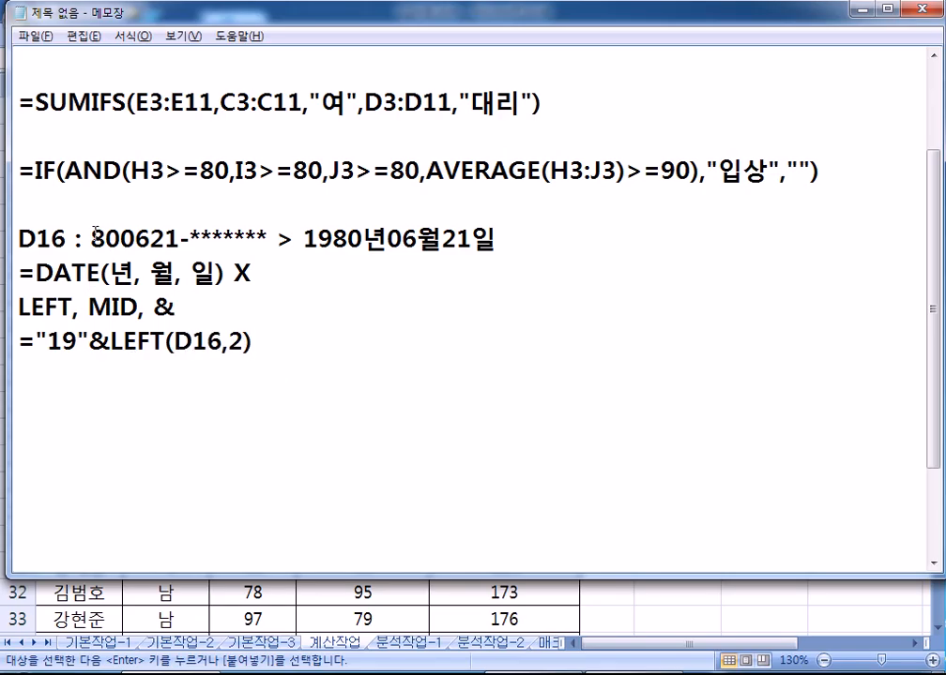
{"action": "left_click_drag", "start_coordinate": [91, 238], "coordinate": [121, 240]}
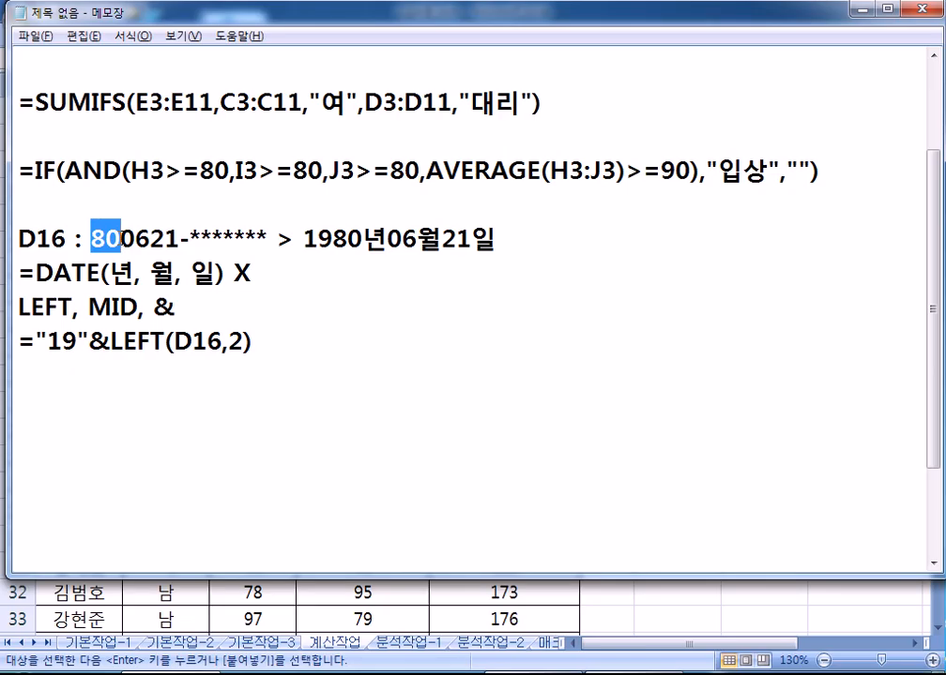
{"action": "left_click_drag", "start_coordinate": [363, 240], "coordinate": [387, 240]}
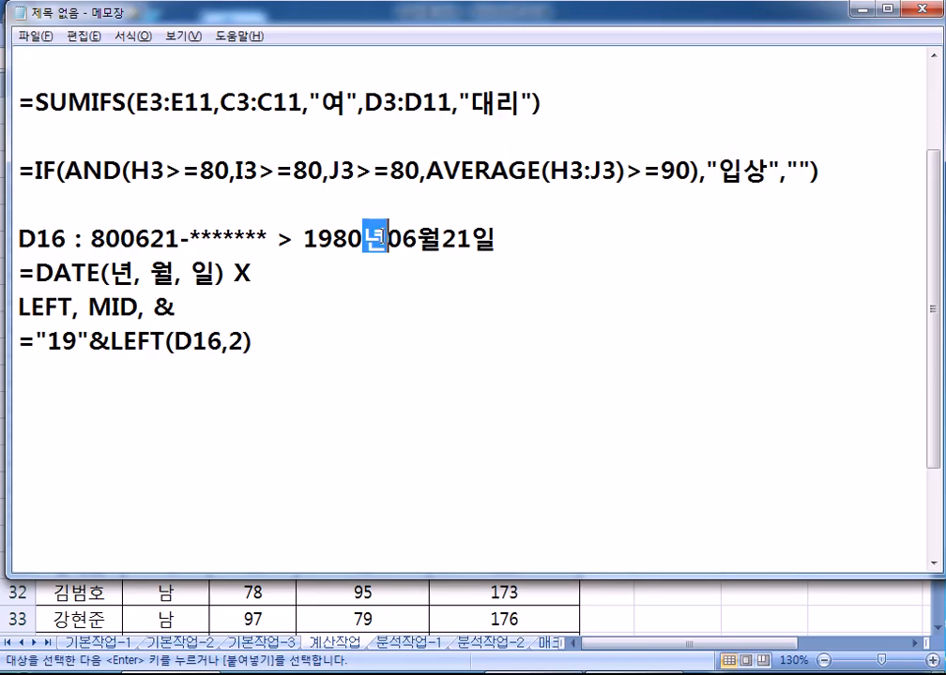
{"action": "left_click", "coordinate": [281, 341]}
{"action": "type", "text": "&"}
{"action": "type", "text": "\"SU"}
{"action": "key", "text": "BackSpace"}
{"action": "key", "text": "BackSpace"}
{"action": "type", "text": "년\""}
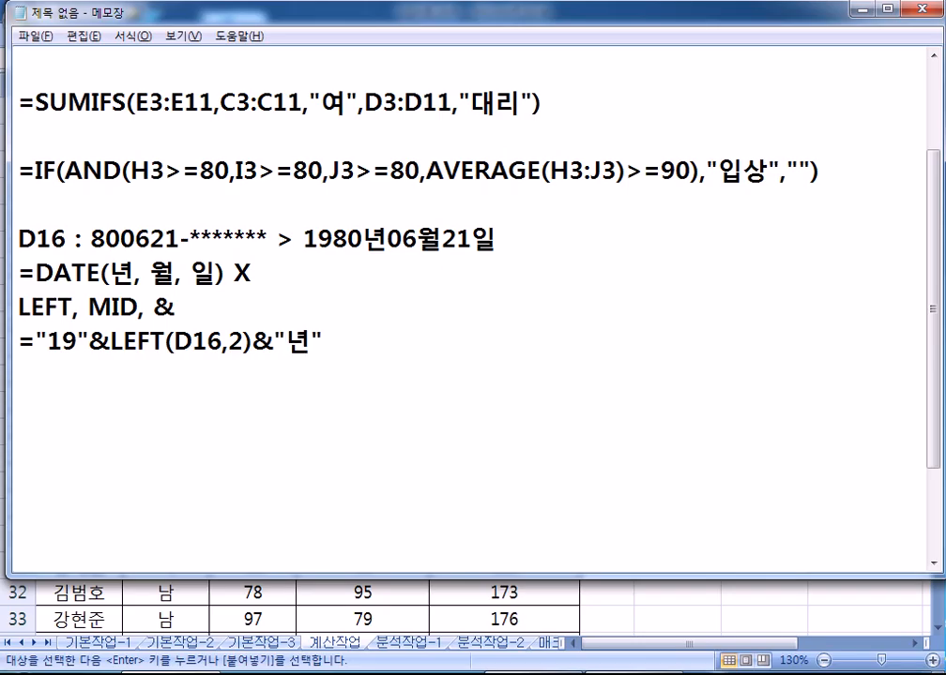
{"action": "type", "text": "&"}
- Append MID(D16,3,2)&"월"&MID(D16,5,2)&"일" for the month and day, ending the line
{"action": "left_click_drag", "start_coordinate": [387, 239], "coordinate": [418, 238]}
{"action": "left_click", "coordinate": [361, 340]}
{"action": "type", "text": "MID"}
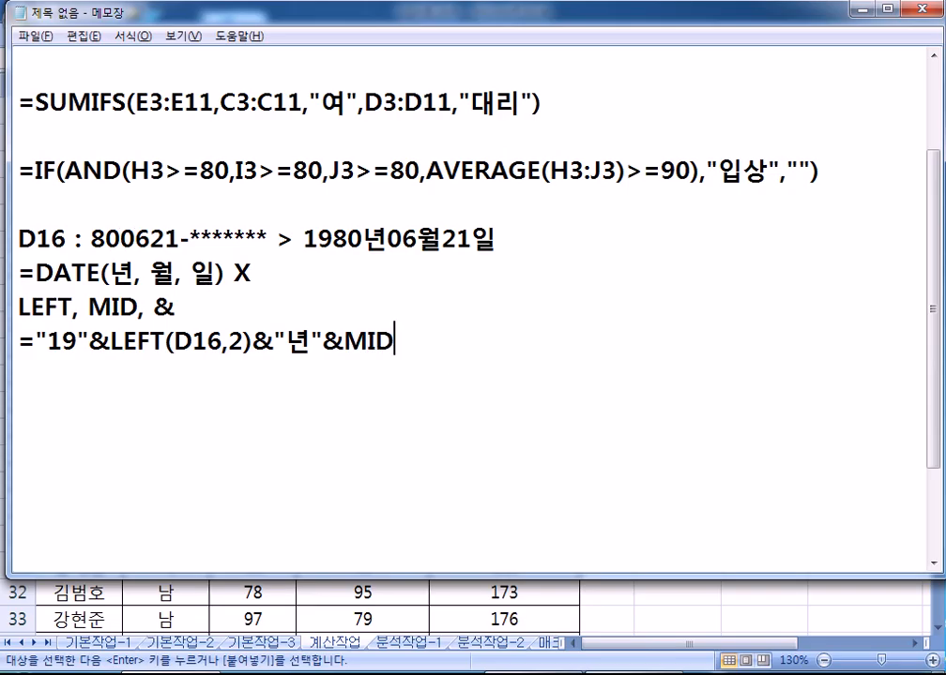
{"action": "type", "text": "(D16,"}
{"action": "type", "text": "3,2)"}
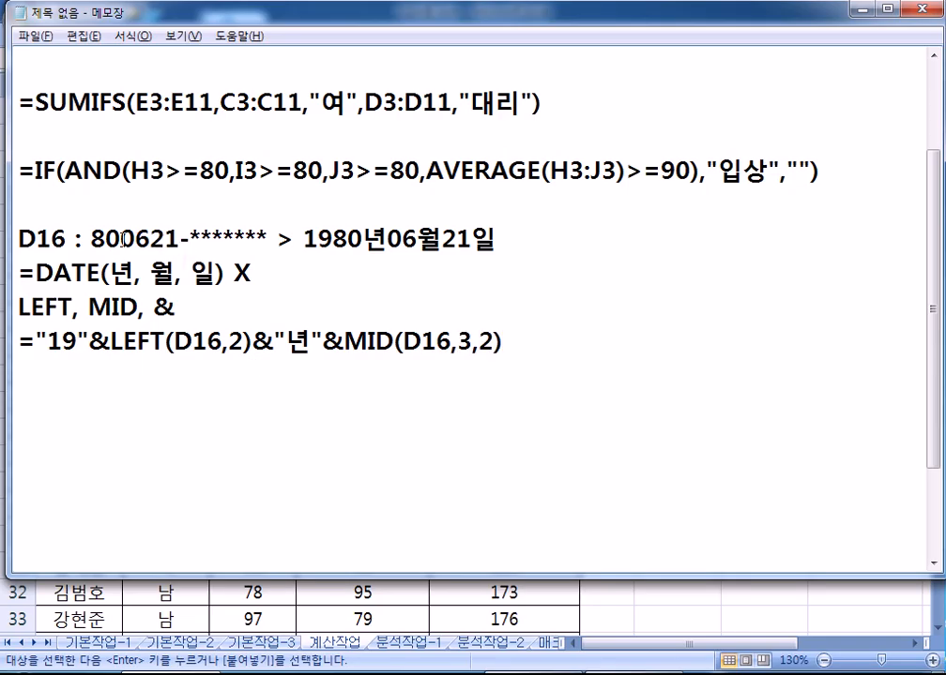
{"action": "left_click_drag", "start_coordinate": [120, 239], "coordinate": [152, 239]}
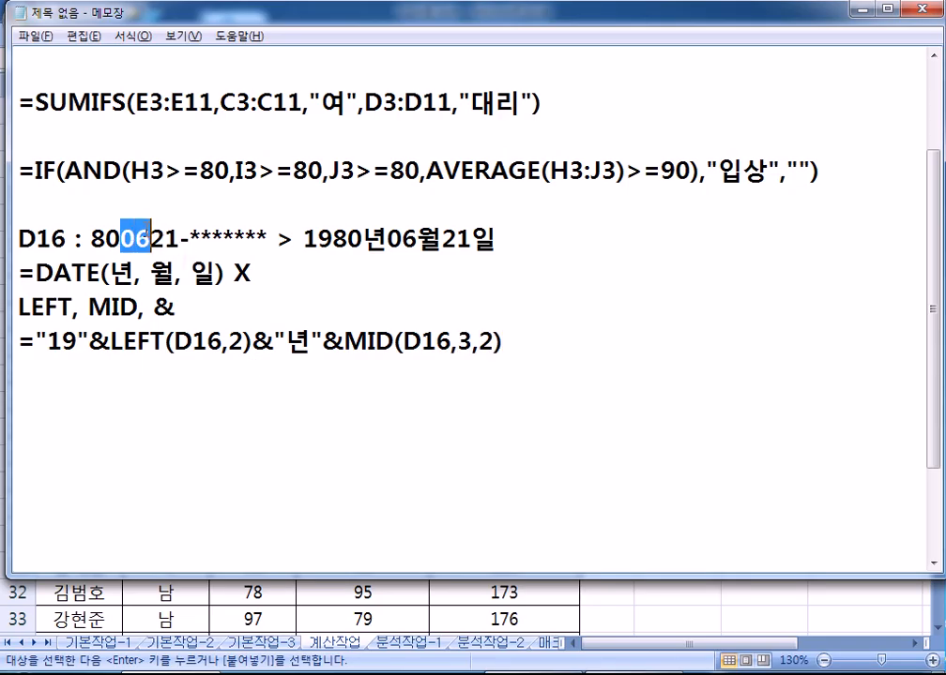
{"action": "left_click_drag", "start_coordinate": [416, 239], "coordinate": [441, 240]}
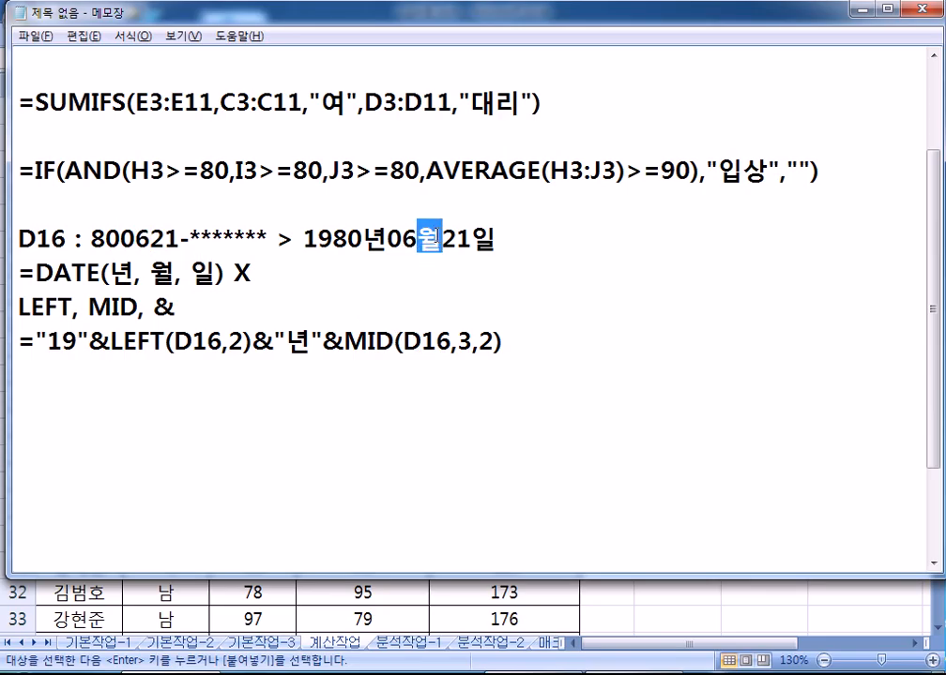
{"action": "left_click", "coordinate": [517, 342]}
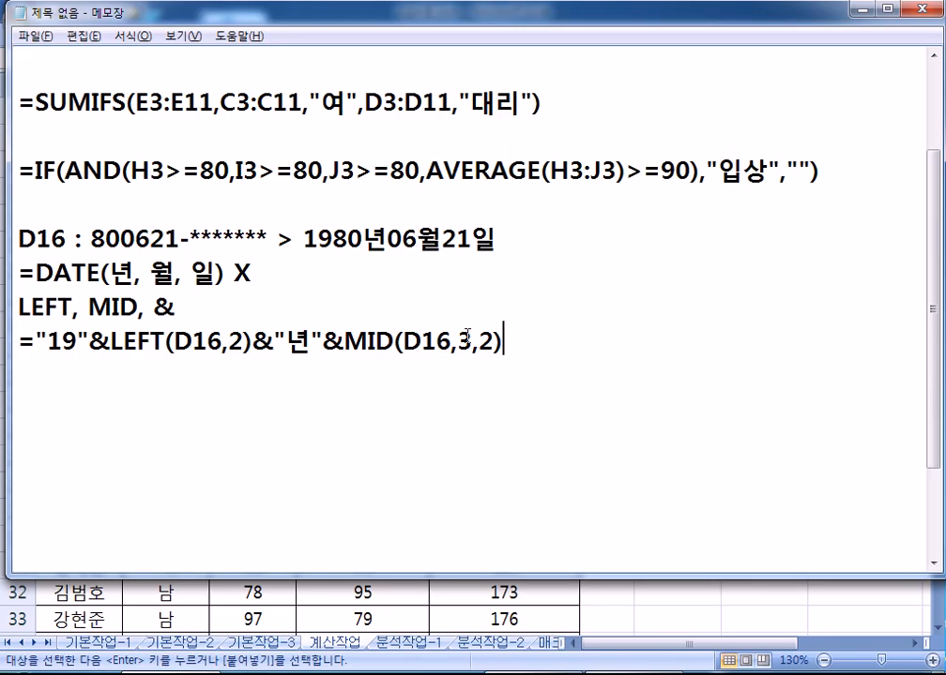
{"action": "type", "text": "&\"월\""}
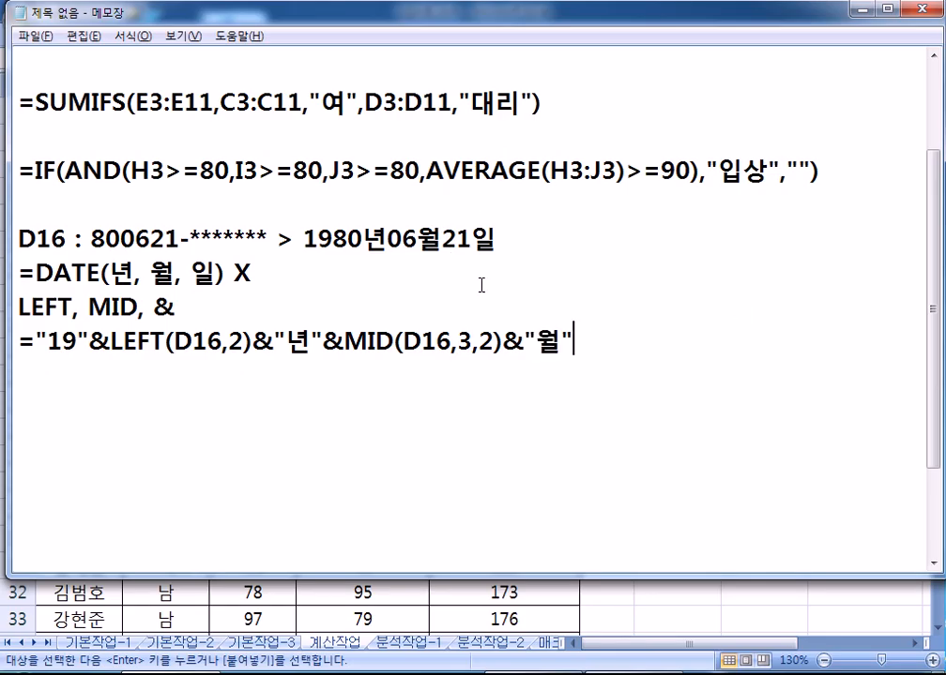
{"action": "type", "text": "&MID(D16"}
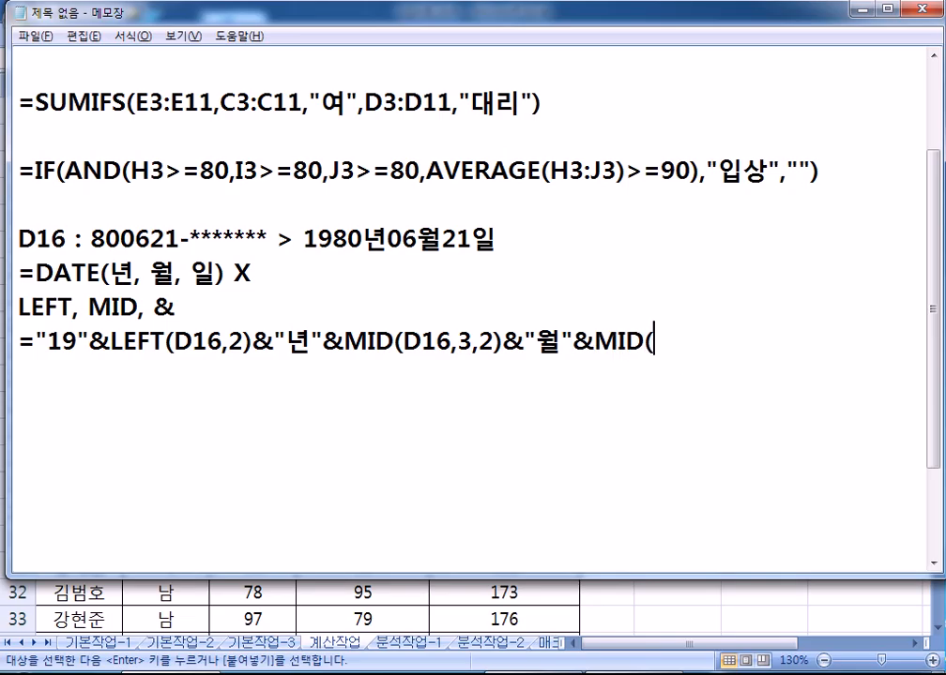
{"action": "type", "text": ",5,2)"}
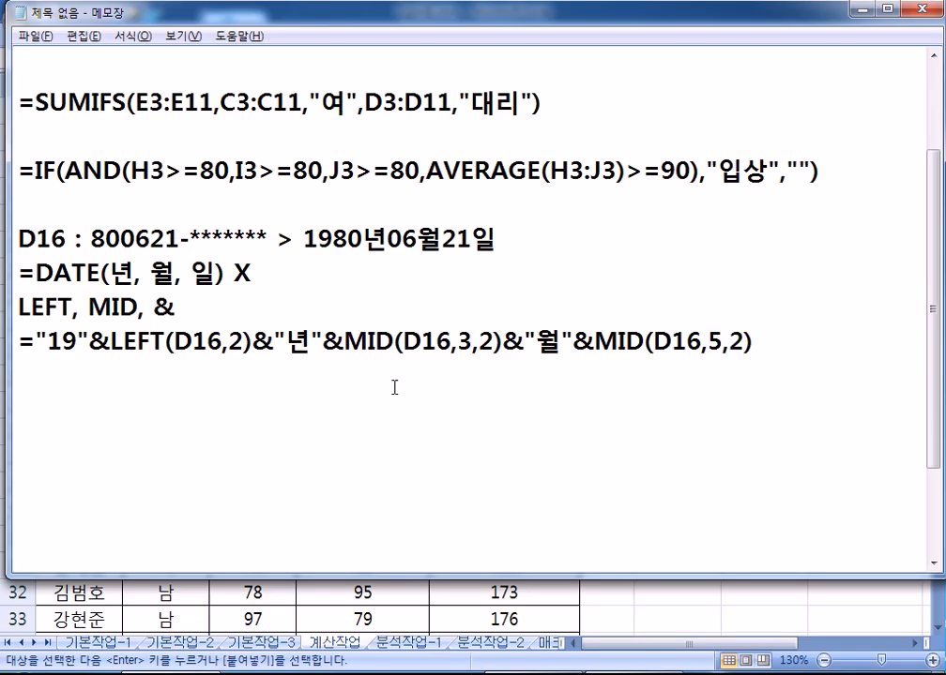
{"action": "left_click_drag", "start_coordinate": [150, 239], "coordinate": [179, 239]}
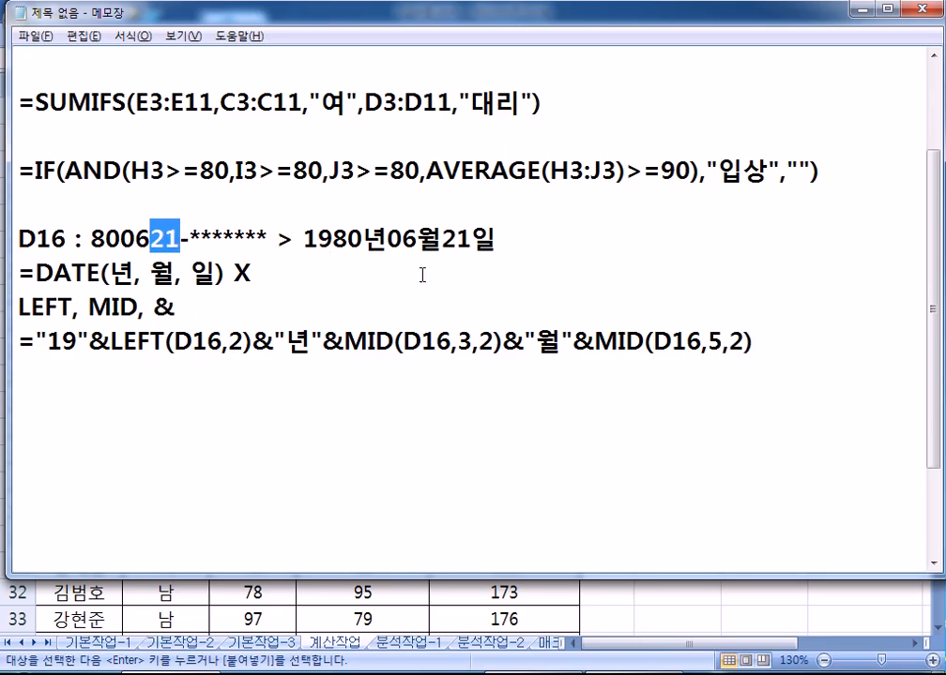
{"action": "left_click", "coordinate": [900, 344]}
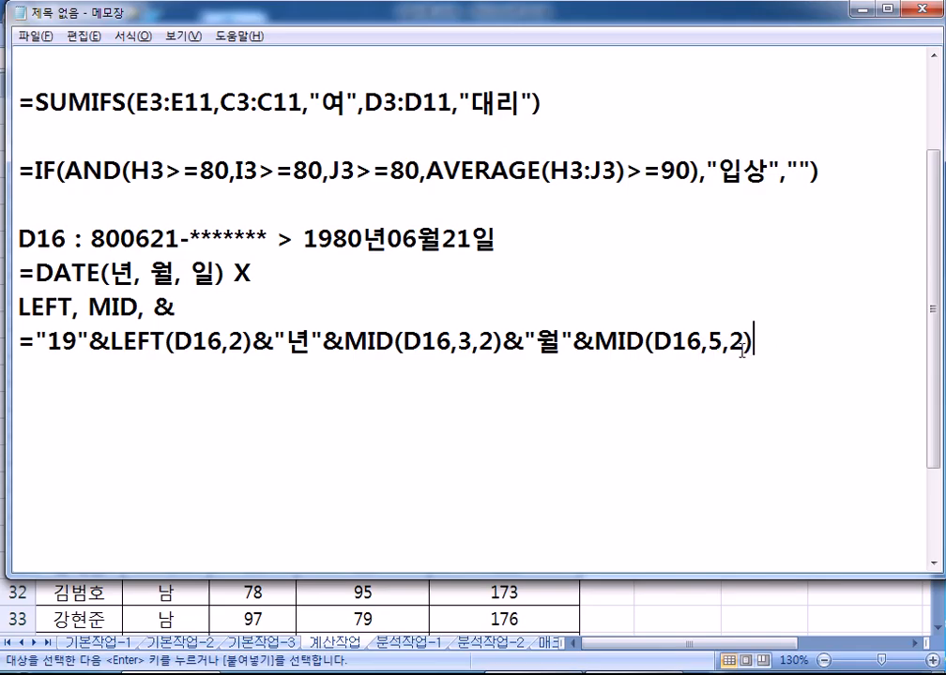
{"action": "type", "text": "&\"일\""}
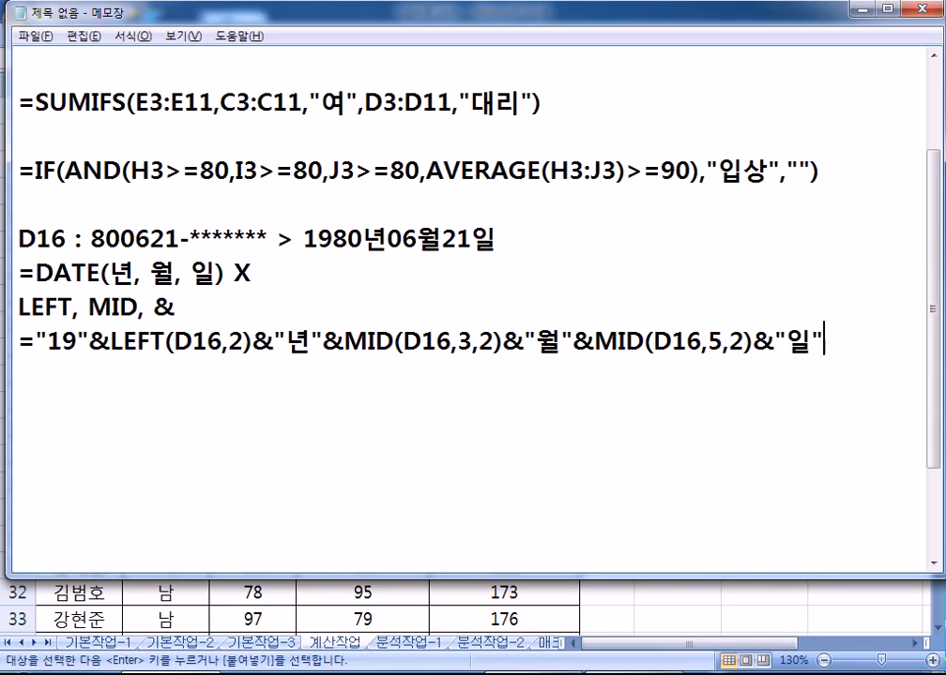
{"action": "key", "text": "Return"}
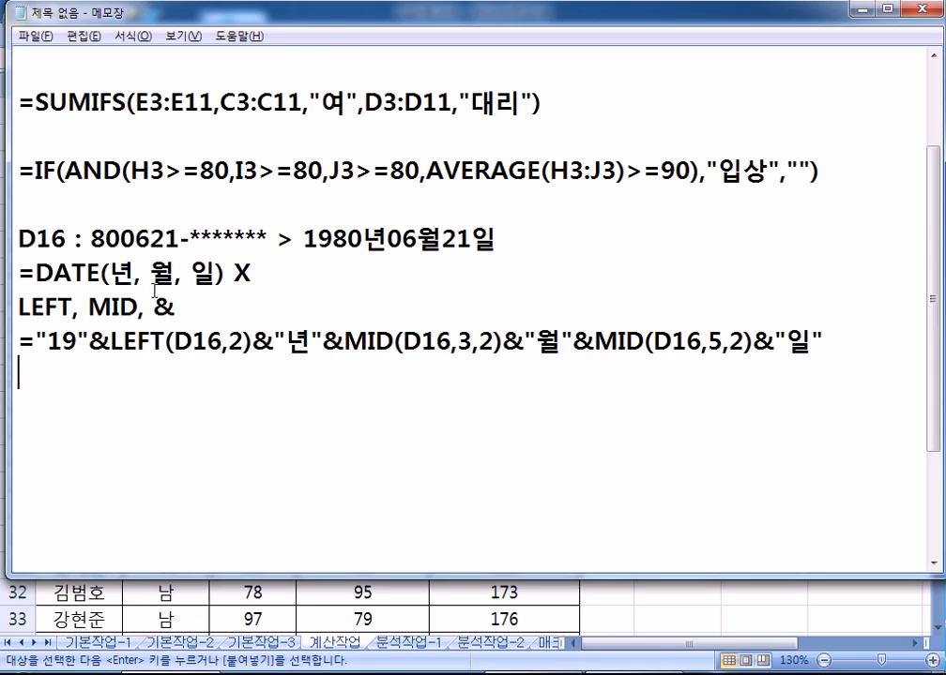
{"action": "left_click_drag", "start_coordinate": [17, 342], "coordinate": [758, 361]}
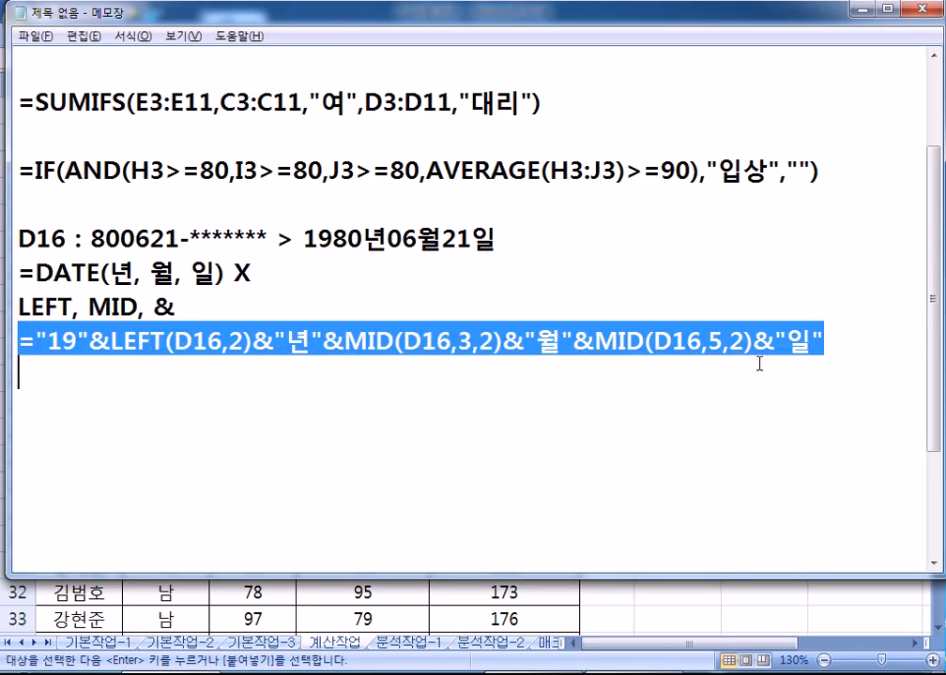
{"action": "left_click", "coordinate": [844, 359]}
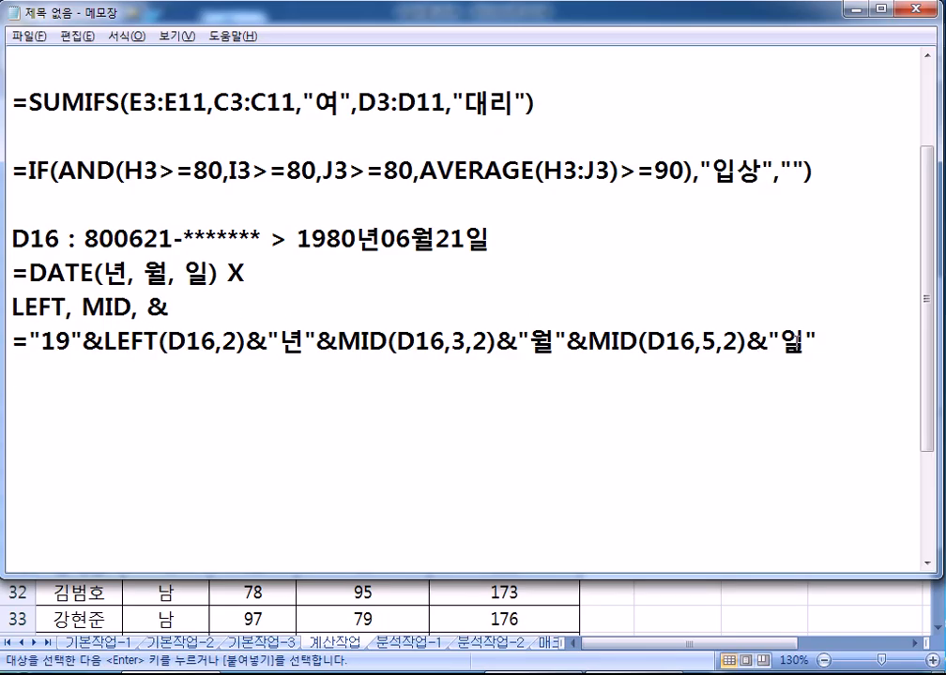
{"action": "left_click_drag", "start_coordinate": [83, 342], "coordinate": [106, 343]}
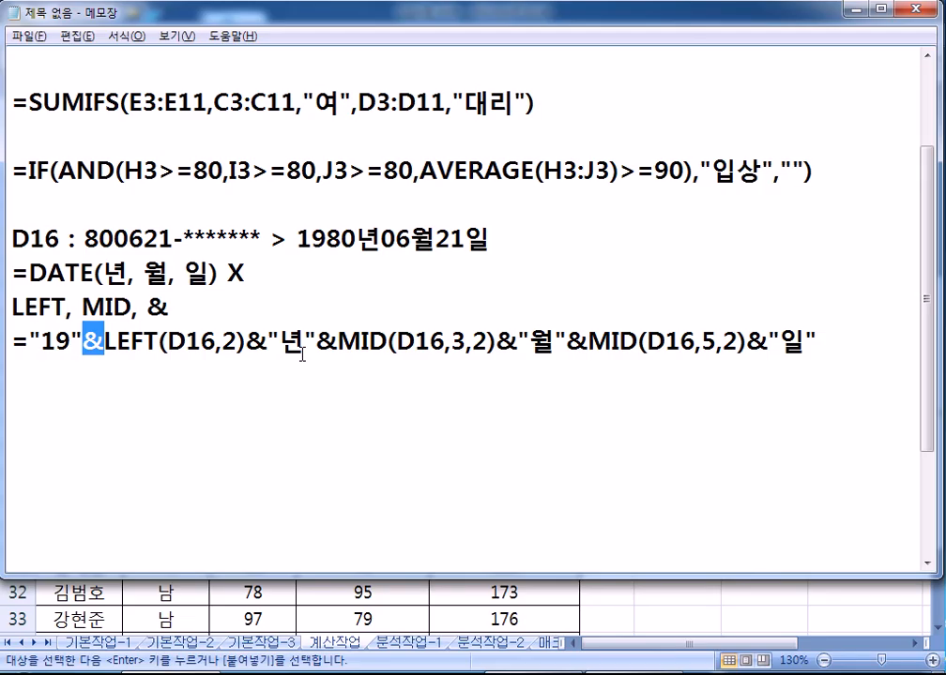
{"action": "left_click", "coordinate": [147, 381]}
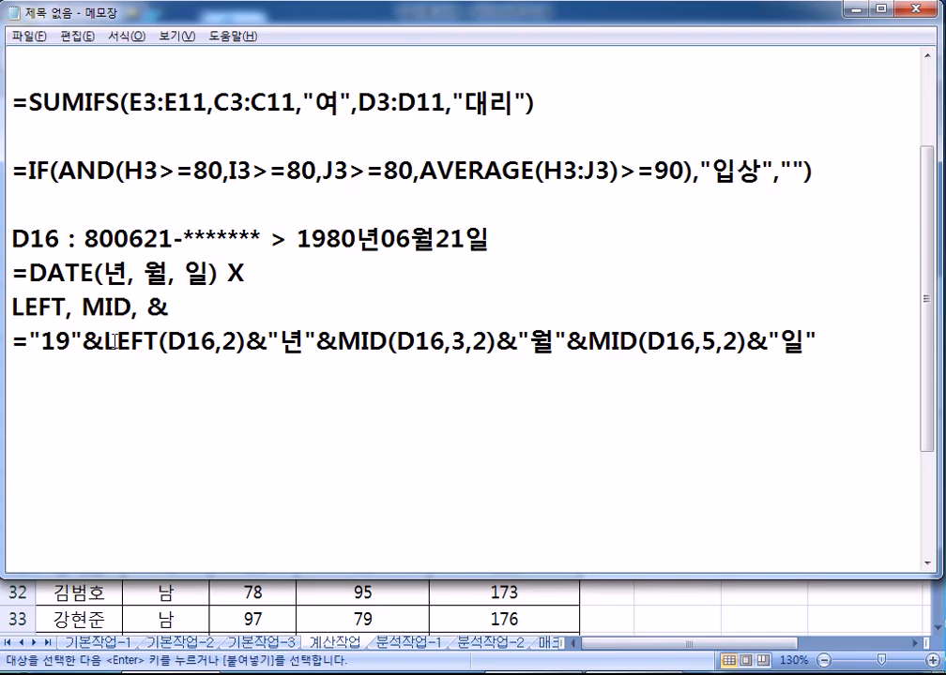
- Label the Notepad formulas with headings 1번), 2번), 3번) and 4번)
{"action": "left_click", "coordinate": [45, 59]}
{"action": "type", "text": "1"}
{"action": "key", "text": "Home"}
{"action": "key", "text": "Return"}
{"action": "key", "text": "End"}
{"action": "type", "text": "번"}
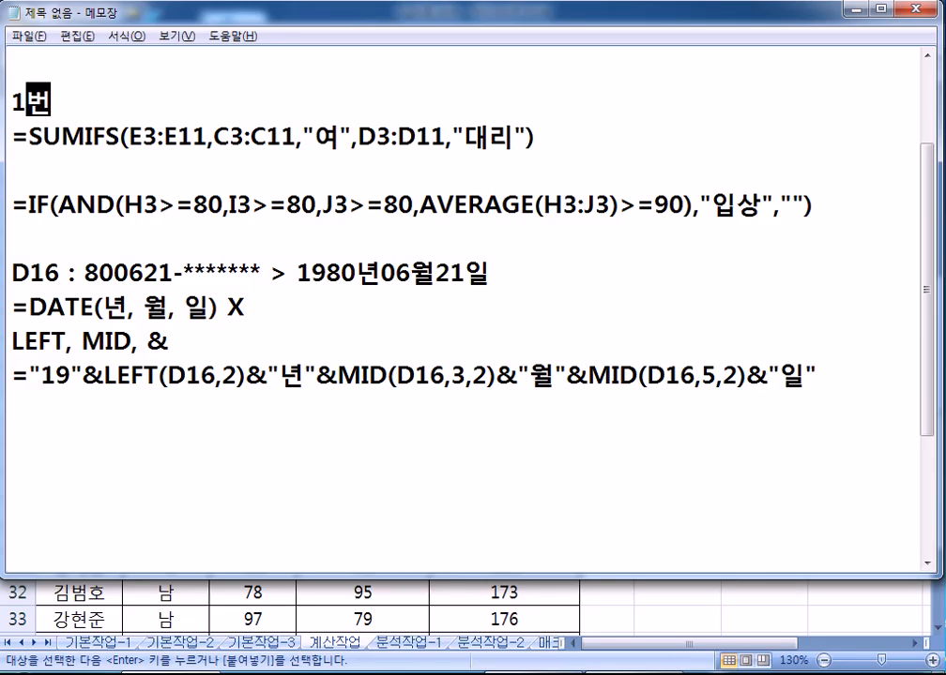
{"action": "type", "text": ")"}
{"action": "key", "text": "Home"}
{"action": "key", "text": "Down"}
{"action": "key", "text": "Down"}
{"action": "key", "text": "Down"}
{"action": "key", "text": "Return"}
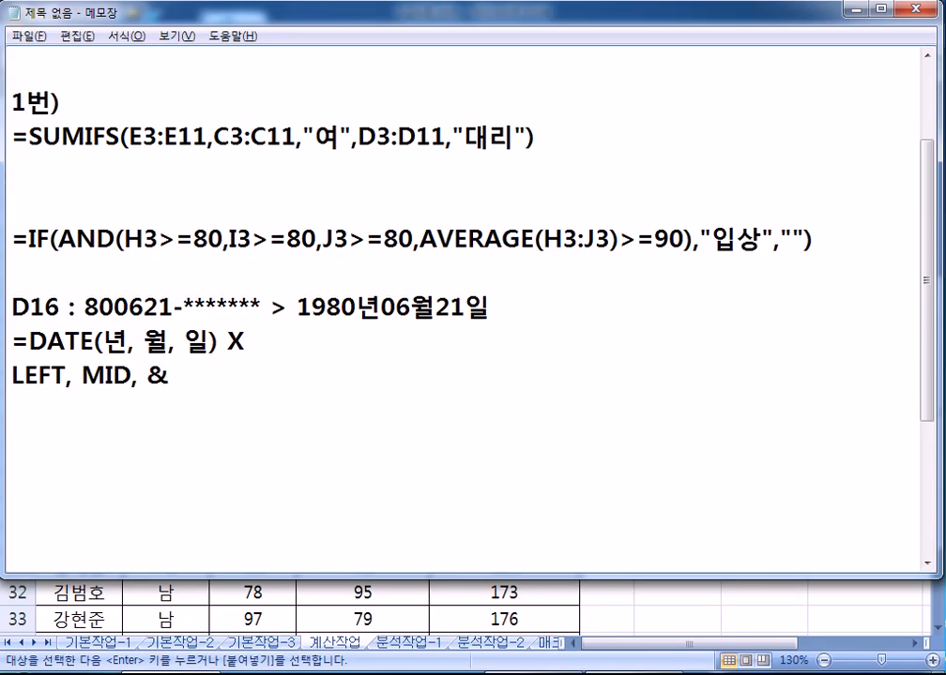
{"action": "key", "text": "Up"}
{"action": "type", "text": "2번)"}
{"action": "key", "text": "Down"}
{"action": "key", "text": "Down"}
{"action": "key", "text": "Return"}
{"action": "type", "text": "3번"}
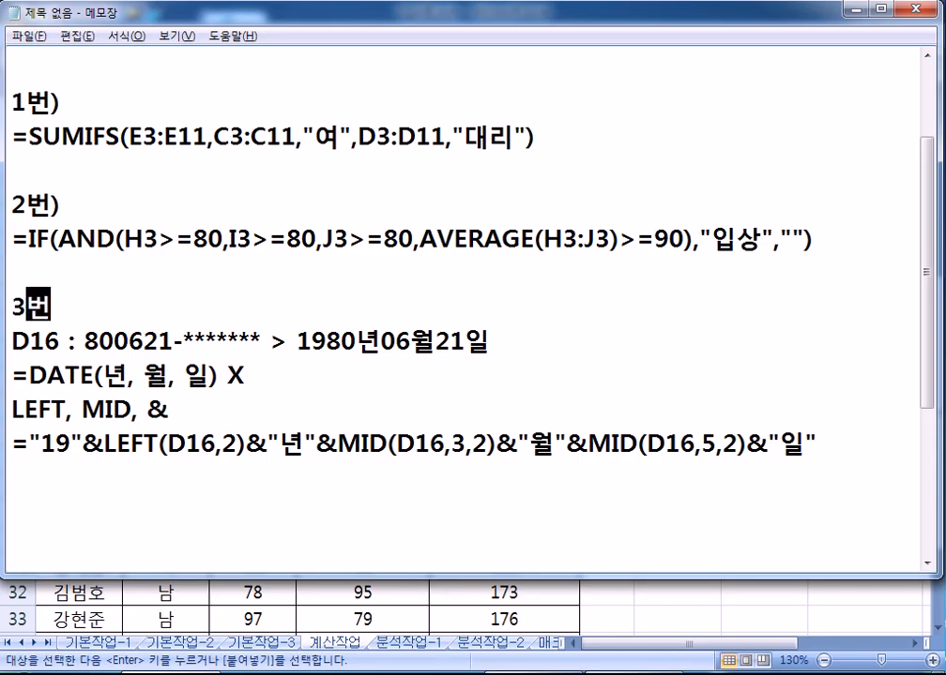
{"action": "type", "text": ")"}
{"action": "scroll", "coordinate": [143, 179], "scroll_direction": "up", "scroll_amount": 1}
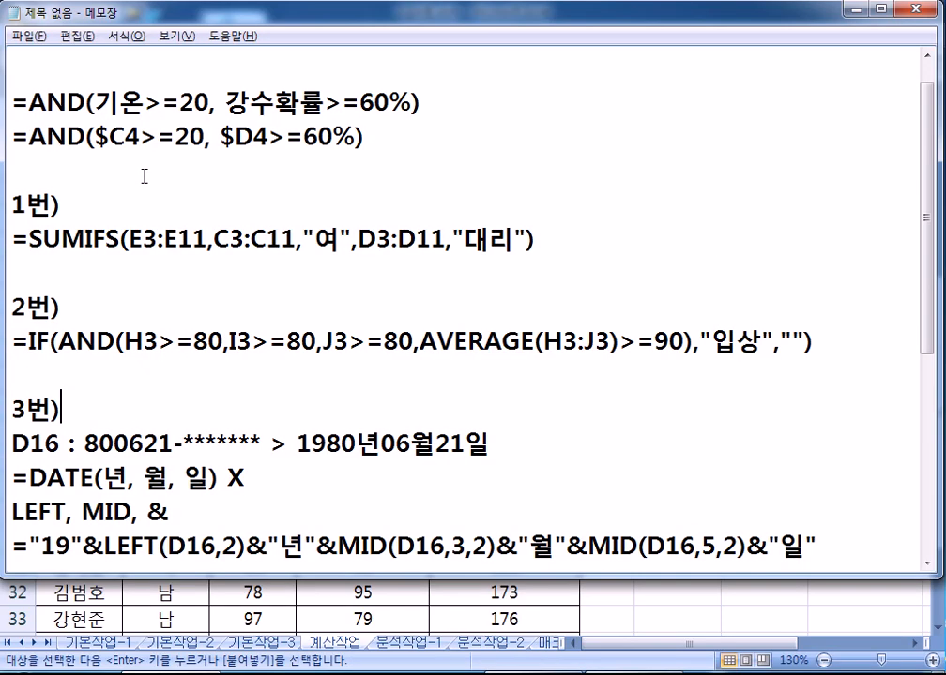
{"action": "scroll", "coordinate": [104, 322], "scroll_direction": "down", "scroll_amount": 2}
{"action": "left_click", "coordinate": [69, 388]}
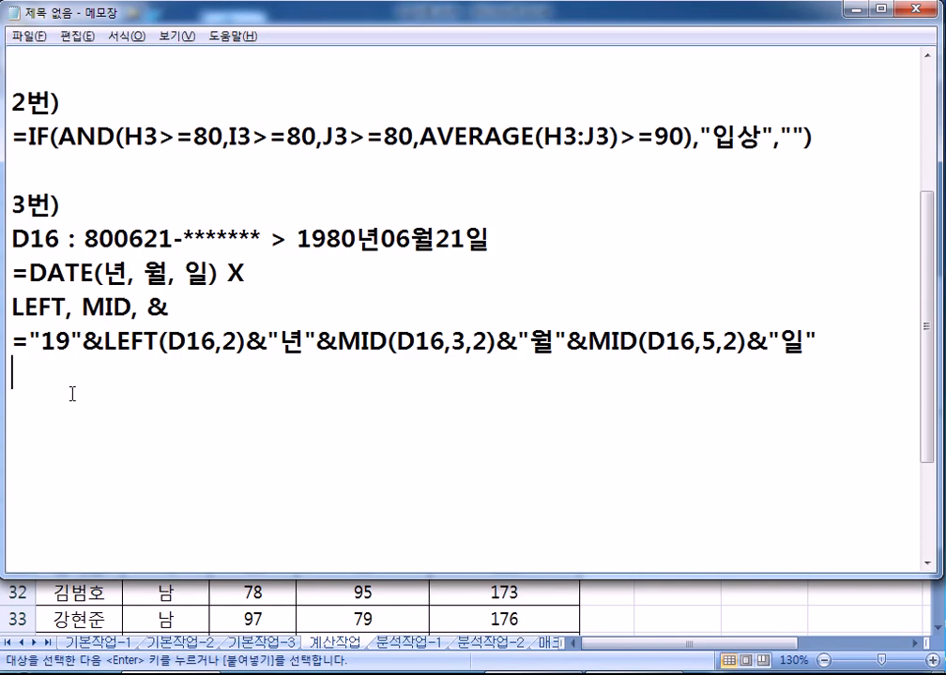
{"action": "scroll", "coordinate": [71, 391], "scroll_direction": "down", "scroll_amount": 1}
{"action": "key", "text": "Return"}
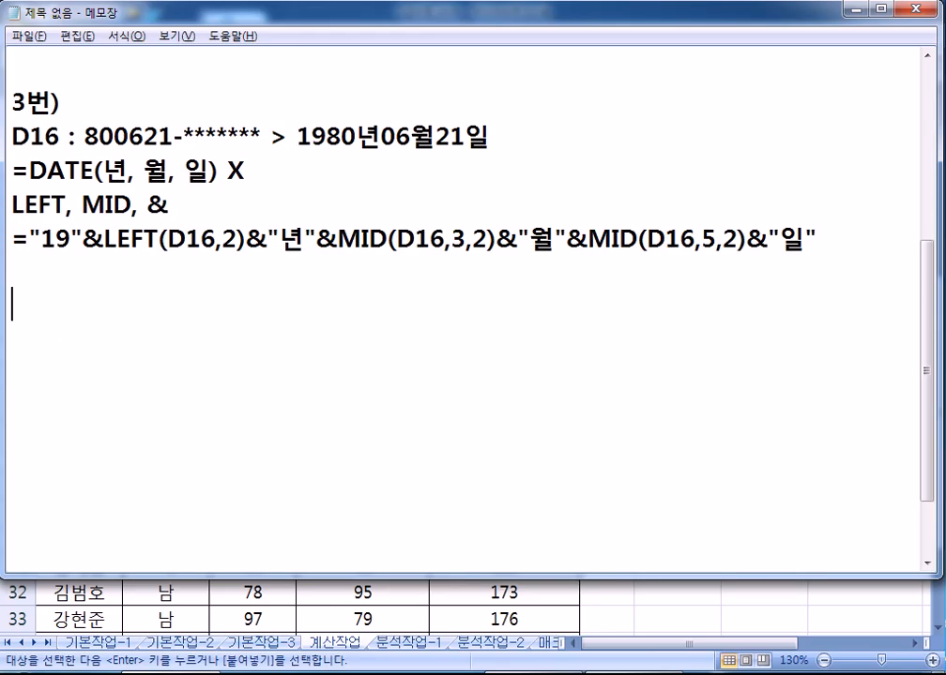
{"action": "type", "text": "4번)"}
{"action": "key", "text": "Return"}
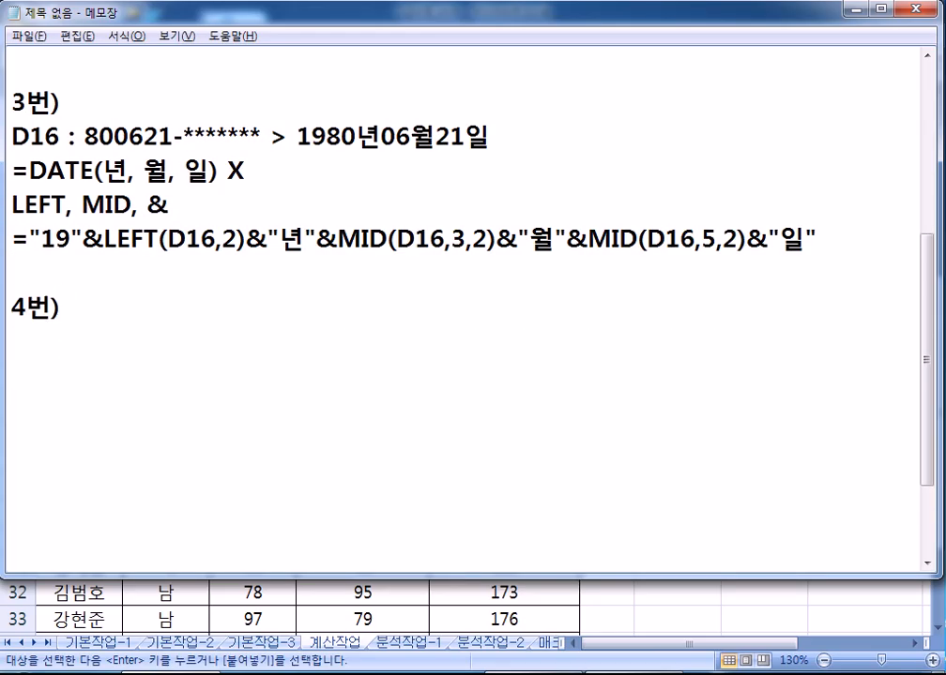
- Copy the birthdate formula from Notepad and paste it into Excel cell E16
{"action": "left_click_drag", "start_coordinate": [897, 238], "coordinate": [7, 236]}
{"action": "key", "text": "ctrl+c"}
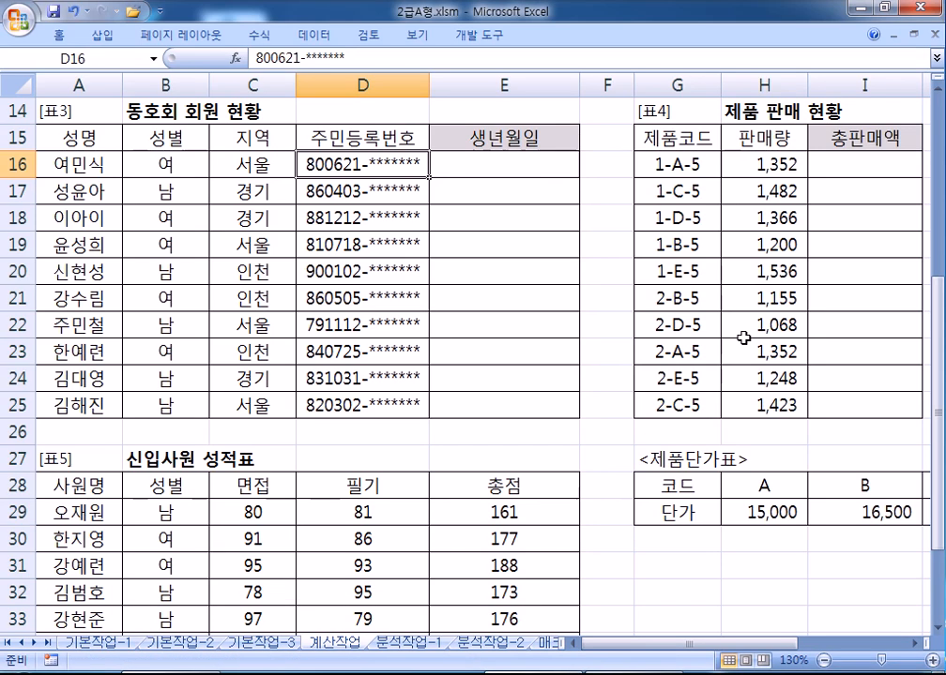
{"action": "key", "text": "alt+Tab"}
{"action": "left_click", "coordinate": [530, 161]}
{"action": "key", "text": "ctrl+v"}
{"action": "key", "text": "Return"}
- Fill the birthdate formula down to E25, then scroll right to examine product code 1-A-5 in G16
{"action": "left_click", "coordinate": [566, 160]}
{"action": "left_click_drag", "start_coordinate": [577, 177], "coordinate": [572, 407]}
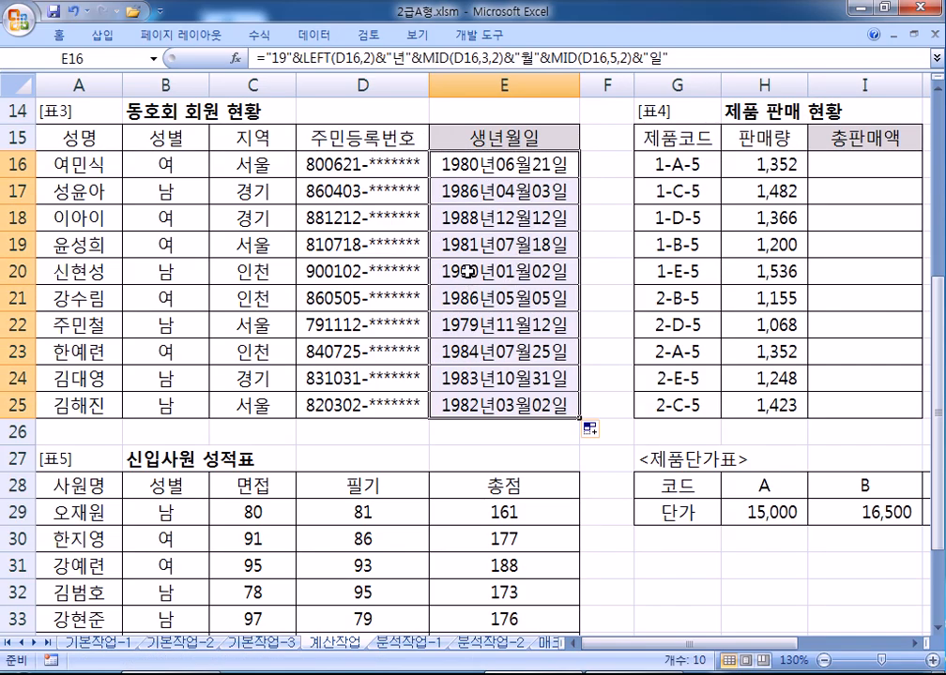
{"action": "scroll", "coordinate": [542, 516], "scroll_direction": "right", "scroll_amount": 4}
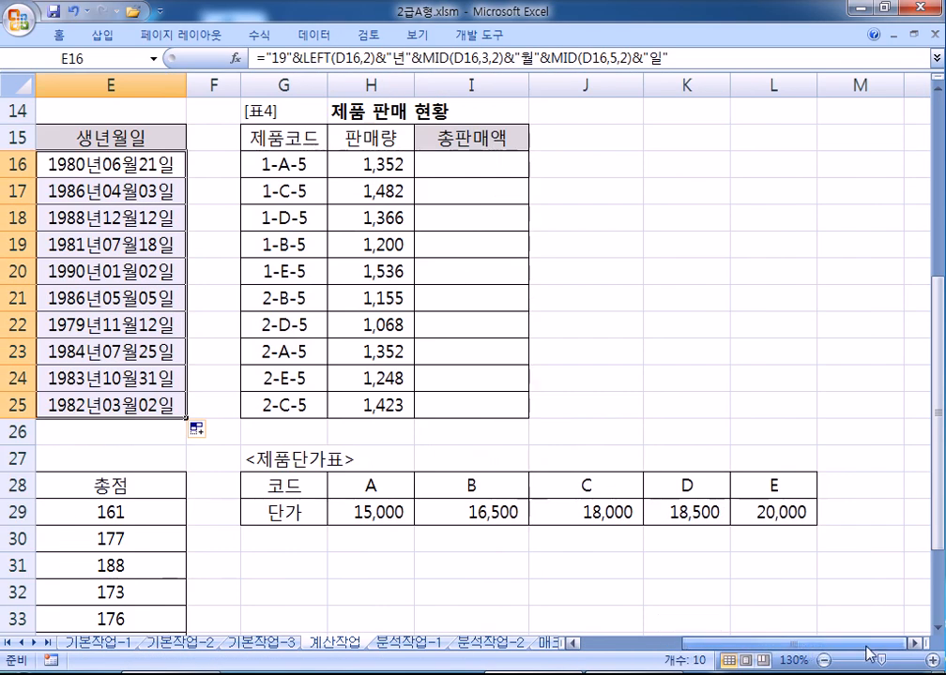
{"action": "left_click", "coordinate": [455, 165]}
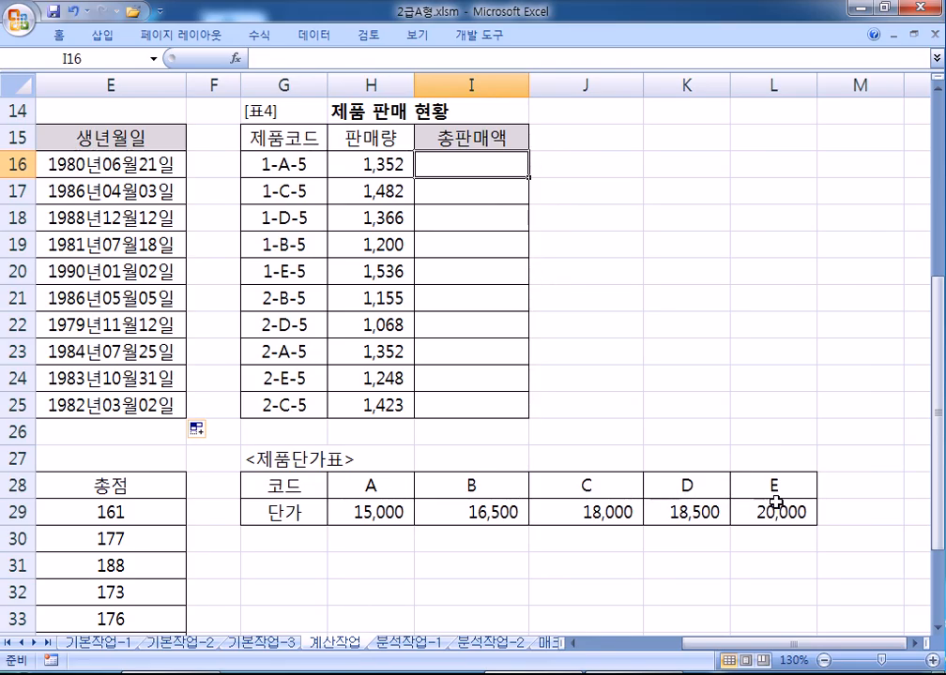
{"action": "double_click", "coordinate": [284, 165]}
{"action": "left_click_drag", "start_coordinate": [279, 165], "coordinate": [290, 165]}
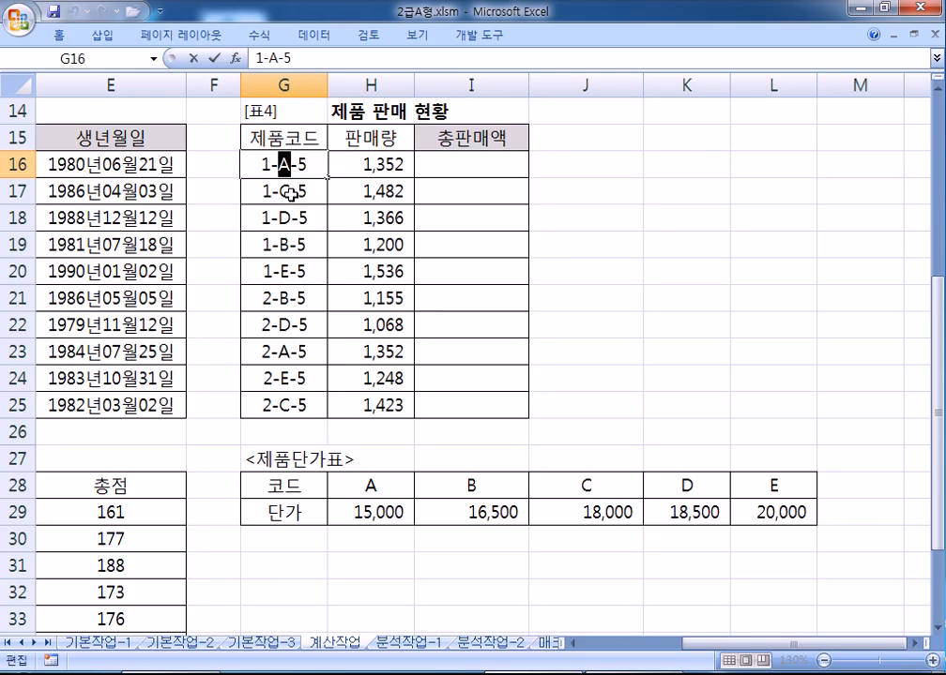
{"action": "left_click", "coordinate": [361, 165]}
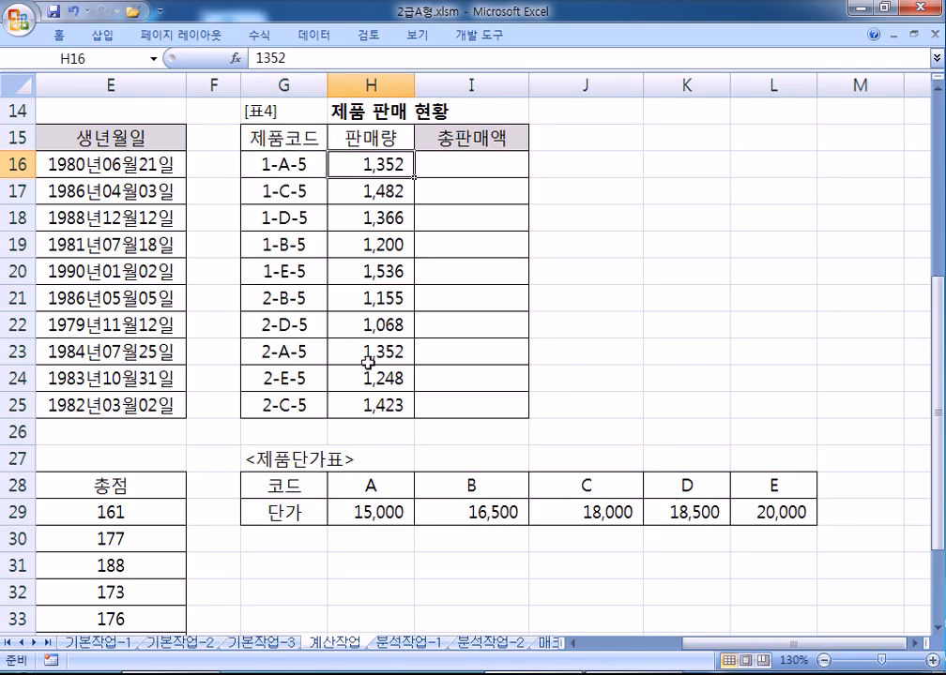
- Begin I16 with =H16*HLOOKUP(MID(G16,3,1) to extract the product letter
{"action": "left_click", "coordinate": [445, 178]}
{"action": "type", "text": "="}
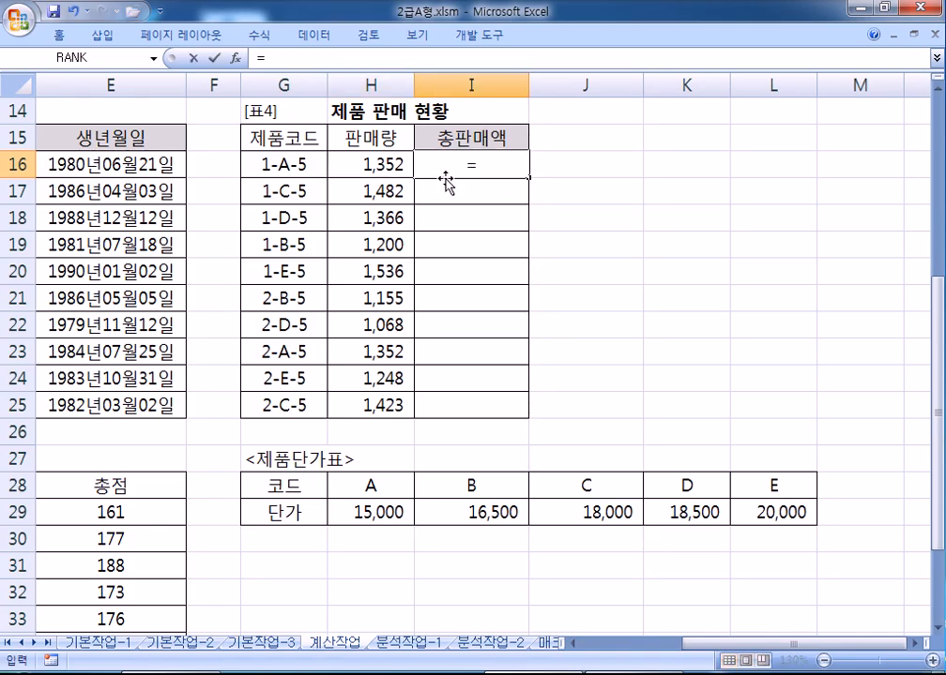
{"action": "left_click", "coordinate": [370, 163]}
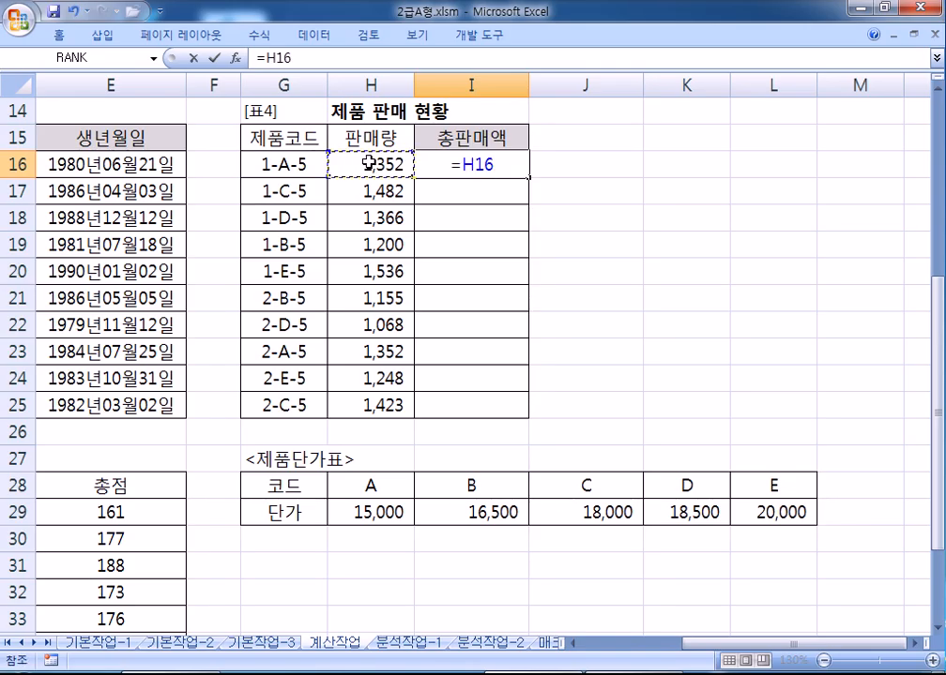
{"action": "type", "text": "*"}
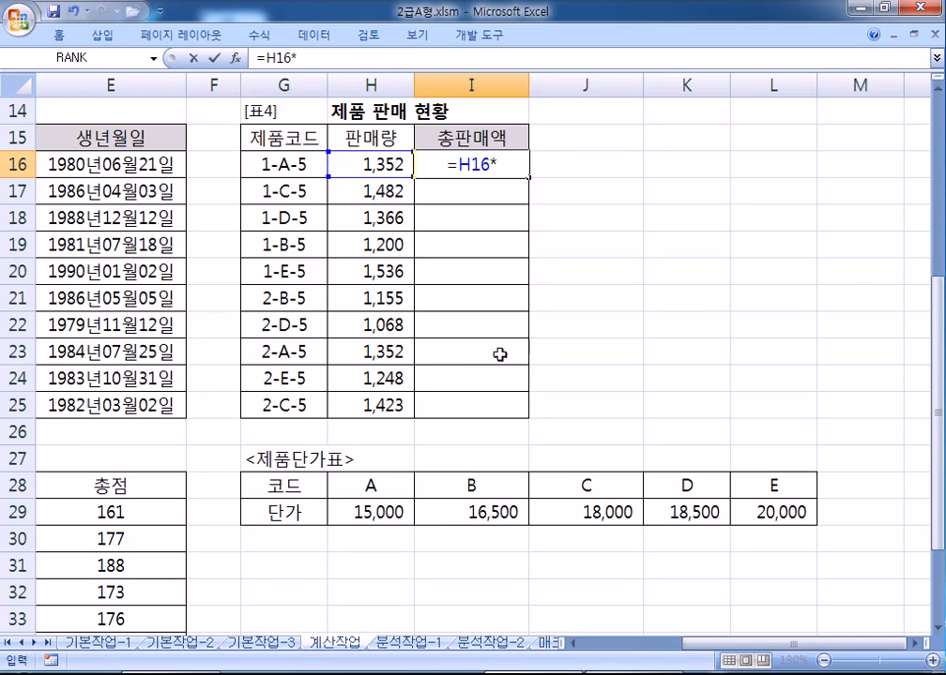
{"action": "type", "text": "₩"}
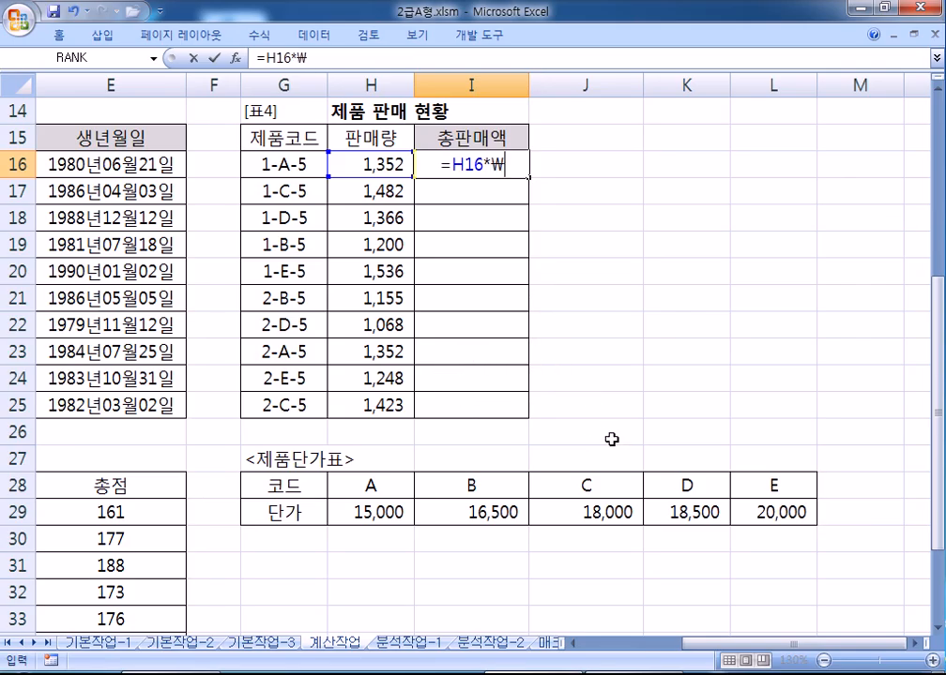
{"action": "key", "text": "BackSpace"}
{"action": "type", "text": "ㅗ"}
{"action": "key", "text": "BackSpace"}
{"action": "type", "text": "HL"}
{"action": "key", "text": "Tab"}
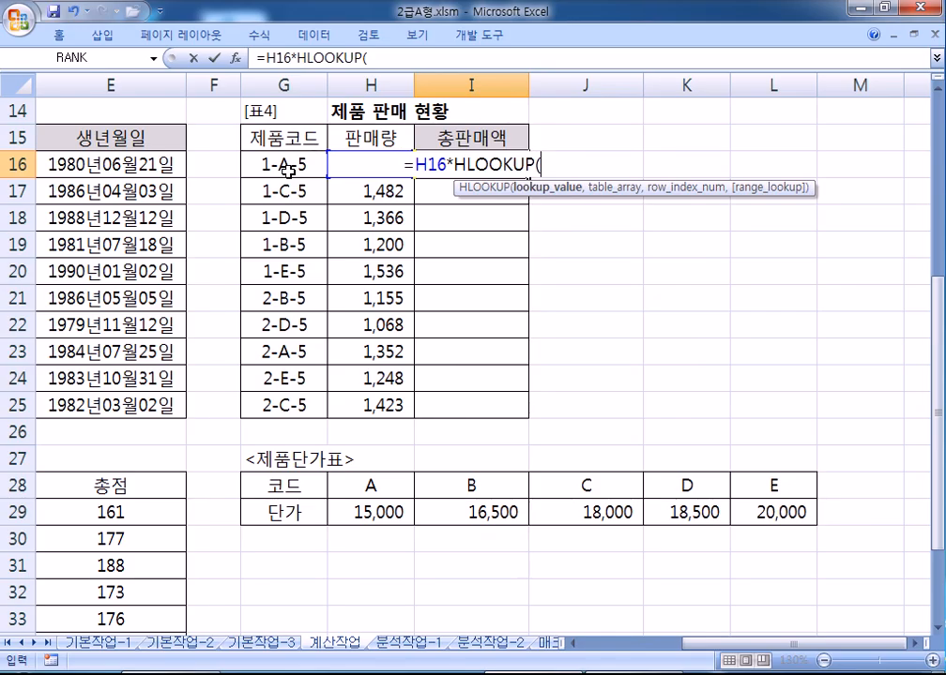
{"action": "type", "text": "MID"}
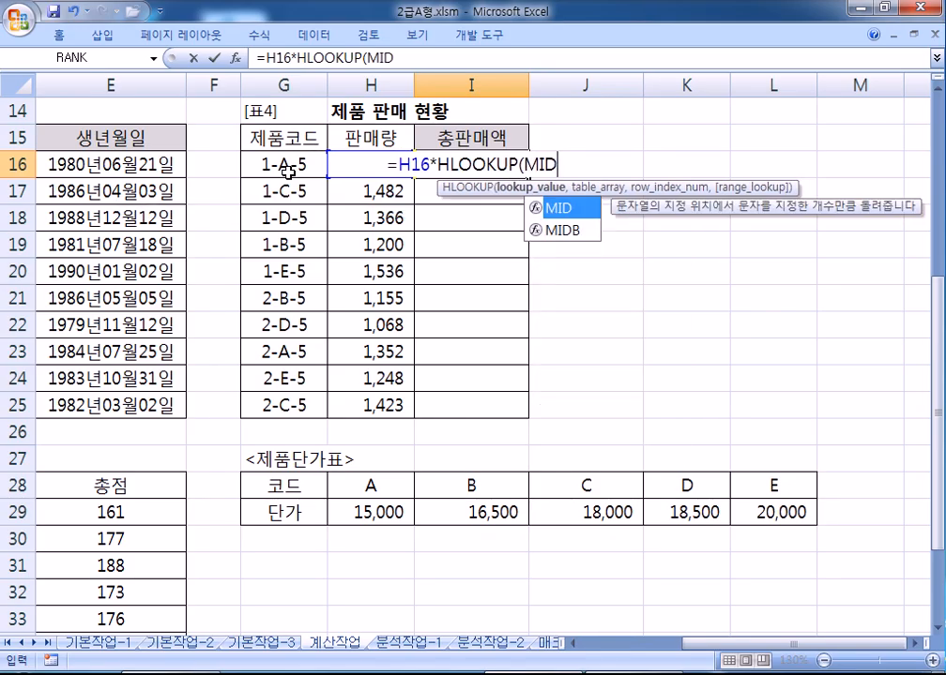
{"action": "key", "text": "Tab"}
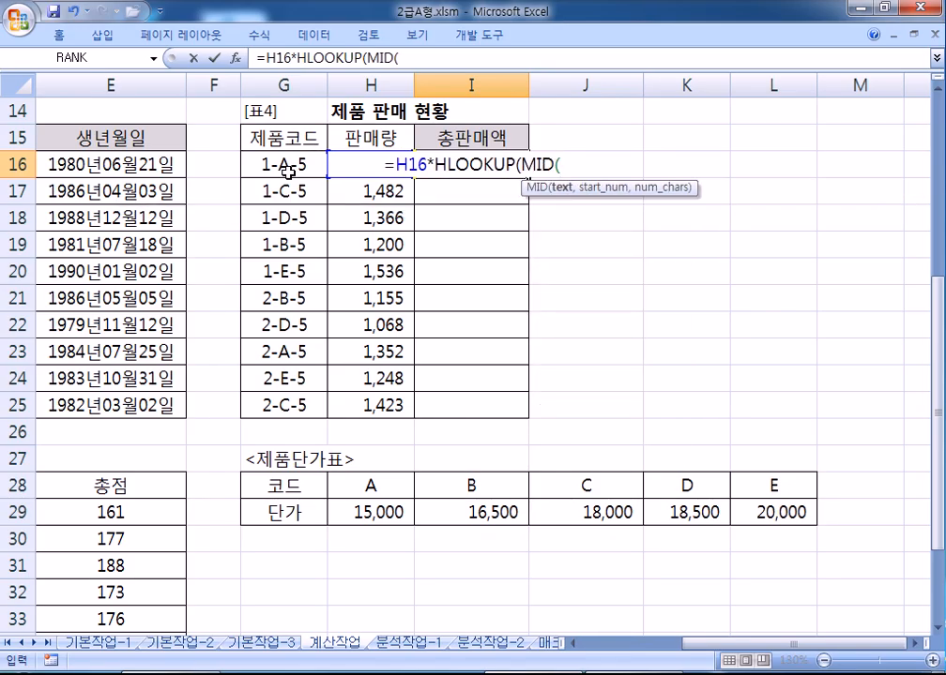
{"action": "left_click", "coordinate": [288, 171]}
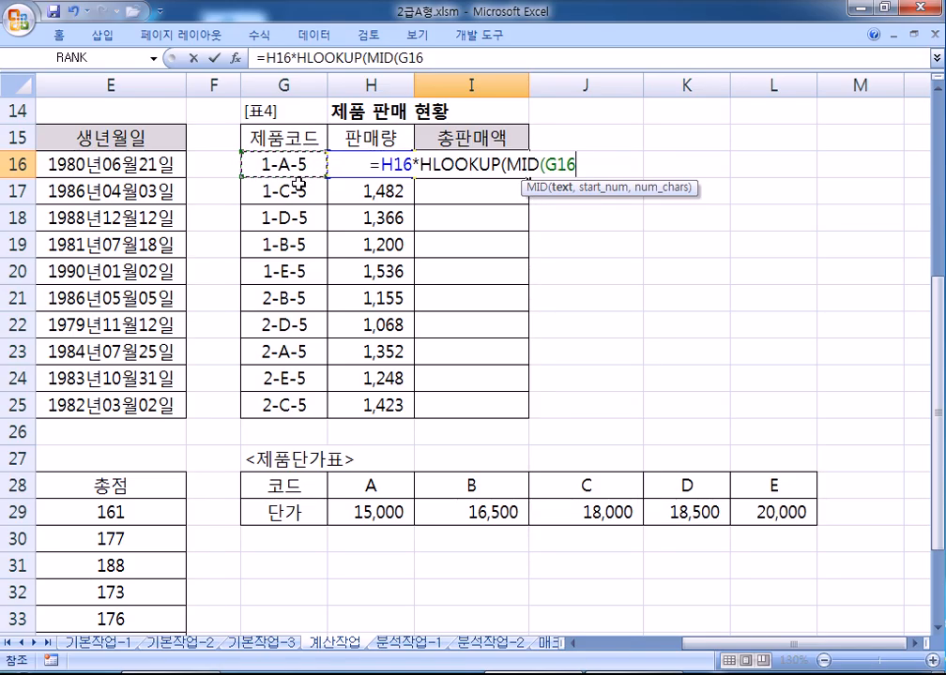
{"action": "type", "text": ",3,1)"}
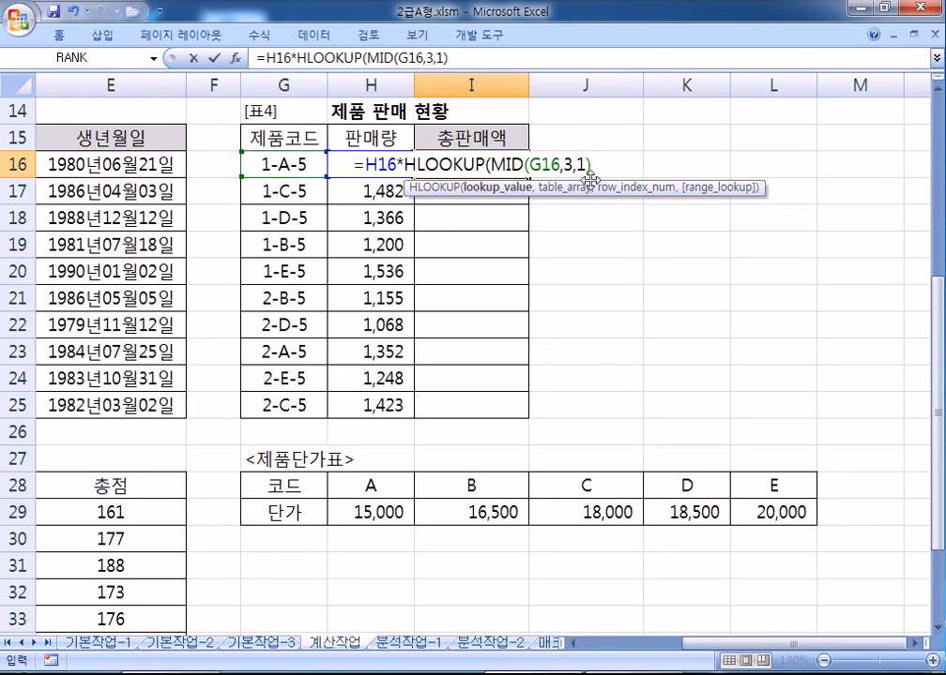
- Complete the lookup with absolute range $H$28:$L$29, row 2 and exact match 0, and enter it
{"action": "type", "text": ","}
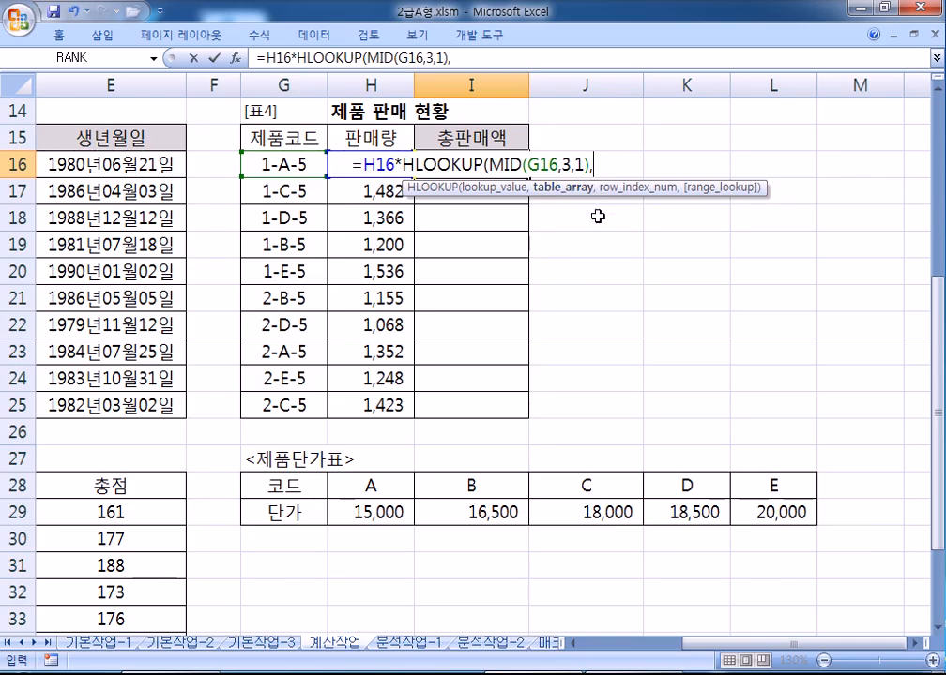
{"action": "left_click_drag", "start_coordinate": [373, 484], "coordinate": [759, 525]}
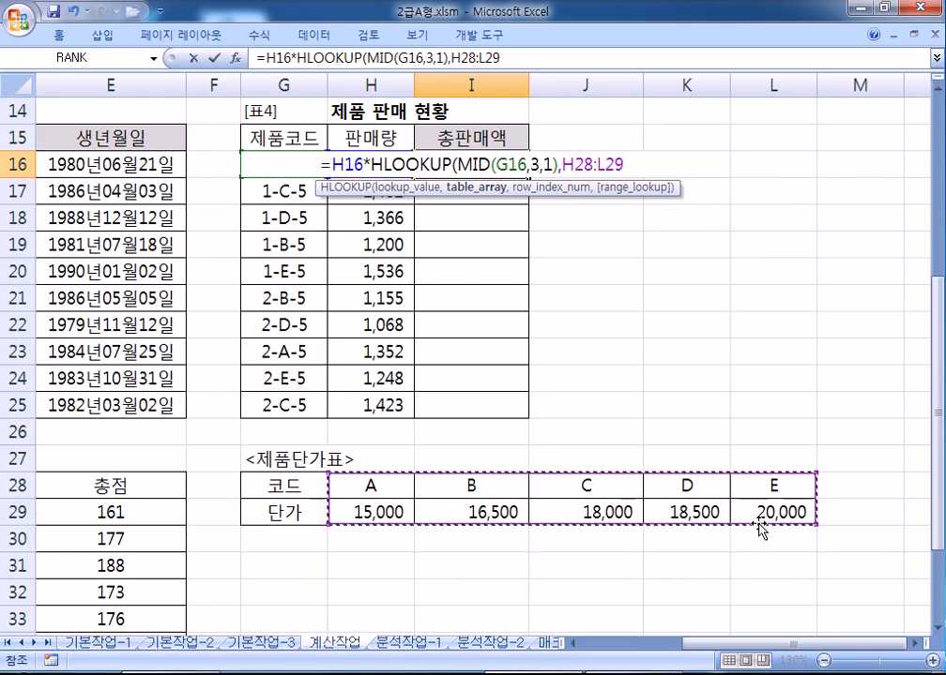
{"action": "key", "text": "F4"}
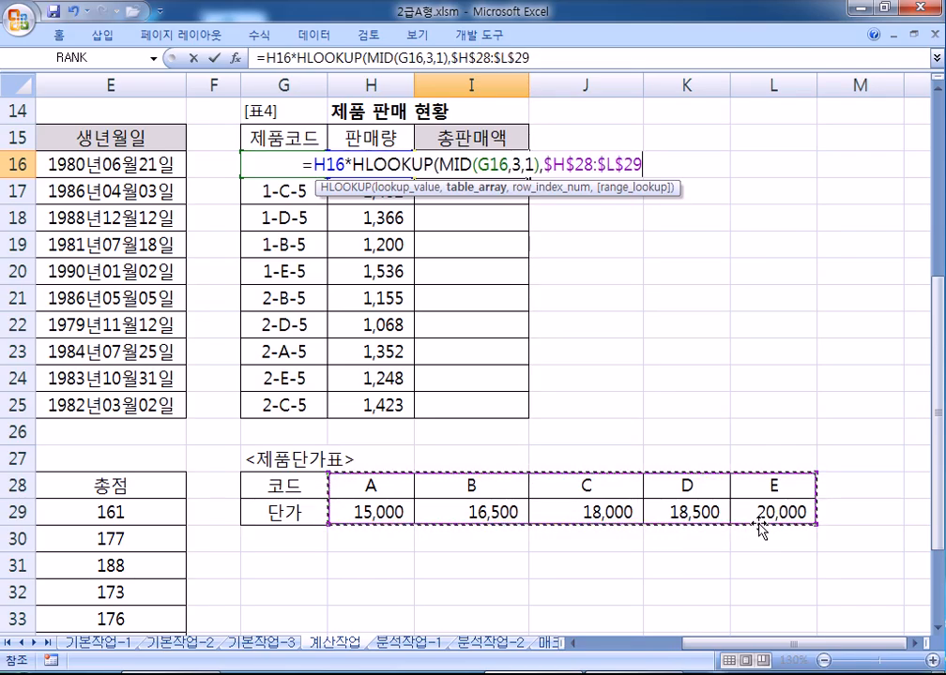
{"action": "type", "text": ","}
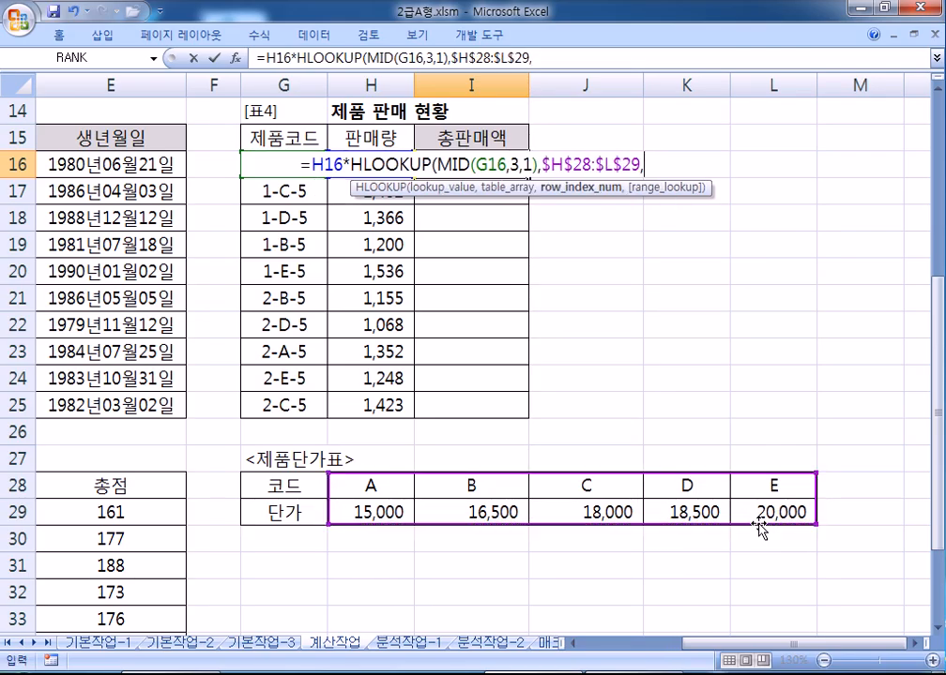
{"action": "type", "text": "2"}
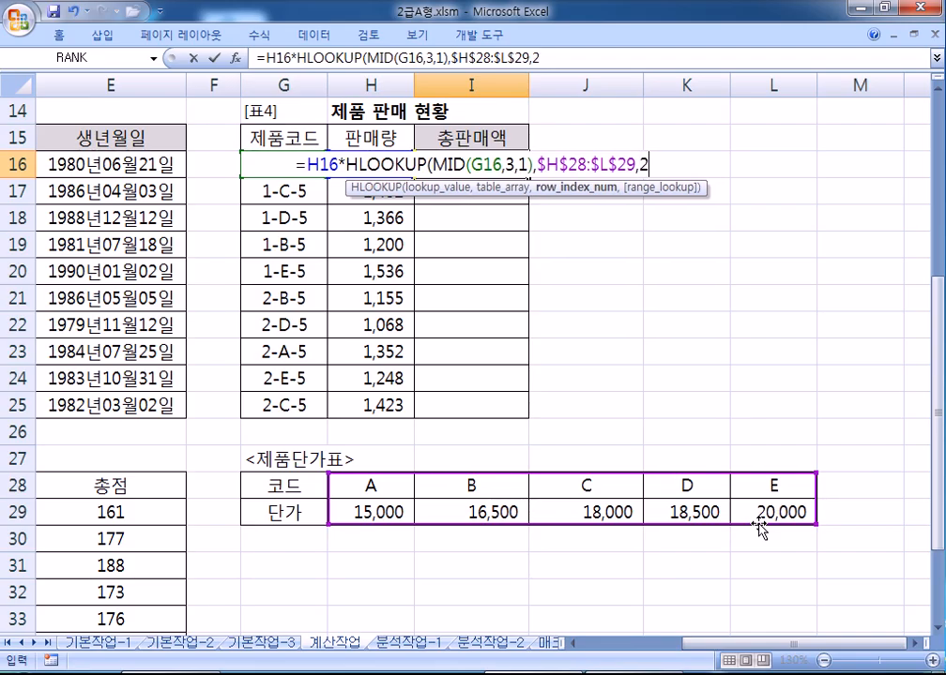
{"action": "type", "text": ","}
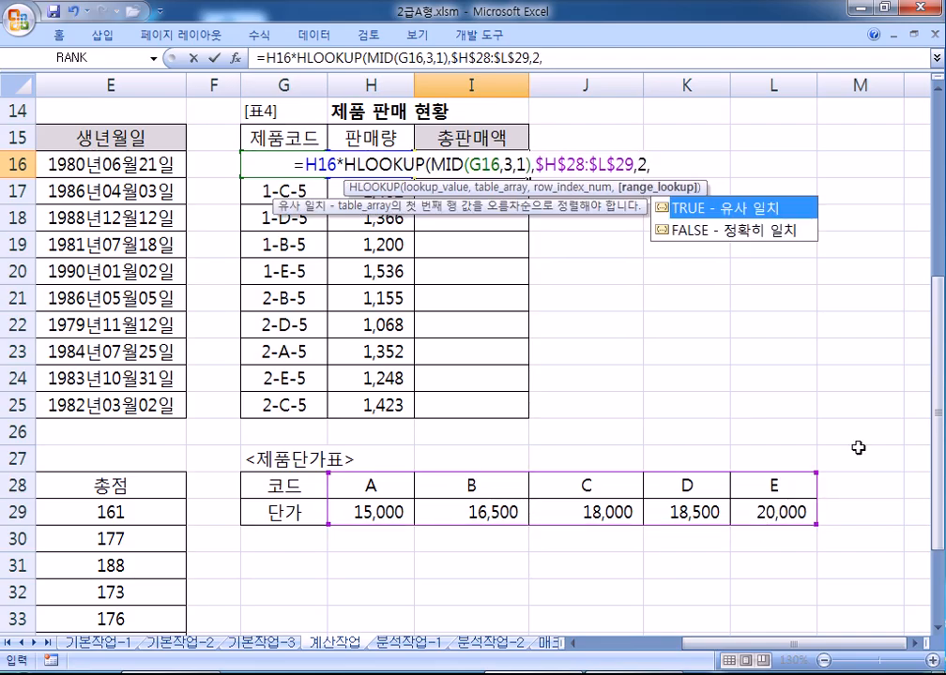
{"action": "left_click", "coordinate": [753, 245]}
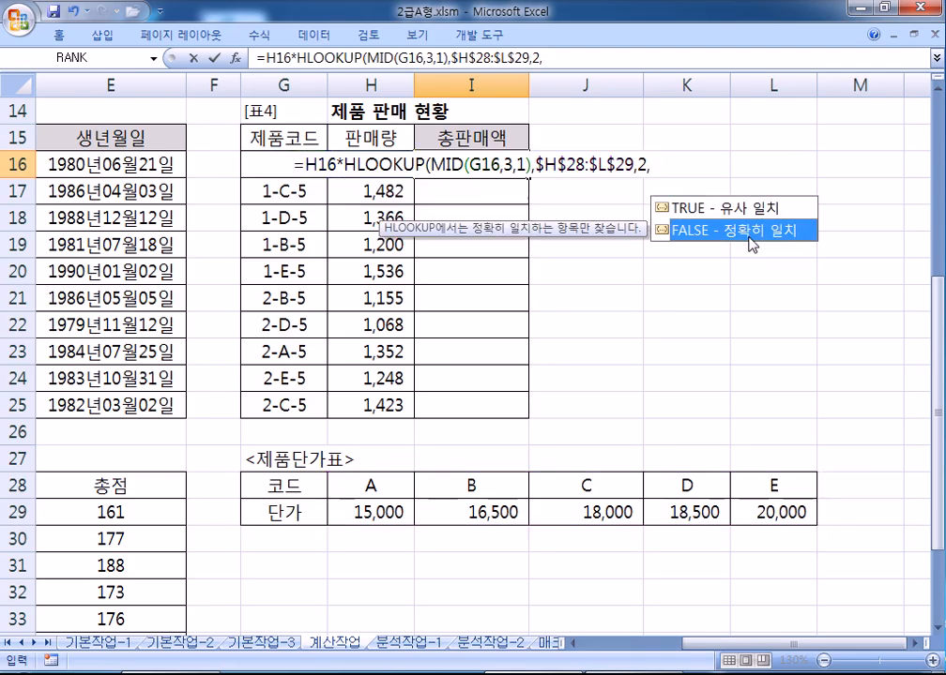
{"action": "type", "text": "0"}
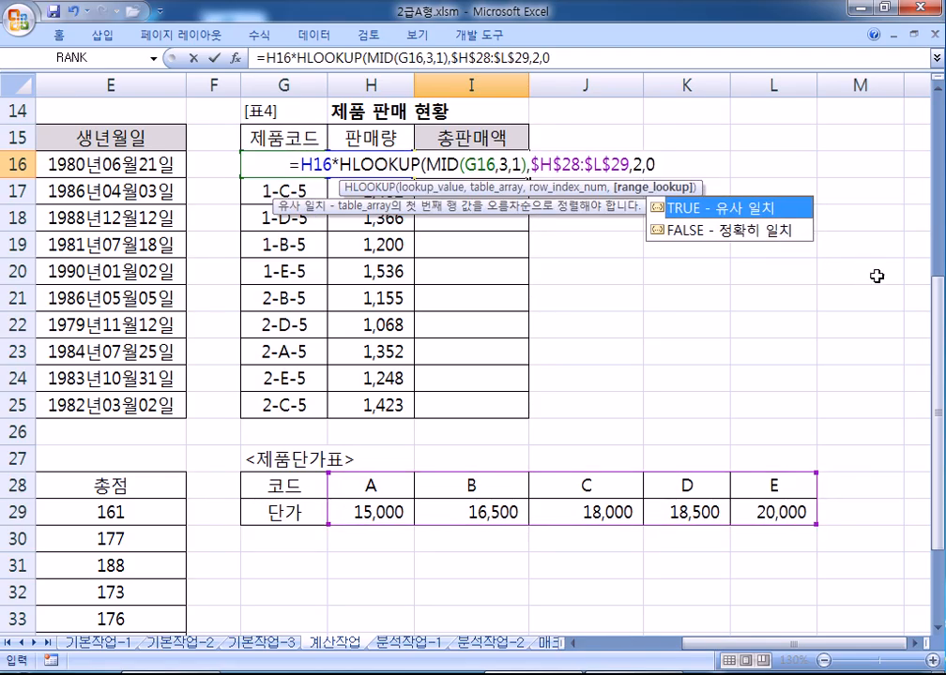
{"action": "type", "text": ")"}
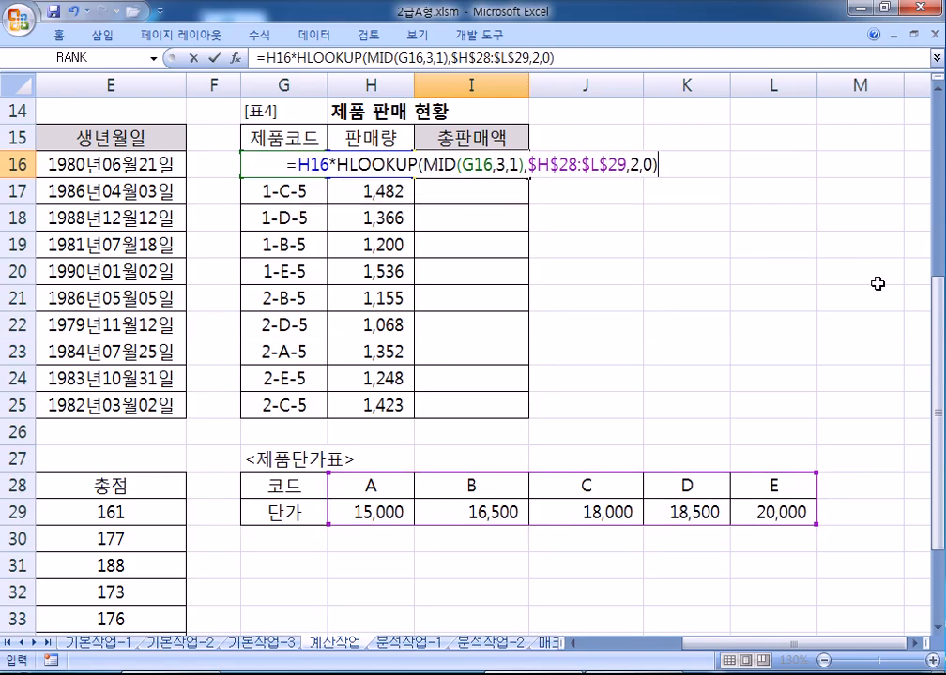
{"action": "left_click_drag", "start_coordinate": [334, 162], "coordinate": [248, 164]}
{"action": "left_click_drag", "start_coordinate": [340, 164], "coordinate": [669, 164]}
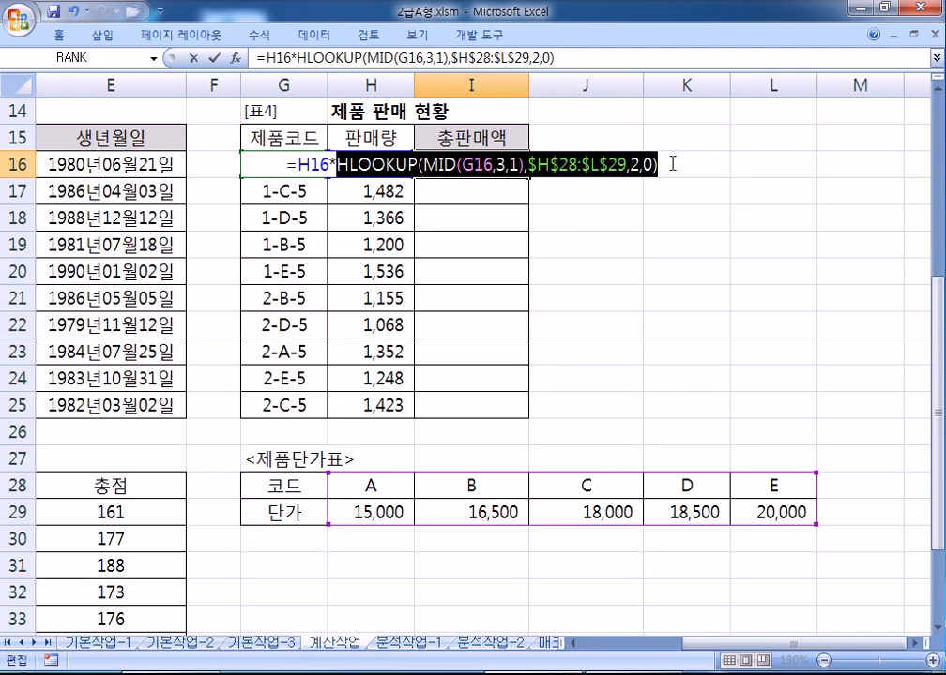
{"action": "left_click", "coordinate": [673, 164]}
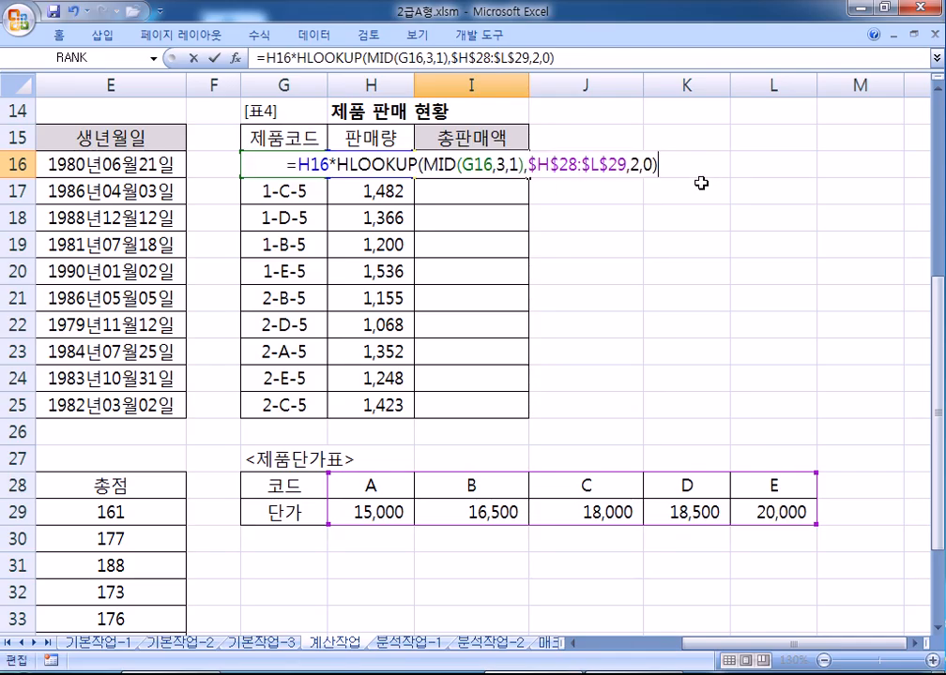
{"action": "key", "text": "Return"}
{"action": "left_click", "coordinate": [516, 169]}
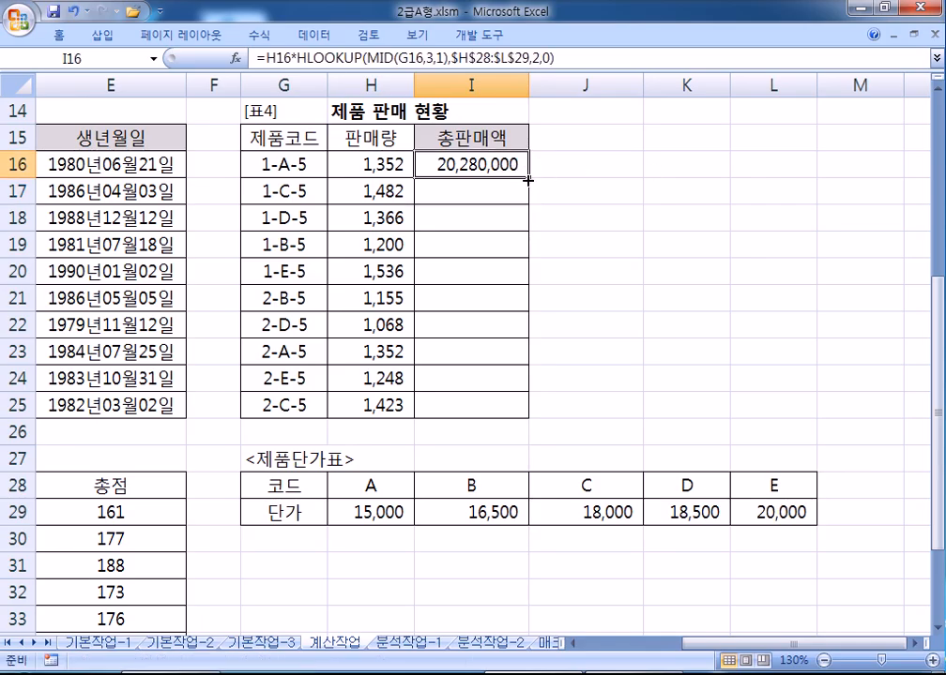
- Fill I16's formula down to I25 and copy it from the formula bar
{"action": "double_click", "coordinate": [528, 179]}
{"action": "left_click", "coordinate": [478, 166]}
{"action": "left_click_drag", "start_coordinate": [565, 62], "coordinate": [254, 55]}
{"action": "key", "text": "ctrl+c"}
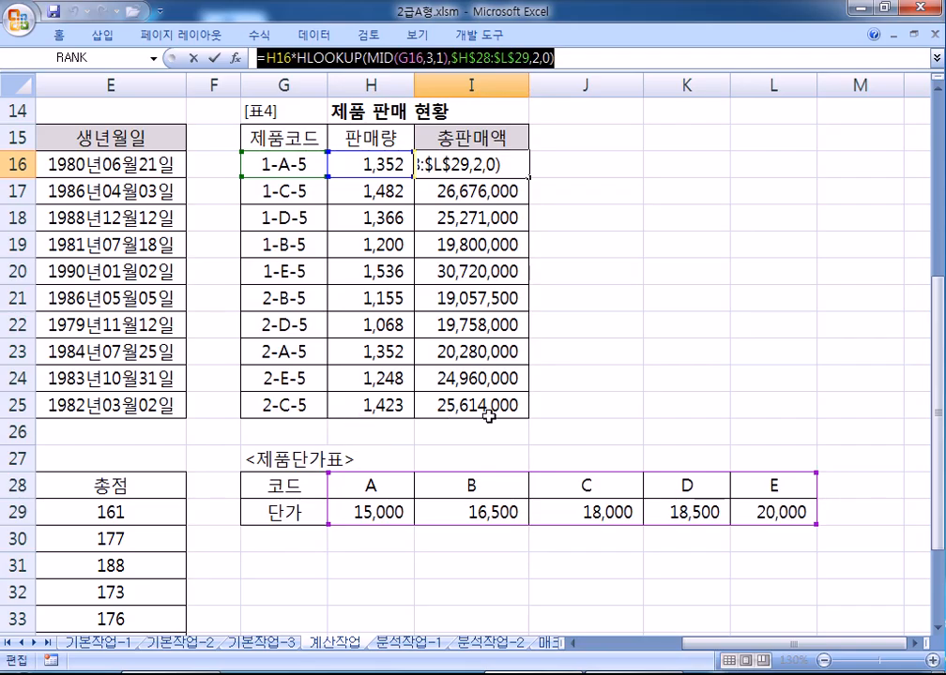
- Paste the HLOOKUP formula under 4번) in Notepad and highlight its quantity, MID and price-range parts
{"action": "key", "text": "alt+Tab"}
{"action": "left_click", "coordinate": [85, 335]}
{"action": "key", "text": "ctrl+v"}
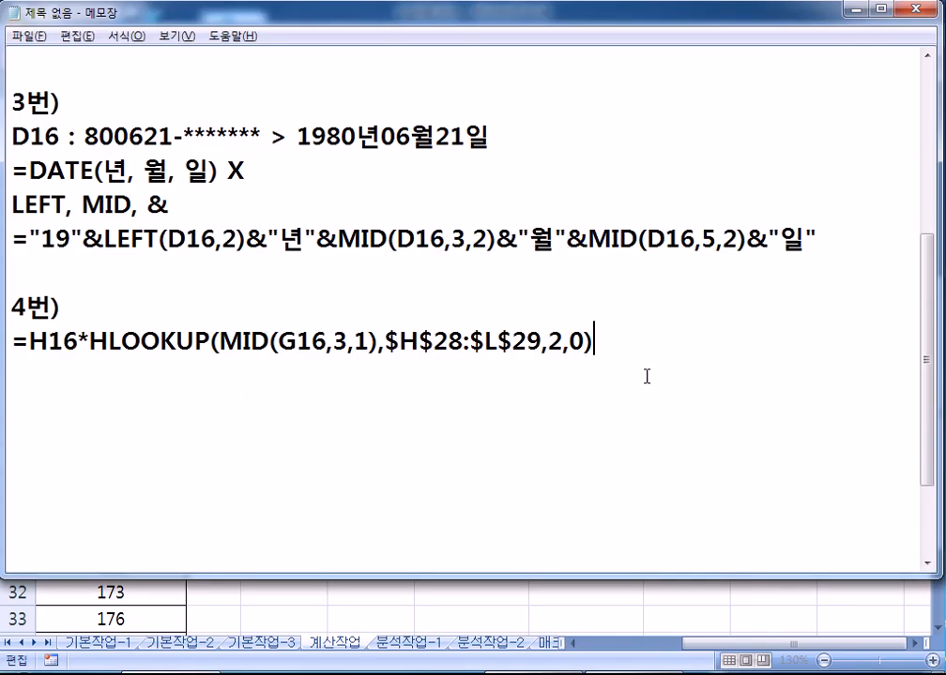
{"action": "left_click_drag", "start_coordinate": [79, 341], "coordinate": [29, 342]}
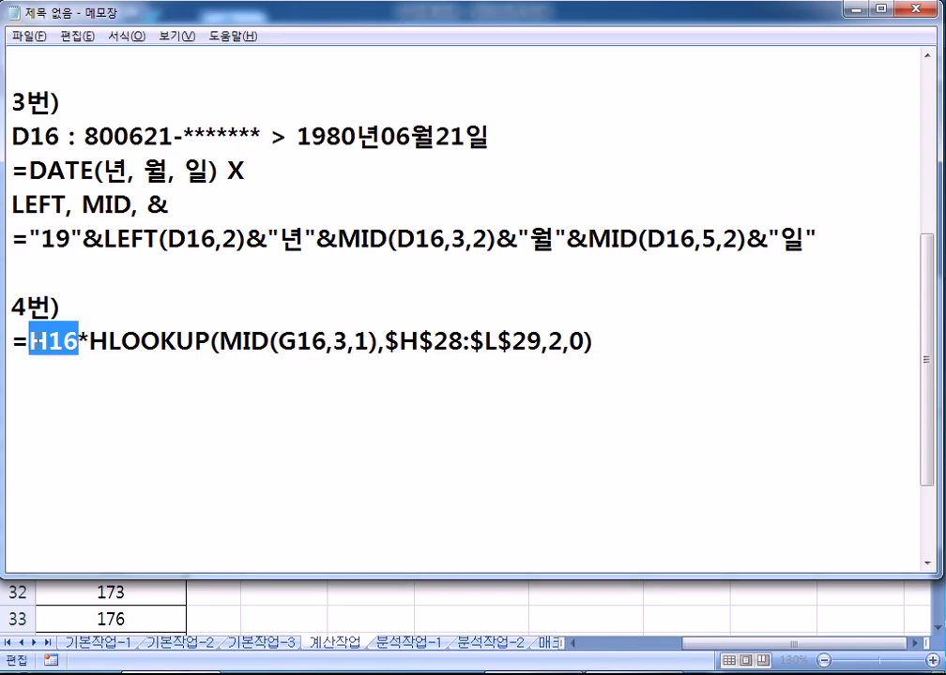
{"action": "left_click_drag", "start_coordinate": [89, 342], "coordinate": [616, 353]}
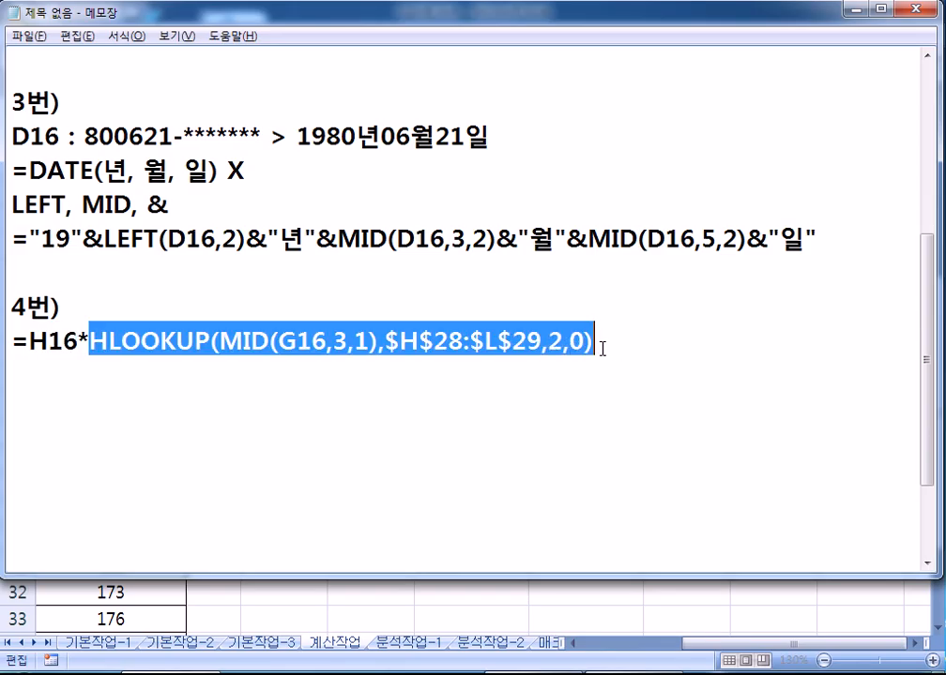
{"action": "left_click", "coordinate": [582, 342]}
{"action": "mouse_move", "coordinate": [323, 12]}
{"action": "left_mouse_down"}
{"action": "mouse_move", "coordinate": [332, 353]}
{"action": "mouse_move", "coordinate": [325, 24]}
{"action": "mouse_move", "coordinate": [326, 32]}
{"action": "left_mouse_up"}
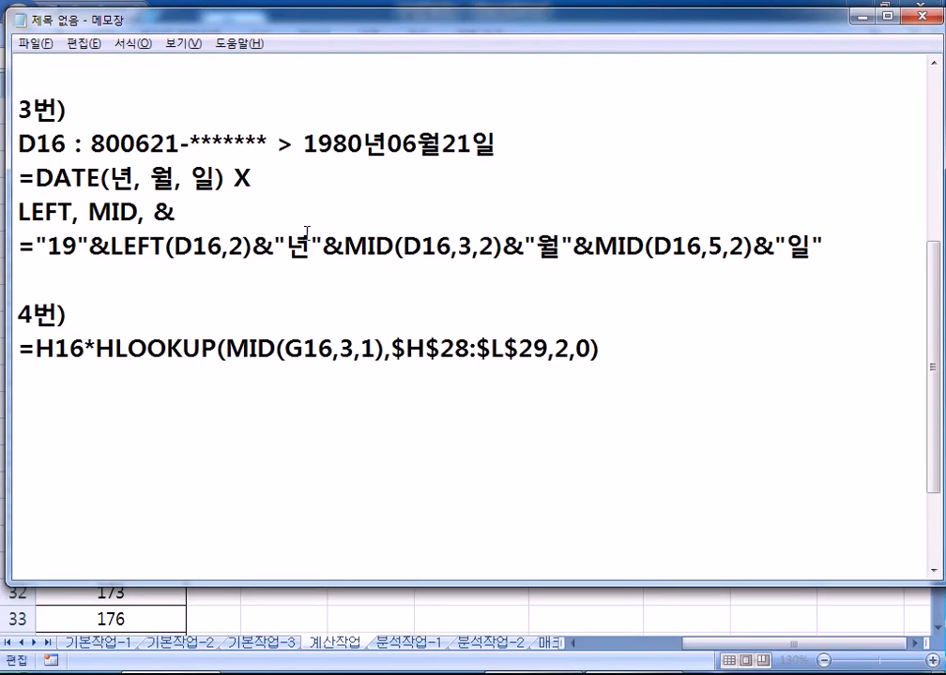
{"action": "left_click_drag", "start_coordinate": [340, 349], "coordinate": [355, 349]}
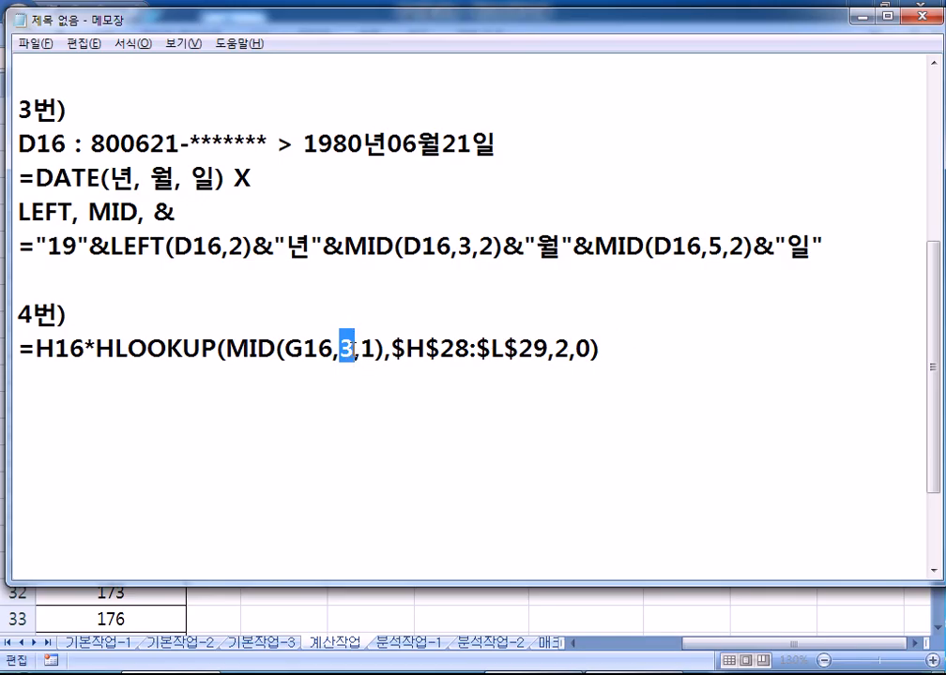
{"action": "left_click_drag", "start_coordinate": [403, 348], "coordinate": [539, 349]}
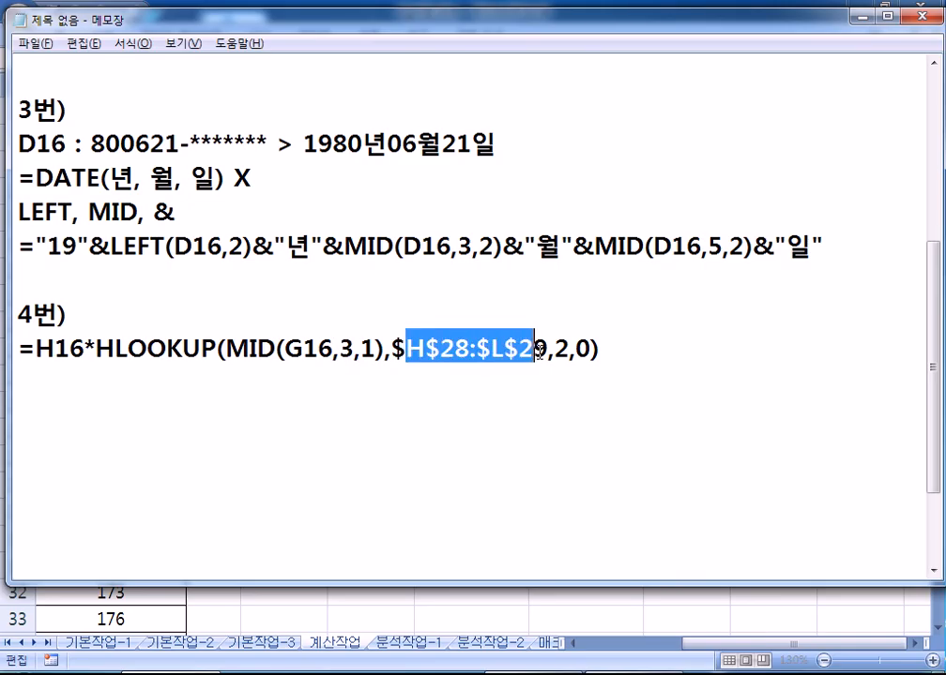
- Add a 5번) heading on a new Notepad line and return to Excel
{"action": "left_click", "coordinate": [604, 377]}
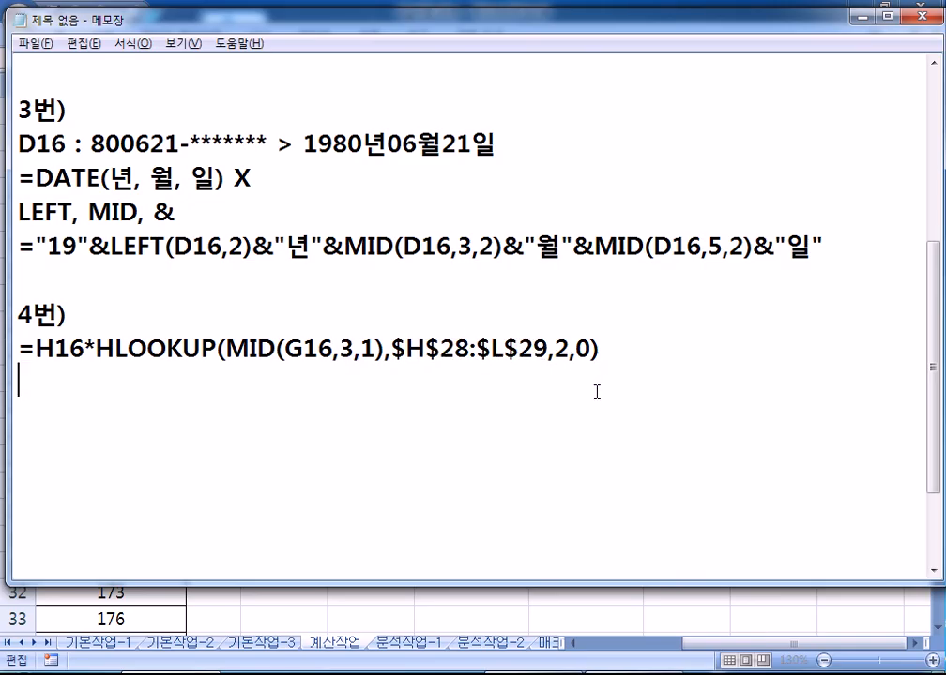
{"action": "key", "text": "Return"}
{"action": "type", "text": "5ㅂㅓㄴ)"}
{"action": "key", "text": "Return"}
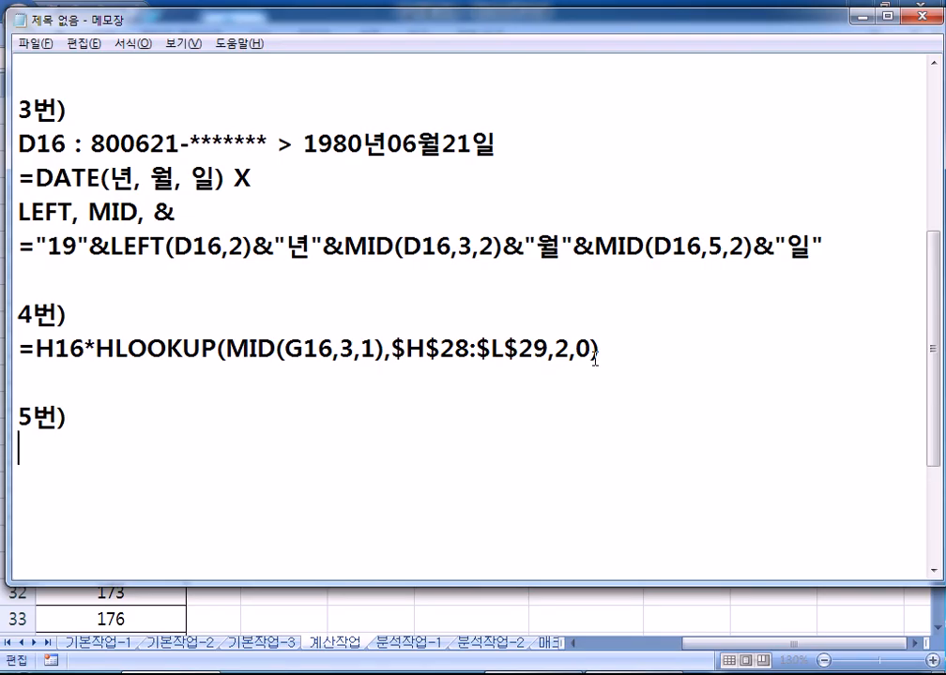
{"action": "key", "text": "alt+Tab"}
{"action": "key", "text": "ctrl+Return"}
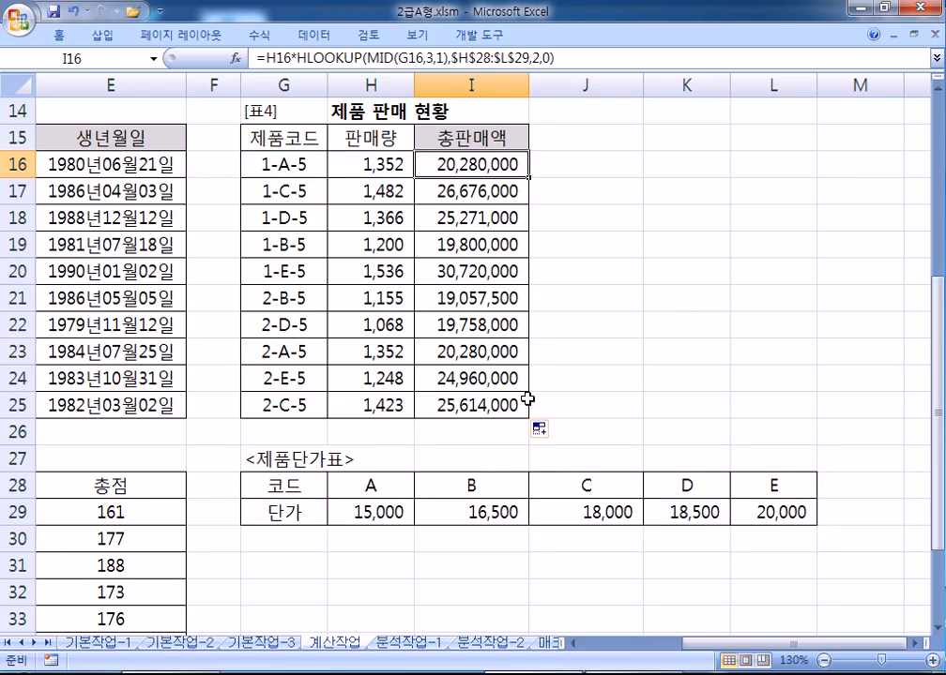
- Scroll down to 표5 신입사원 성적표 and select the result cell G38
{"action": "key", "text": "Home"}
{"action": "scroll", "coordinate": [525, 398], "scroll_direction": "down", "scroll_amount": 4}
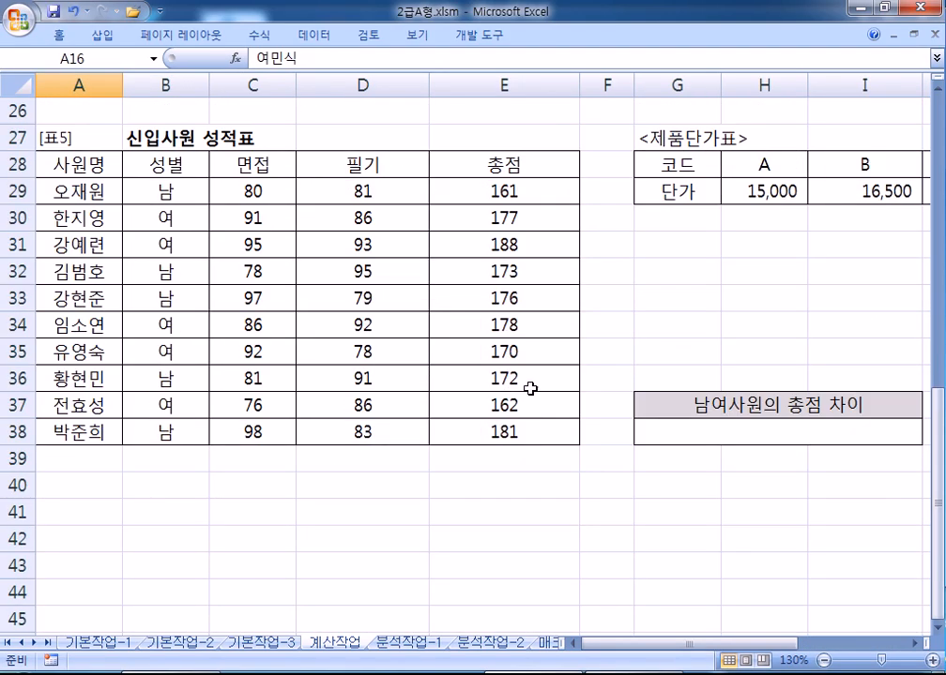
{"action": "left_click", "coordinate": [664, 436]}
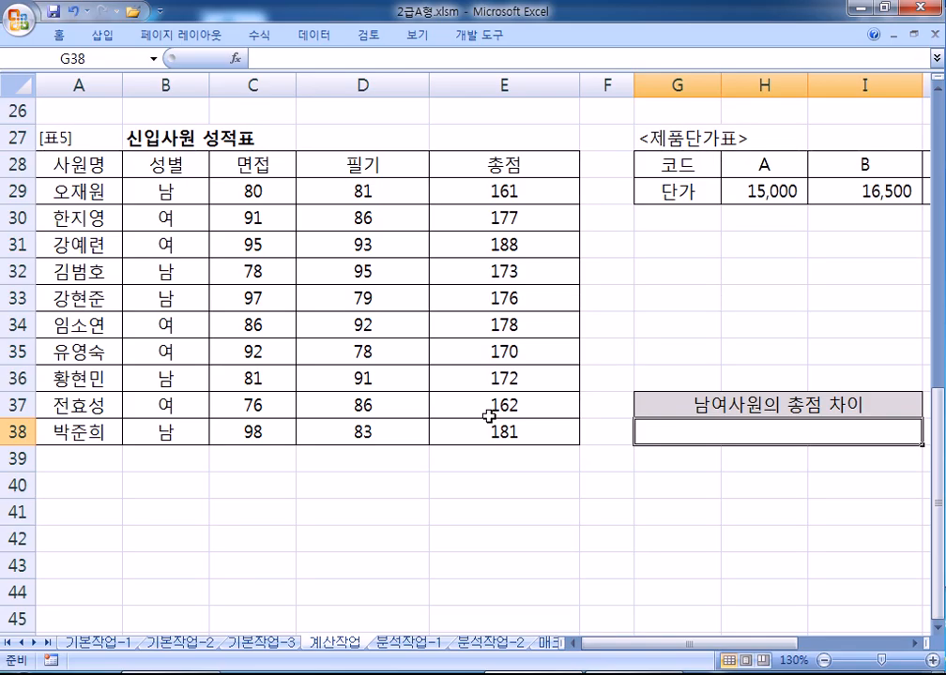
- Switch from Excel to the Notepad notes holding the 3번 and 4번 formulas
{"action": "key", "text": "alt+Tab"}
- Under 5번) in Notepad, write the outline =ABS(남자 총점의 합계 - 여자 총점의 합계)
{"action": "left_click_drag", "start_coordinate": [312, 34], "coordinate": [317, 227]}
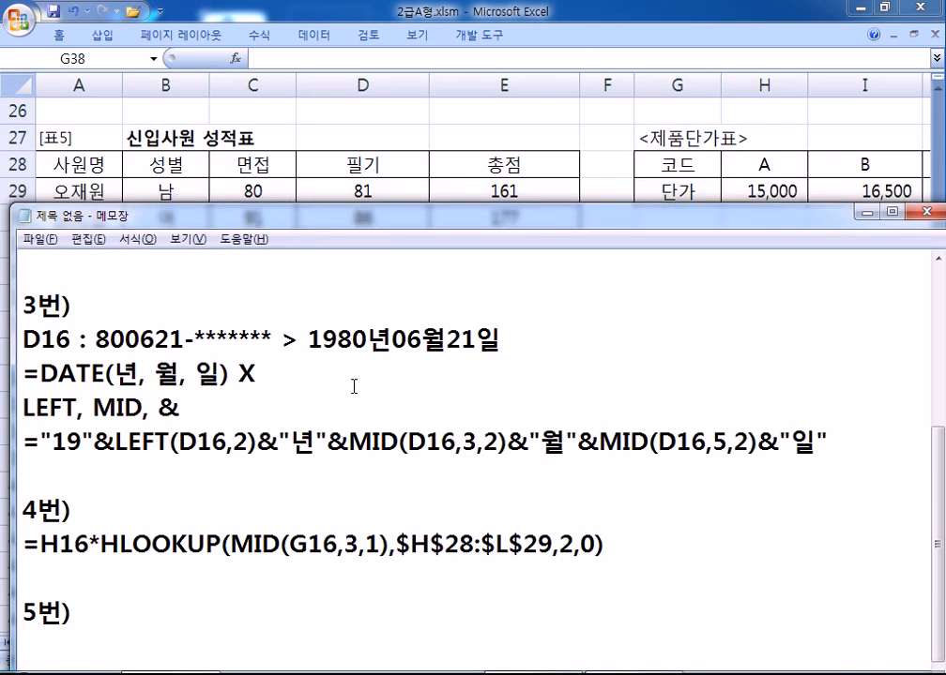
{"action": "scroll", "coordinate": [251, 421], "scroll_direction": "down", "scroll_amount": 1}
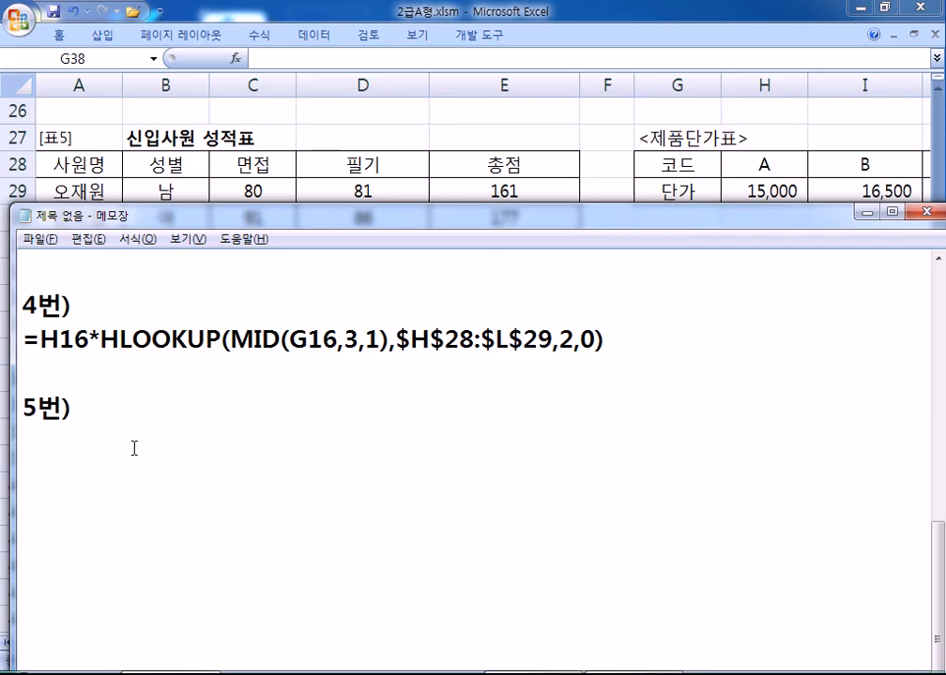
{"action": "type", "text": "=ABS(남자 합"}
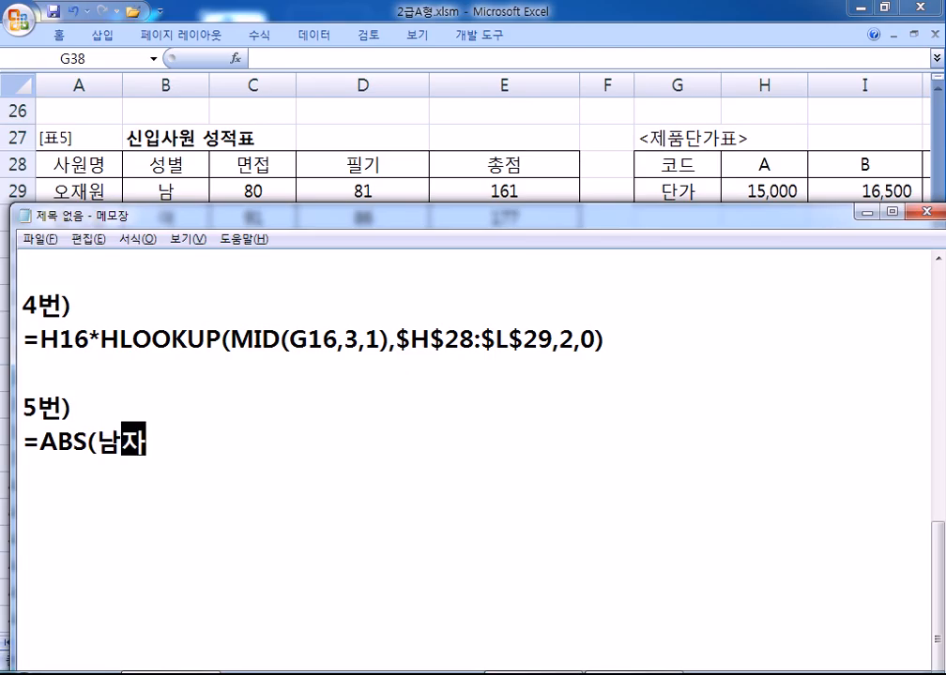
{"action": "key", "text": "BackSpace"}
{"action": "key", "text": "BackSpace"}
{"action": "key", "text": "BackSpace"}
{"action": "type", "text": "총"}
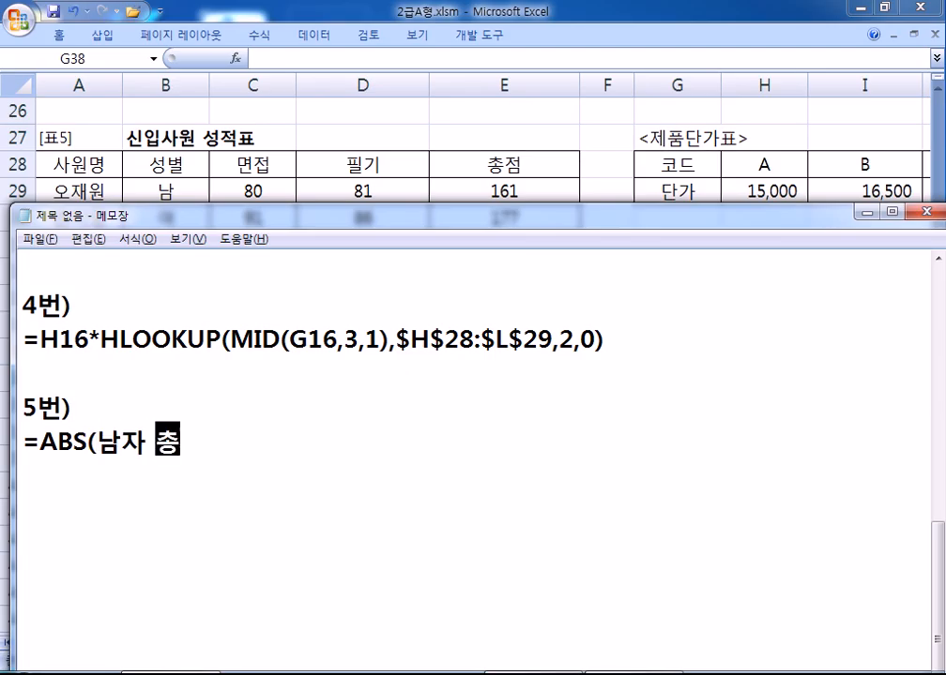
{"action": "type", "text": "점의 합계"}
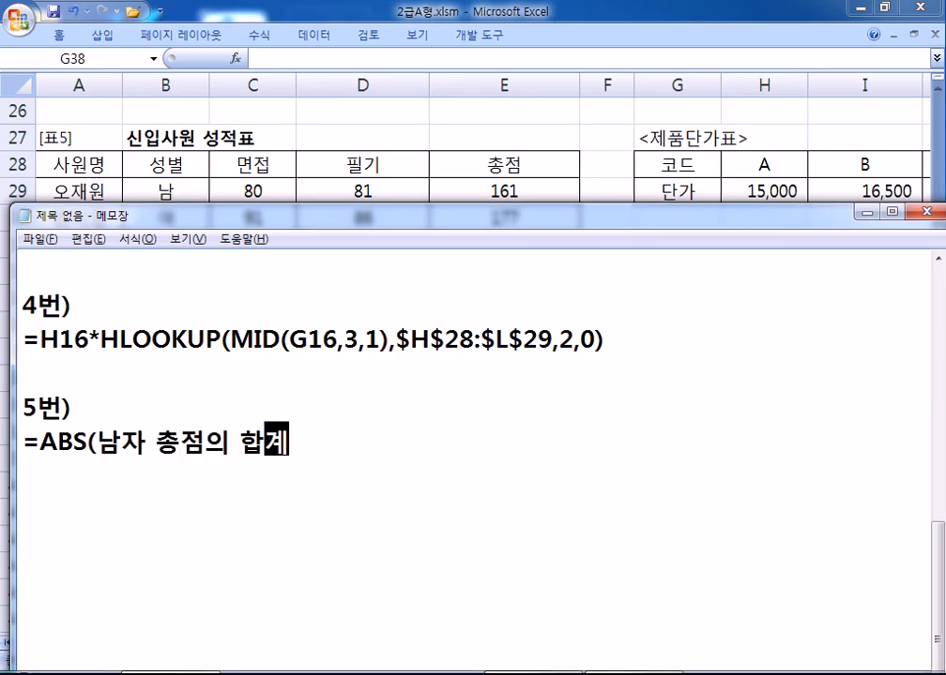
{"action": "type", "text": " - 여자 총"}
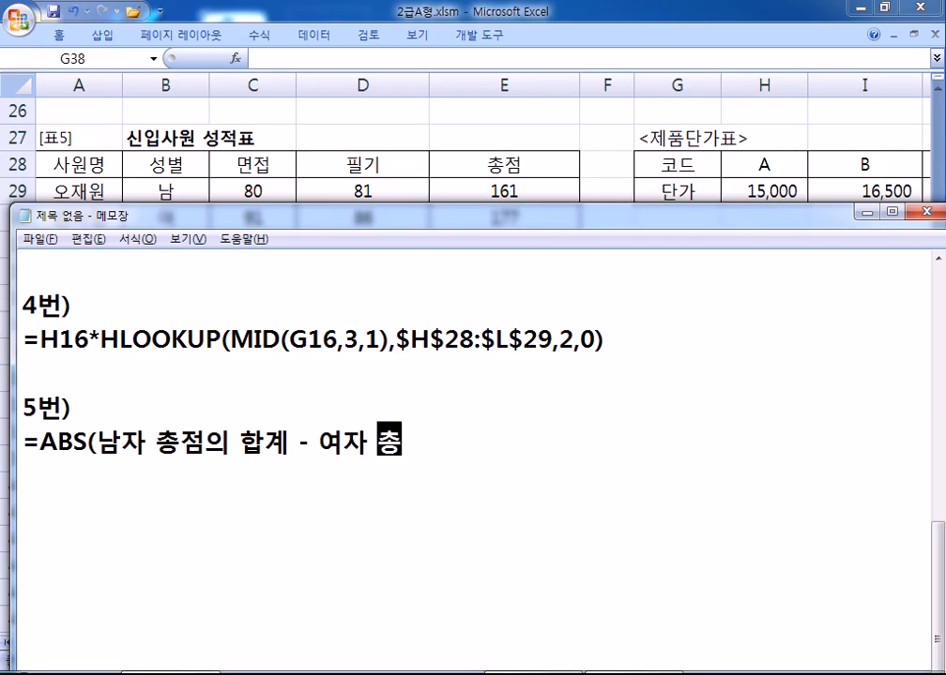
{"action": "type", "text": "점의 합계)"}
{"action": "key", "text": "Return"}
{"action": "scroll", "coordinate": [130, 450], "scroll_direction": "down", "scroll_amount": 1}
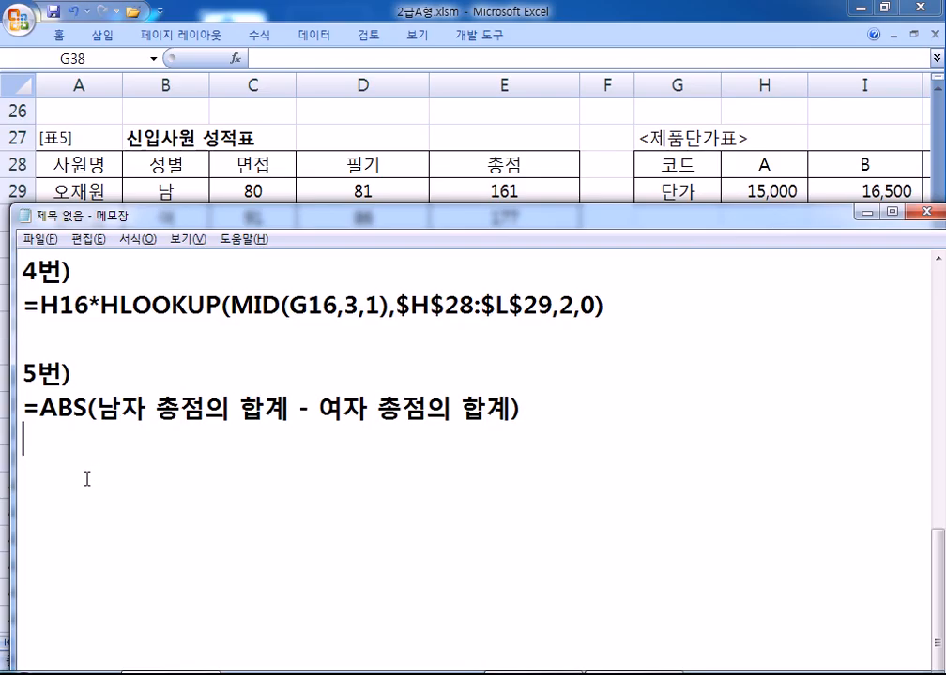
{"action": "key", "text": "Return"}
{"action": "key", "text": "Return"}
{"action": "key", "text": "Return"}
{"action": "key", "text": "Return"}
{"action": "key", "text": "Return"}
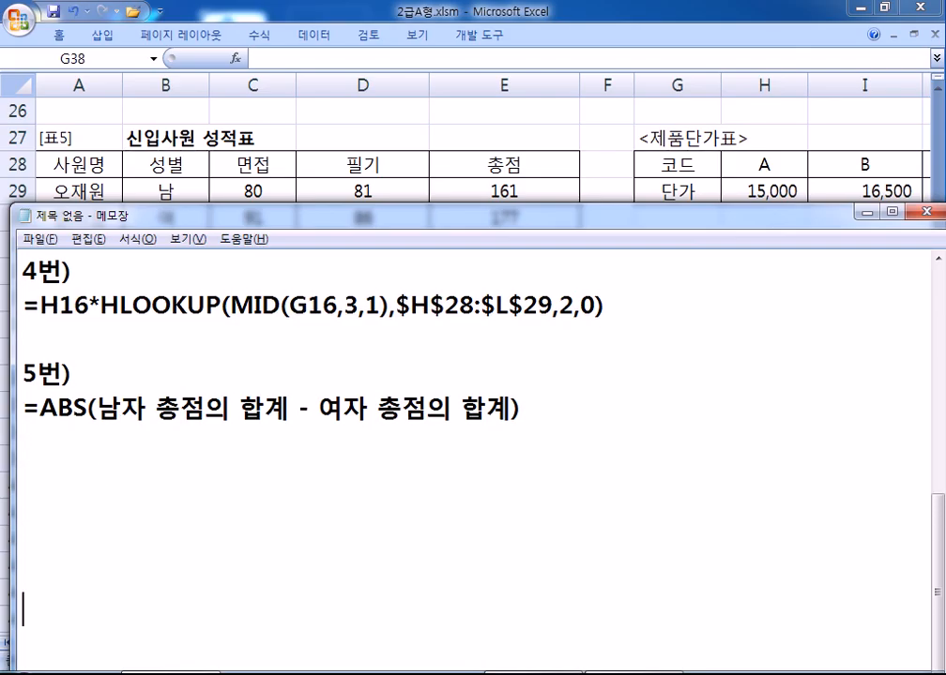
{"action": "scroll", "coordinate": [103, 458], "scroll_direction": "down", "scroll_amount": 3}
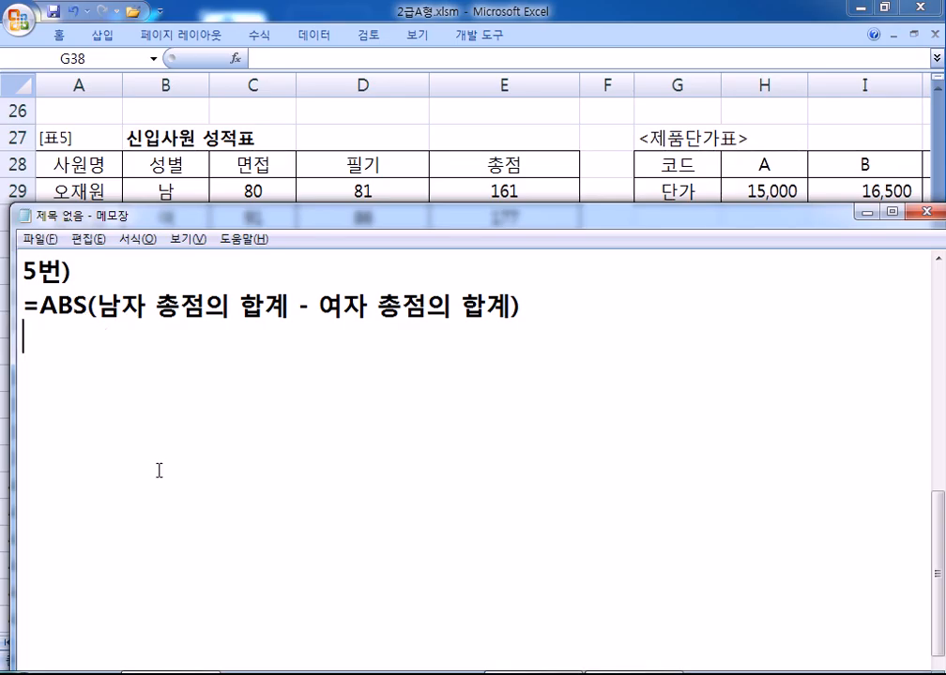
- Begin the IF line: =IF(남자 합계-여자 합계>=0, 남자 합계 - 여자
{"action": "type", "text": "=ㅑ"}
{"action": "key", "text": "BackSpace"}
{"action": "key", "text": "Hangul"}
{"action": "type", "text": "IF("}
{"action": "key", "text": "Hangul"}
{"action": "type", "text": "ㄴㅏㅁㅈㅏ"}
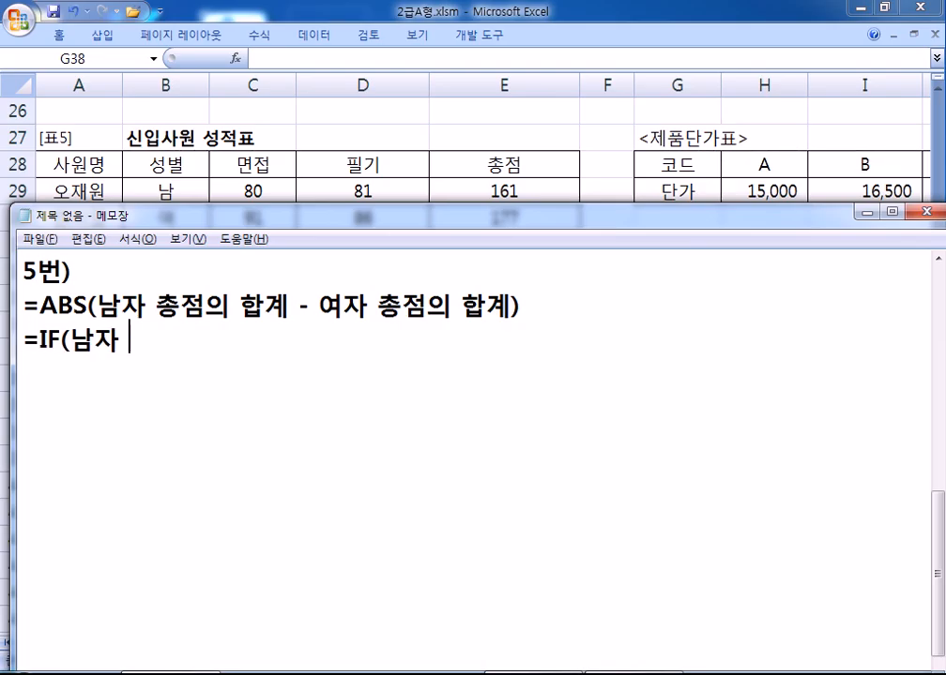
{"action": "type", "text": " ㅎㅏㅂㄱㅖ-ㅇㅕㅈㅏ ㅎㅏㅂㄱㅖ>="}
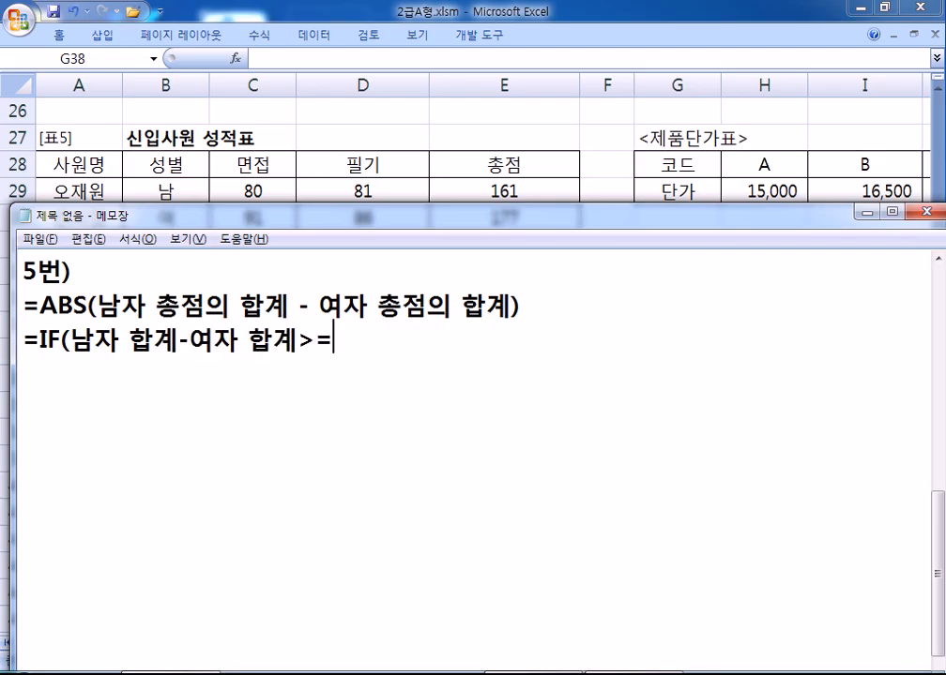
{"action": "type", "text": "0, 남자 ㅎ박"}
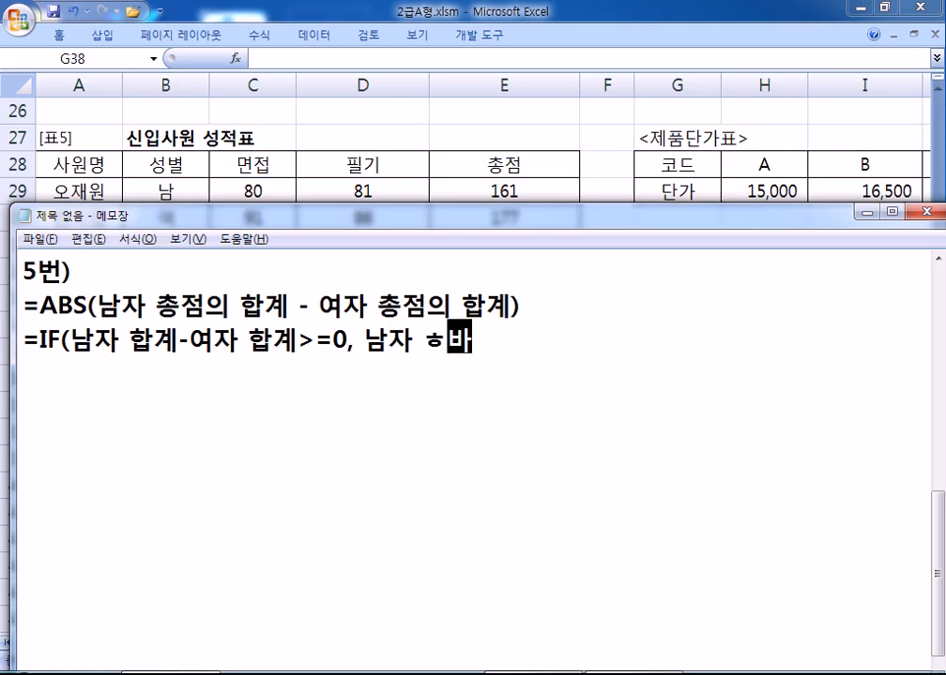
{"action": "key", "text": "BackSpace"}
{"action": "type", "text": "합계"}
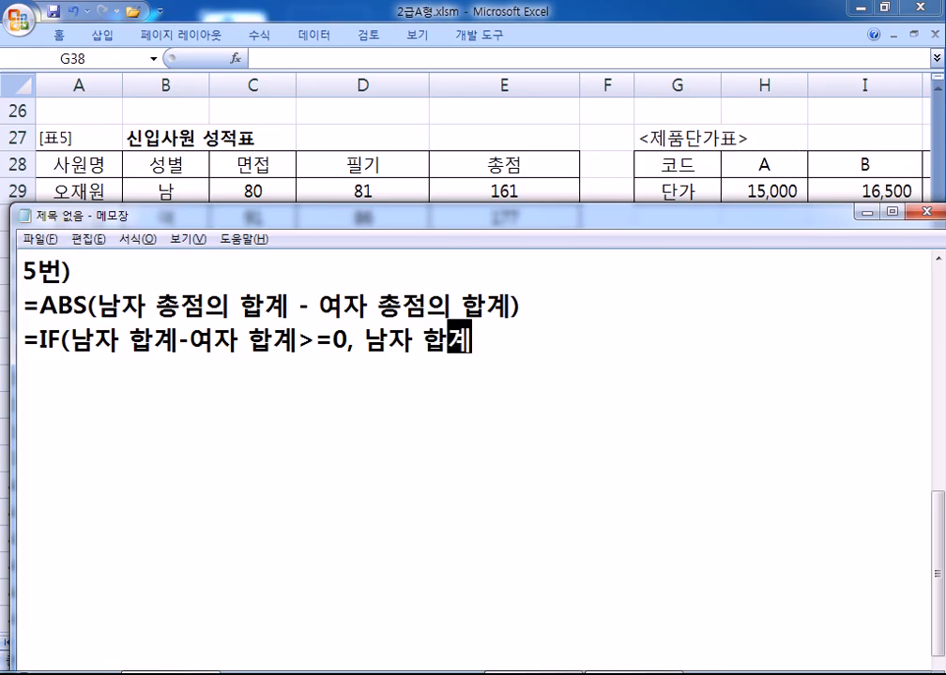
{"action": "type", "text": " - 여자"}
- Tighten the spacing to 남자 합계-여자 and finish with 여자 합계-남자 합계)
{"action": "key", "text": "Left"}
{"action": "key", "text": "Left"}
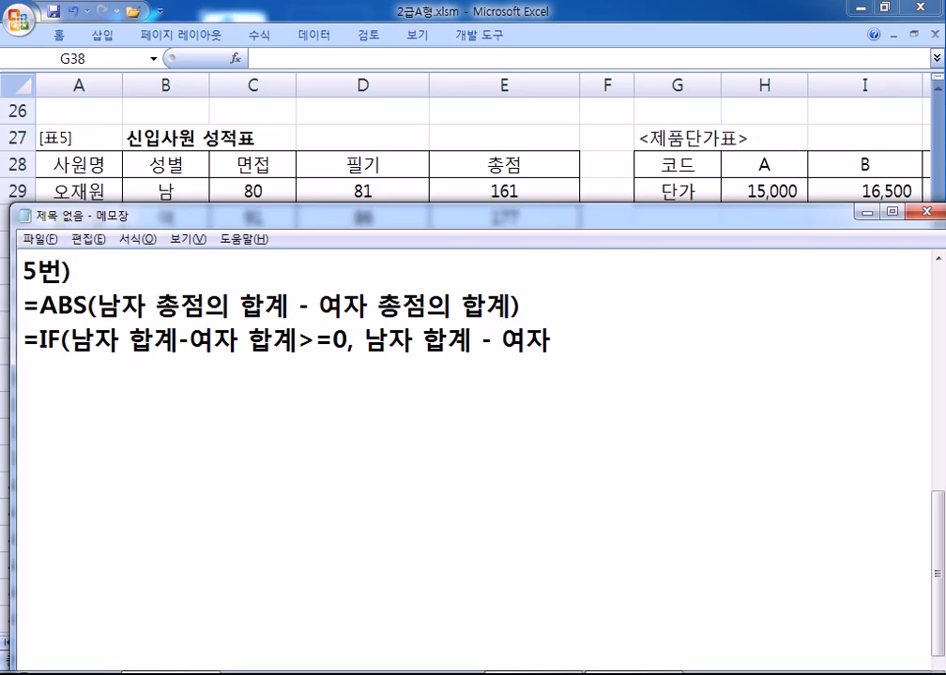
{"action": "key", "text": "Left"}
{"action": "key", "text": "Left"}
{"action": "key", "text": "BackSpace"}
{"action": "key", "text": "Right"}
{"action": "key", "text": "Delete"}
{"action": "key", "text": "End"}
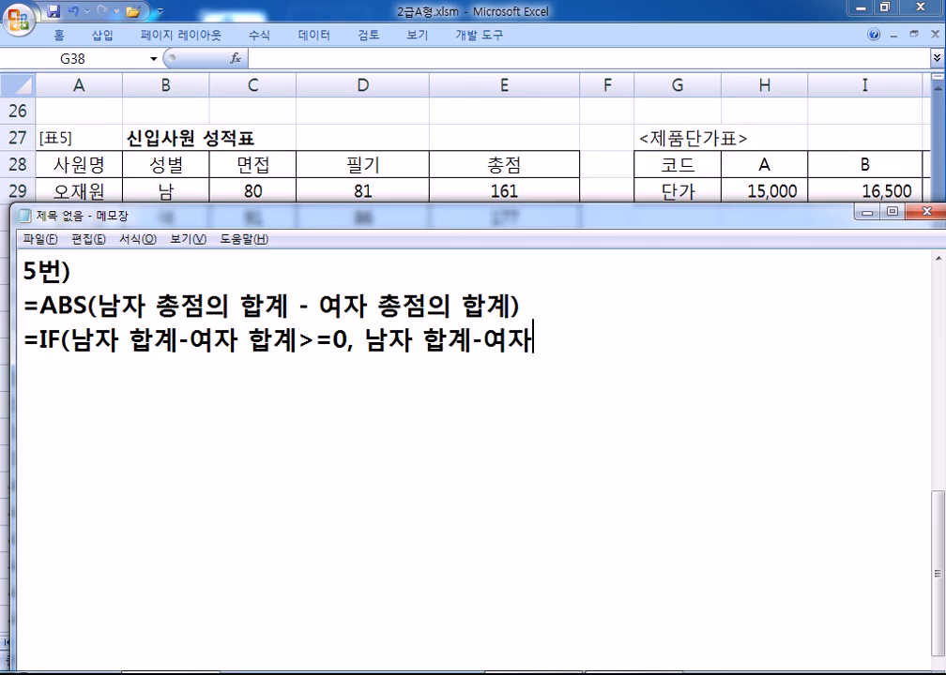
{"action": "type", "text": "합계, "}
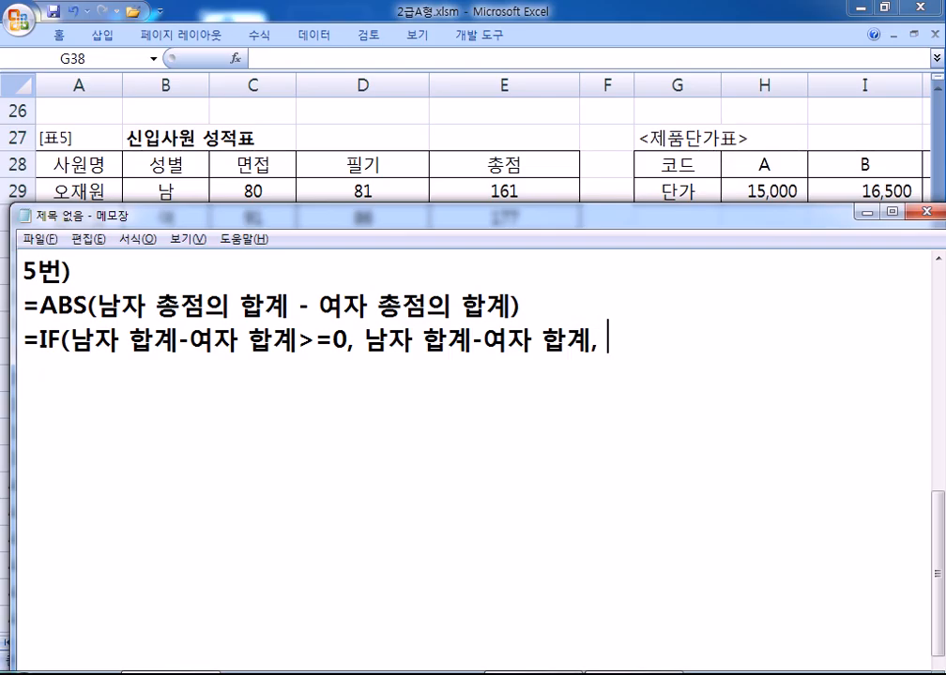
{"action": "type", "text": "엿자 합계"}
{"action": "type", "text": "-남자 "}
{"action": "type", "text": "합ㄱ"}
{"action": "type", "text": "계)"}
{"action": "key", "text": "Return"}
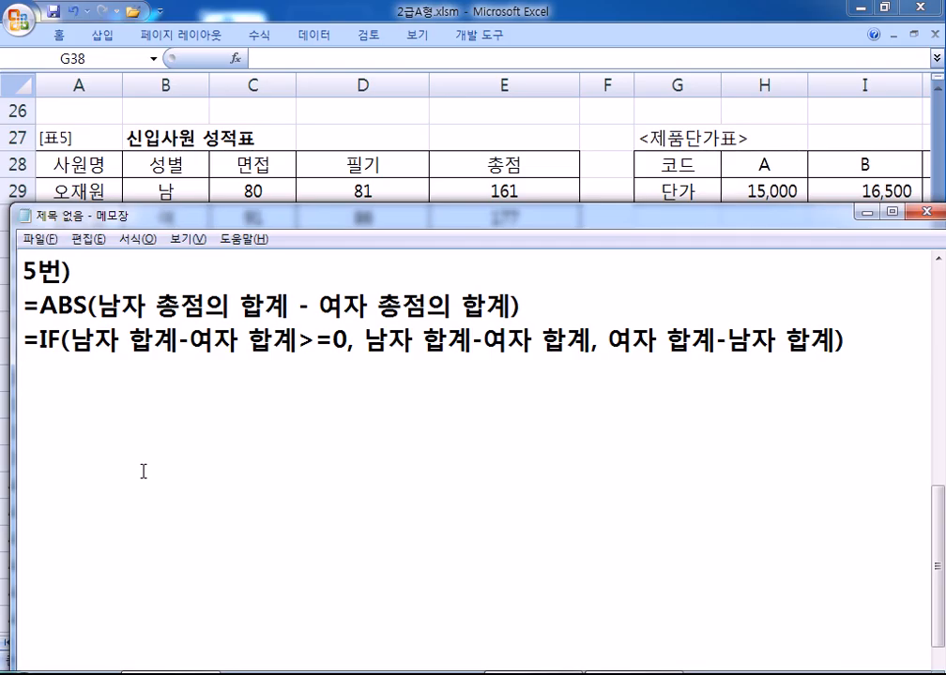
{"action": "left_click_drag", "start_coordinate": [40, 342], "coordinate": [737, 368]}
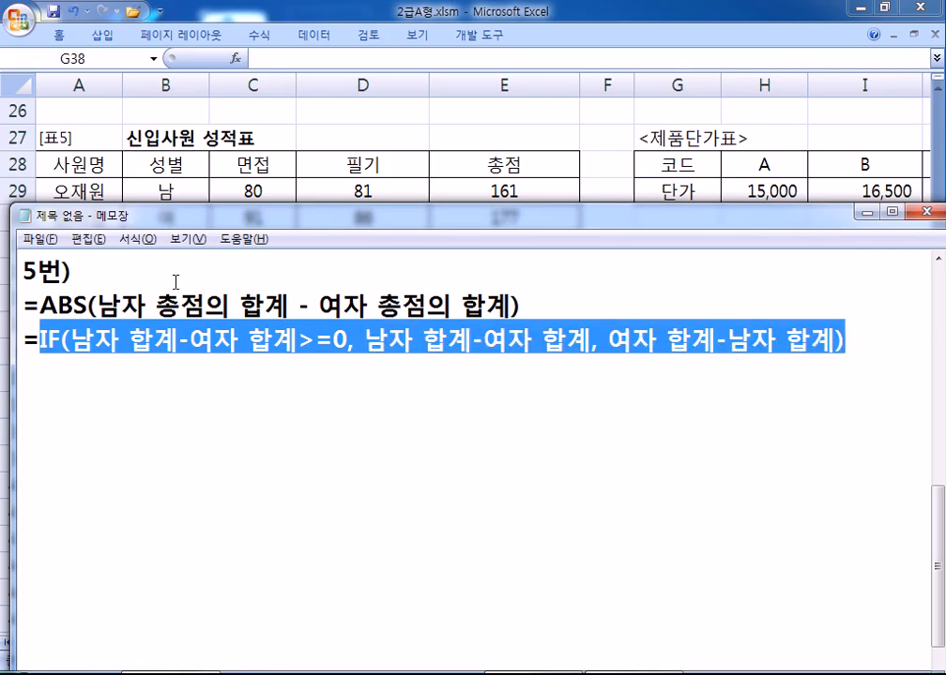
{"action": "double_click", "coordinate": [79, 308]}
{"action": "left_click_drag", "start_coordinate": [98, 308], "coordinate": [241, 308]}
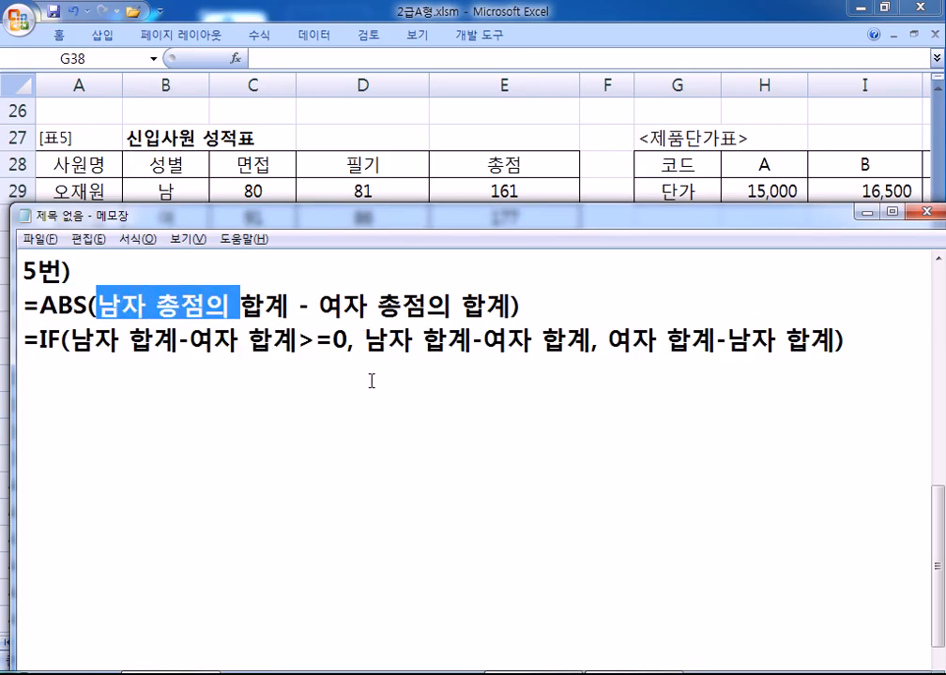
{"action": "left_click_drag", "start_coordinate": [86, 305], "coordinate": [42, 305]}
{"action": "left_click", "coordinate": [85, 384]}
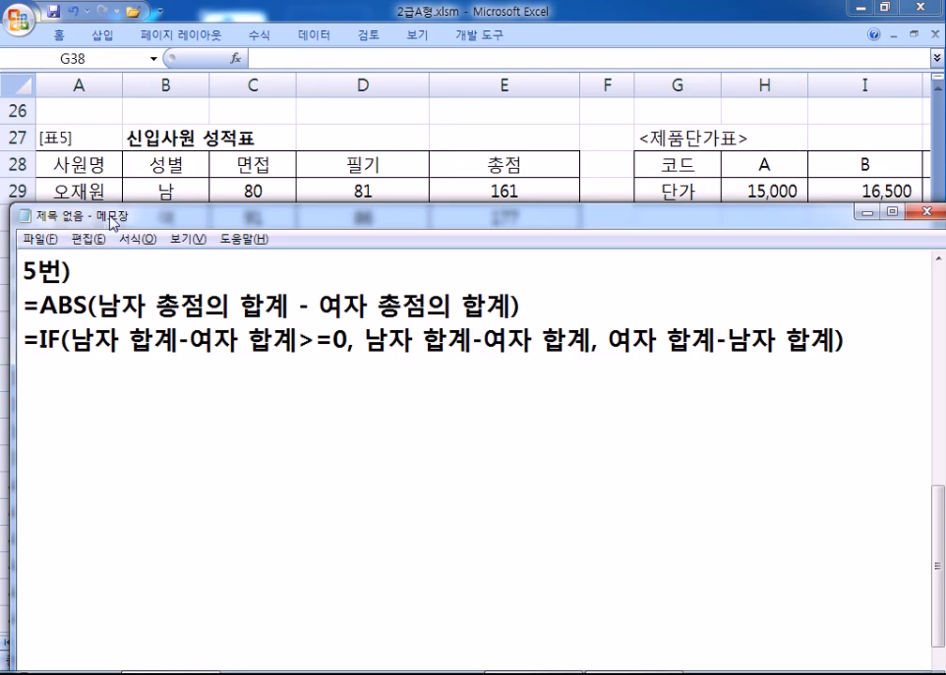
{"action": "left_click_drag", "start_coordinate": [120, 218], "coordinate": [110, 220]}
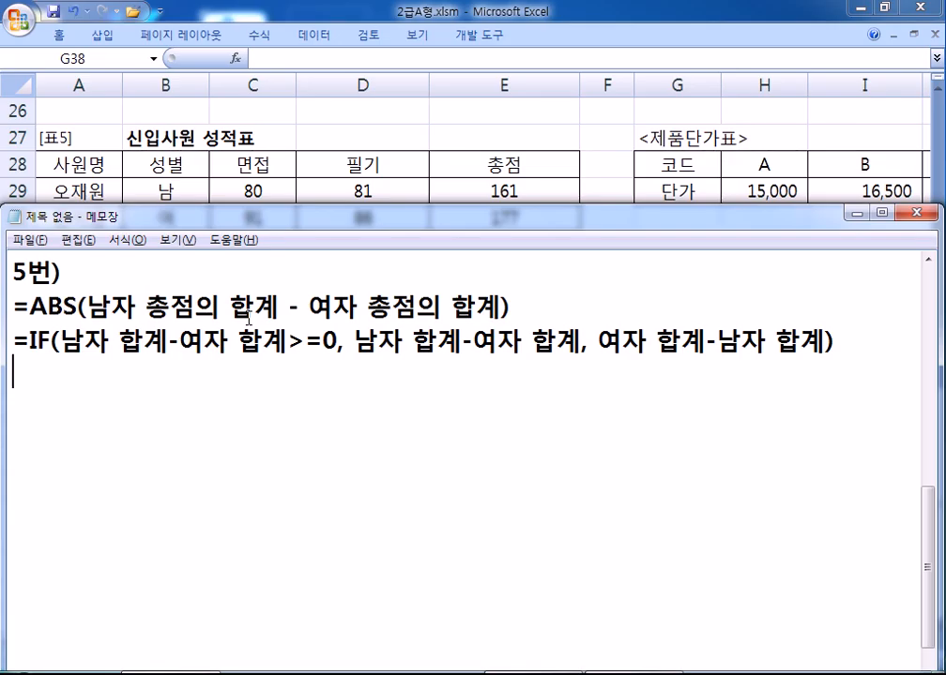
- Type =ABS(SUMIF(성별, "남", 총점) - SUMIF(성별, "여", 총점)) as a new Notepad line
{"action": "type", "text": "=AB"}
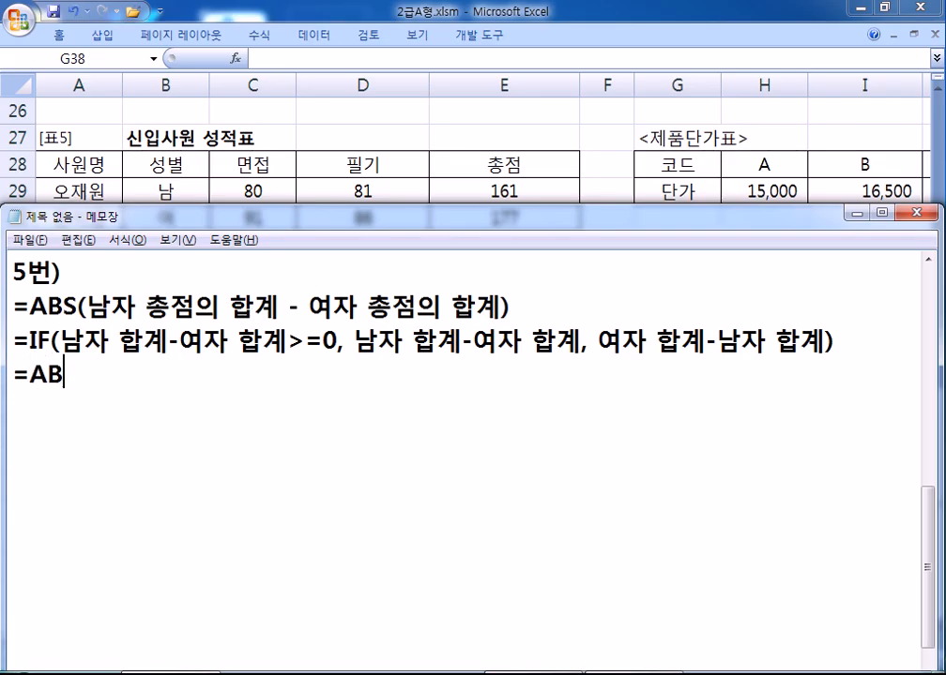
{"action": "type", "text": "S(SUMIF"}
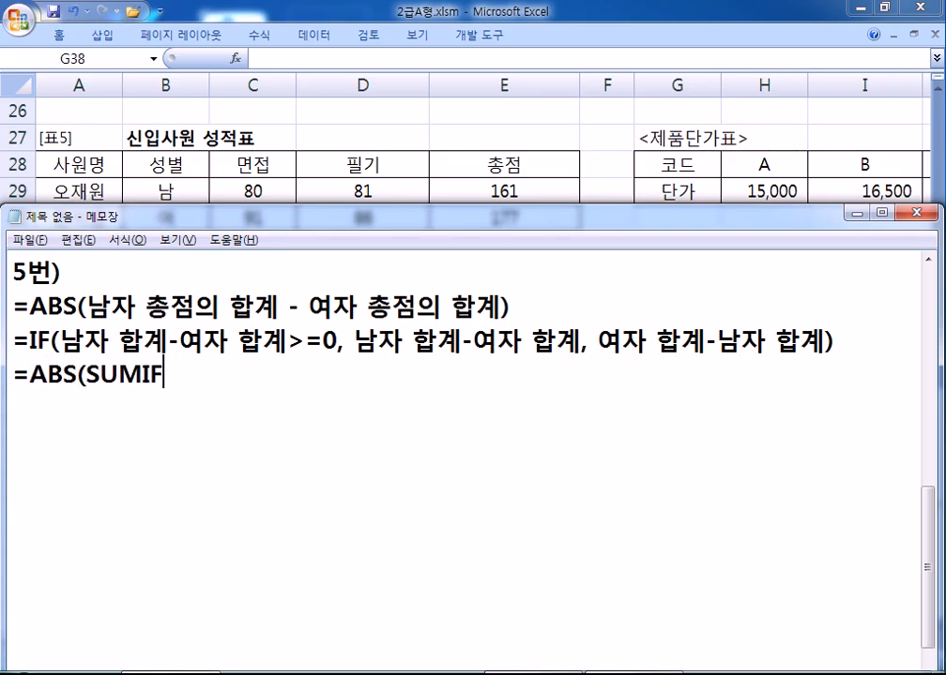
{"action": "type", "text": "(S"}
{"action": "key", "text": "BackSpace"}
{"action": "type", "text": "성별, "}
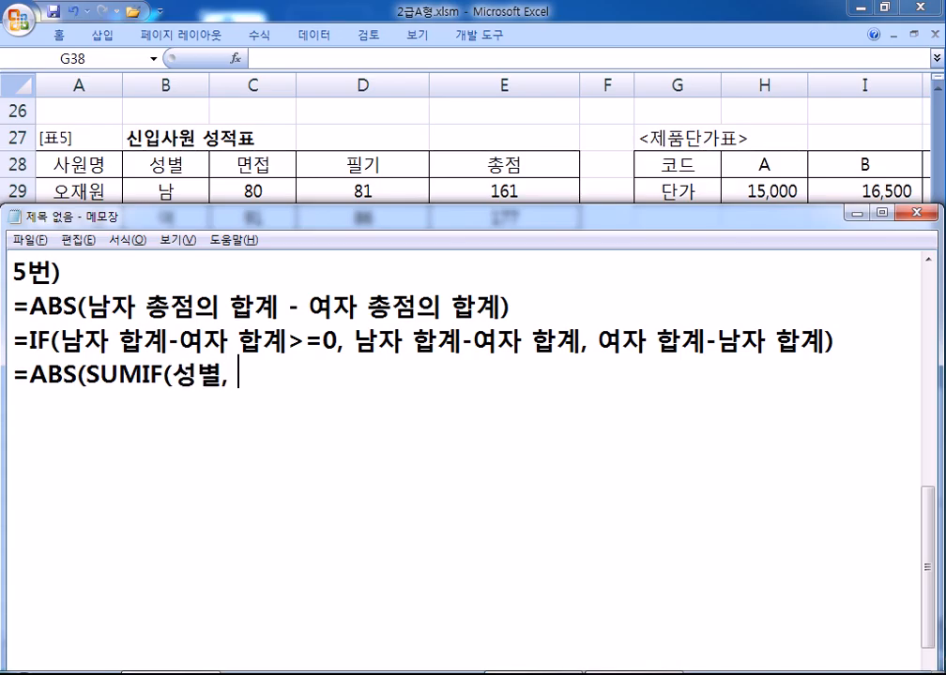
{"action": "type", "text": "\"남\", 총점) -"}
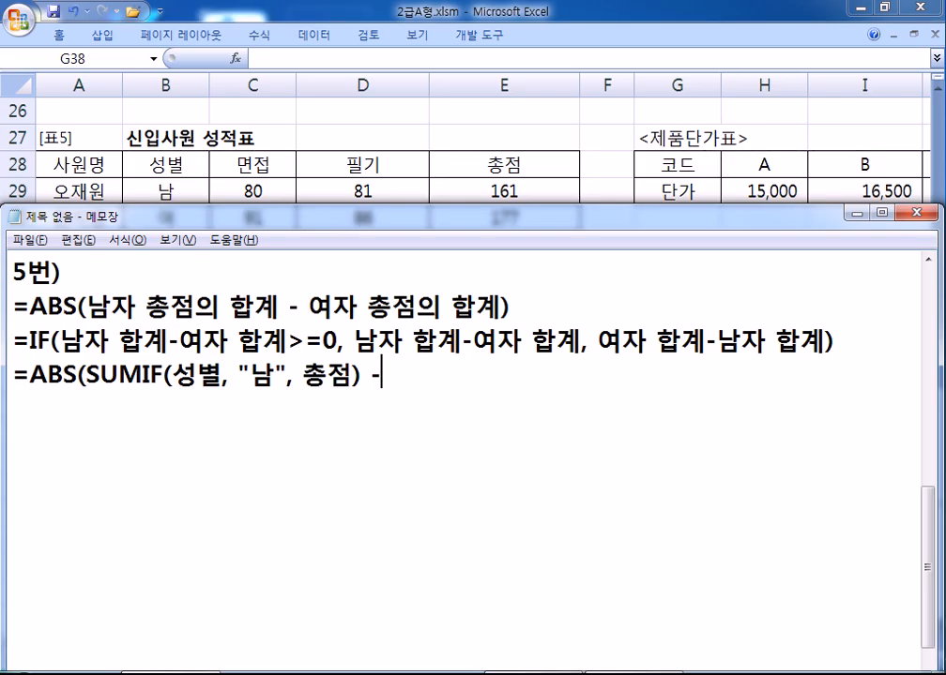
{"action": "type", "text": "SUMIF("}
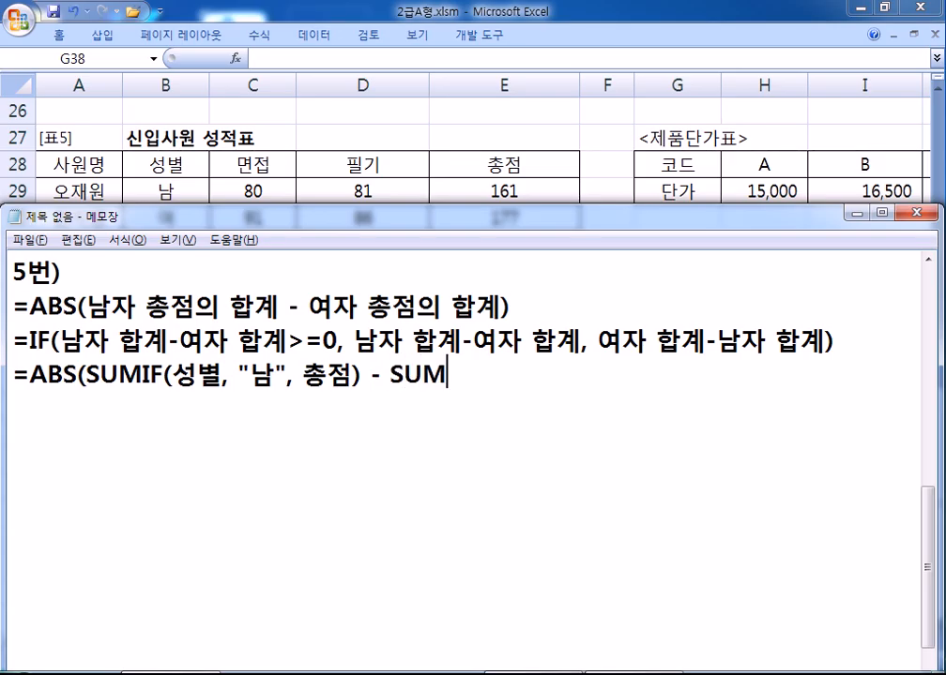
{"action": "type", "text": "성별,"}
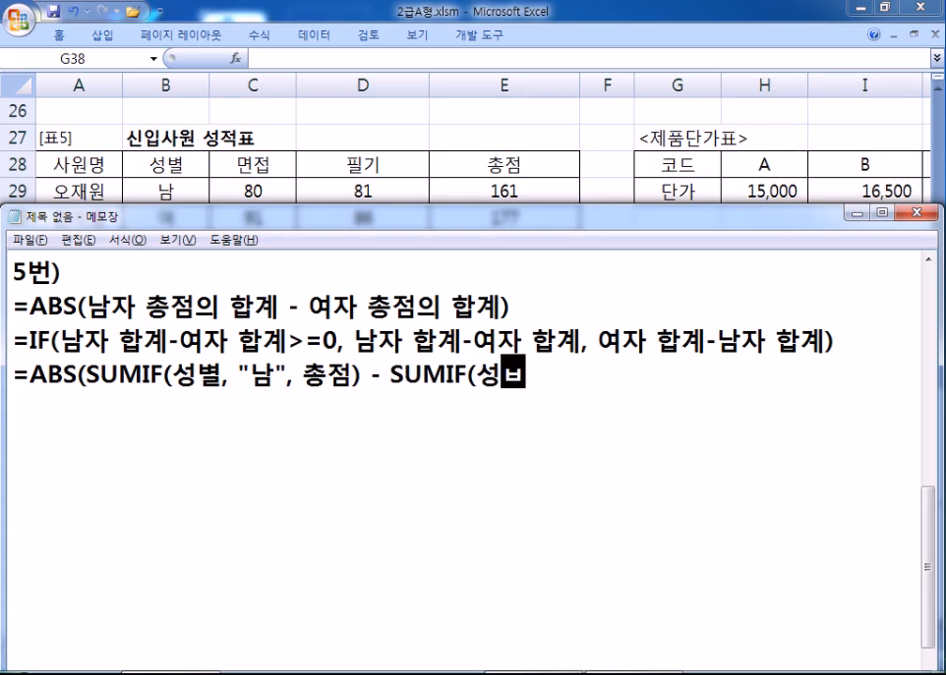
{"action": "type", "text": " \""}
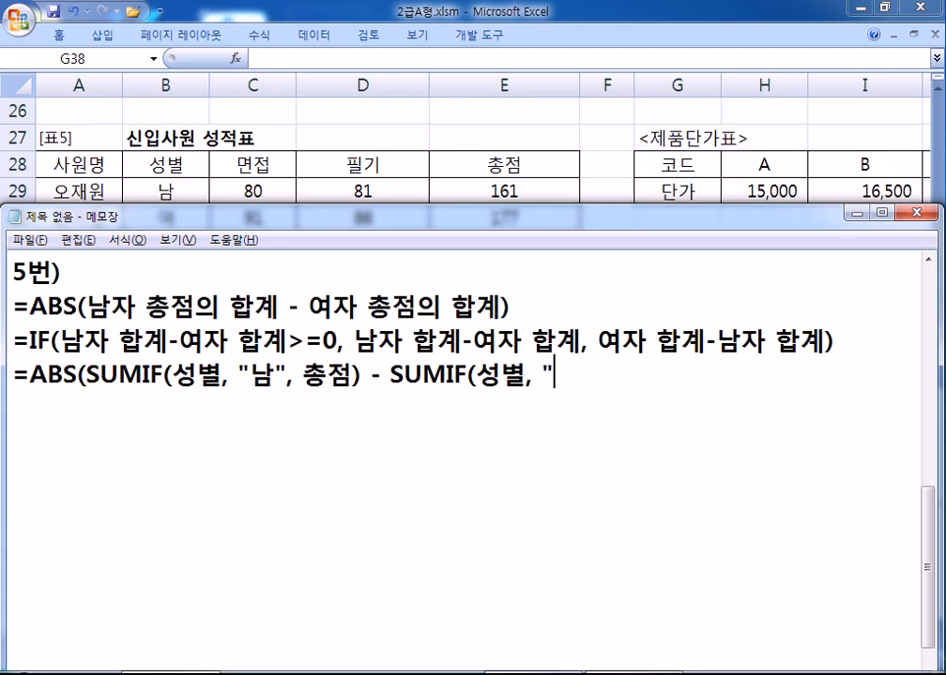
{"action": "type", "text": "여\", \"총ㅈ"}
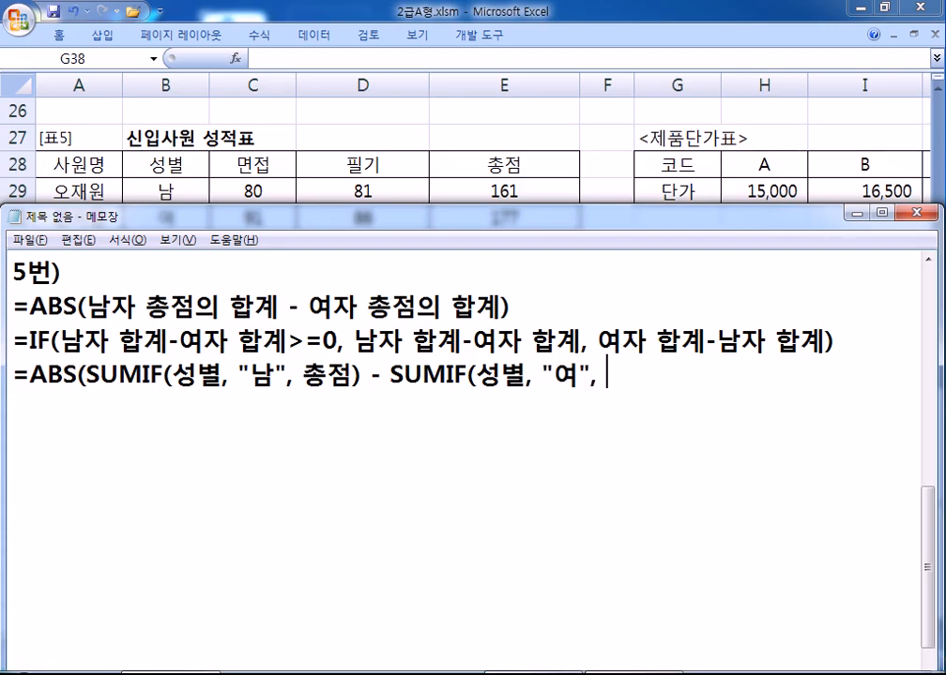
{"action": "key", "text": "BackSpace"}
{"action": "key", "text": "BackSpace"}
{"action": "key", "text": "BackSpace"}
{"action": "type", "text": "총점))"}
{"action": "key", "text": "Return"}
- Select the SUMIF line and move the Notepad window higher up
{"action": "key", "text": "Up"}
{"action": "key", "text": "shift+Down"}
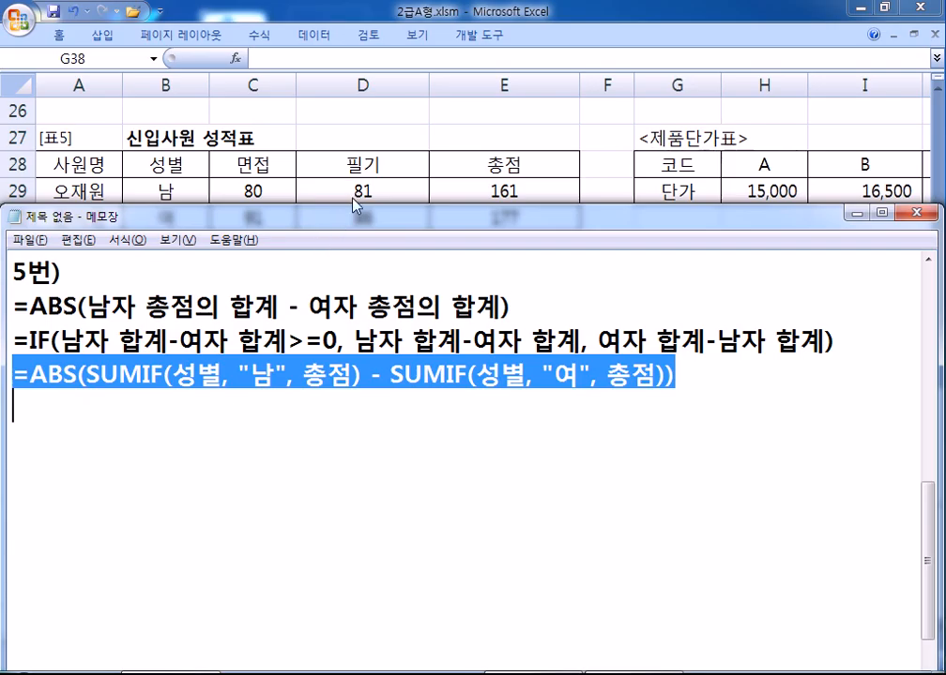
{"action": "left_click_drag", "start_coordinate": [350, 218], "coordinate": [362, 68]}
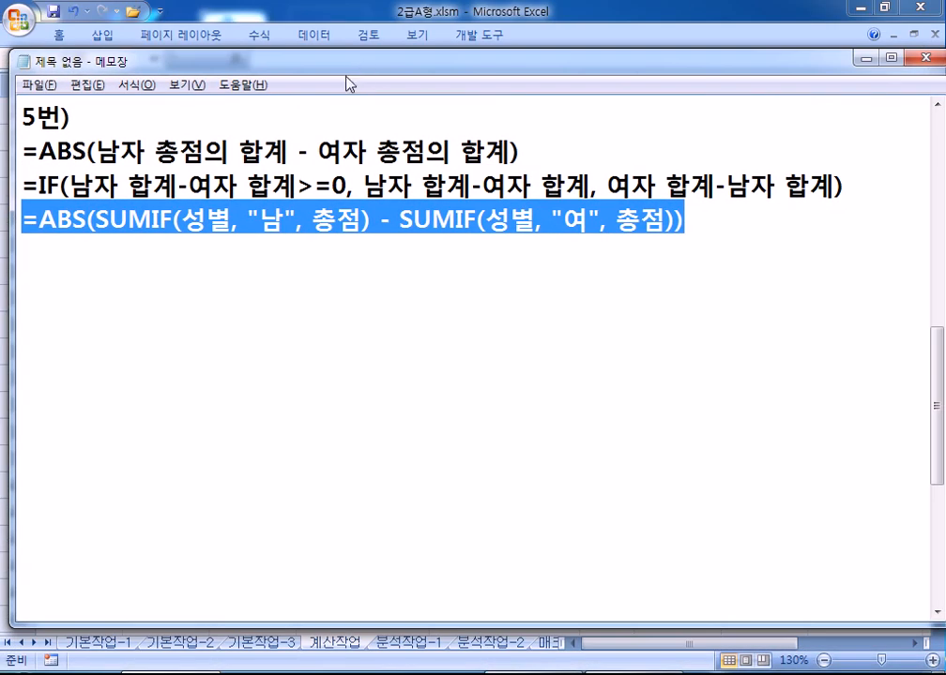
- Duplicate the SUMIF formula line onto a new line below
{"action": "left_click", "coordinate": [179, 263]}
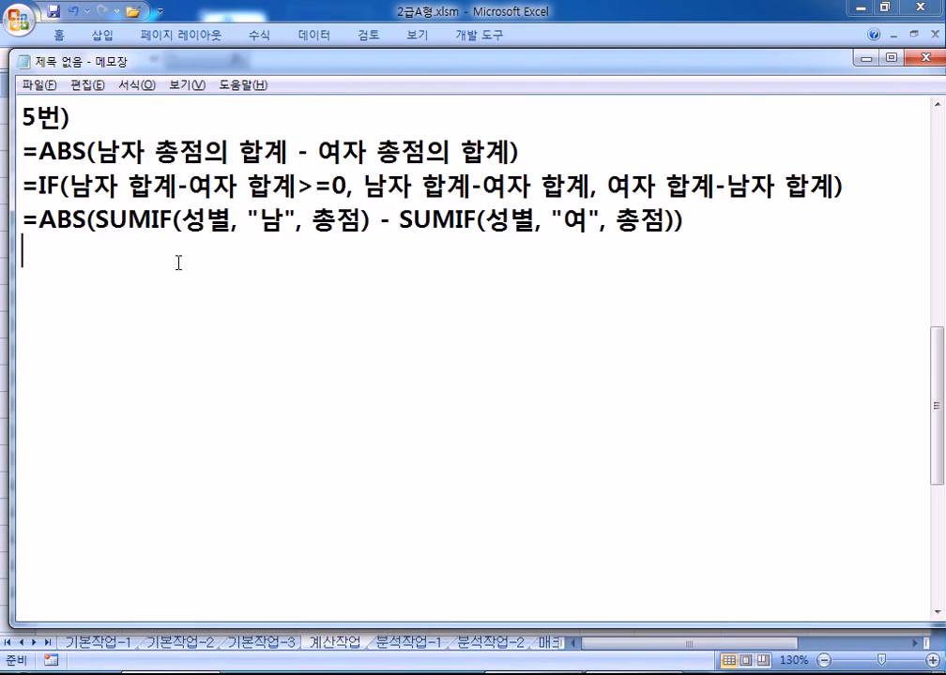
{"action": "key", "text": "Up"}
{"action": "key", "text": "shift+Down"}
{"action": "key", "text": "ctrl+c"}
{"action": "left_click", "coordinate": [177, 246]}
{"action": "key", "text": "ctrl+v"}
- Replace 성별 with B29:B38 in both SUMIFs of the copied line
{"action": "double_click", "coordinate": [208, 255]}
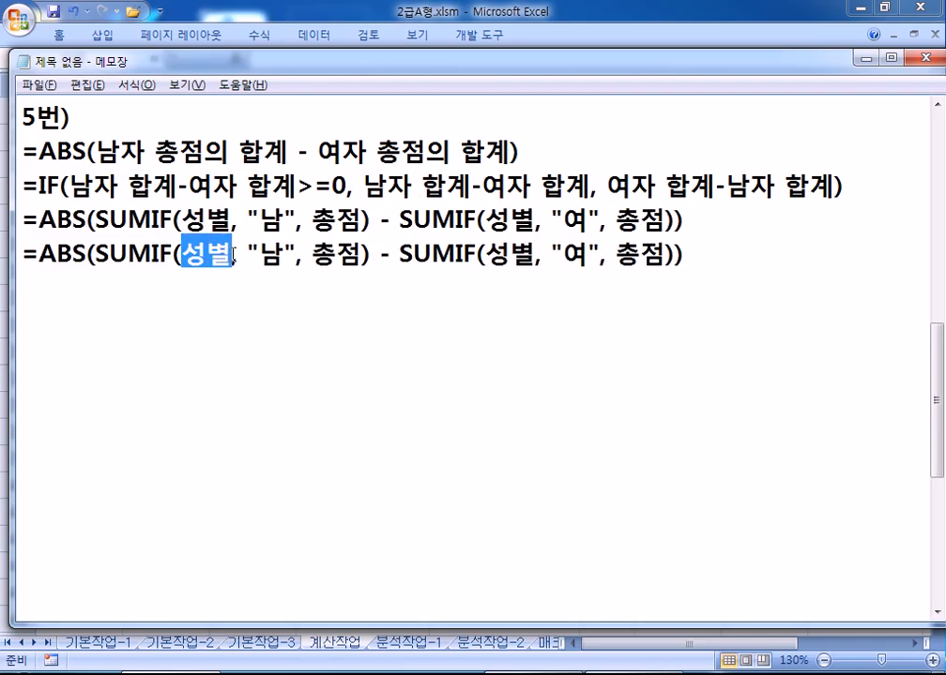
{"action": "key", "text": "alt+Tab"}
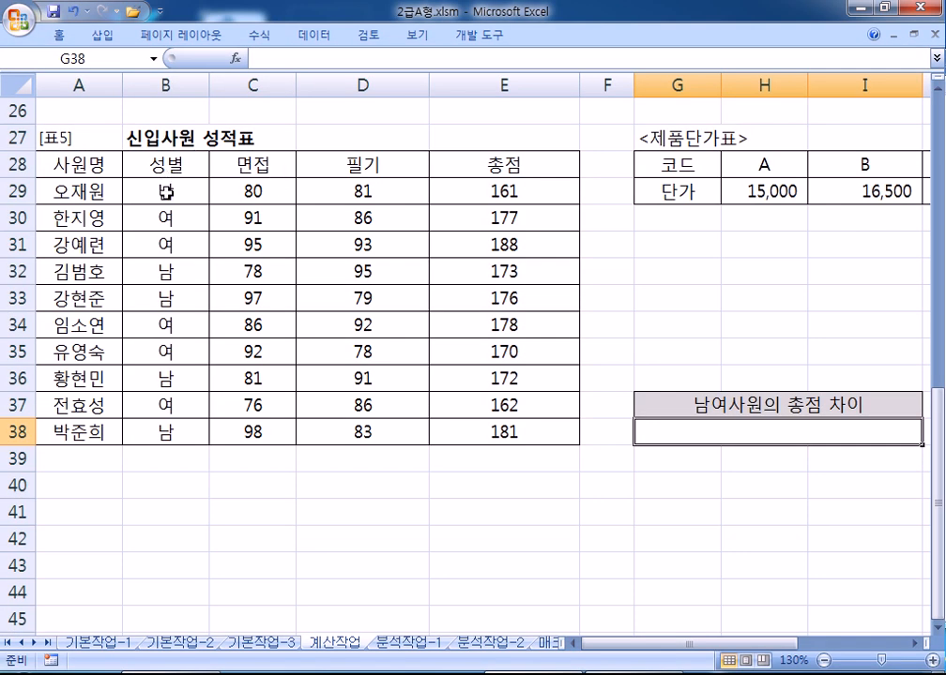
{"action": "key", "text": "alt+Tab"}
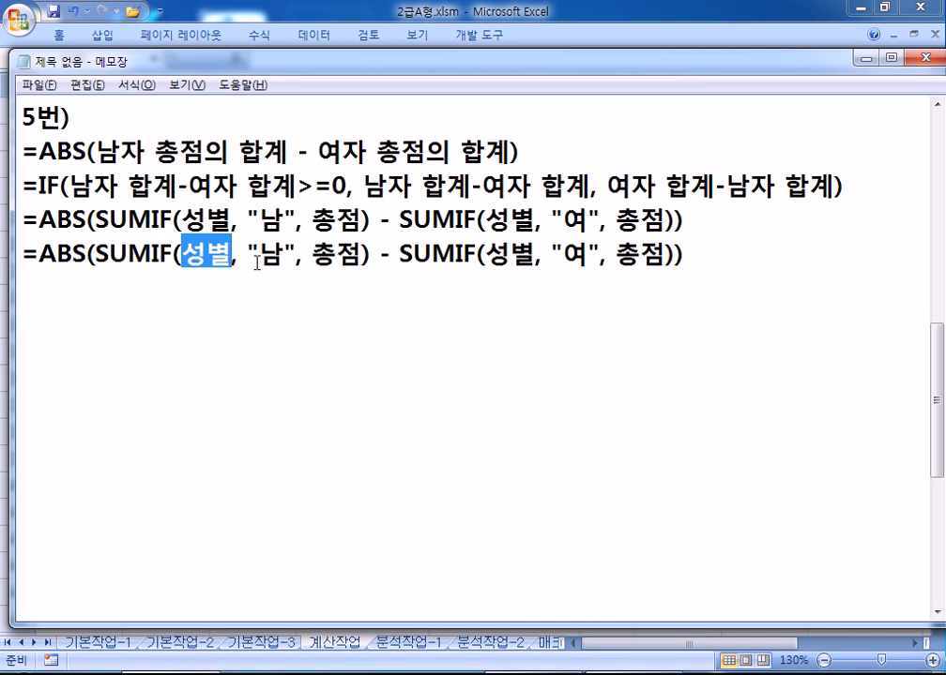
{"action": "type", "text": "B29"}
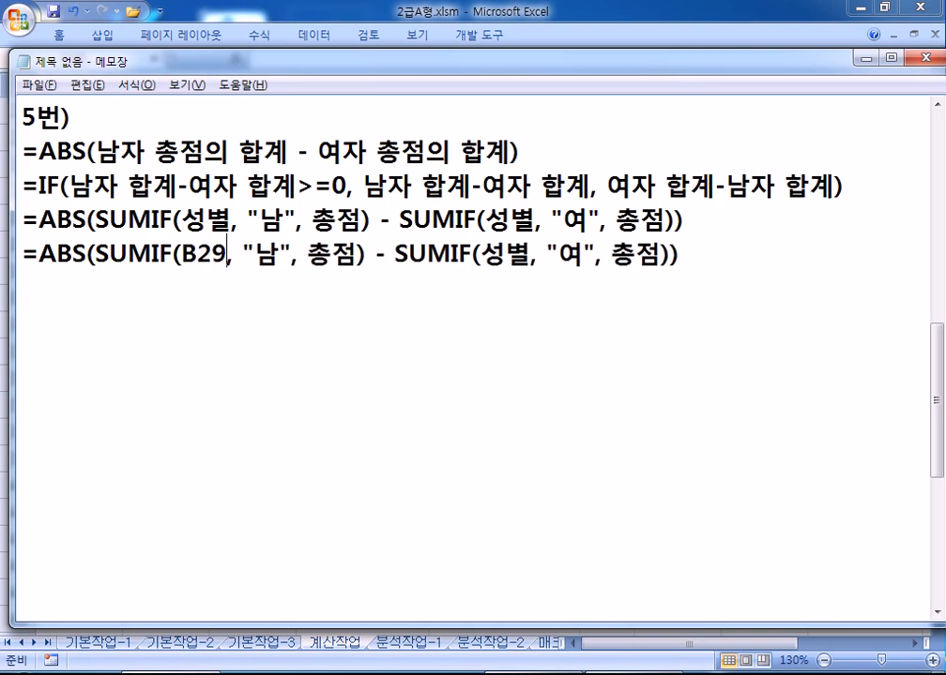
{"action": "type", "text": ":B"}
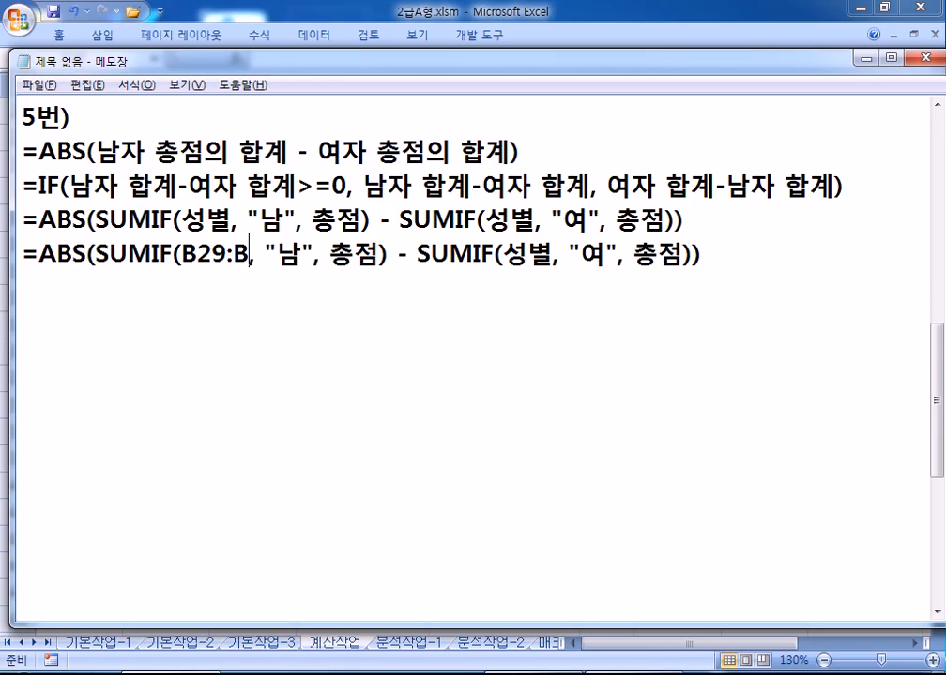
{"action": "type", "text": "38"}
{"action": "left_click_drag", "start_coordinate": [183, 253], "coordinate": [281, 254]}
{"action": "left_click_drag", "start_coordinate": [532, 254], "coordinate": [577, 254]}
{"action": "key", "text": "ctrl+v"}
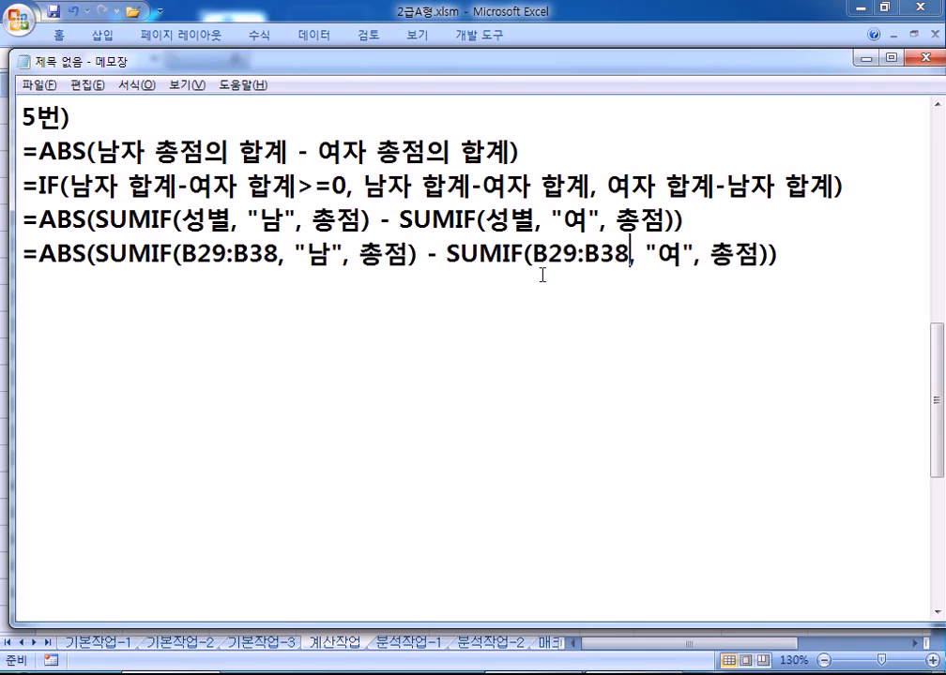
- Replace 총점 with E29:E38 in both SUMIFs
{"action": "key", "text": "alt+Tab"}
{"action": "key", "text": "alt+Tab"}
{"action": "left_click_drag", "start_coordinate": [360, 253], "coordinate": [406, 253]}
{"action": "type", "text": "E29:E38"}
{"action": "left_click_drag", "start_coordinate": [361, 246], "coordinate": [452, 251]}
{"action": "left_click_drag", "start_coordinate": [756, 254], "coordinate": [803, 254]}
{"action": "key", "text": "ctrl+v"}
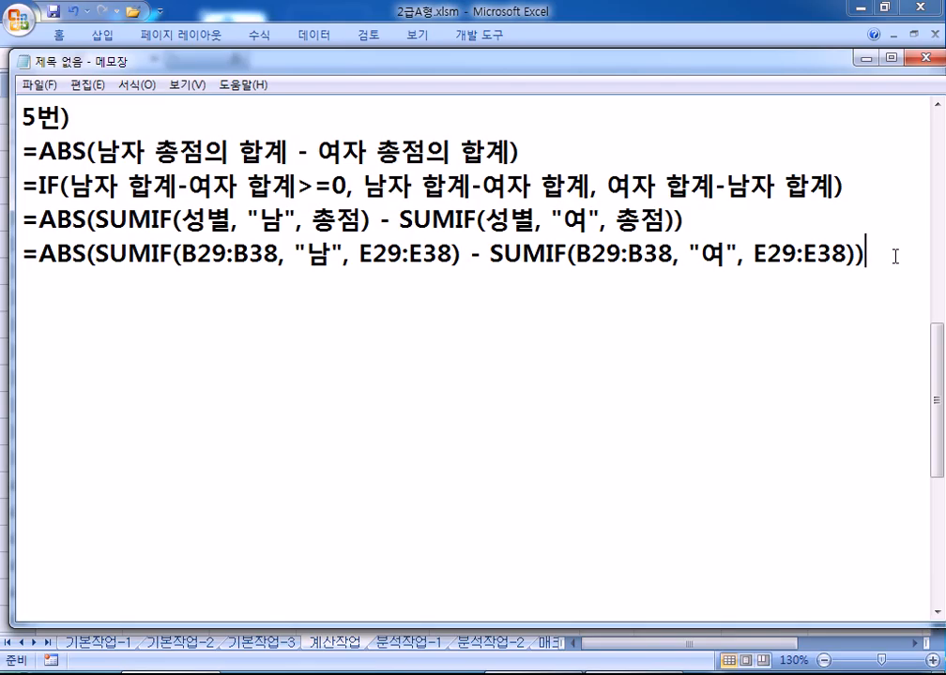
- Copy the finished range-based formula line
{"action": "left_click_drag", "start_coordinate": [895, 256], "coordinate": [21, 255]}
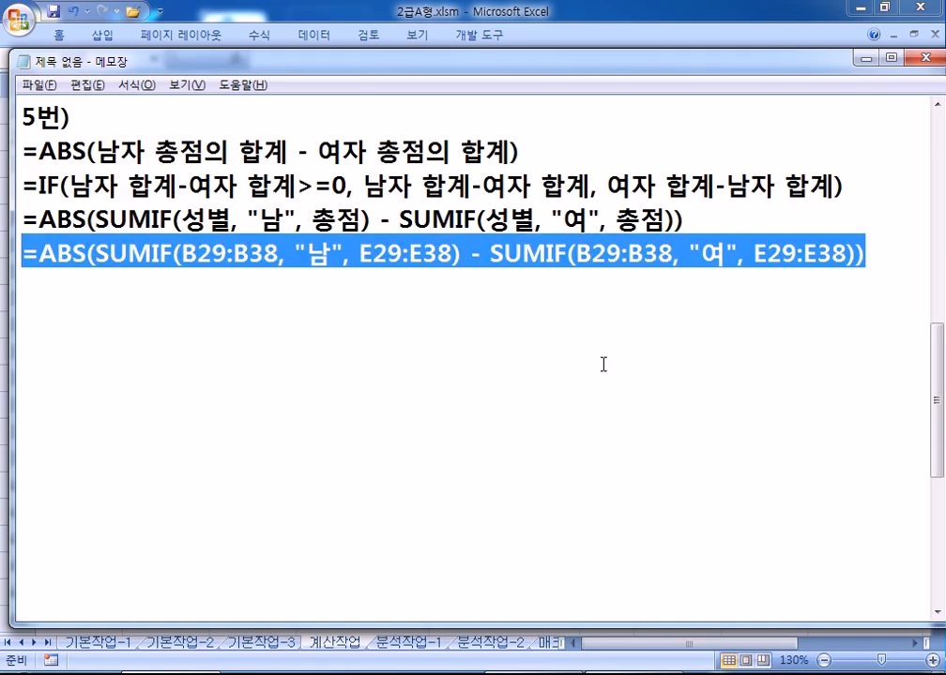
{"action": "key", "text": "ctrl+c"}
{"action": "key", "text": "alt+Tab"}
- Paste the ABS/SUMIF formula into G38, giving a difference of 12
{"action": "double_click", "coordinate": [703, 432]}
{"action": "key", "text": "ctrl+v"}
{"action": "key", "text": "Return"}
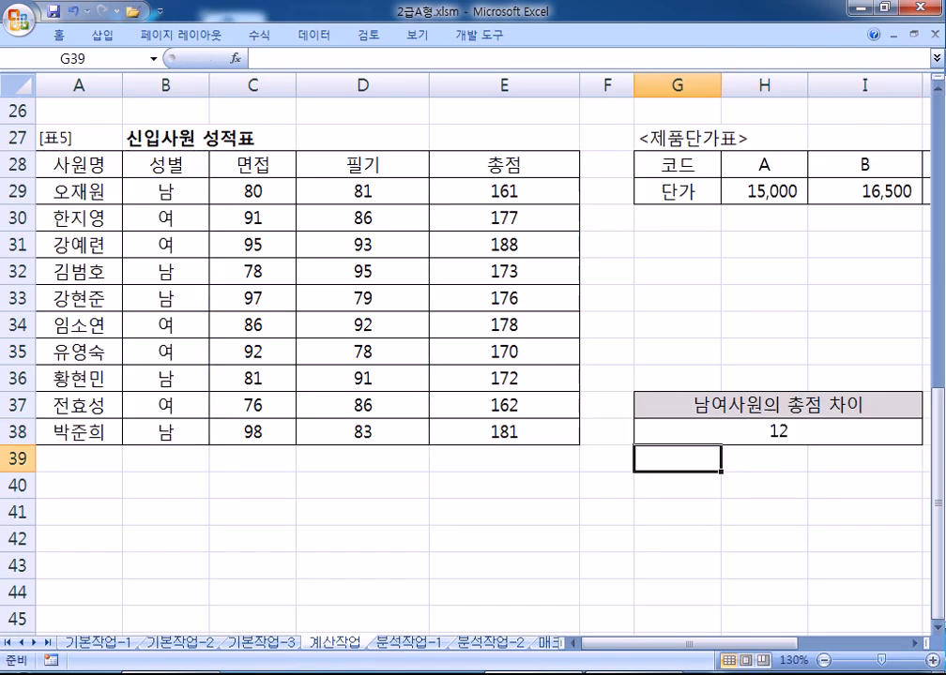
{"action": "left_click", "coordinate": [741, 431]}
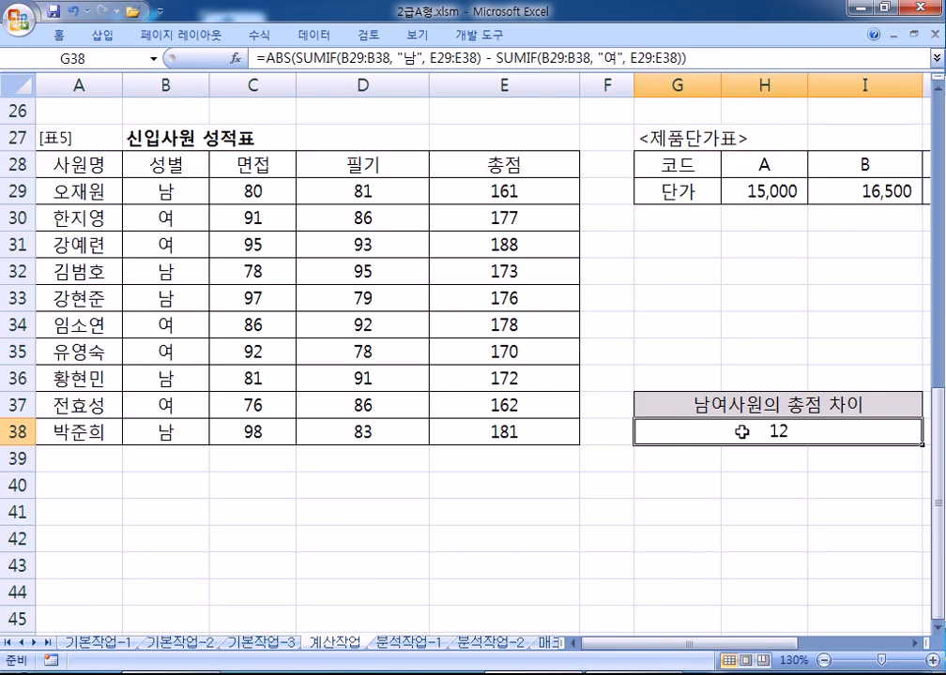
- Review the ABS and both SUMIF arguments in Function Arguments, then cancel
{"action": "left_click", "coordinate": [234, 57]}
{"action": "left_click_drag", "start_coordinate": [262, 153], "coordinate": [583, 213]}
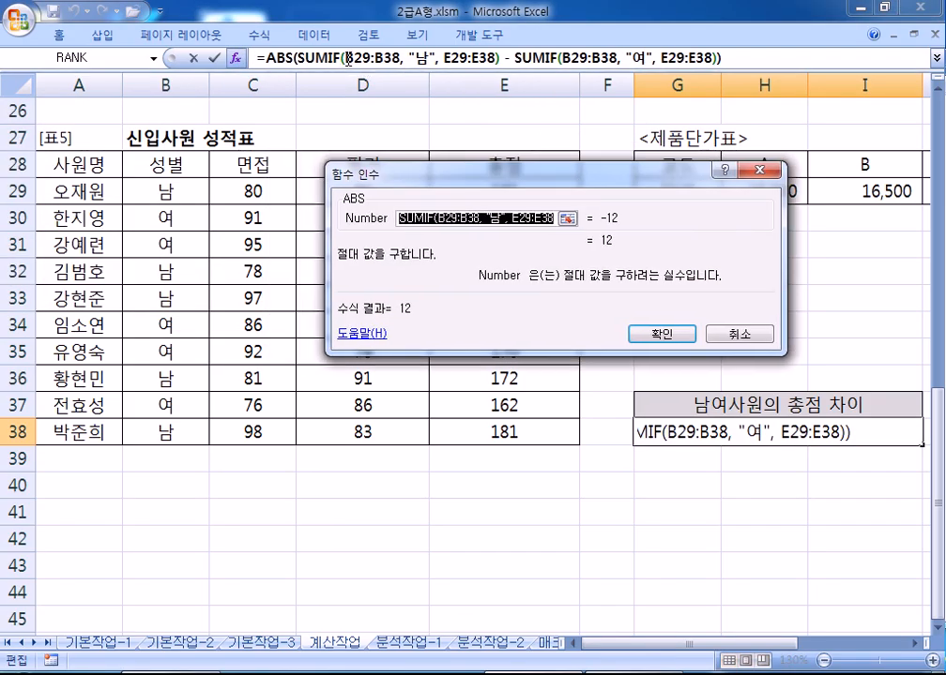
{"action": "left_click", "coordinate": [347, 57]}
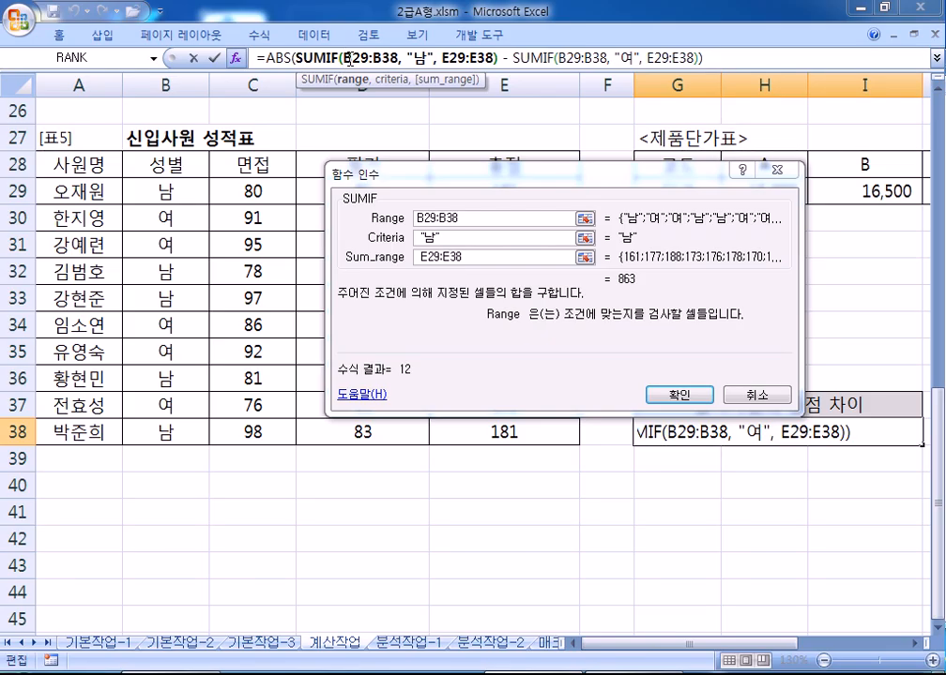
{"action": "left_click", "coordinate": [570, 59]}
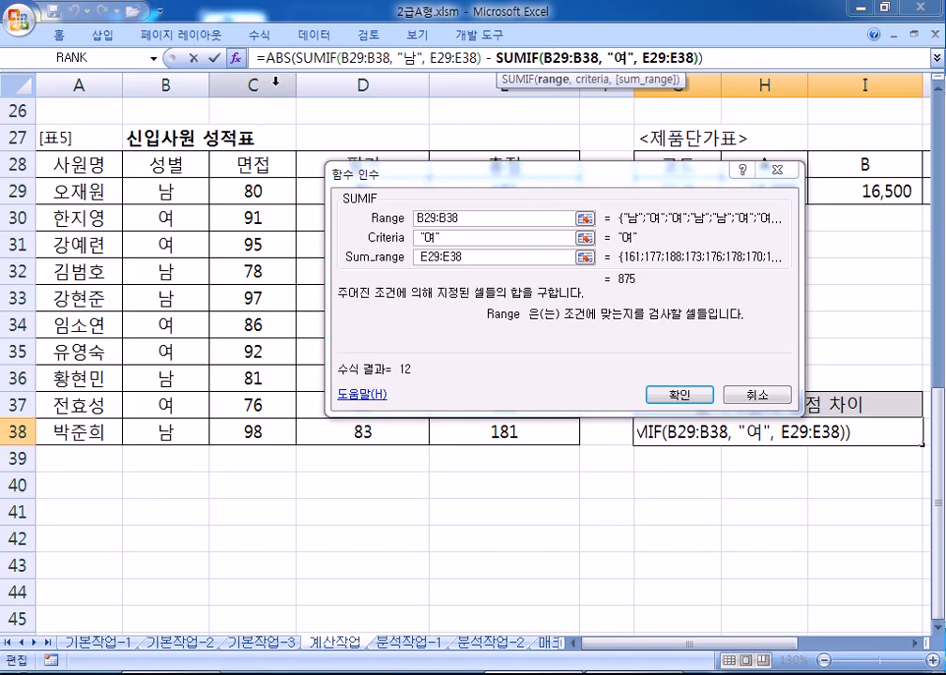
{"action": "left_click", "coordinate": [741, 398]}
- Deselect G38 and the formula line in Notepad, back in Excel
{"action": "left_click", "coordinate": [115, 460]}
{"action": "key", "text": "alt+Tab"}
{"action": "left_click", "coordinate": [34, 272]}
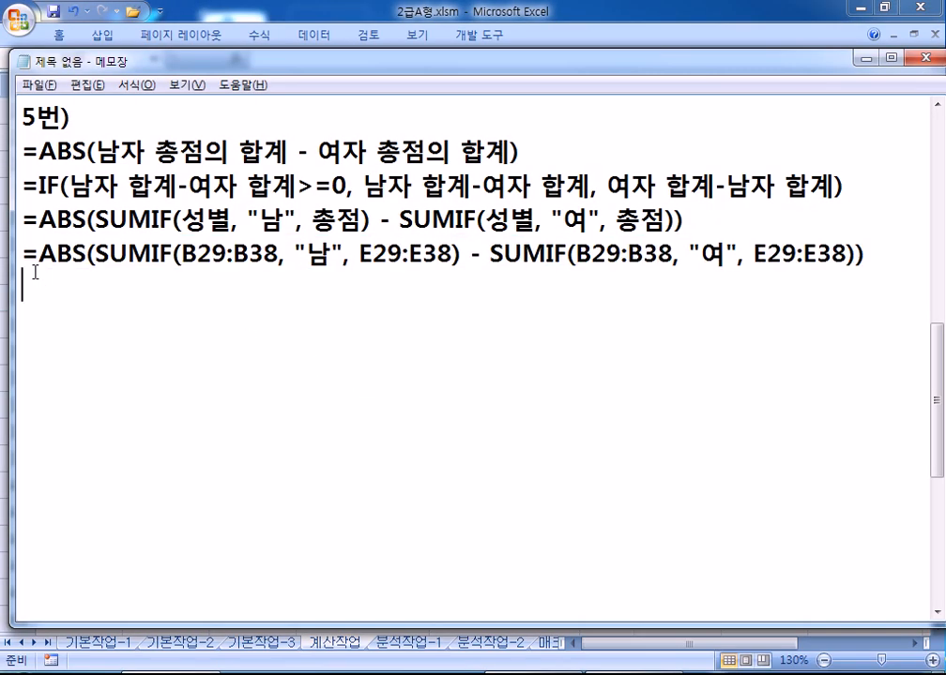
{"action": "key", "text": "alt+Tab"}
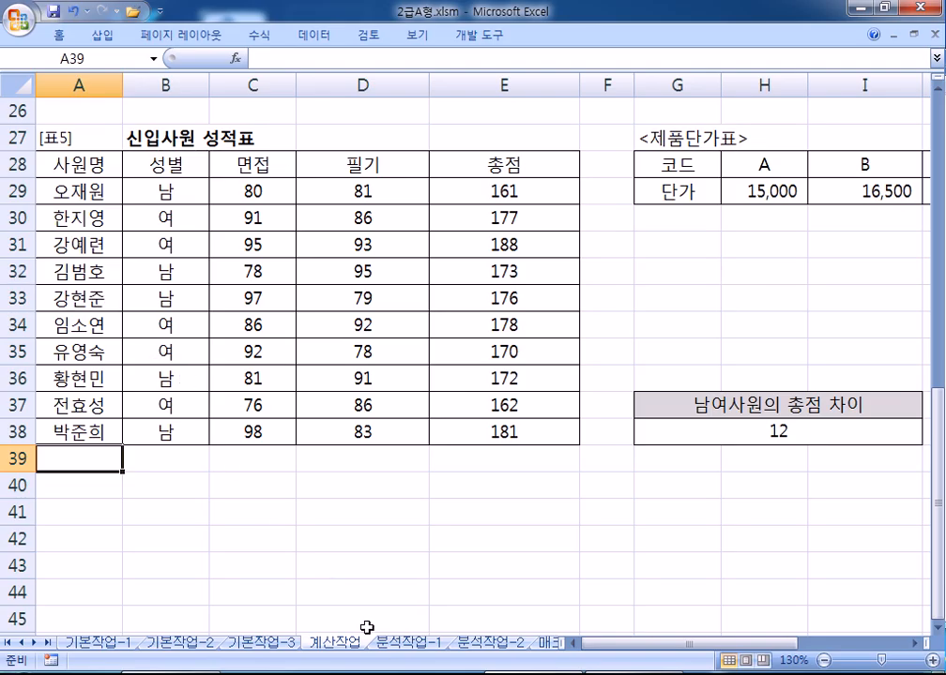
- On the 분석작업-1 sheet, select the patient table A3:F18 and open Sort
{"action": "left_click", "coordinate": [394, 646]}
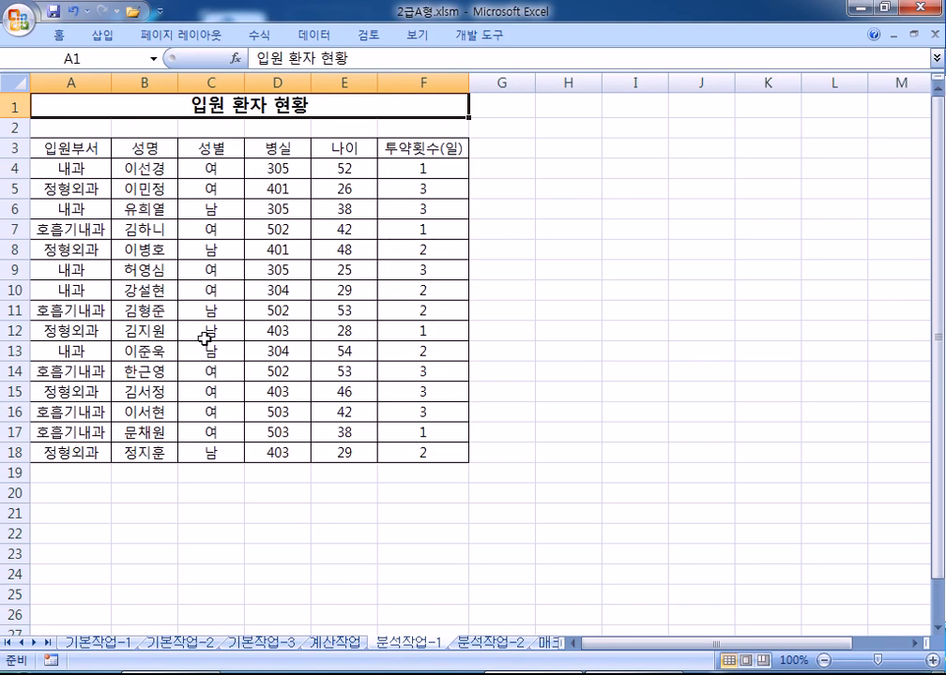
{"action": "double_click", "coordinate": [59, 34]}
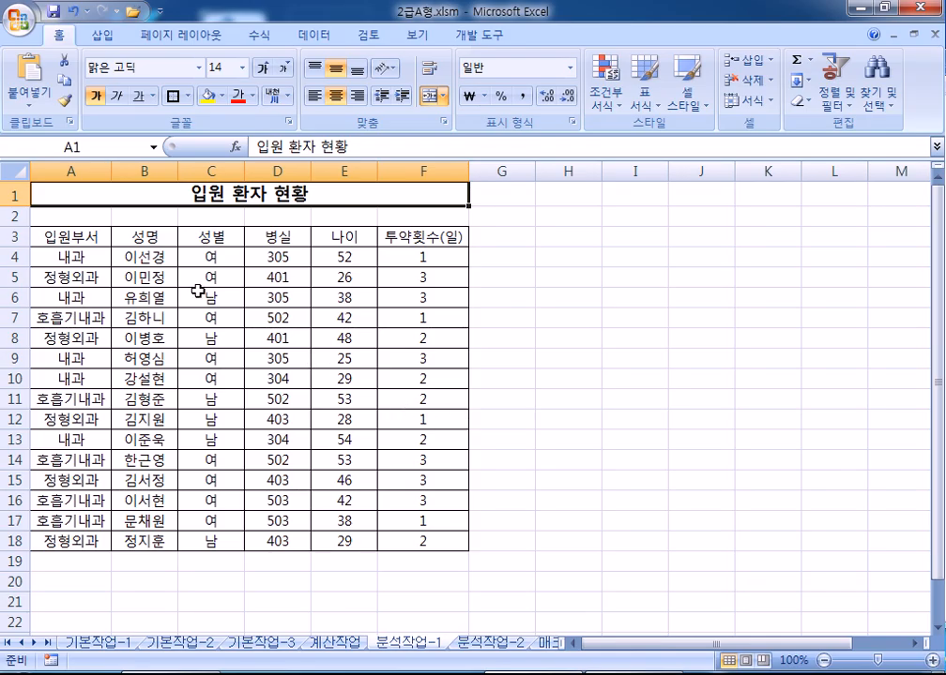
{"action": "left_click_drag", "start_coordinate": [100, 237], "coordinate": [427, 536]}
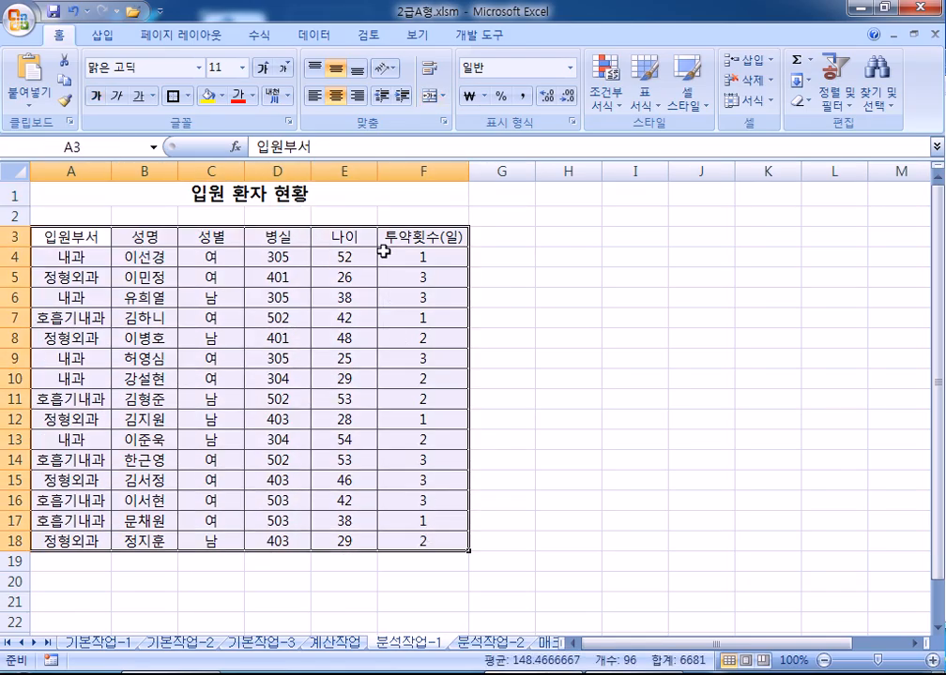
{"action": "left_click", "coordinate": [319, 37]}
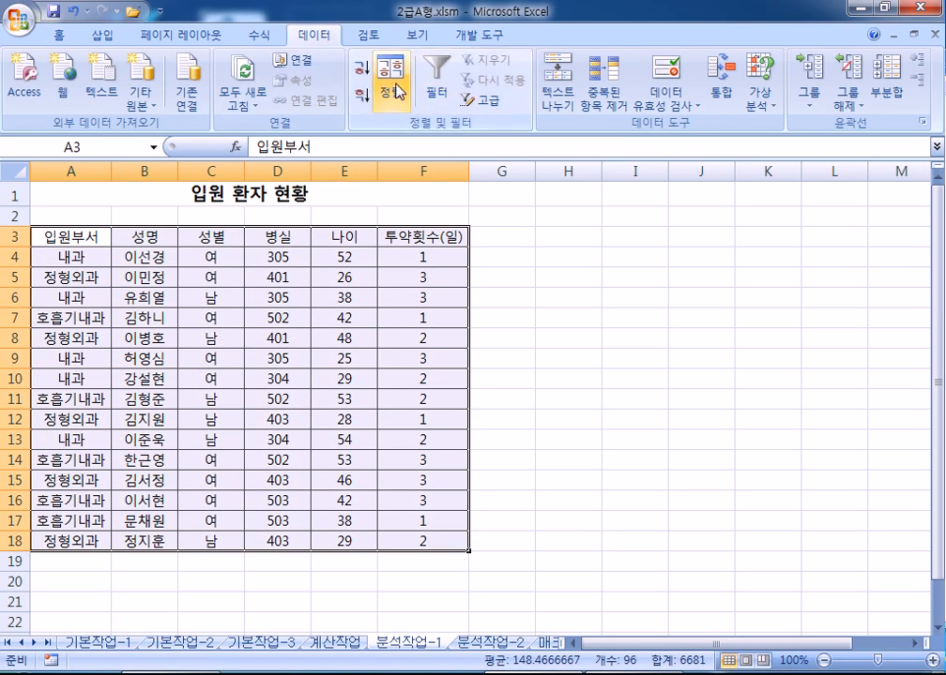
{"action": "left_click", "coordinate": [397, 89]}
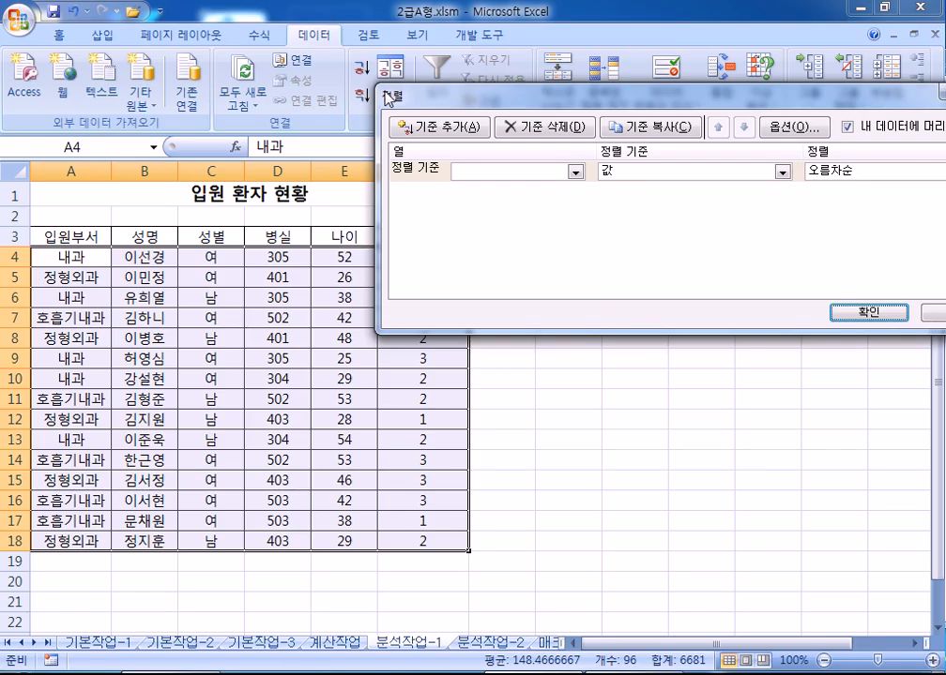
- Set the first sort level to 입원부서 in descending order
{"action": "left_click", "coordinate": [499, 175]}
{"action": "left_click", "coordinate": [503, 188]}
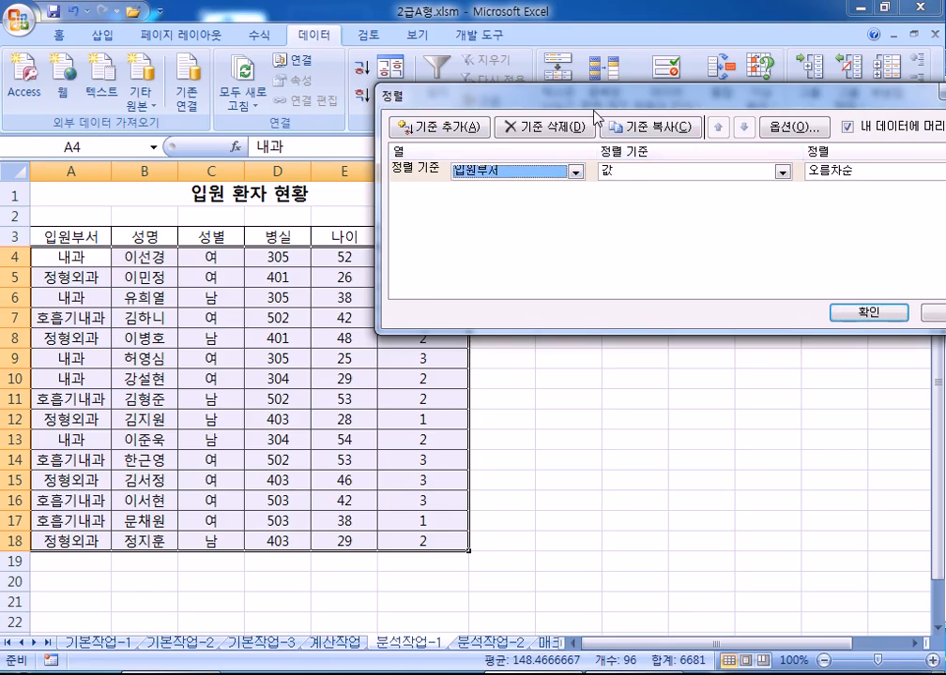
{"action": "left_click_drag", "start_coordinate": [588, 102], "coordinate": [546, 96]}
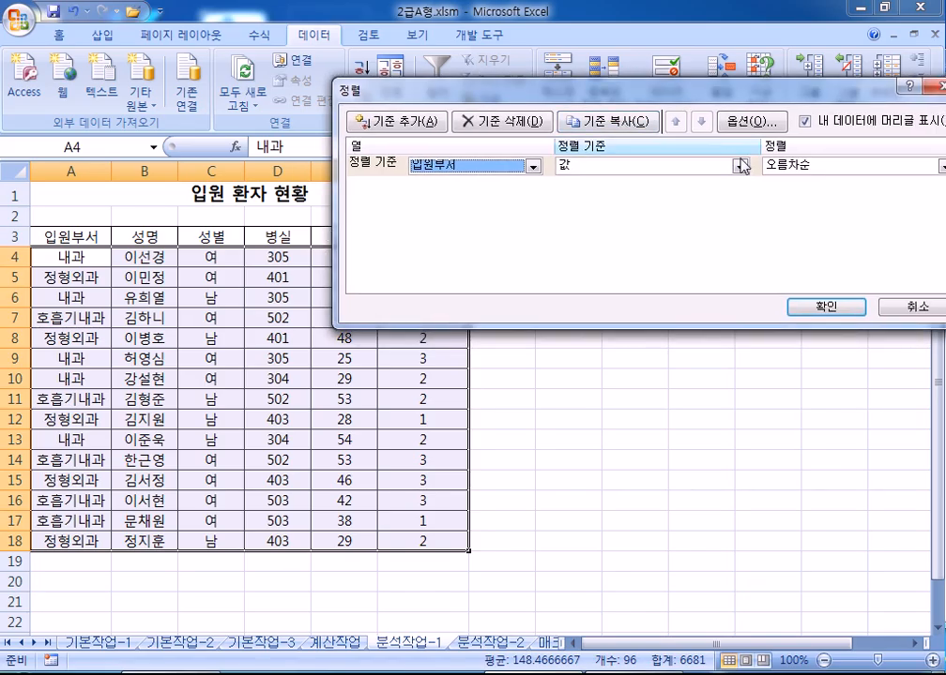
{"action": "left_click", "coordinate": [778, 167]}
{"action": "left_click", "coordinate": [790, 195]}
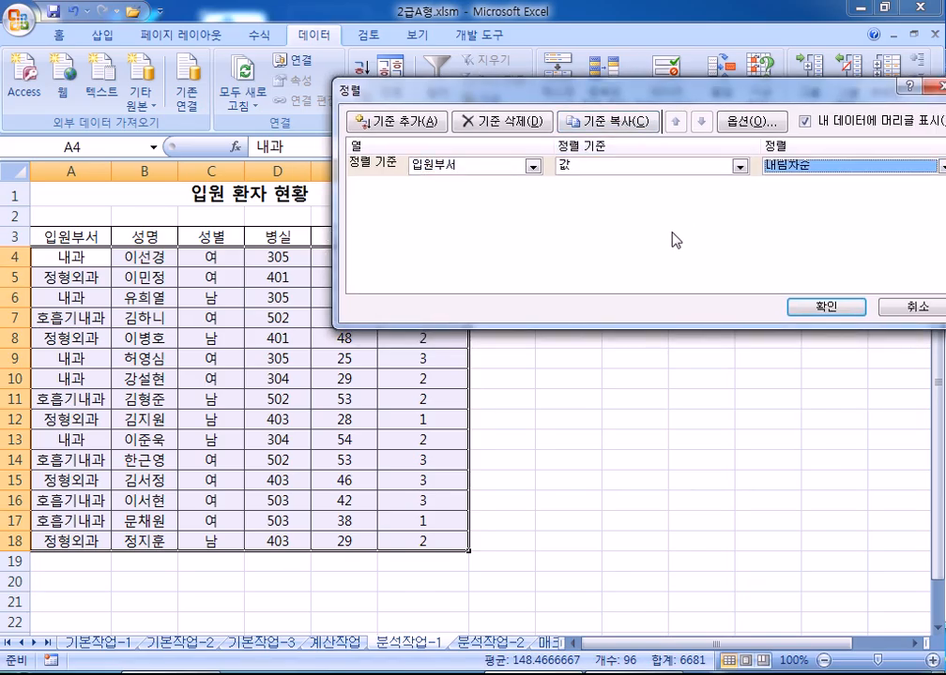
- Add a second sort level on 성별 and apply the sort
{"action": "left_click", "coordinate": [413, 121]}
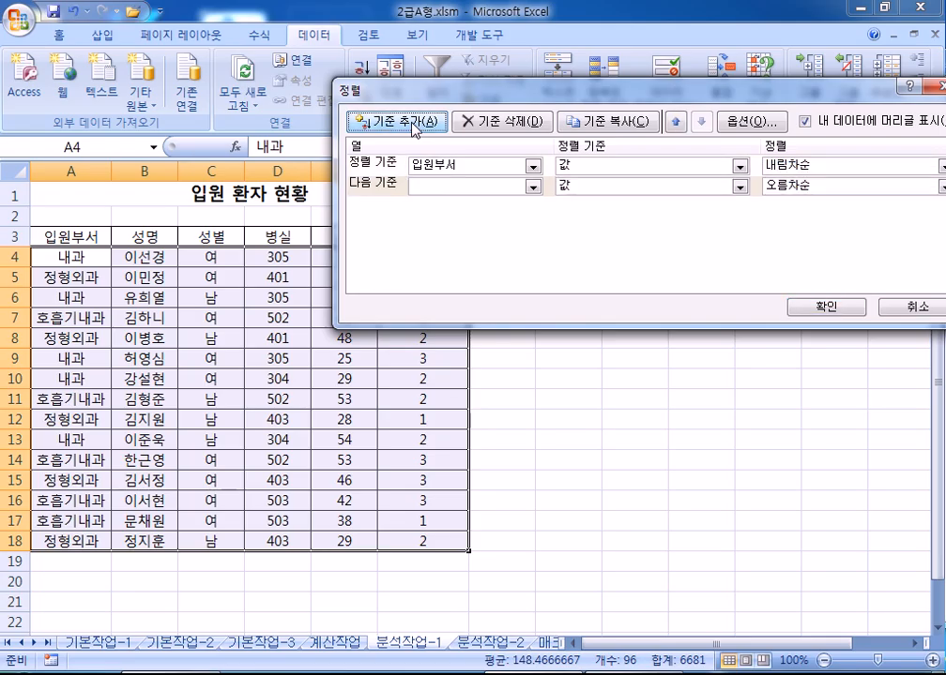
{"action": "left_click", "coordinate": [432, 186]}
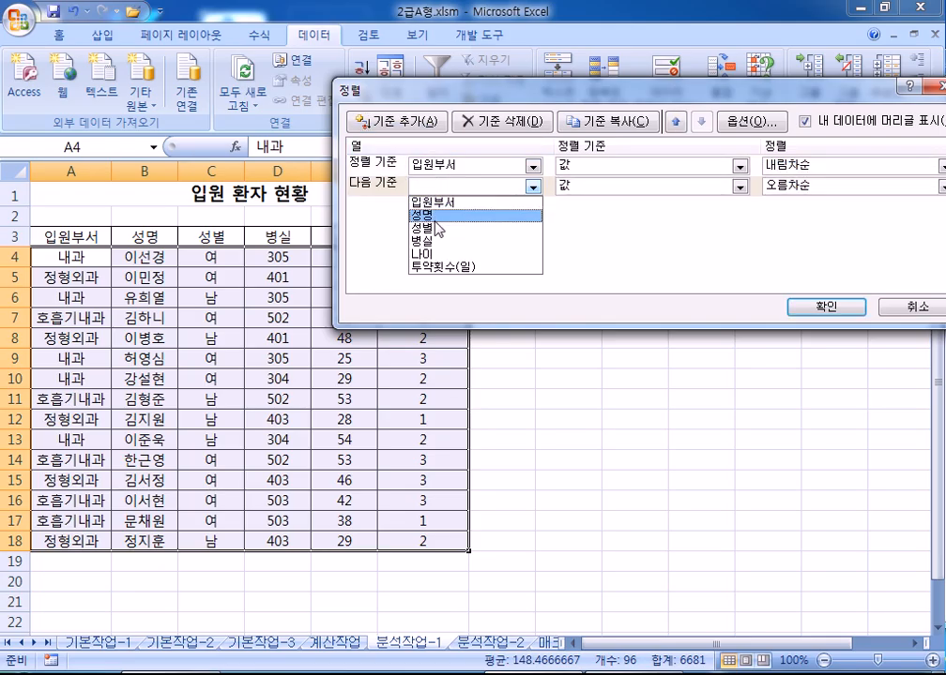
{"action": "left_click", "coordinate": [434, 215]}
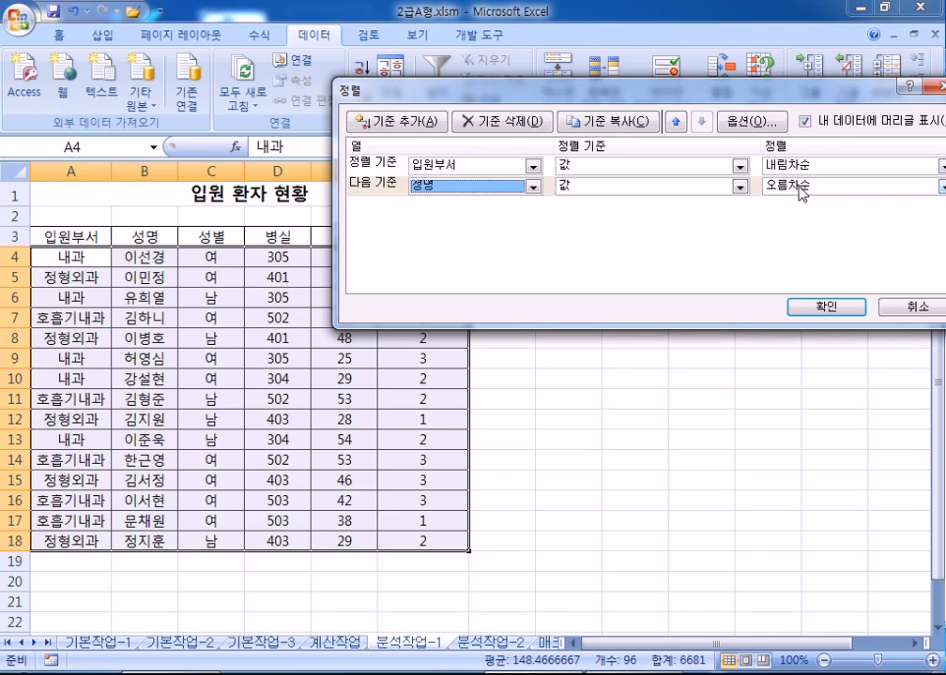
{"action": "left_click", "coordinate": [458, 188]}
{"action": "left_click", "coordinate": [440, 226]}
{"action": "left_click", "coordinate": [803, 309]}
{"action": "left_click_drag", "start_coordinate": [70, 255], "coordinate": [69, 333]}
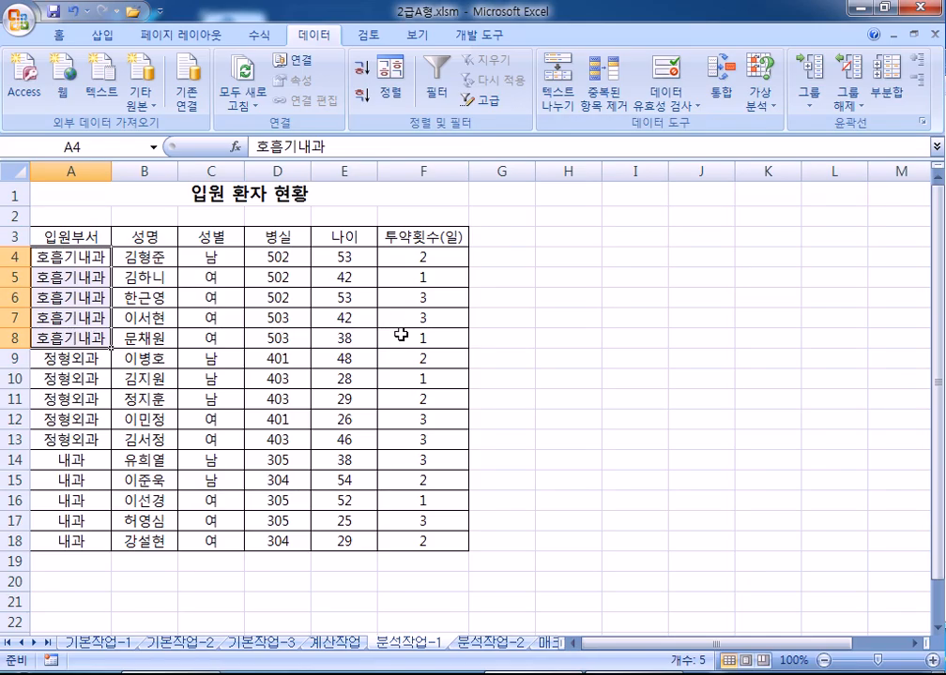
{"action": "left_click", "coordinate": [168, 300]}
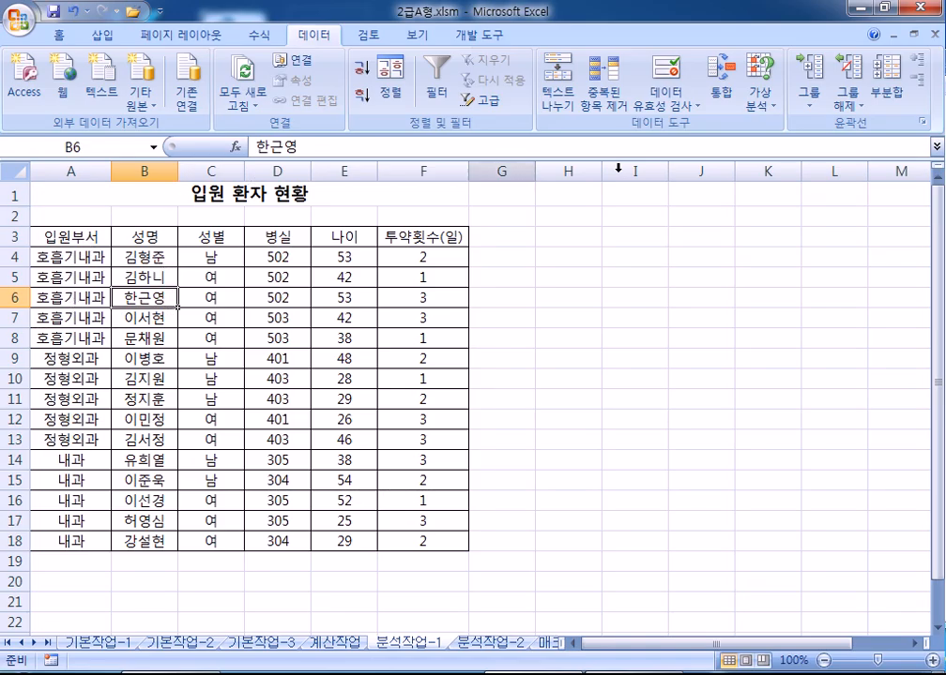
- Insert 최소값 subtotals of 투약횟수(일) grouped by 입원부서
{"action": "left_click", "coordinate": [887, 89]}
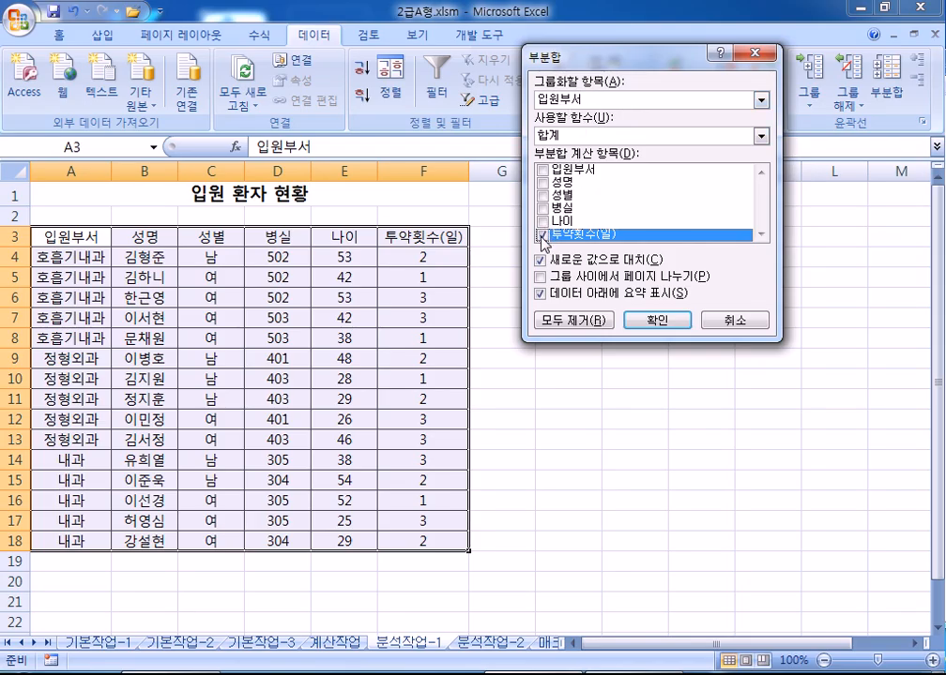
{"action": "left_click", "coordinate": [591, 137]}
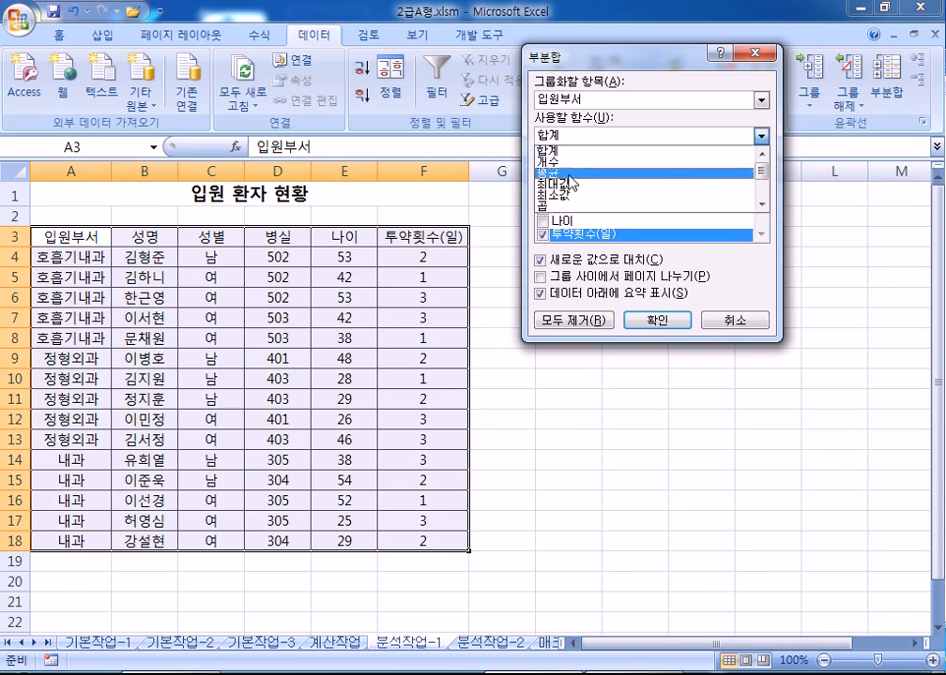
{"action": "left_click", "coordinate": [562, 194]}
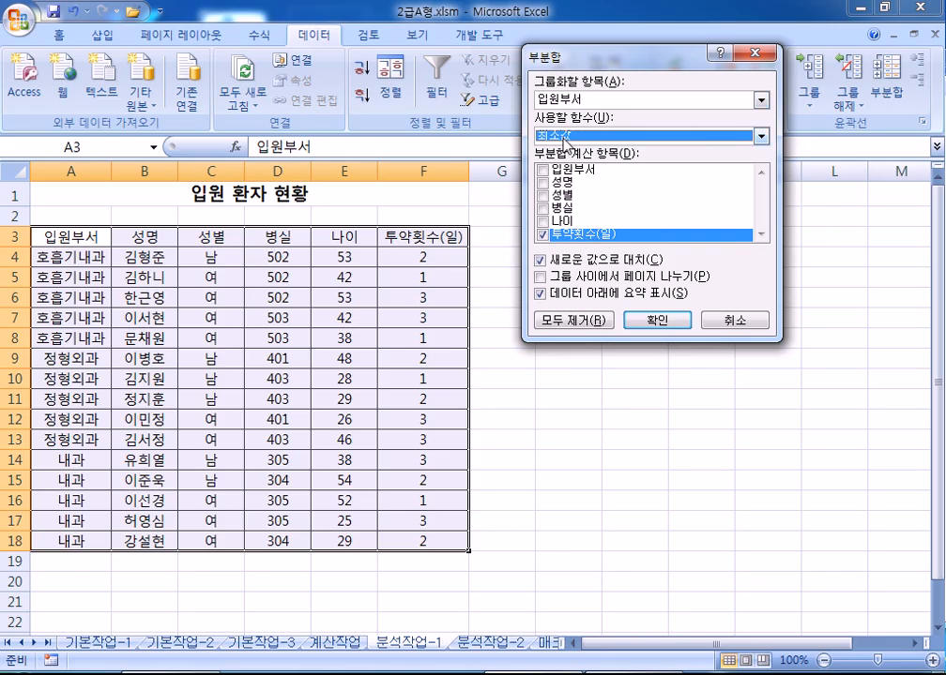
{"action": "left_click", "coordinate": [626, 321]}
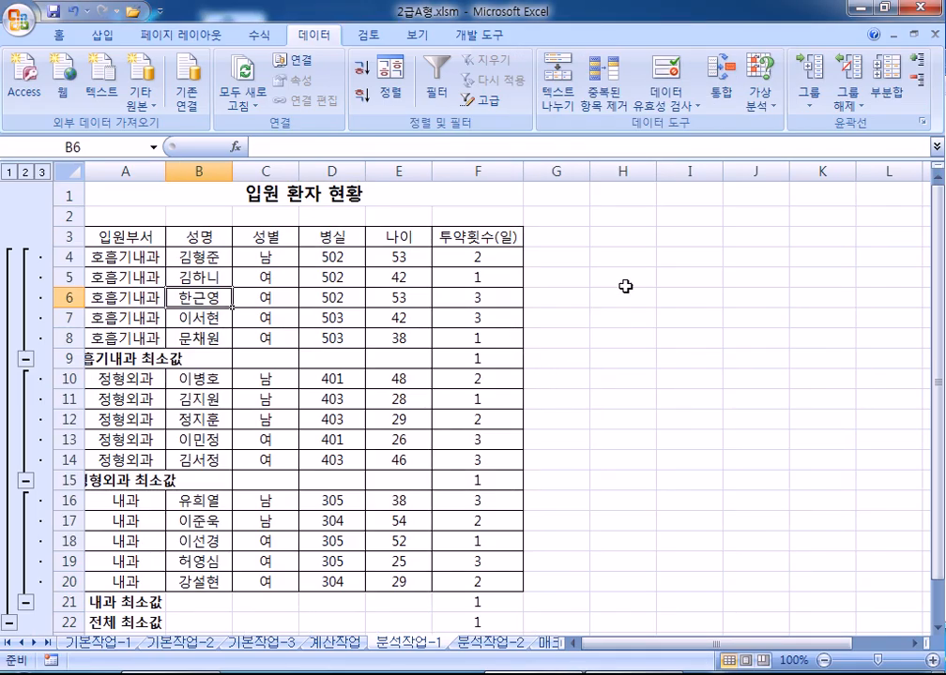
- Add nested 최대값 subtotals of 나이 by 성별, unchecking 새로운 값으로 대치
{"action": "left_click", "coordinate": [887, 92]}
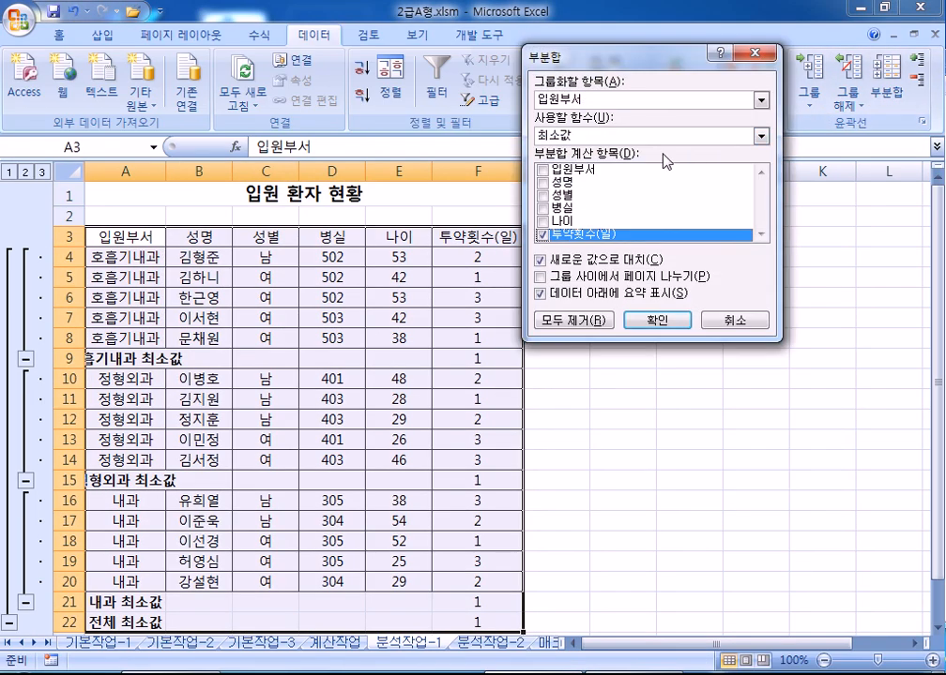
{"action": "left_click", "coordinate": [584, 102]}
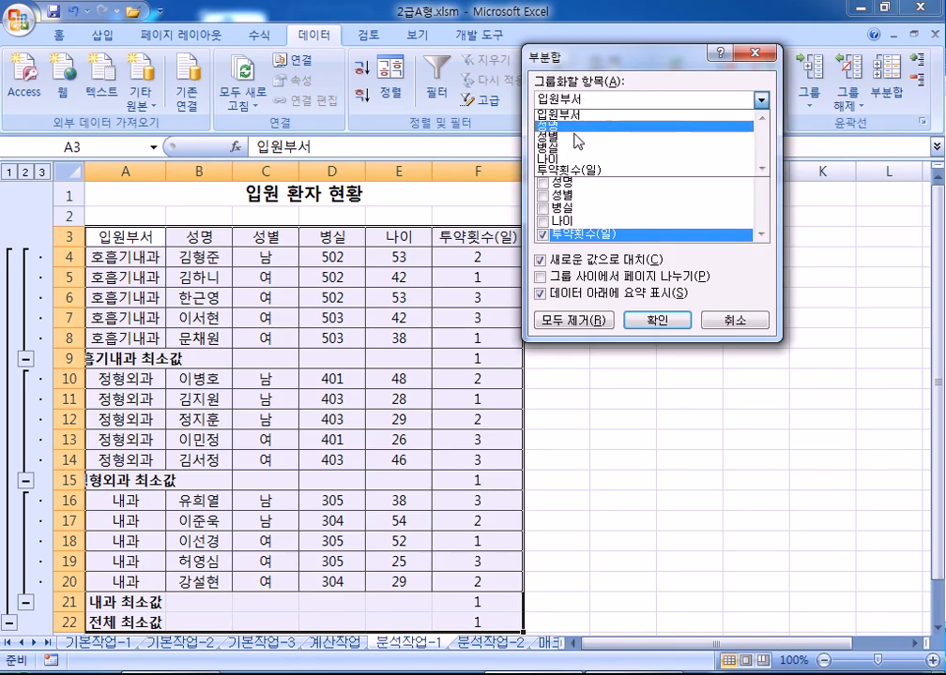
{"action": "left_click", "coordinate": [576, 144]}
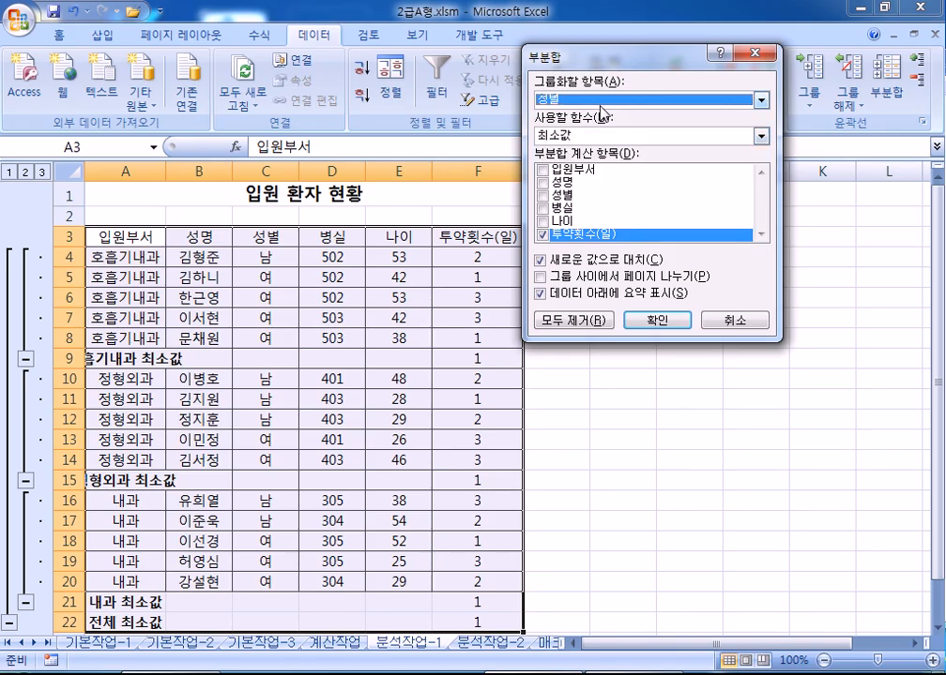
{"action": "left_click", "coordinate": [543, 236]}
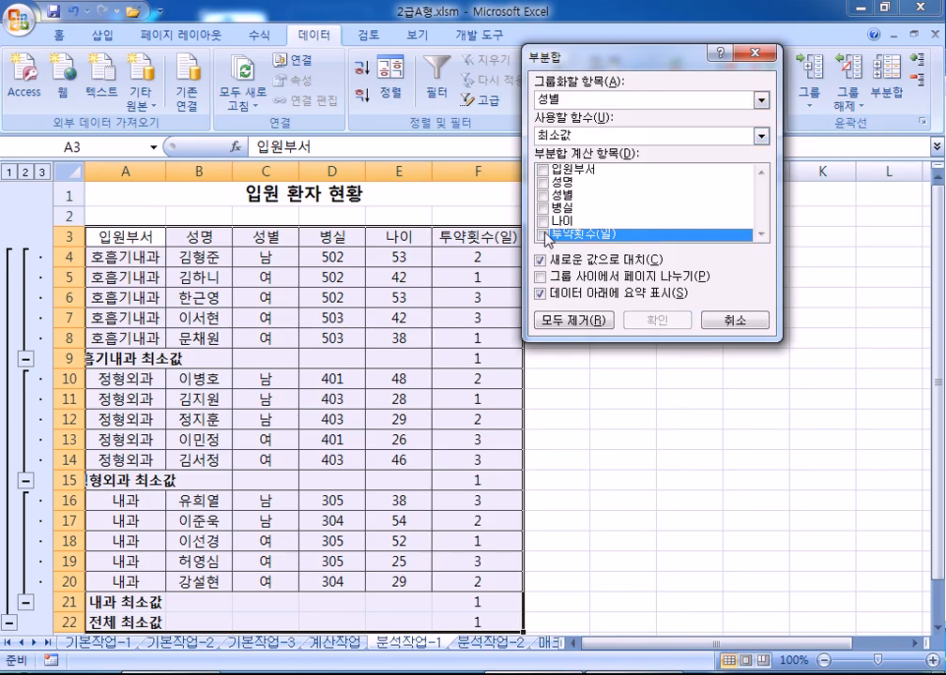
{"action": "left_click", "coordinate": [568, 223]}
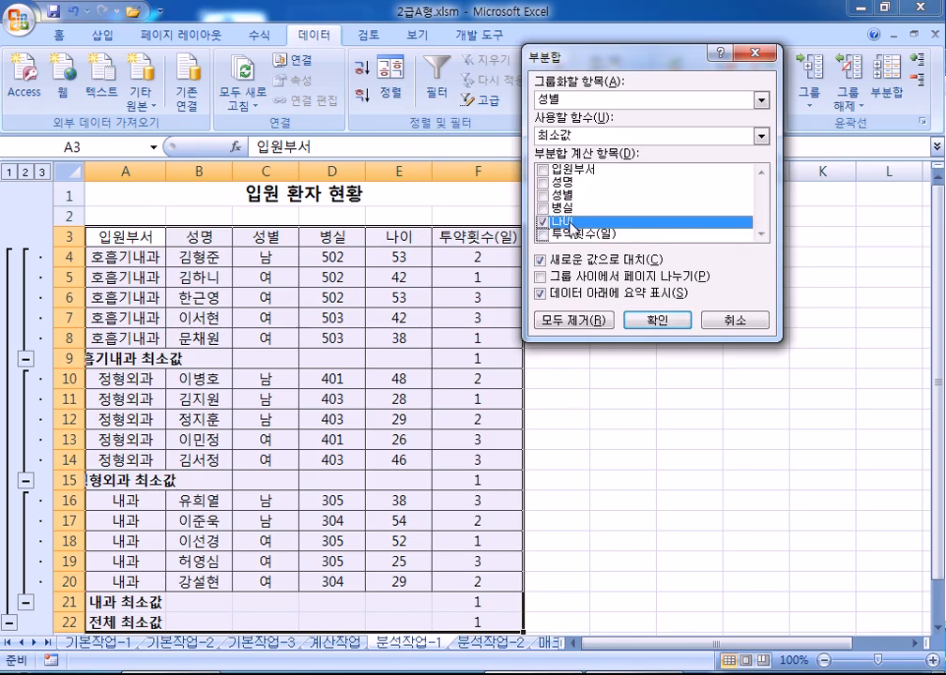
{"action": "left_click", "coordinate": [592, 139]}
{"action": "left_click", "coordinate": [572, 186]}
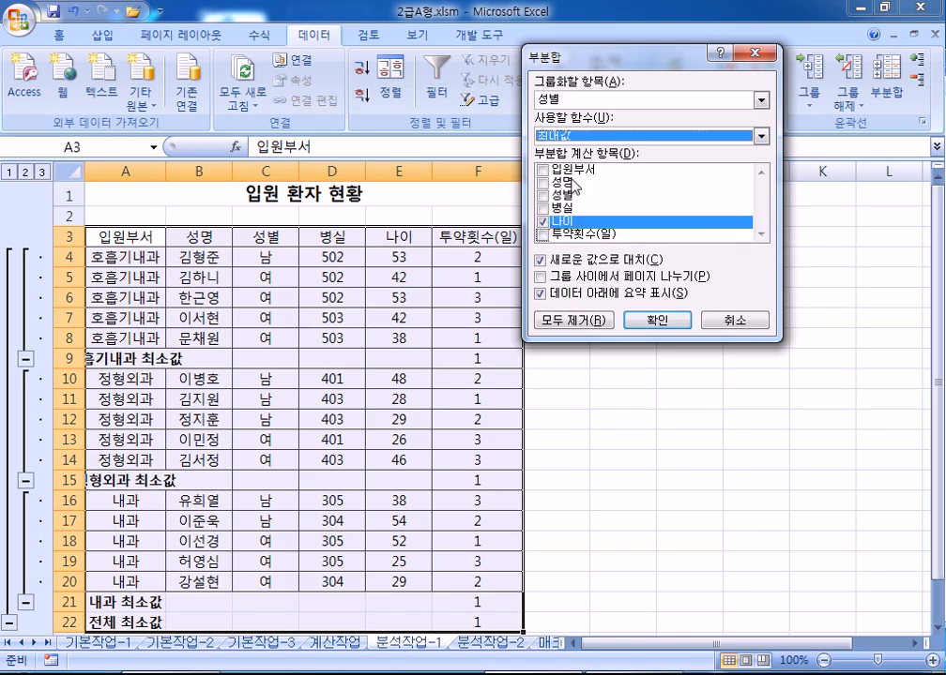
{"action": "left_click", "coordinate": [541, 261]}
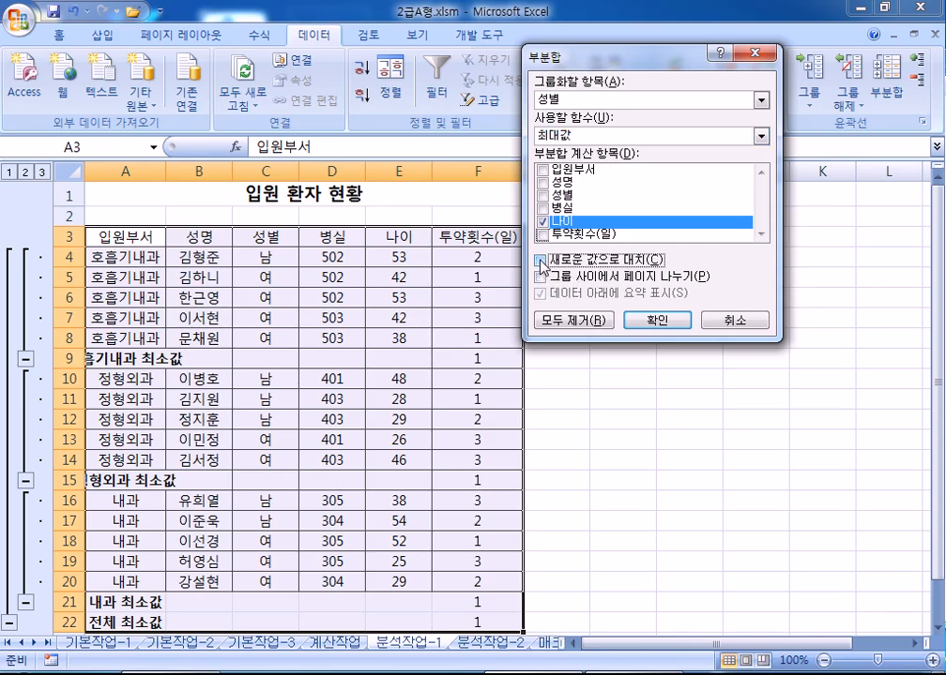
{"action": "left_click", "coordinate": [654, 321]}
{"action": "left_click", "coordinate": [213, 297]}
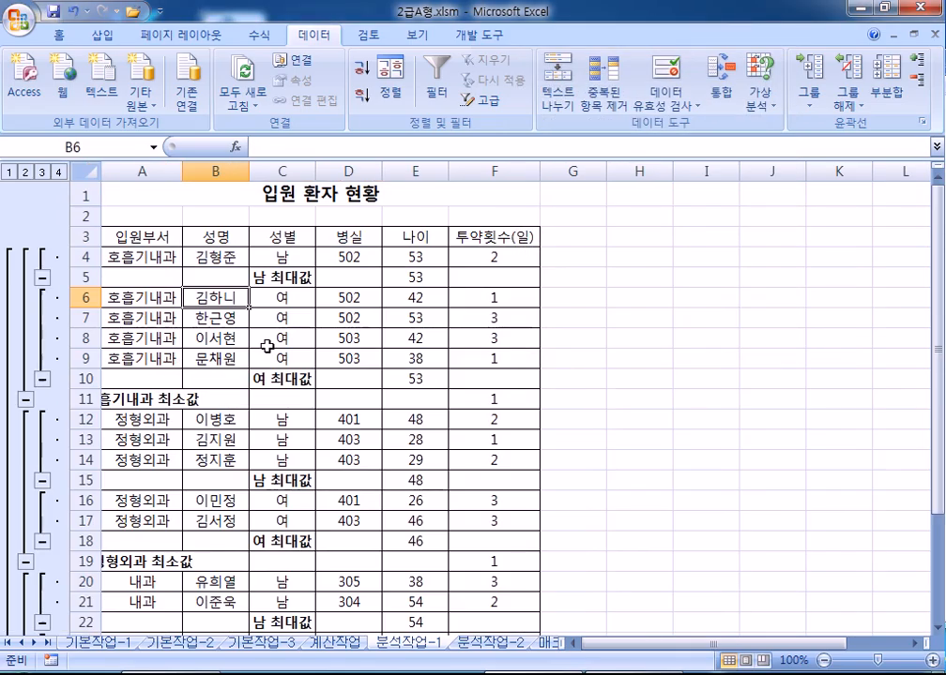
{"action": "scroll", "coordinate": [265, 348], "scroll_direction": "down", "scroll_amount": 4}
{"action": "scroll", "coordinate": [248, 352], "scroll_direction": "up", "scroll_amount": 4}
- On sheet 분석작업-2, select the 매장별 의류 판매 현황 table G12:J18
{"action": "left_click", "coordinate": [483, 646]}
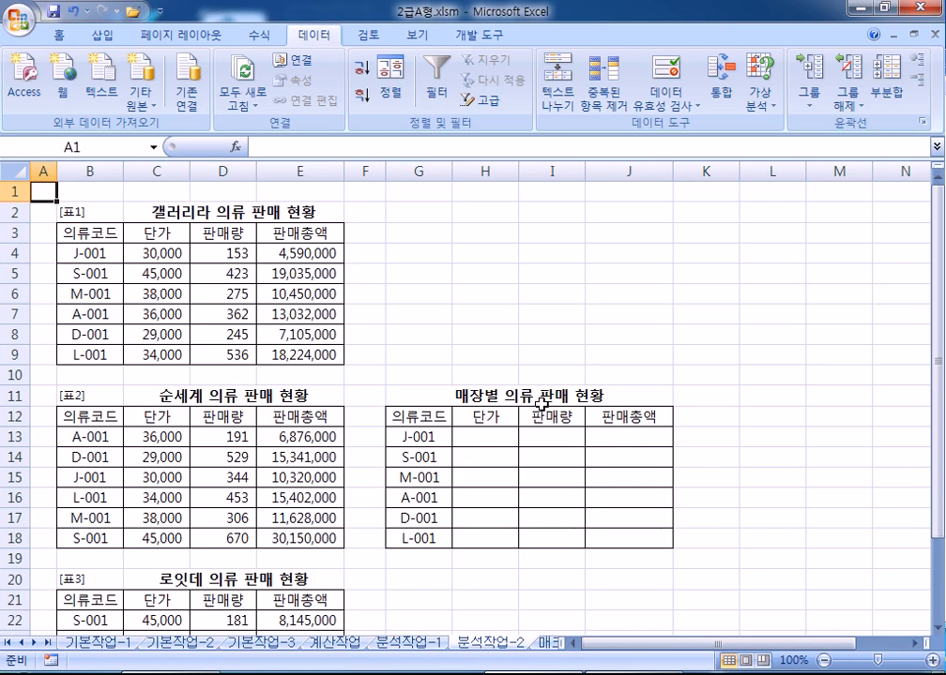
{"action": "scroll", "coordinate": [536, 403], "scroll_direction": "down", "scroll_amount": 3}
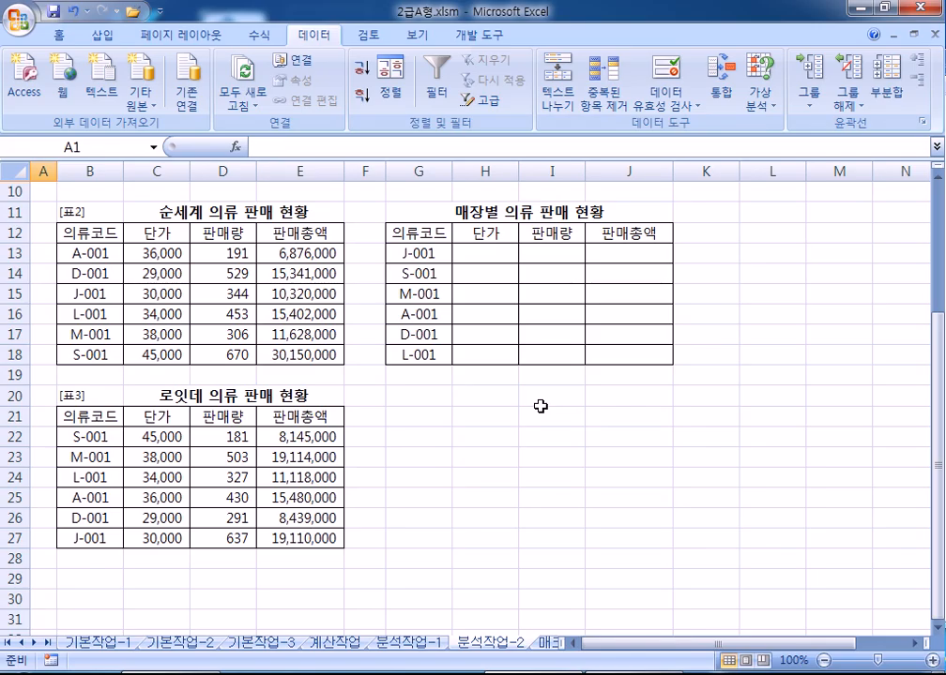
{"action": "scroll", "coordinate": [541, 405], "scroll_direction": "up", "scroll_amount": 3}
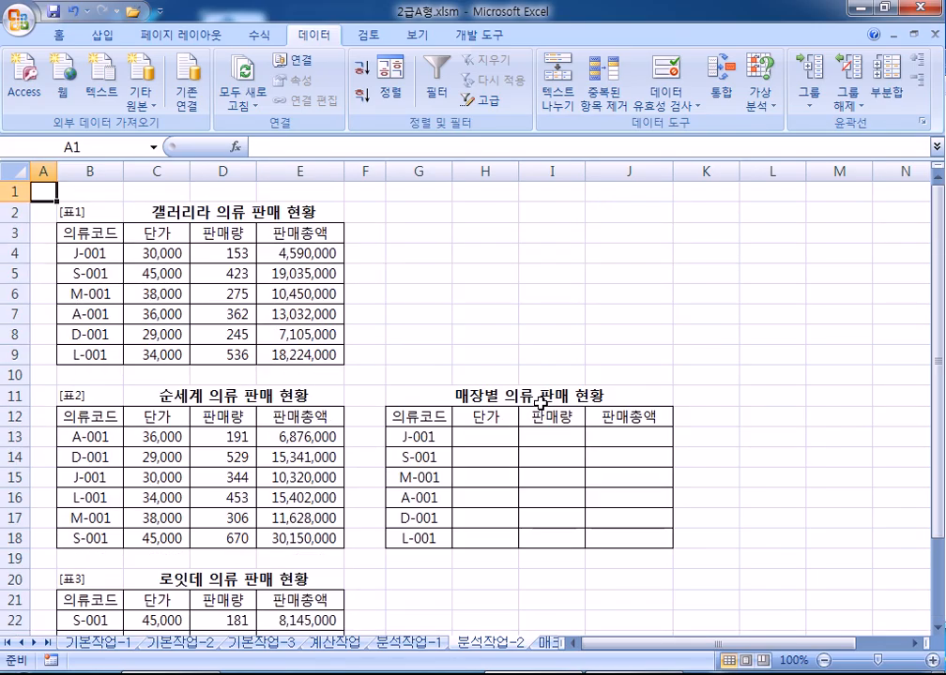
{"action": "scroll", "coordinate": [542, 404], "scroll_direction": "down", "scroll_amount": 2}
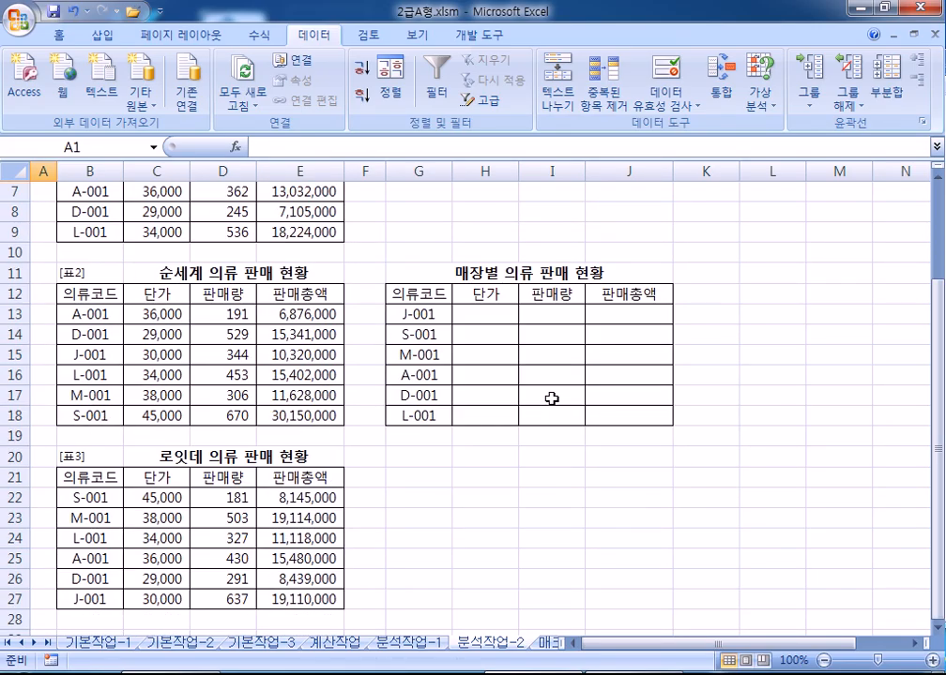
{"action": "left_click", "coordinate": [441, 296]}
{"action": "left_click_drag", "start_coordinate": [462, 304], "coordinate": [621, 418]}
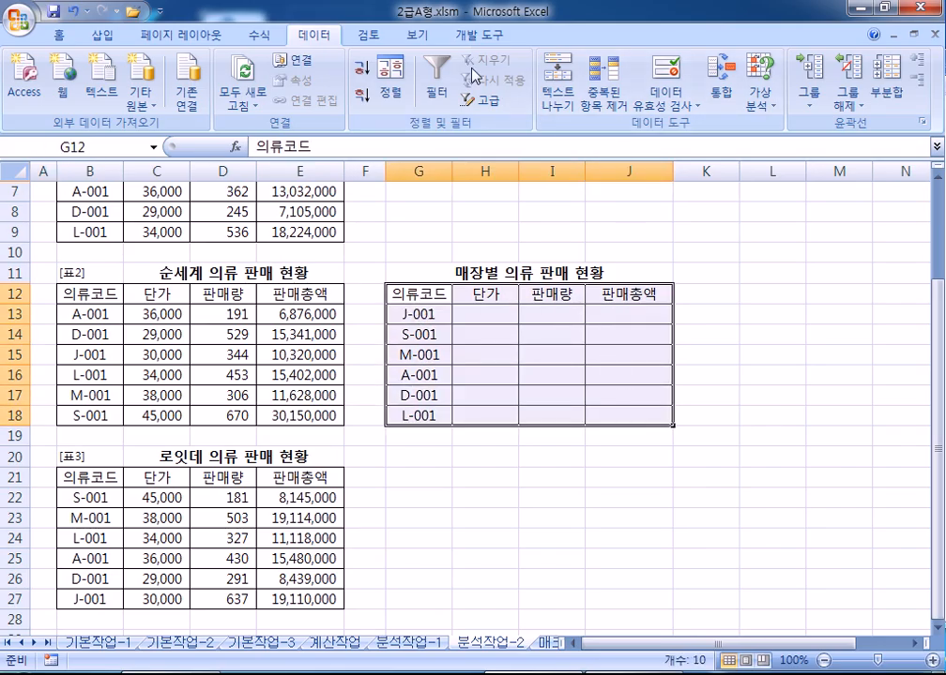
- In Consolidate, add source ranges B3:E9, B12:E18 and B21:E27
{"action": "left_click", "coordinate": [723, 94]}
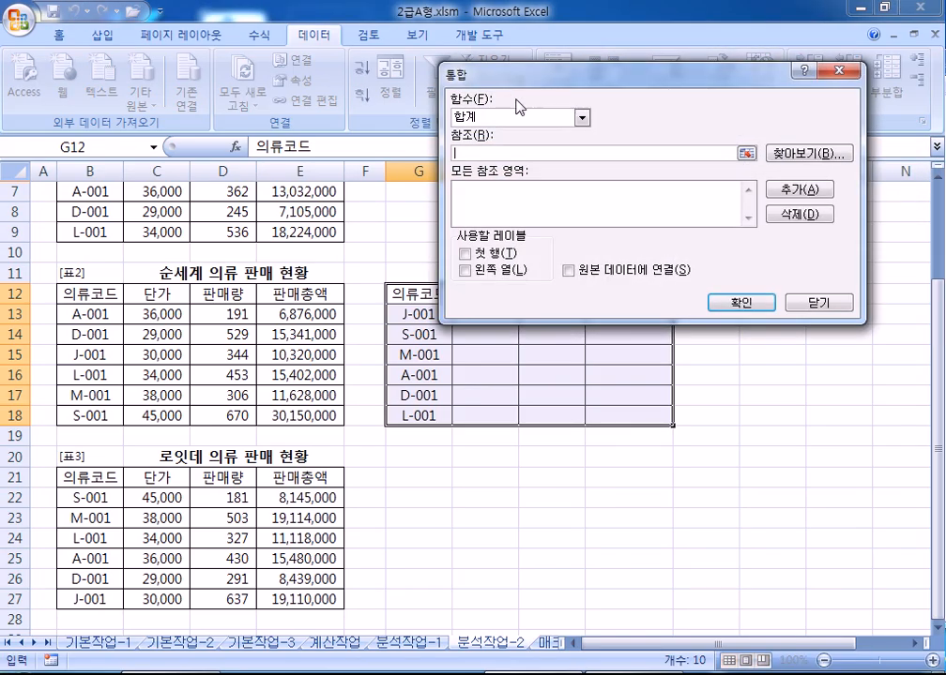
{"action": "scroll", "coordinate": [219, 240], "scroll_direction": "up", "scroll_amount": 2}
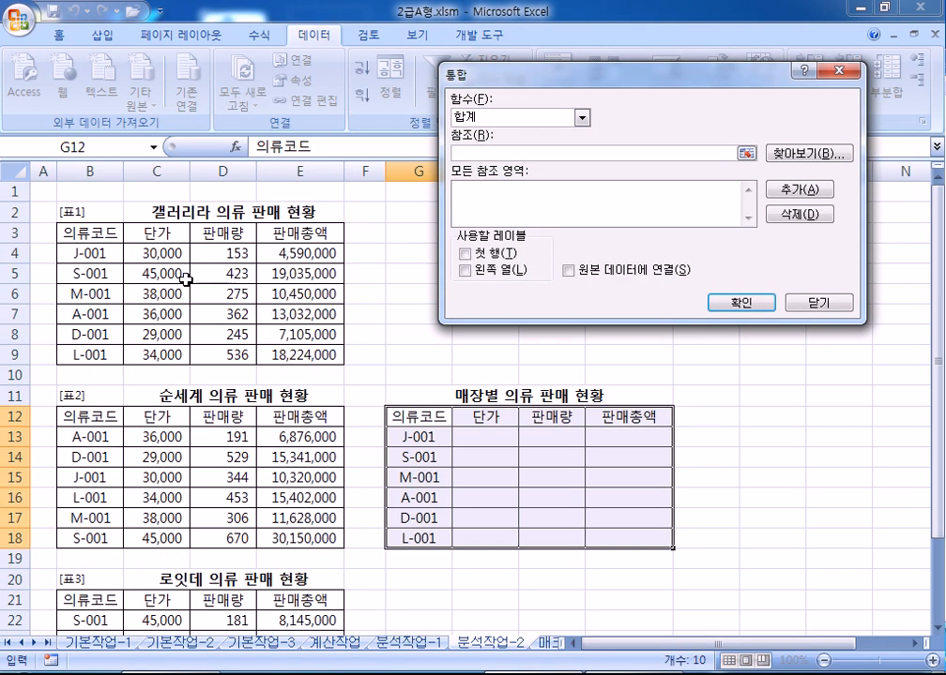
{"action": "left_click_drag", "start_coordinate": [89, 233], "coordinate": [344, 354]}
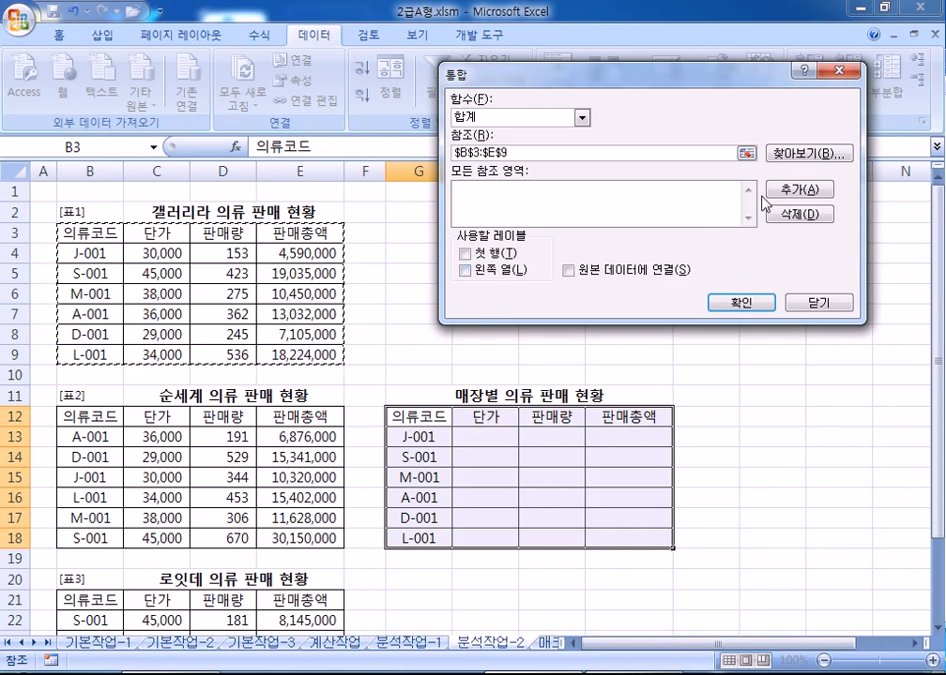
{"action": "left_click", "coordinate": [795, 191]}
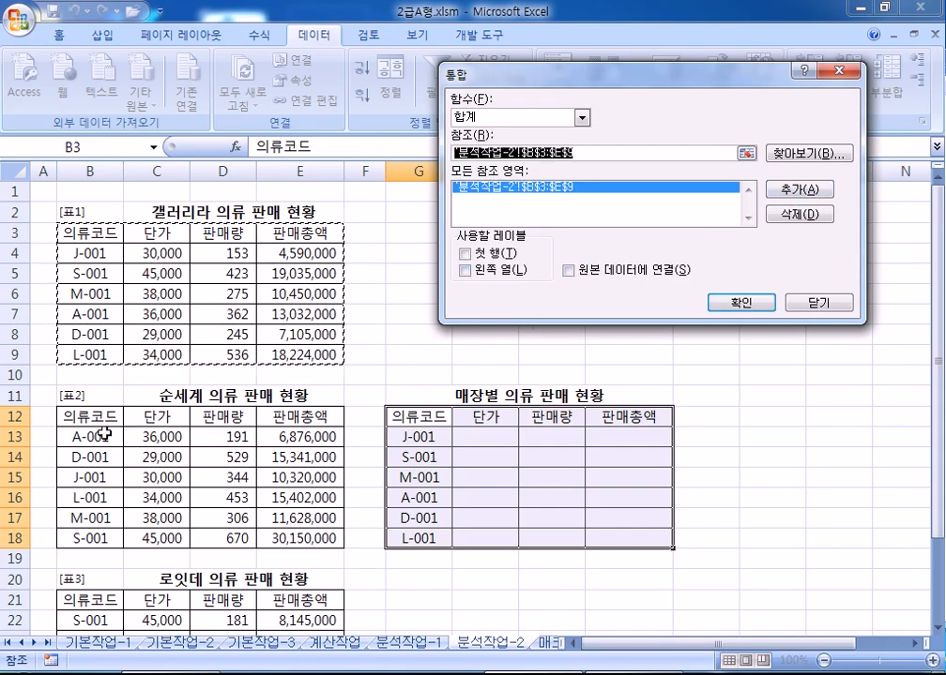
{"action": "left_click_drag", "start_coordinate": [100, 416], "coordinate": [281, 534]}
{"action": "left_click", "coordinate": [794, 191]}
{"action": "scroll", "coordinate": [253, 375], "scroll_direction": "down", "scroll_amount": 3}
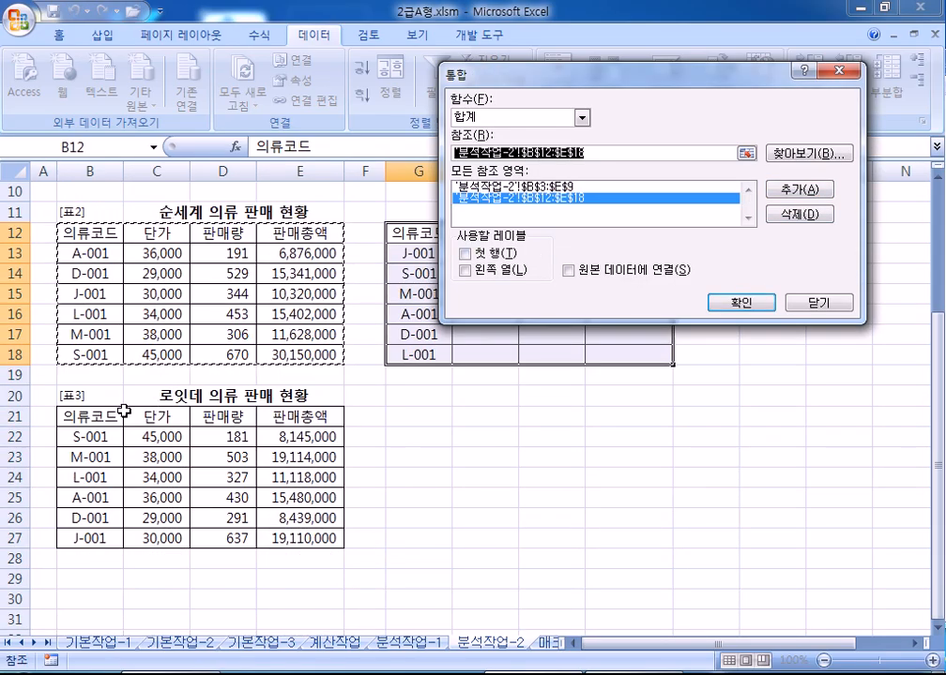
{"action": "left_click_drag", "start_coordinate": [89, 416], "coordinate": [291, 534]}
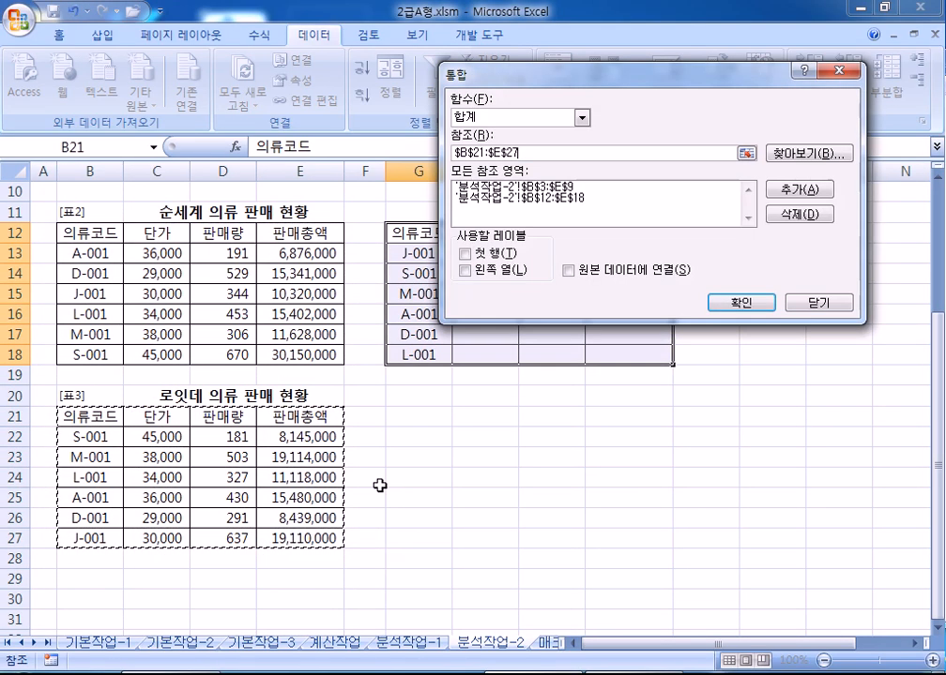
{"action": "left_click", "coordinate": [781, 191]}
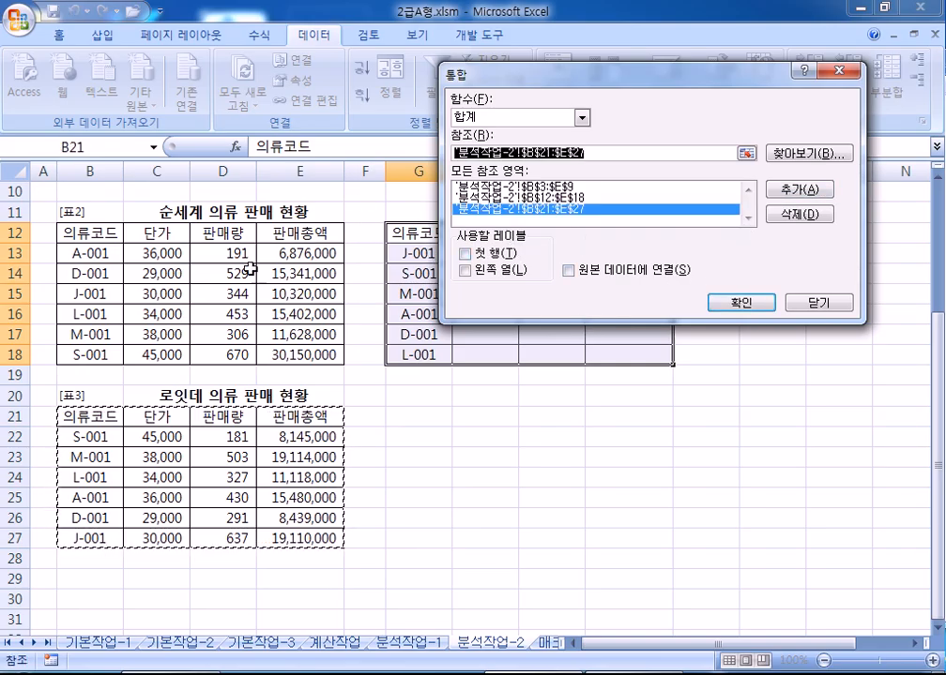
- Use 첫 행 and 왼쪽 열 as labels, dismiss the duplicate-reference warning, and run the Sum consolidation
{"action": "left_click", "coordinate": [464, 254]}
{"action": "left_click", "coordinate": [464, 271]}
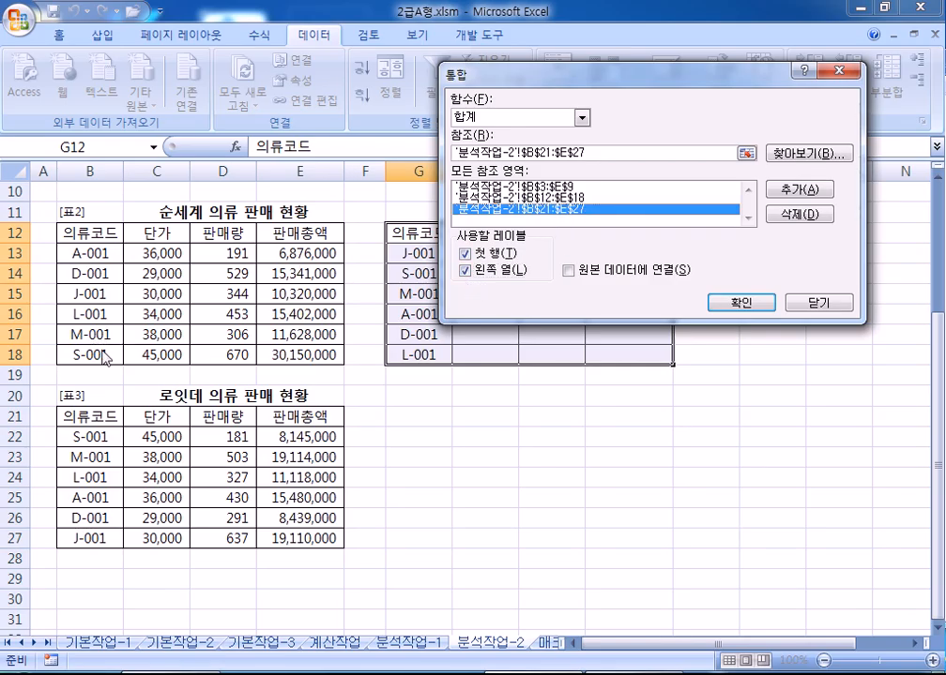
{"action": "left_click", "coordinate": [600, 154]}
{"action": "left_click_drag", "start_coordinate": [601, 154], "coordinate": [454, 153]}
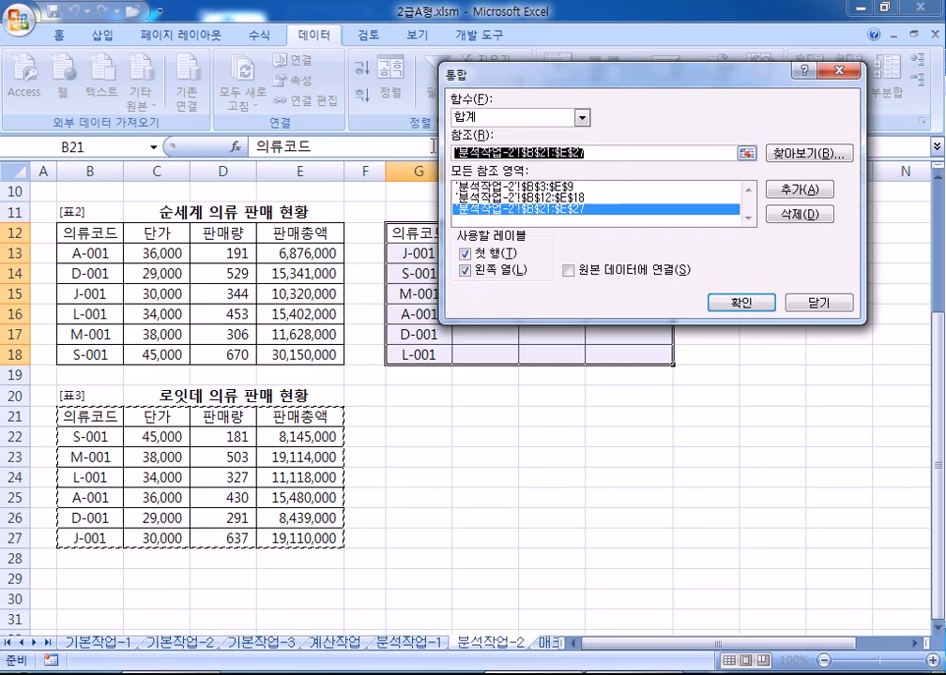
{"action": "scroll", "coordinate": [250, 295], "scroll_direction": "up", "scroll_amount": 3}
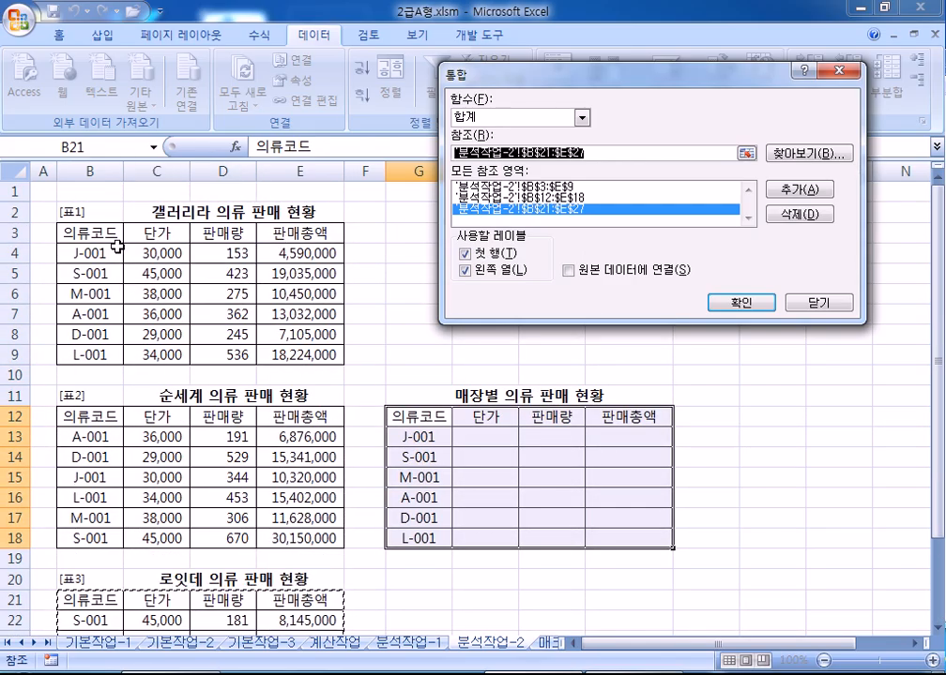
{"action": "left_click_drag", "start_coordinate": [99, 232], "coordinate": [299, 357]}
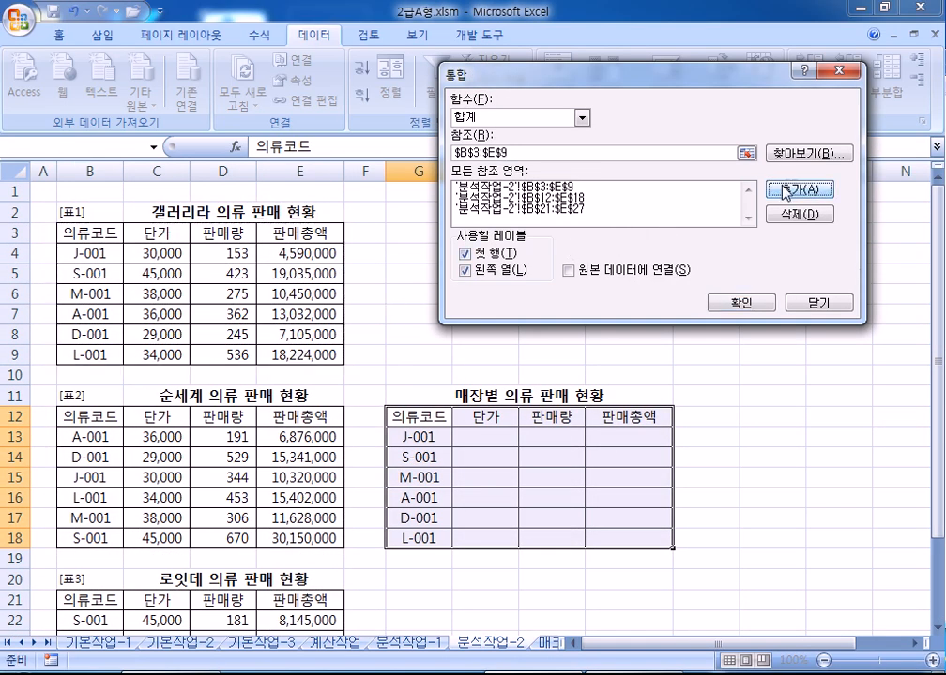
{"action": "left_click", "coordinate": [799, 188]}
{"action": "left_click", "coordinate": [474, 387]}
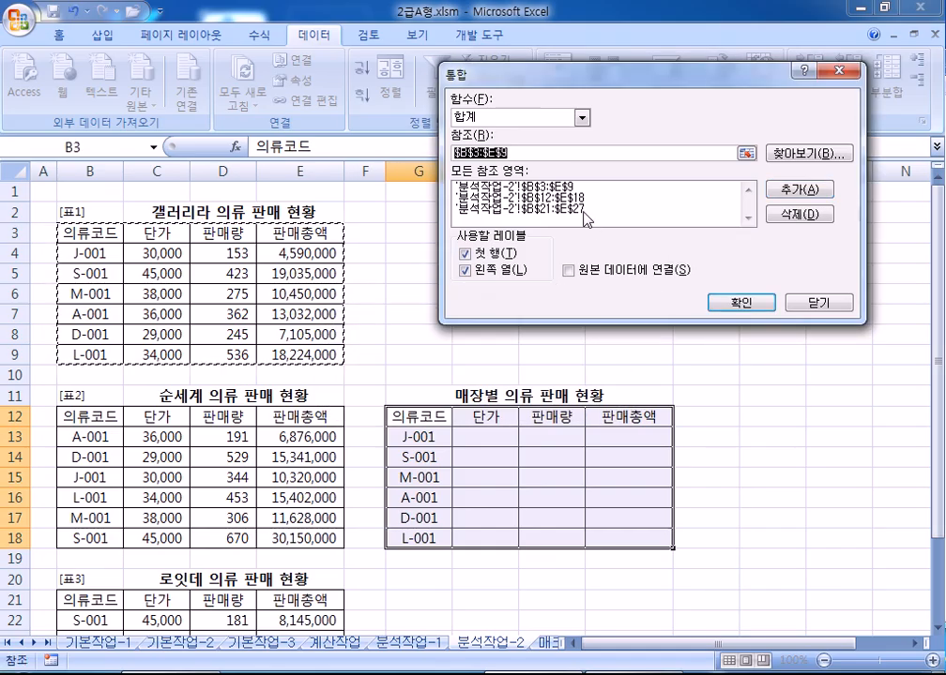
{"action": "left_click", "coordinate": [582, 209]}
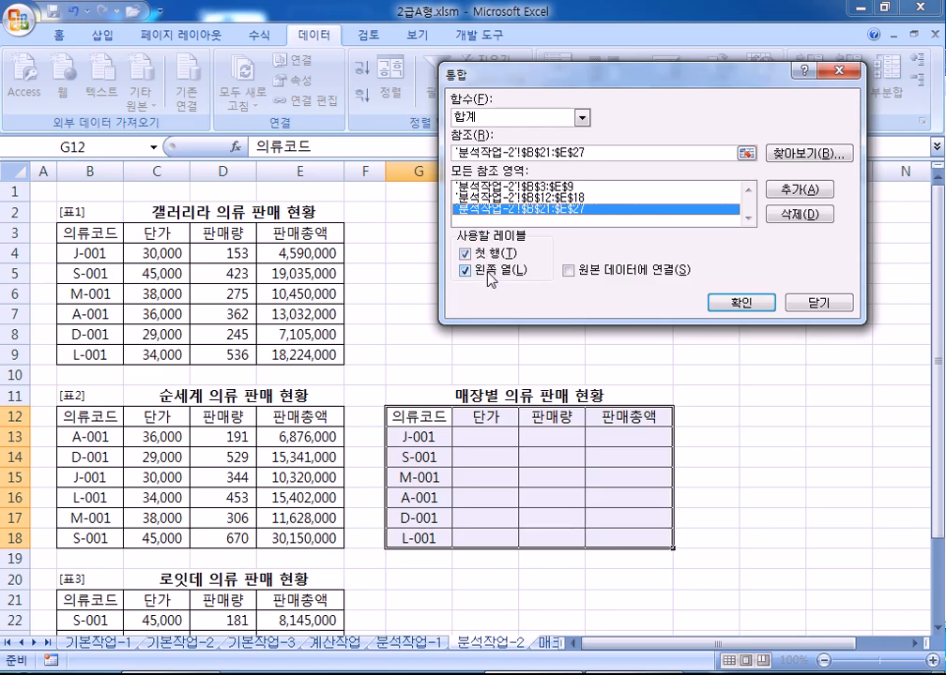
{"action": "left_click", "coordinate": [741, 304]}
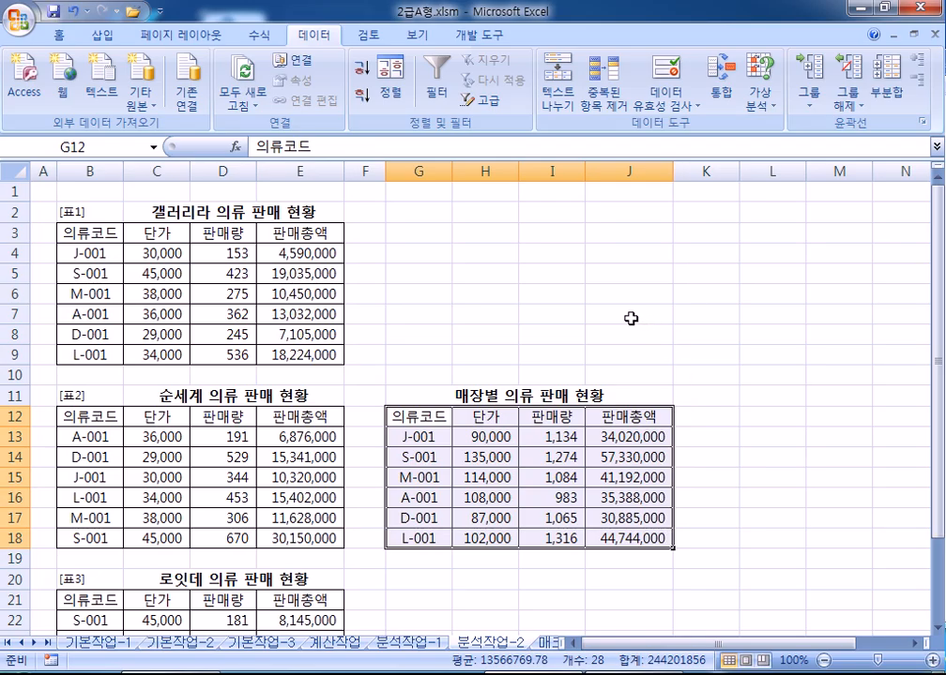
- Clear the consolidated values H13:J18 and reselect the summary table from G12
{"action": "left_click", "coordinate": [533, 274]}
{"action": "scroll", "coordinate": [519, 303], "scroll_direction": "down", "scroll_amount": 1}
{"action": "left_click_drag", "start_coordinate": [489, 378], "coordinate": [619, 476]}
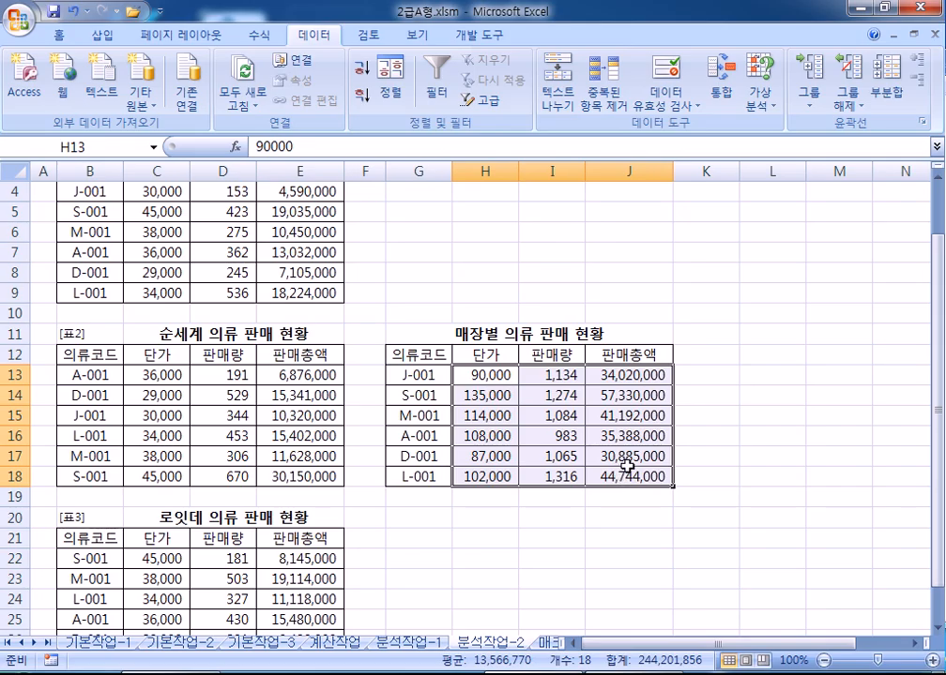
{"action": "key", "text": "Delete"}
{"action": "left_click_drag", "start_coordinate": [417, 354], "coordinate": [609, 474]}
- Rerun the consolidation with the Sum function, then go to the 매크로작업 sheet
{"action": "left_click", "coordinate": [720, 92]}
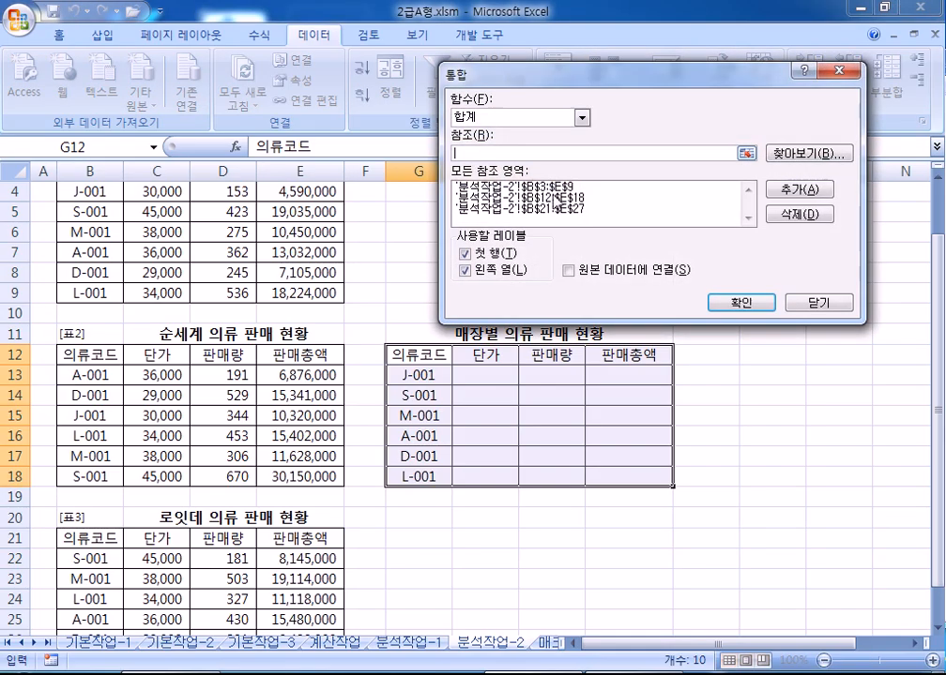
{"action": "left_click", "coordinate": [514, 118]}
{"action": "left_click", "coordinate": [506, 158]}
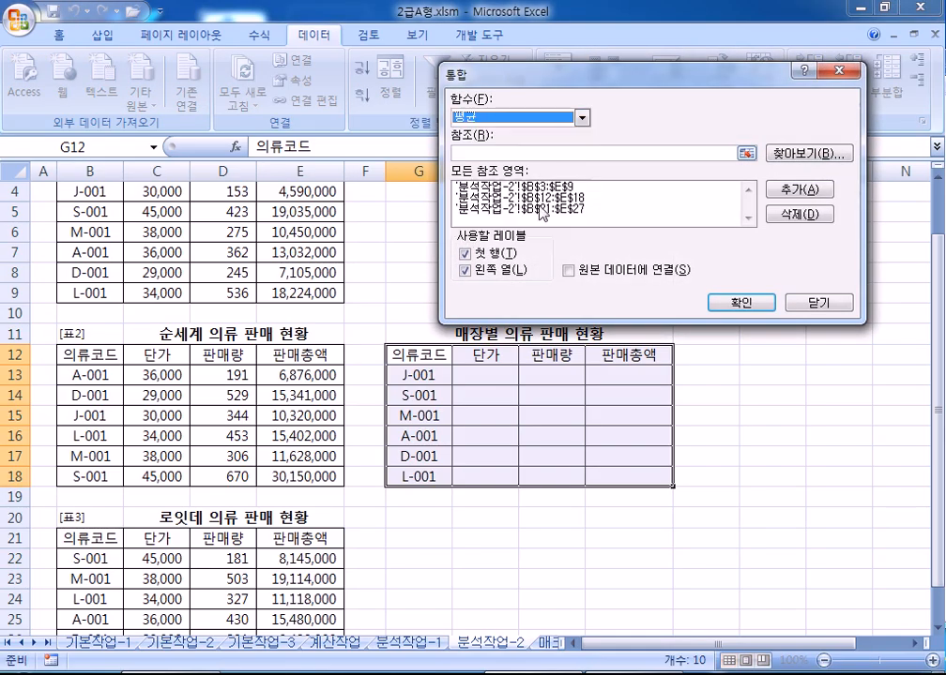
{"action": "left_click", "coordinate": [488, 118]}
{"action": "left_click", "coordinate": [488, 131]}
{"action": "left_click", "coordinate": [610, 209]}
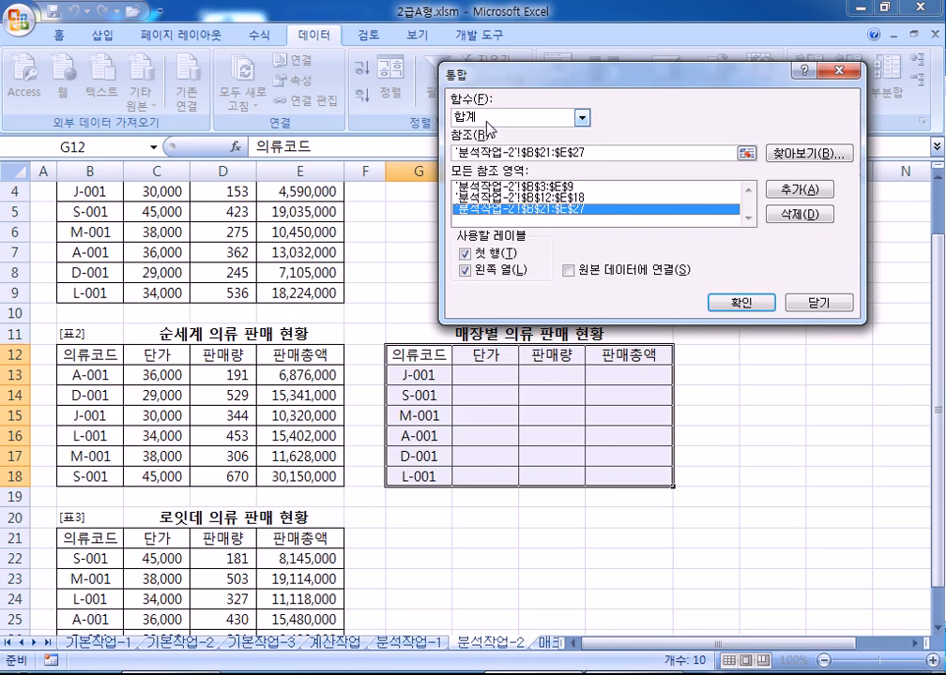
{"action": "left_click", "coordinate": [724, 303]}
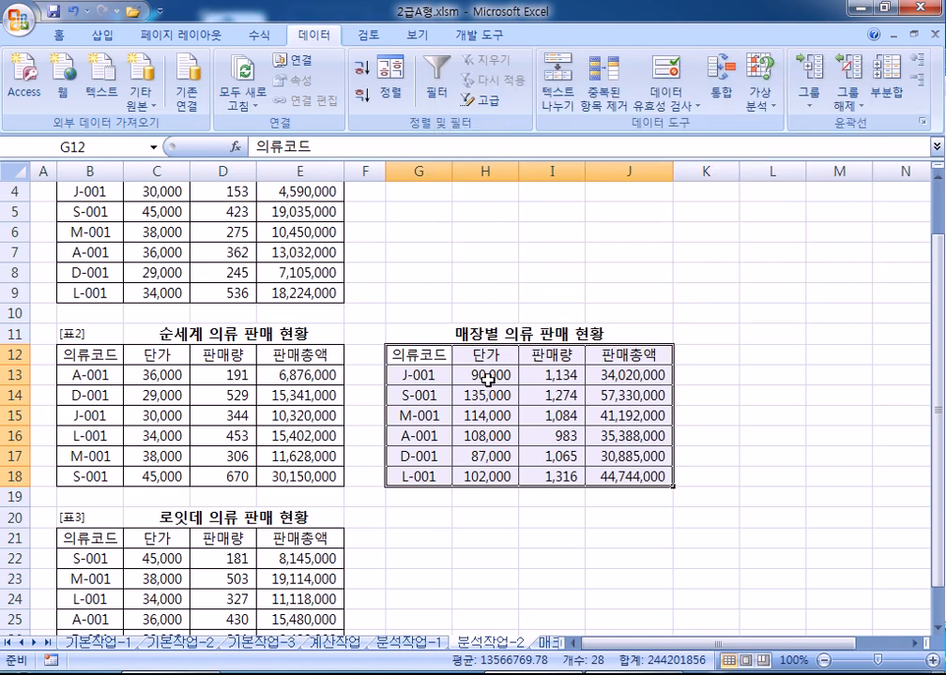
{"action": "left_click", "coordinate": [488, 378]}
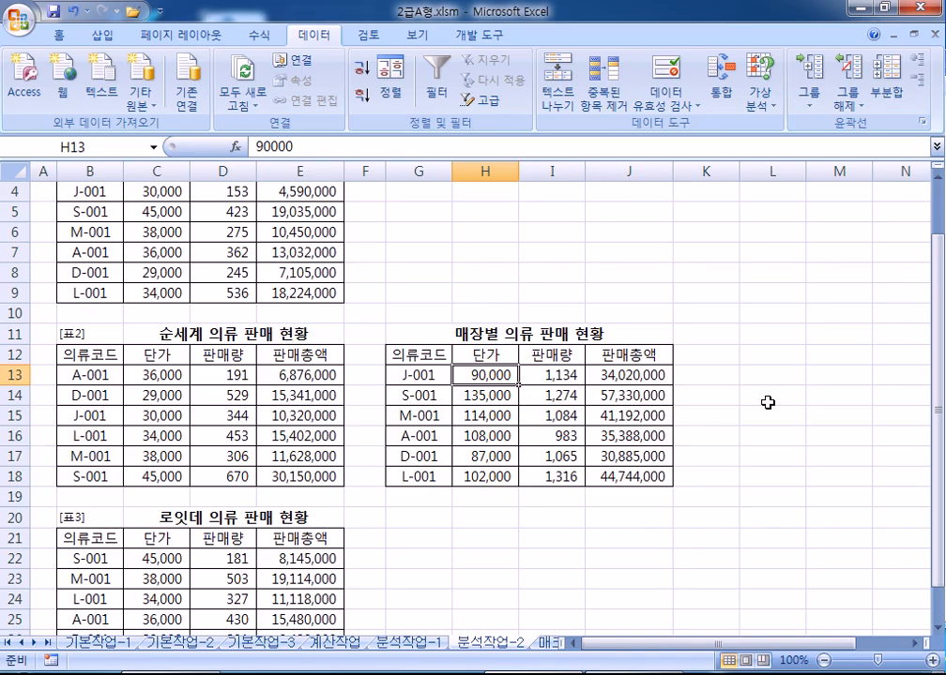
{"action": "left_click", "coordinate": [551, 645]}
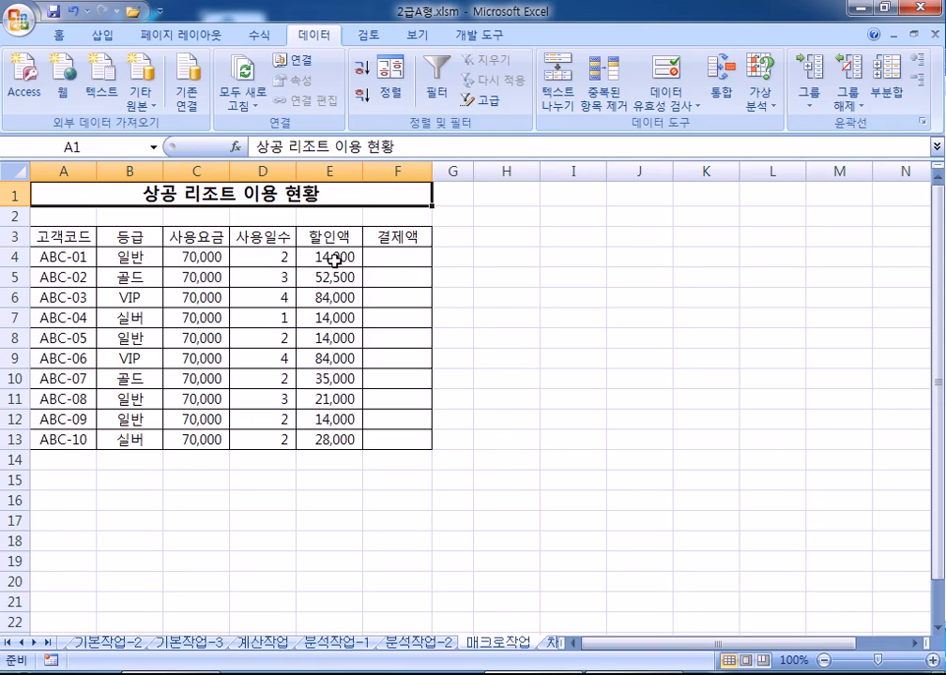
- Inspect the empty 결제액 cells and the C4, D4 and E4 values in the table
{"action": "left_click_drag", "start_coordinate": [395, 257], "coordinate": [389, 439]}
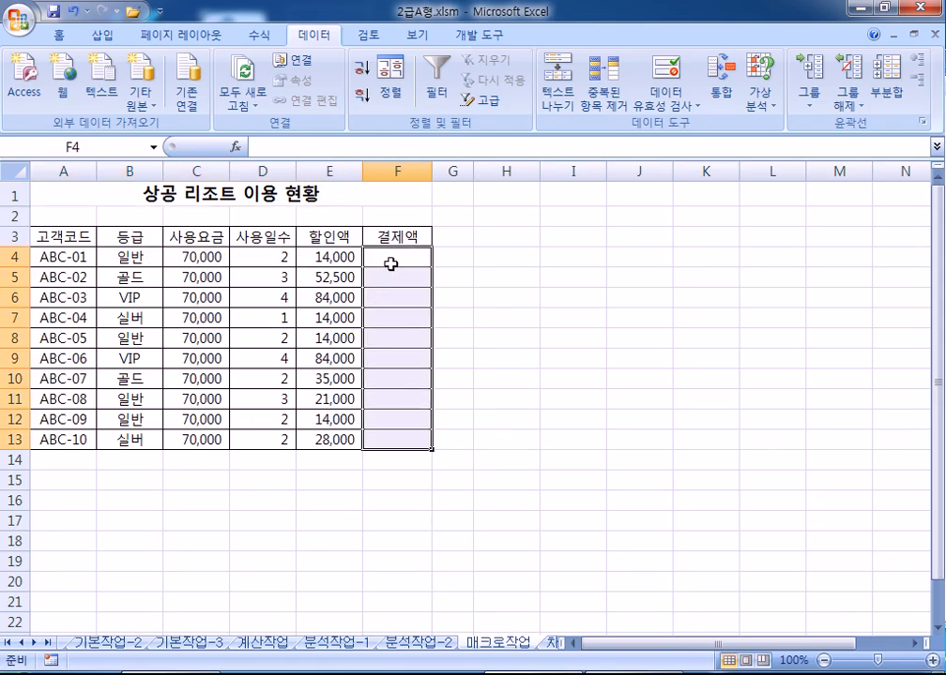
{"action": "left_click", "coordinate": [386, 262]}
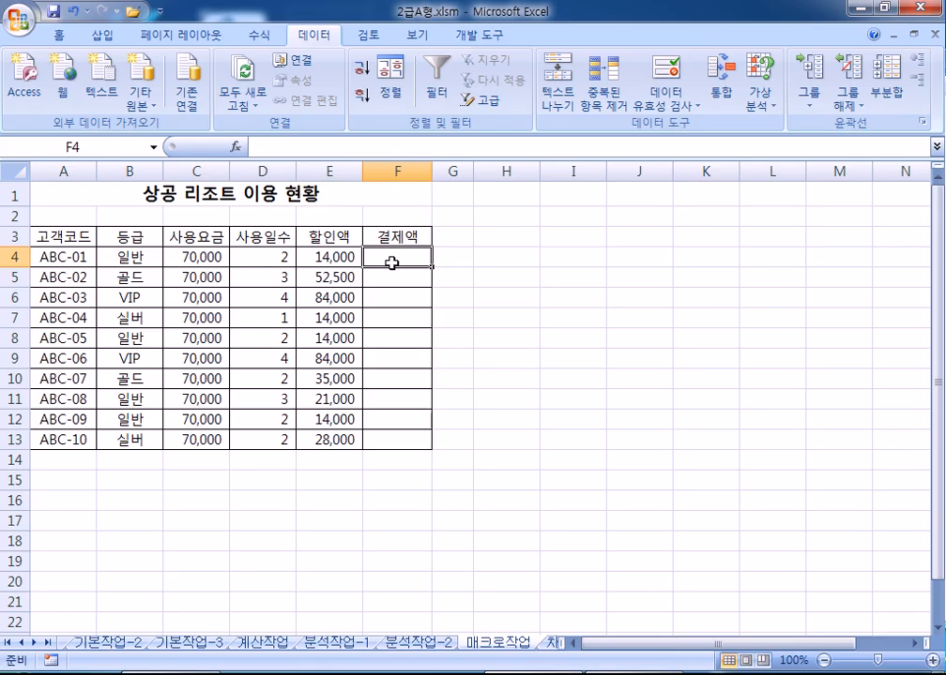
{"action": "left_click", "coordinate": [202, 257]}
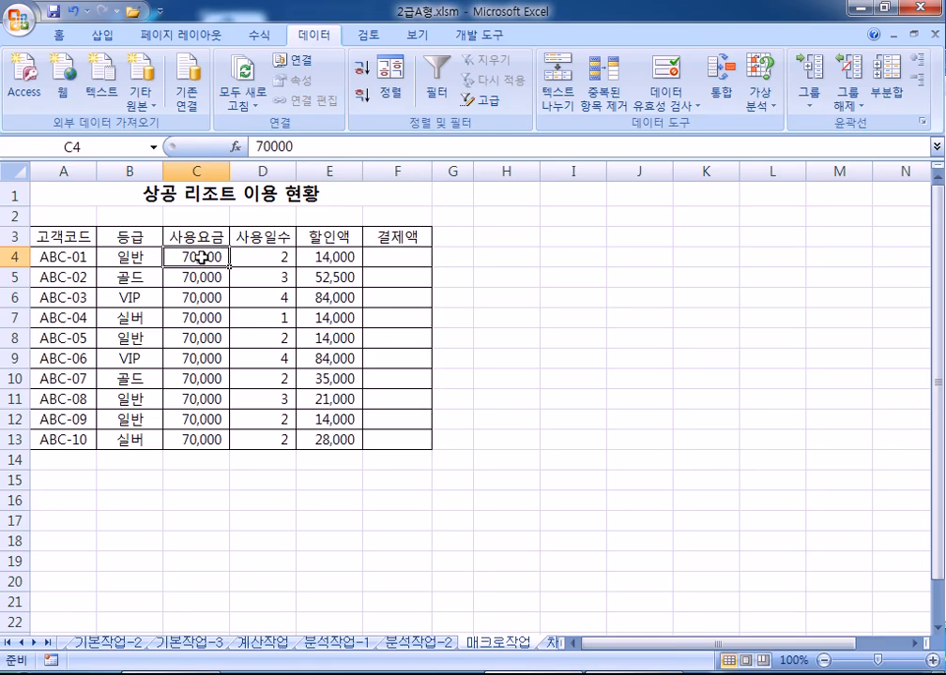
{"action": "left_click", "coordinate": [255, 257]}
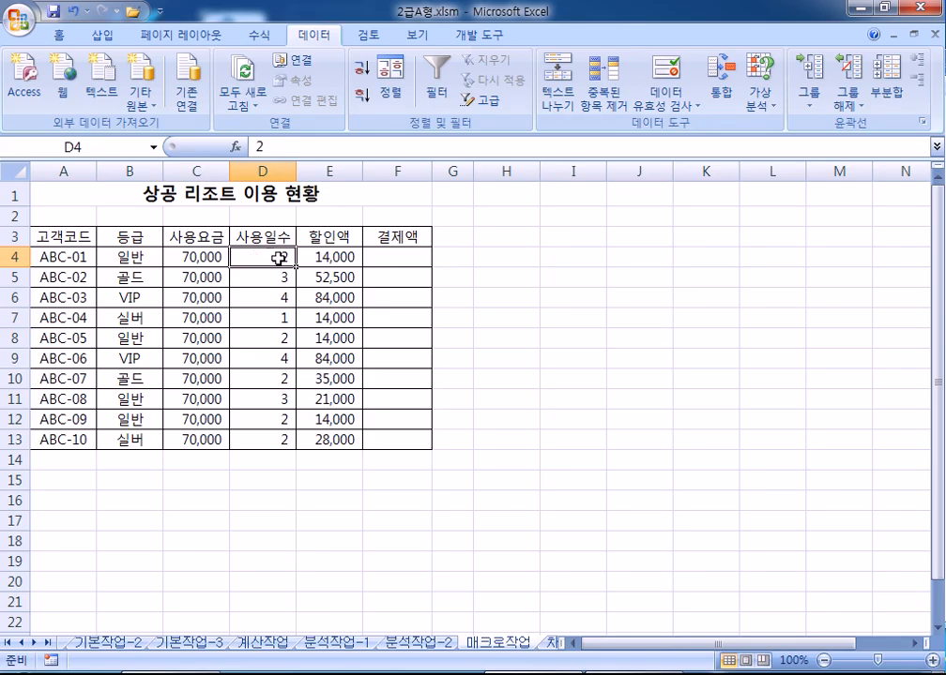
{"action": "left_click", "coordinate": [326, 262]}
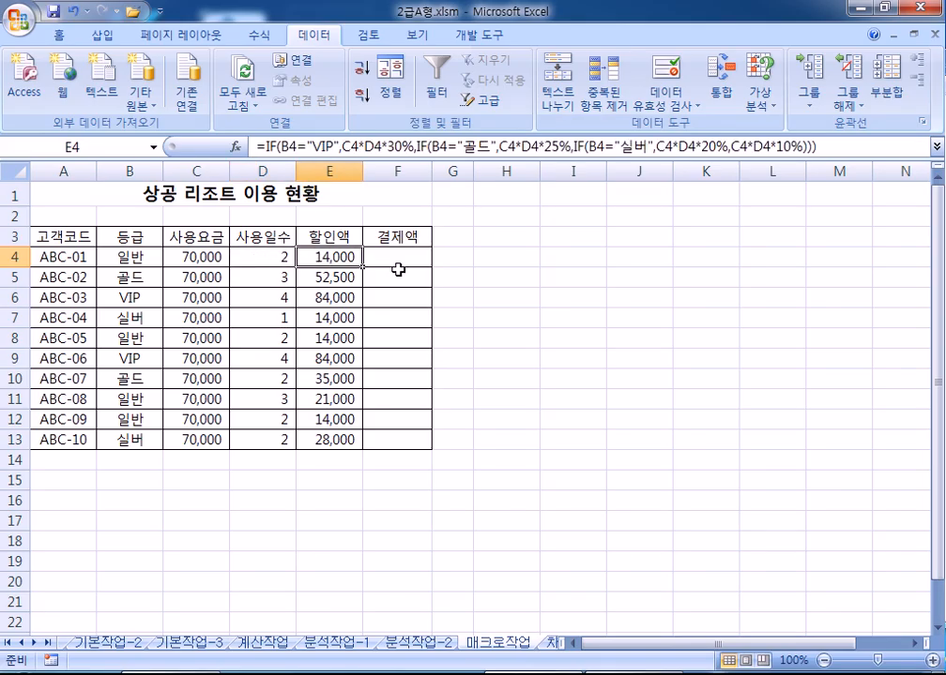
{"action": "left_click", "coordinate": [479, 290]}
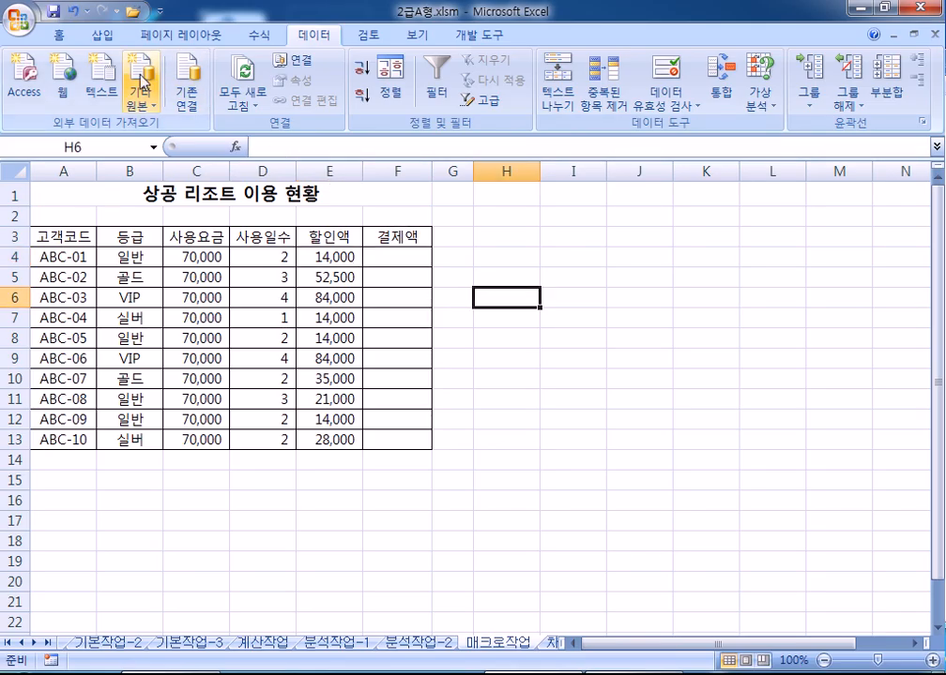
- Draw a rectangle starting at H3 beside the table and label it 결제액
{"action": "left_click", "coordinate": [108, 40]}
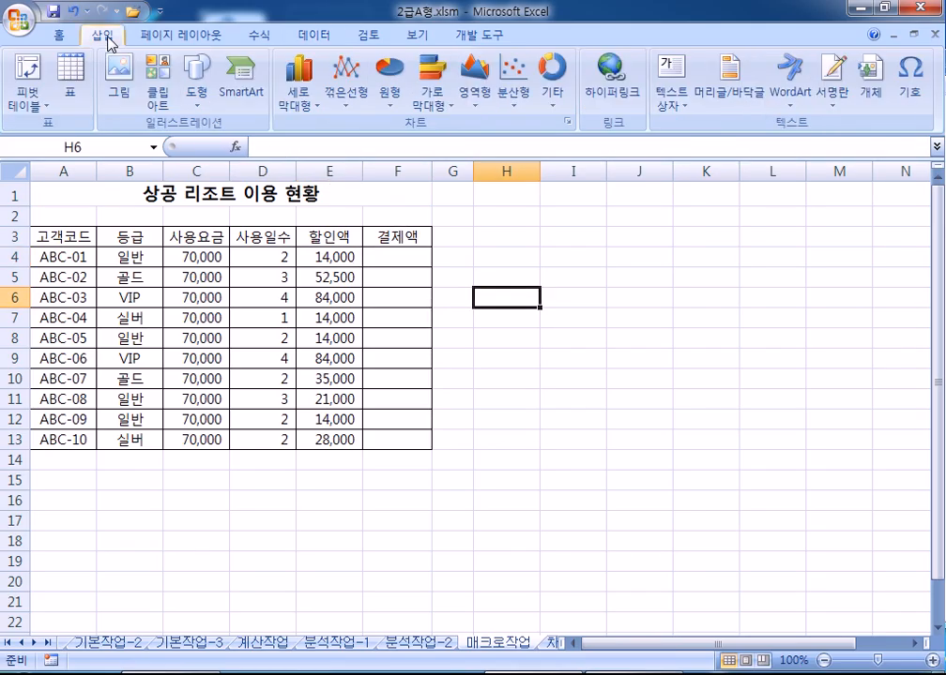
{"action": "left_click", "coordinate": [194, 89]}
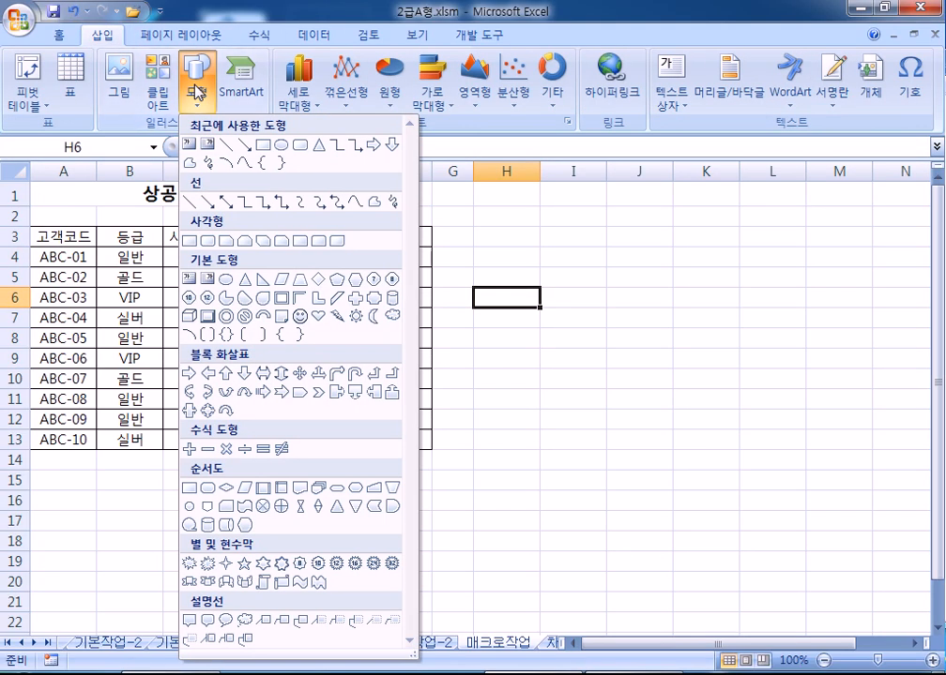
{"action": "left_click", "coordinate": [190, 244]}
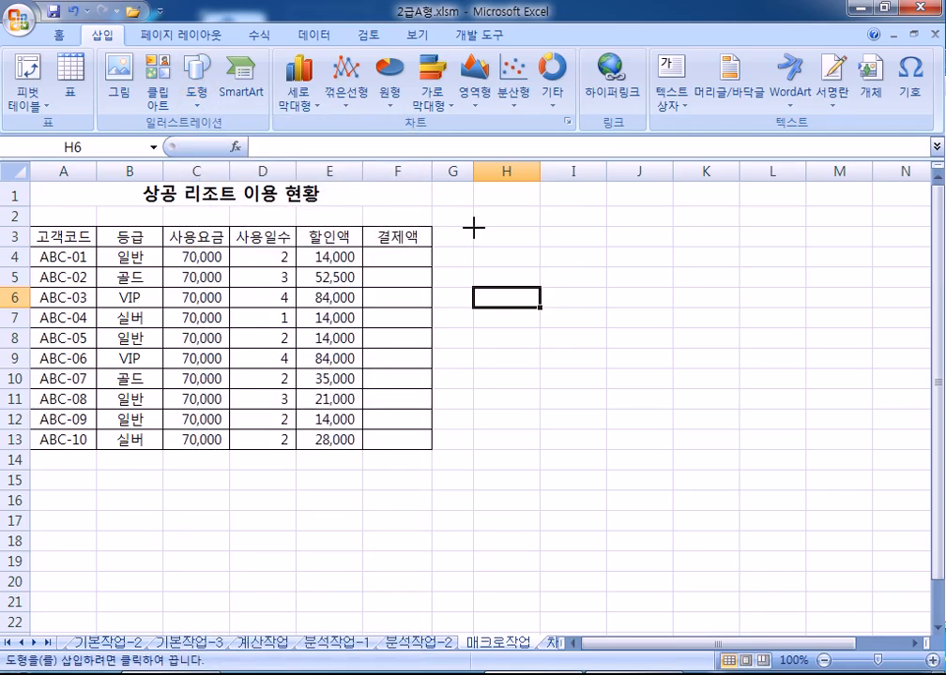
{"action": "mouse_move", "coordinate": [474, 228]}
{"action": "left_mouse_down"}
{"action": "mouse_move", "coordinate": [575, 245]}
{"action": "mouse_move", "coordinate": [589, 262]}
{"action": "mouse_move", "coordinate": [583, 287]}
{"action": "left_mouse_up"}
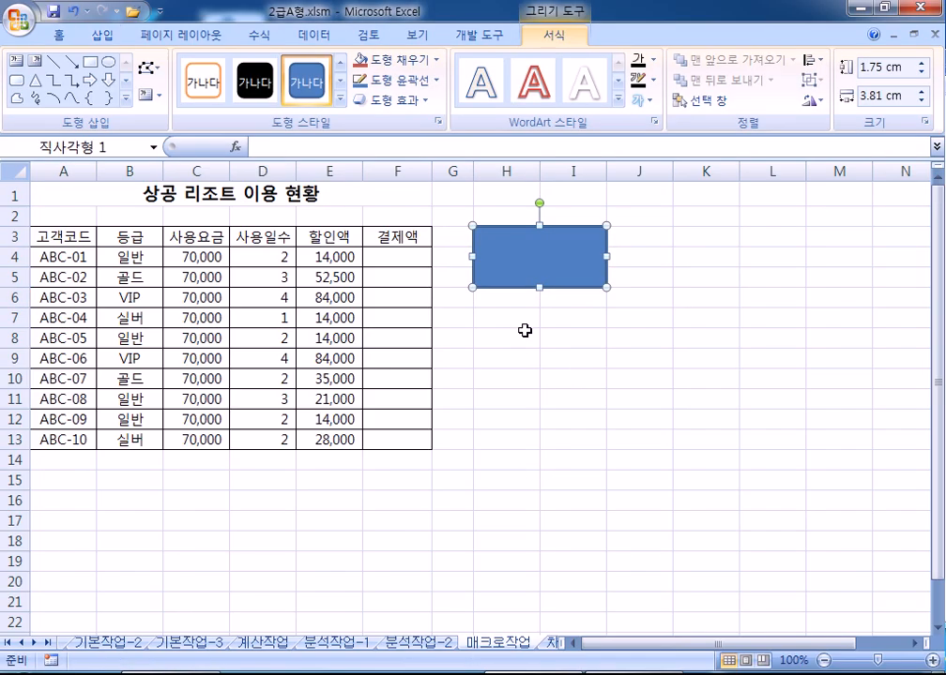
{"action": "type", "text": "RUFW"}
{"action": "key", "text": "BackSpace"}
{"action": "key", "text": "BackSpace"}
{"action": "key", "text": "BackSpace"}
{"action": "key", "text": "BackSpace"}
{"action": "type", "text": "ㄱㄹ"}
{"action": "key", "text": "BackSpace"}
{"action": "key", "text": "BackSpace"}
{"action": "type", "text": "제액"}
{"action": "left_click", "coordinate": [598, 336]}
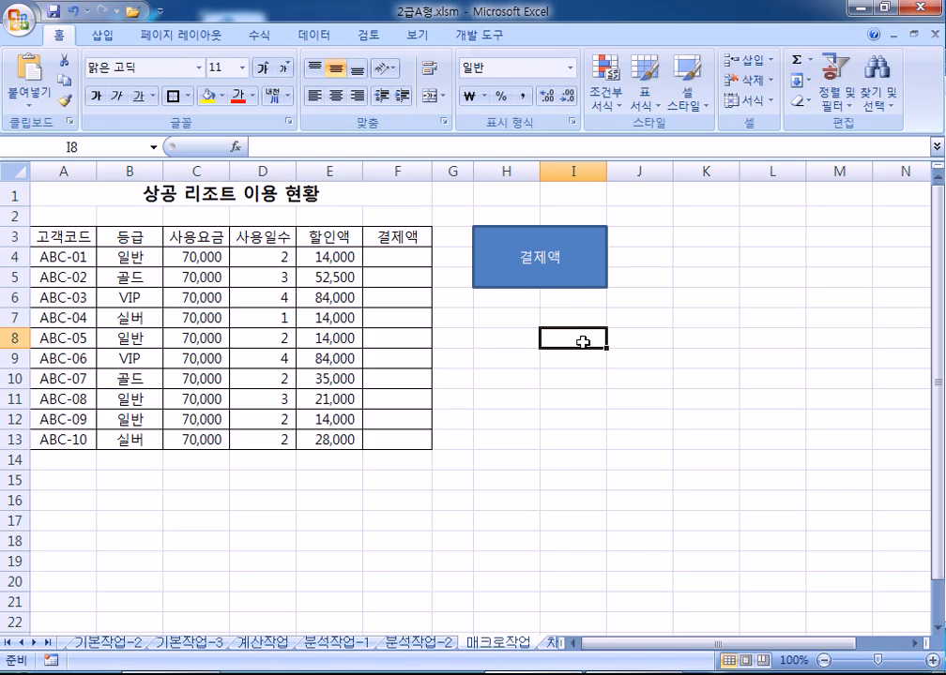
- Assign a new macro named 결제액 to the rectangle and start recording it
{"action": "left_click", "coordinate": [582, 289]}
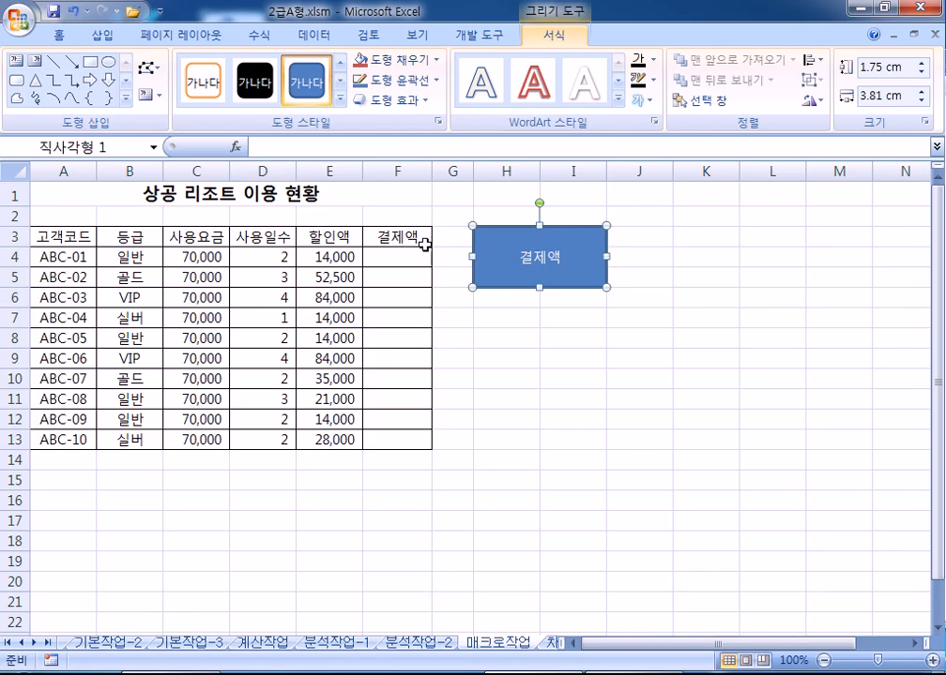
{"action": "right_click", "coordinate": [489, 243]}
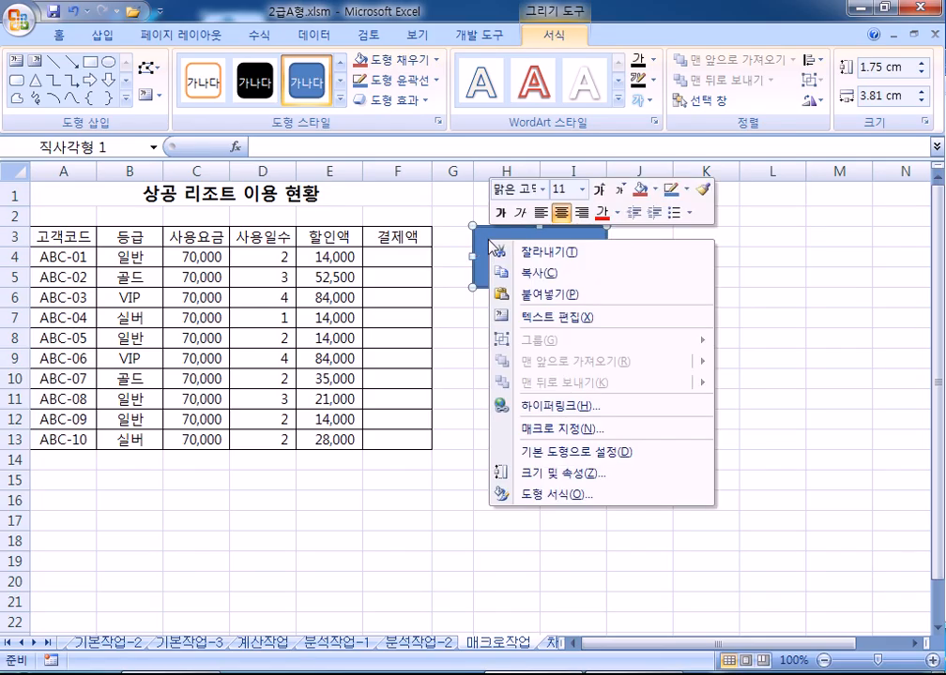
{"action": "left_click", "coordinate": [523, 432]}
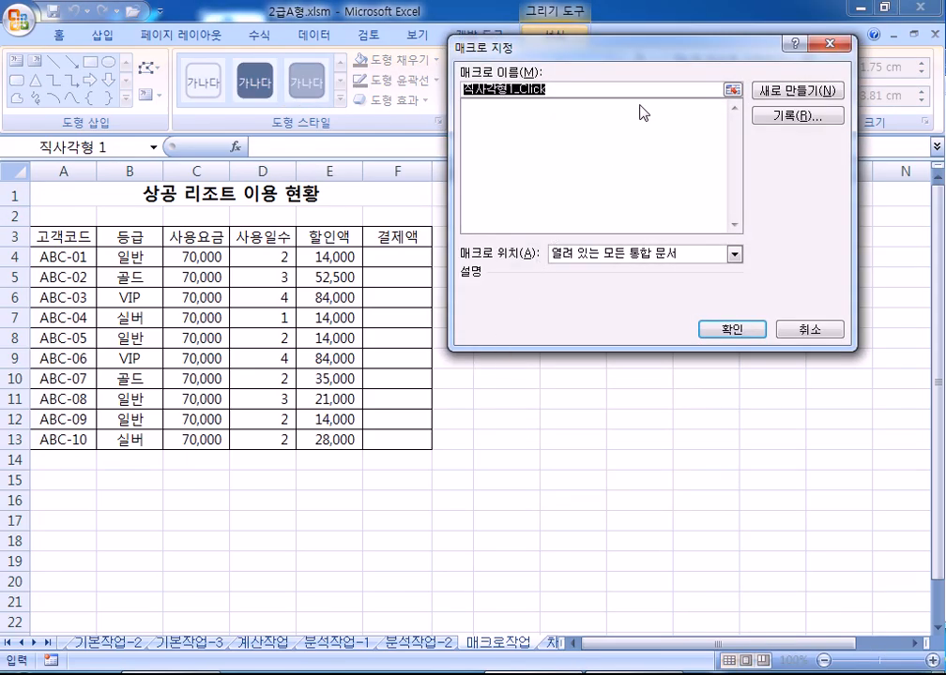
{"action": "type", "text": "결"}
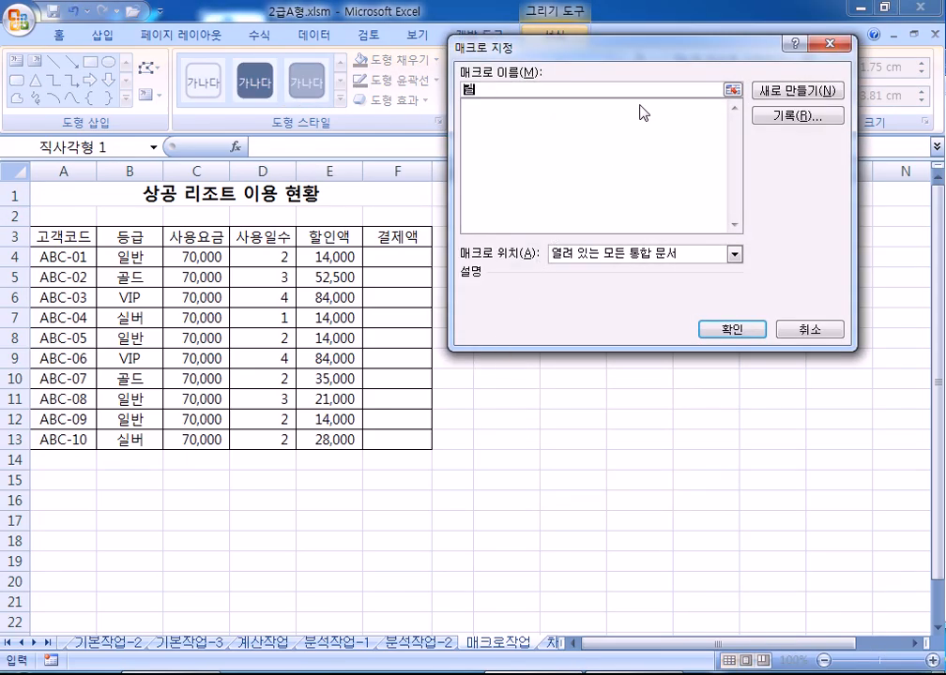
{"action": "type", "text": "제액"}
{"action": "left_click", "coordinate": [798, 120]}
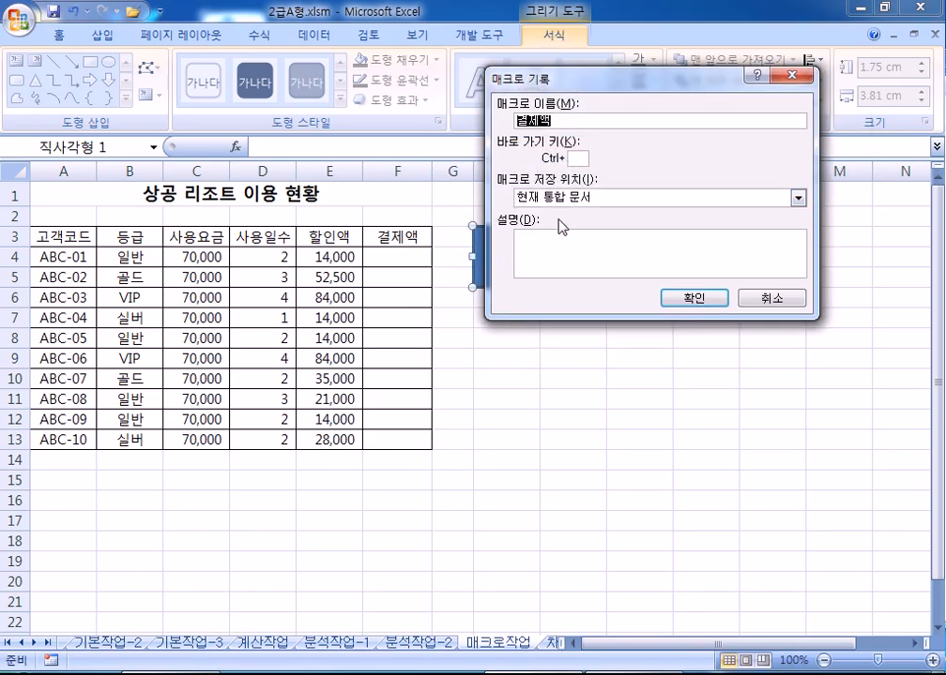
{"action": "left_click", "coordinate": [690, 298]}
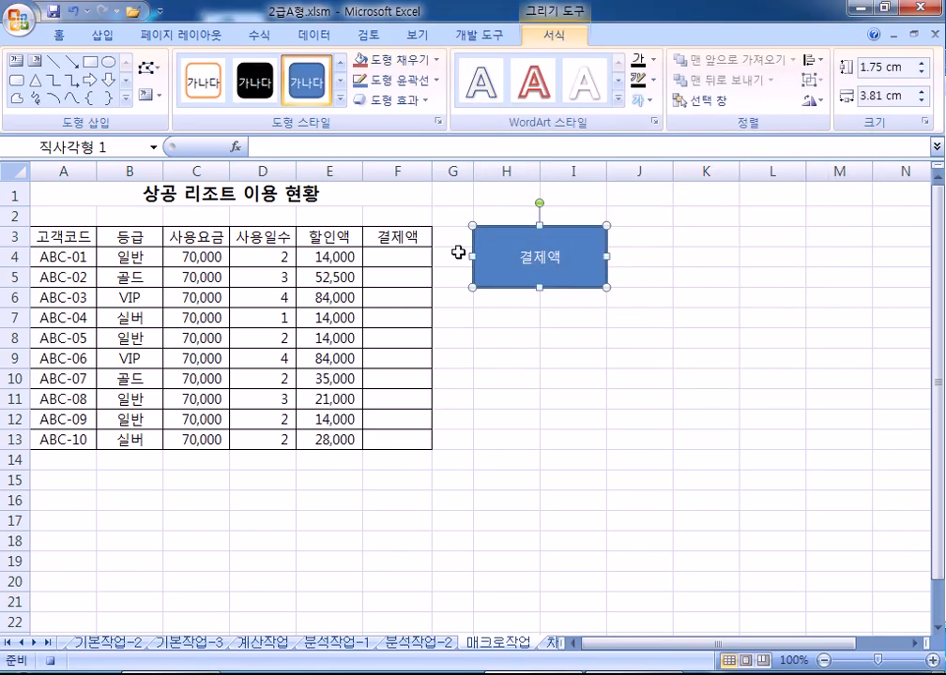
- Enter the payment formula =C4*D4-E4 in F4
{"action": "left_click", "coordinate": [386, 254]}
{"action": "type", "text": "="}
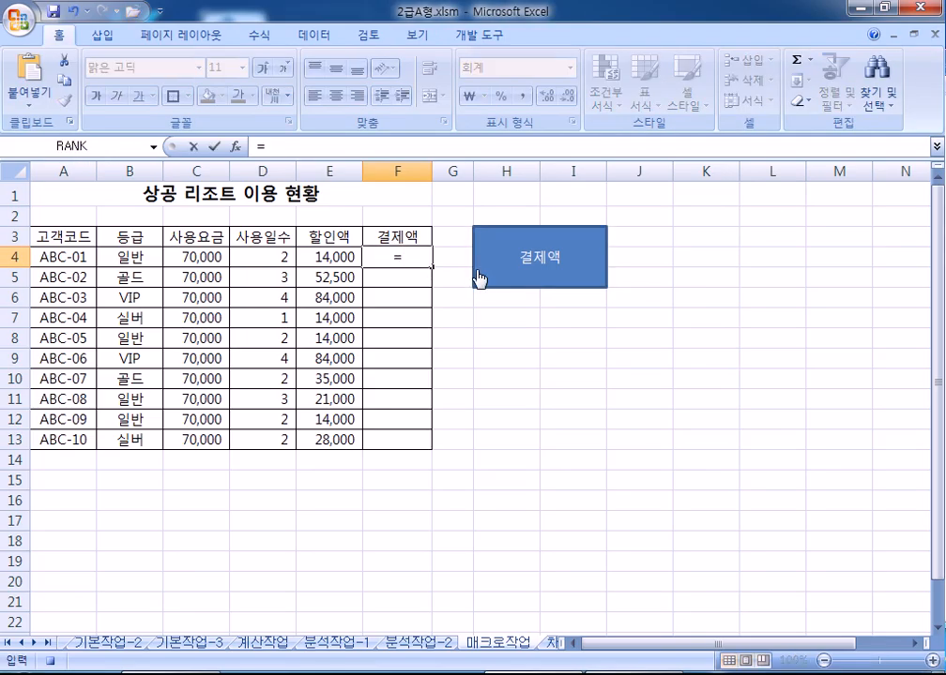
{"action": "left_click", "coordinate": [187, 256]}
{"action": "type", "text": "*"}
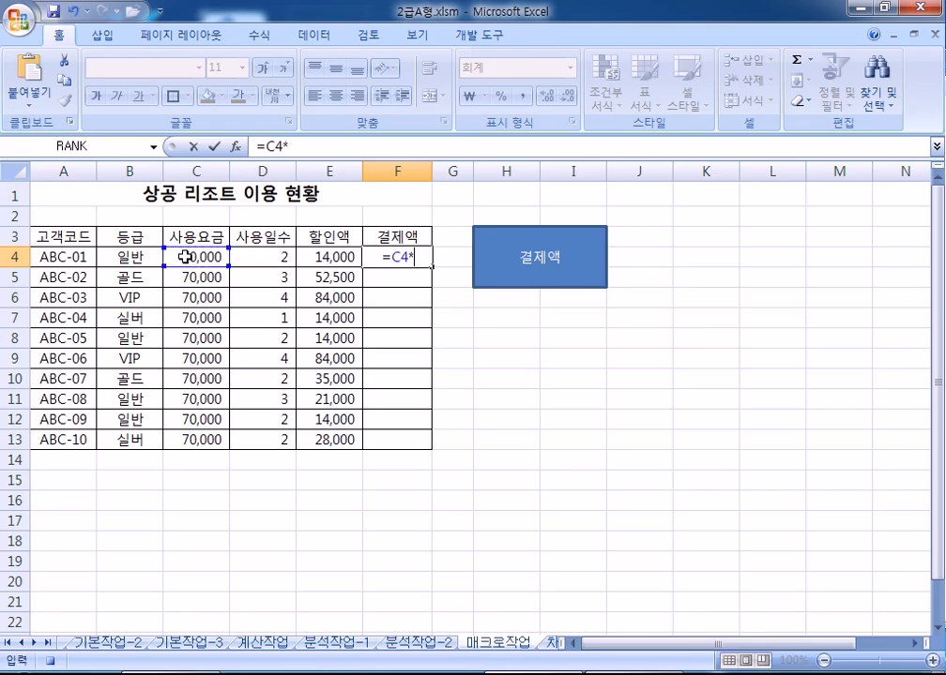
{"action": "left_click", "coordinate": [267, 257]}
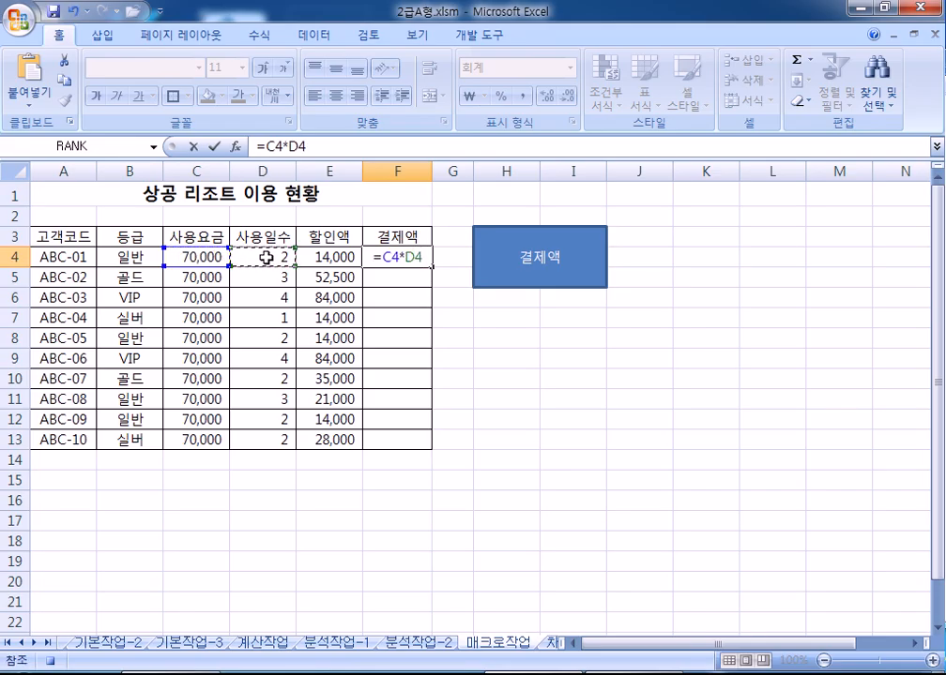
{"action": "type", "text": "-"}
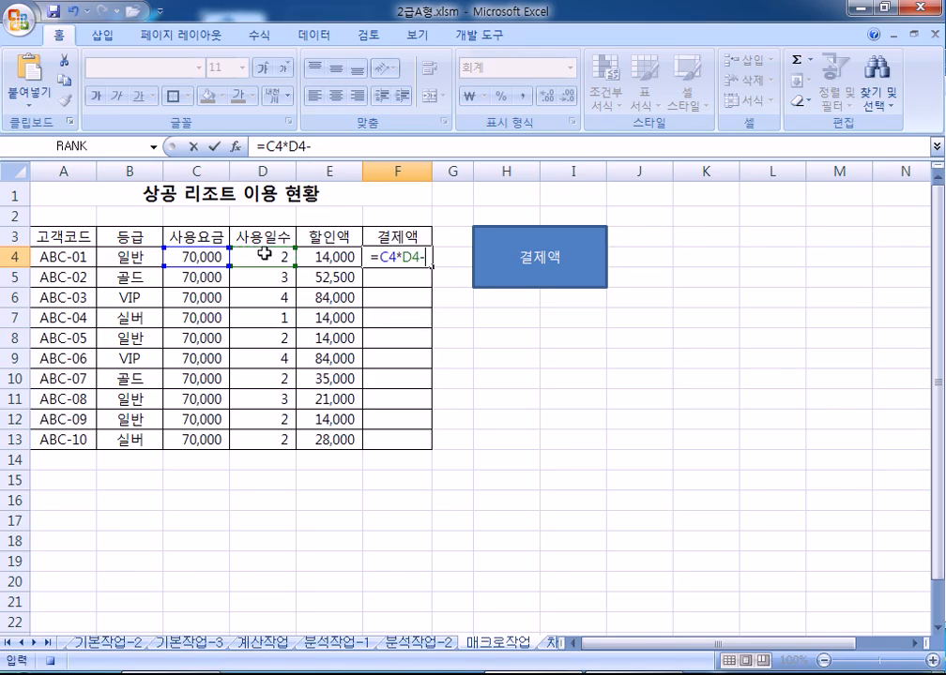
{"action": "left_click", "coordinate": [316, 259]}
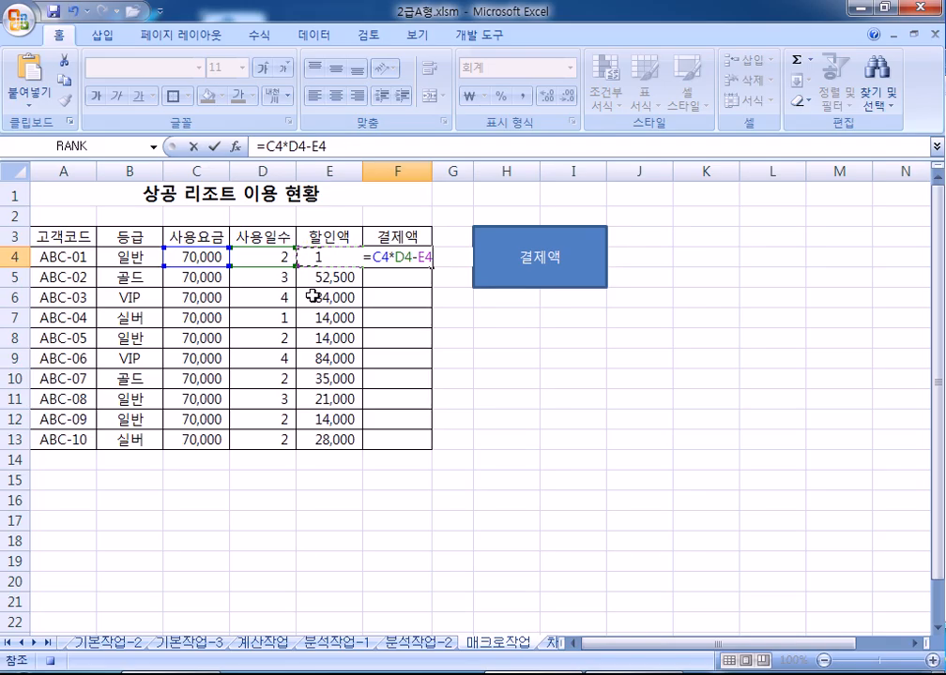
{"action": "key", "text": "Return"}
- Fill the formula down to F13 and stop the macro recording
{"action": "left_click", "coordinate": [421, 257]}
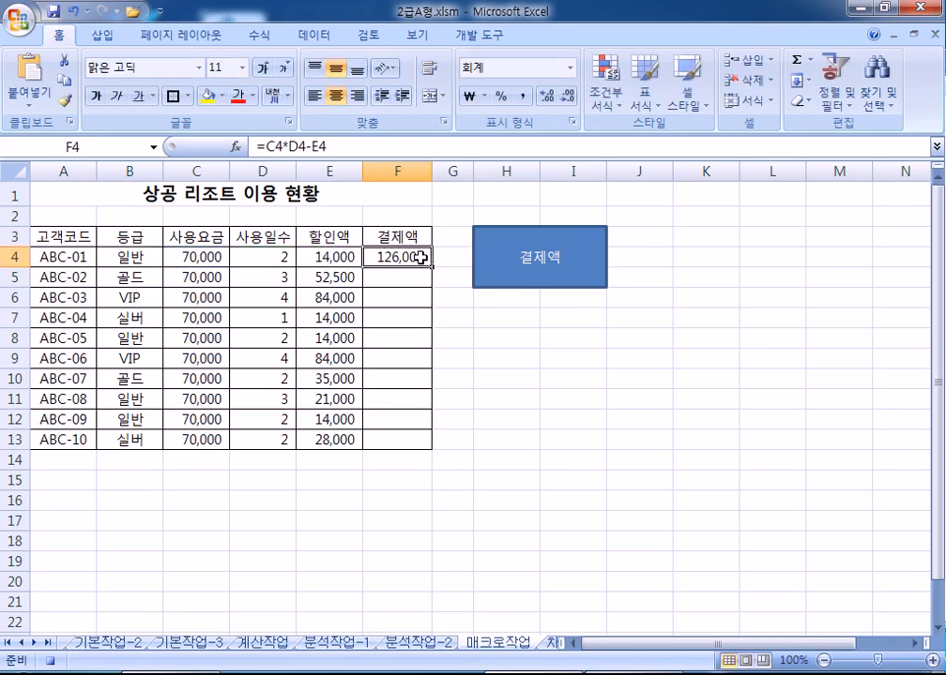
{"action": "left_click_drag", "start_coordinate": [434, 266], "coordinate": [435, 450]}
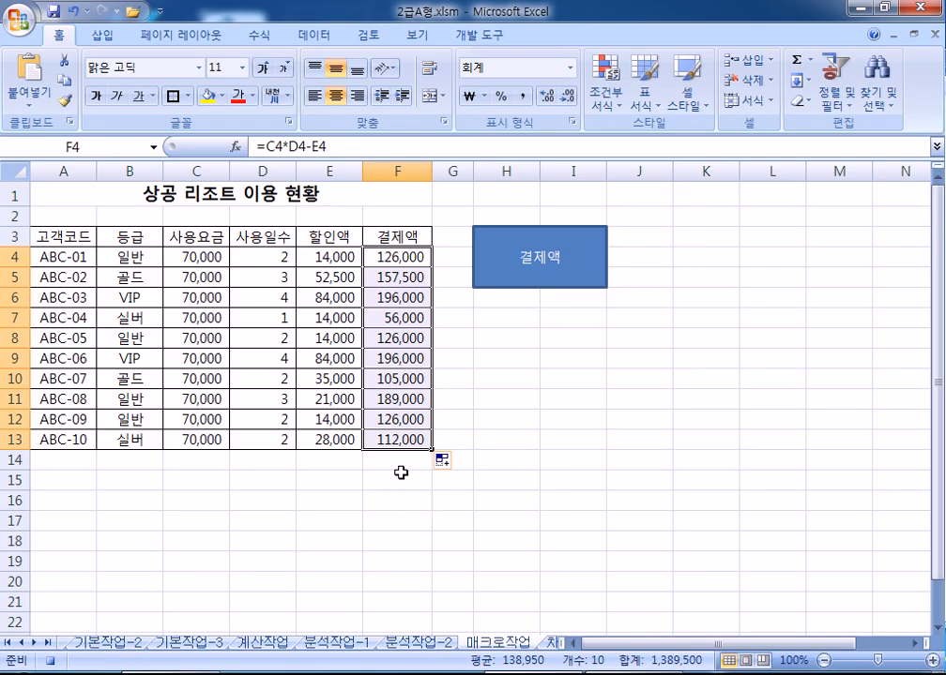
{"action": "left_click", "coordinate": [396, 458]}
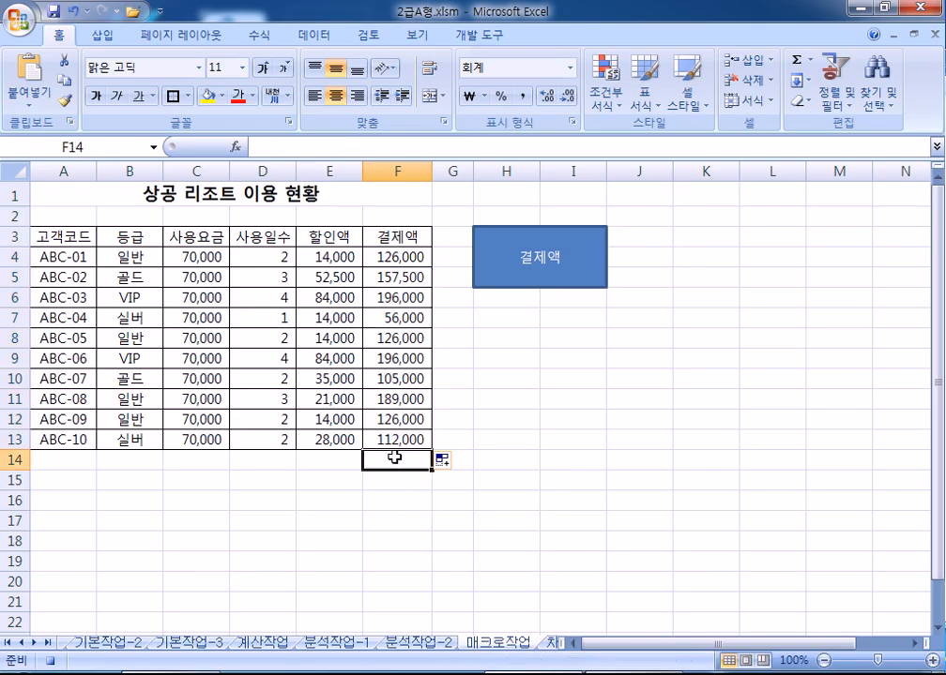
{"action": "left_click", "coordinate": [476, 40]}
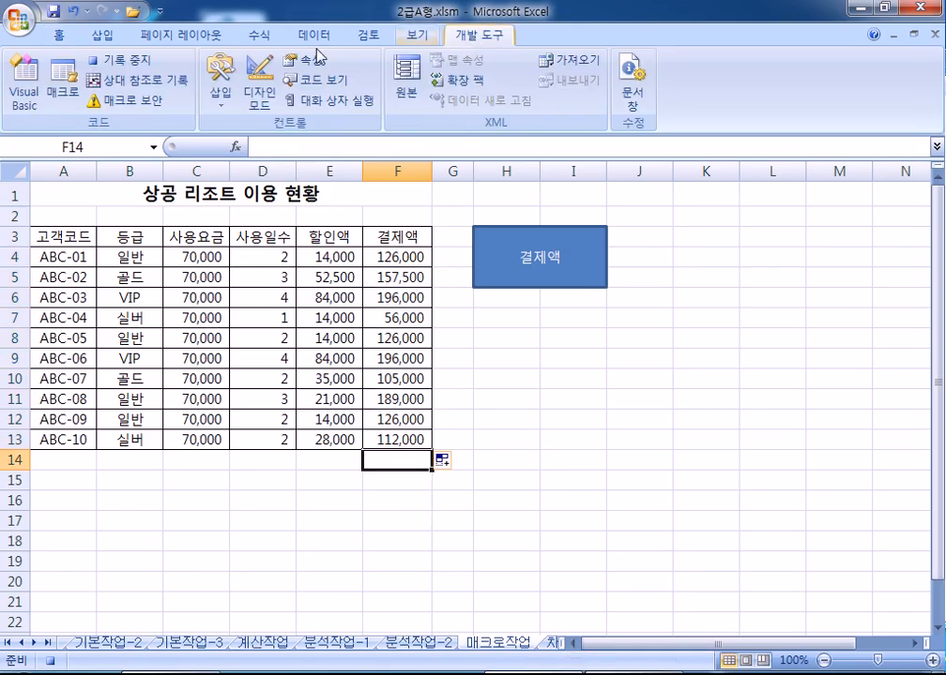
{"action": "left_click", "coordinate": [125, 66]}
{"action": "left_click_drag", "start_coordinate": [394, 257], "coordinate": [385, 450]}
{"action": "key", "text": "Delete"}
{"action": "left_click", "coordinate": [554, 440]}
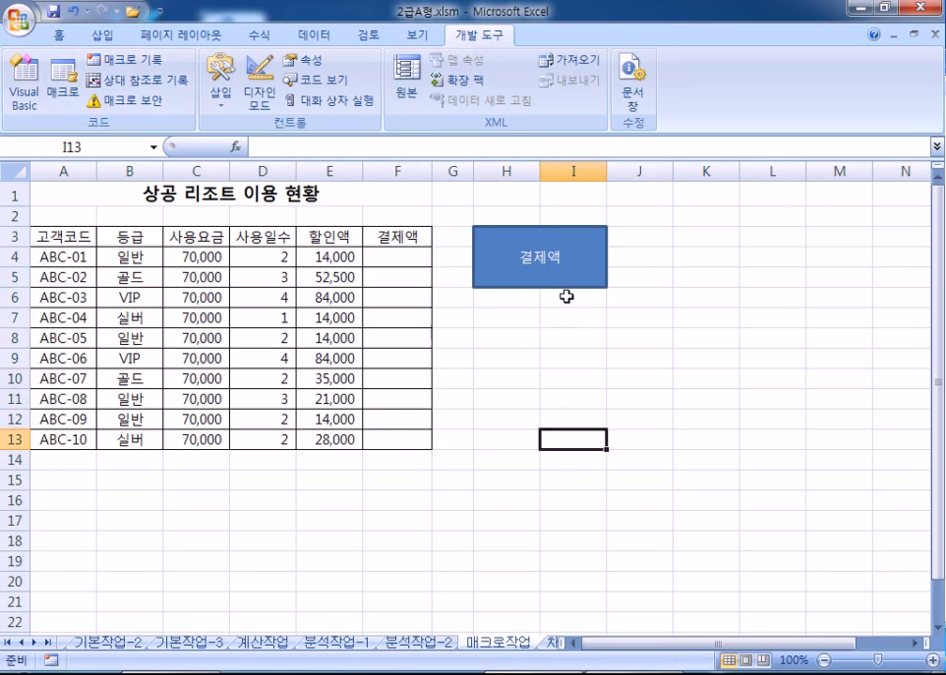
{"action": "left_click", "coordinate": [577, 271]}
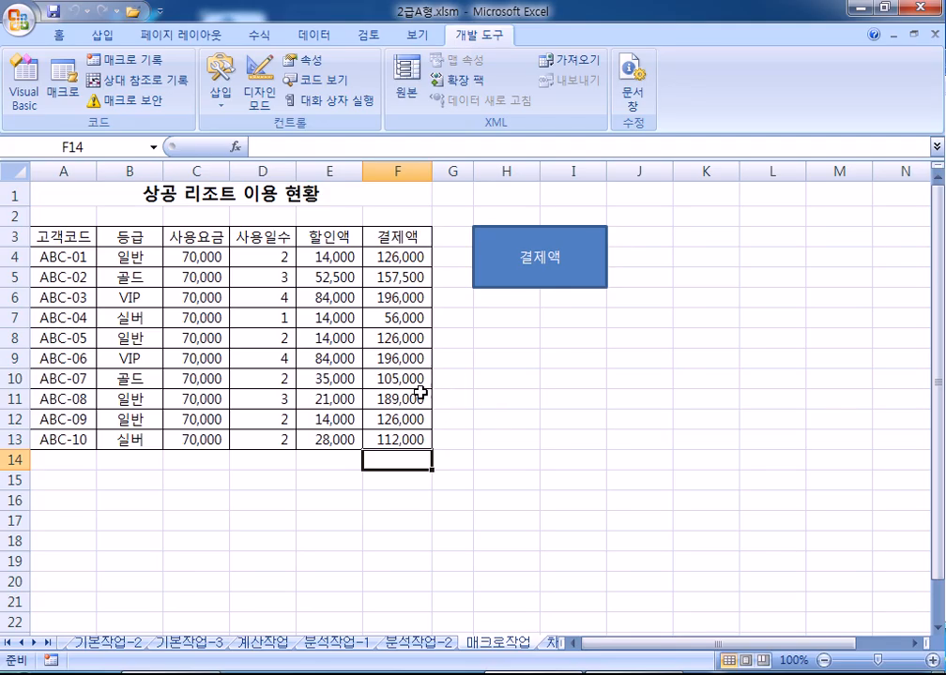
{"action": "left_click_drag", "start_coordinate": [58, 237], "coordinate": [393, 233]}
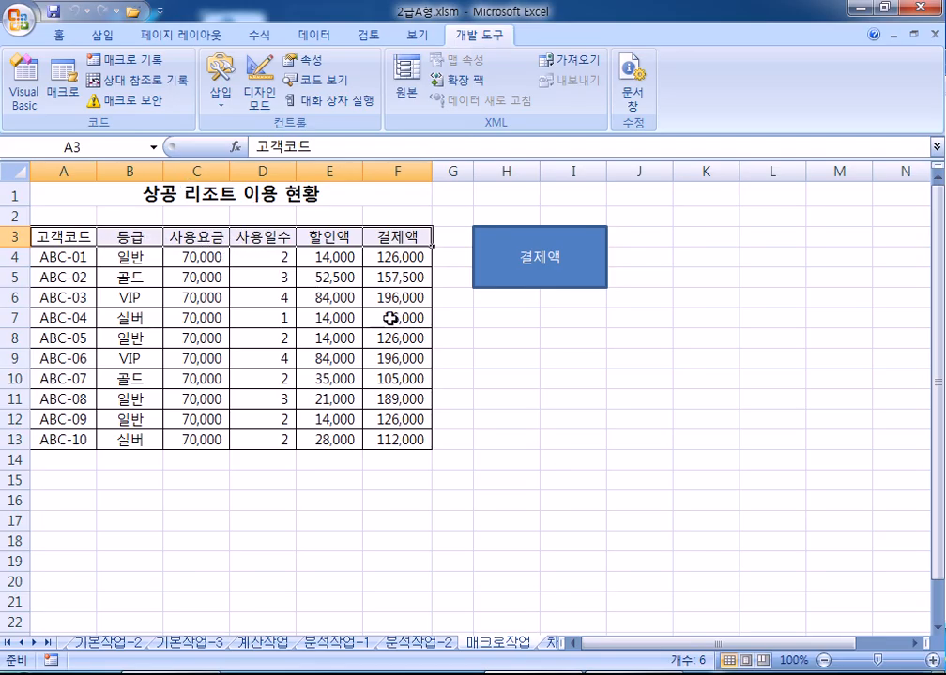
- Draw a hexagon over H7:I9 below the 결제액 button and type 서식 inside it
{"action": "left_click", "coordinate": [475, 385]}
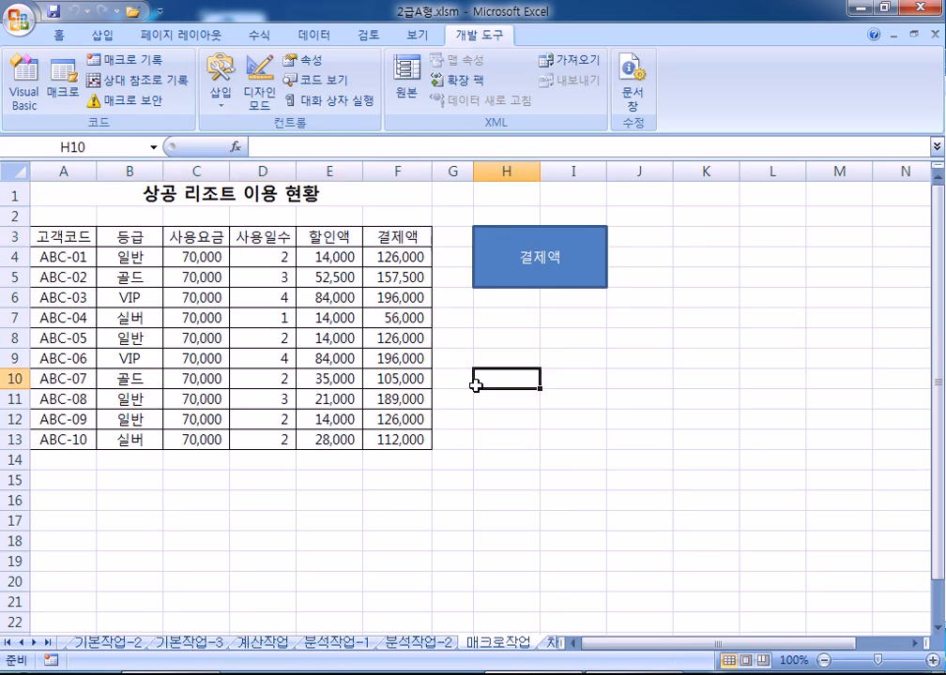
{"action": "left_click_drag", "start_coordinate": [495, 316], "coordinate": [577, 359]}
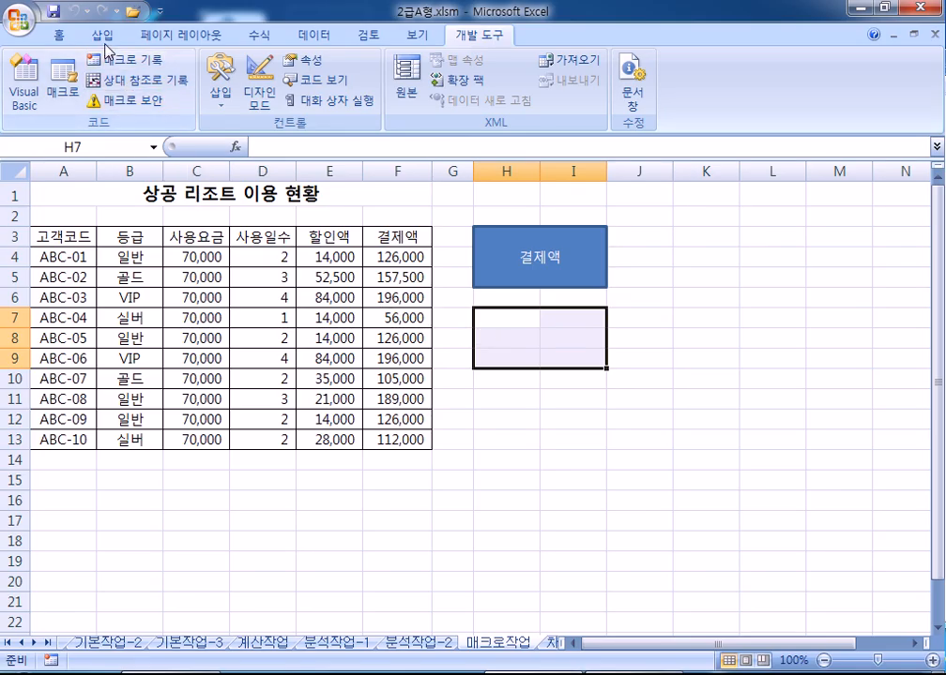
{"action": "left_click", "coordinate": [105, 36]}
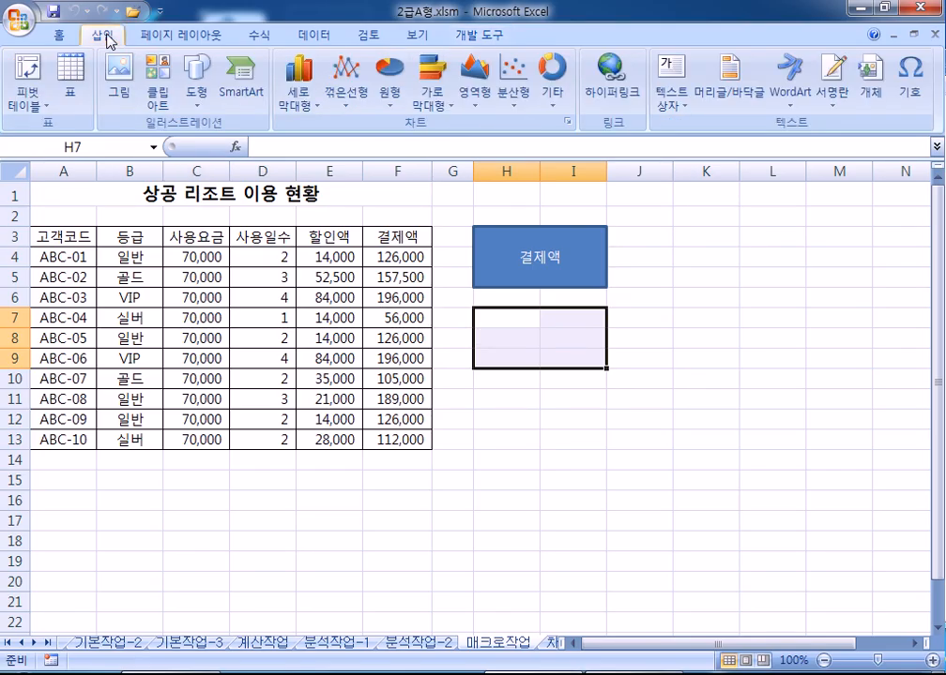
{"action": "left_click", "coordinate": [192, 84]}
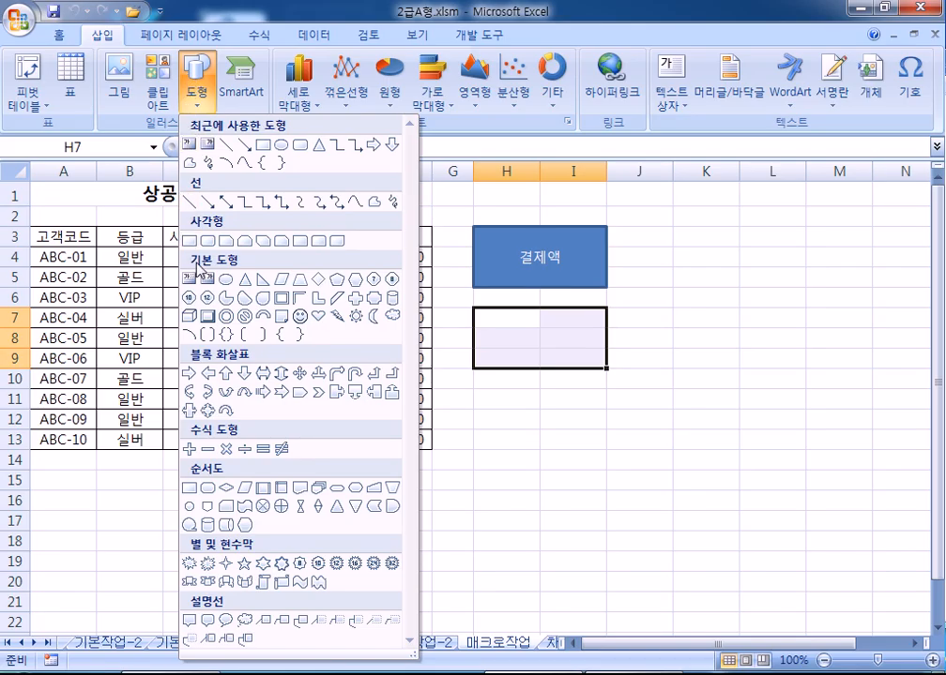
{"action": "left_click", "coordinate": [357, 280]}
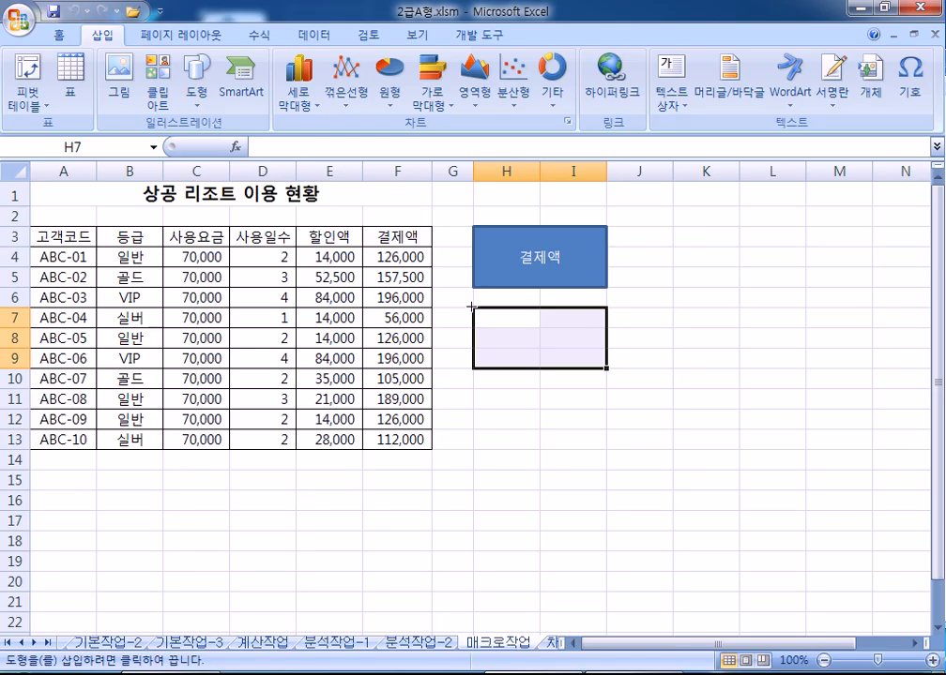
{"action": "mouse_move", "coordinate": [472, 307]}
{"action": "left_mouse_down"}
{"action": "mouse_move", "coordinate": [566, 338]}
{"action": "mouse_move", "coordinate": [606, 369]}
{"action": "left_mouse_up"}
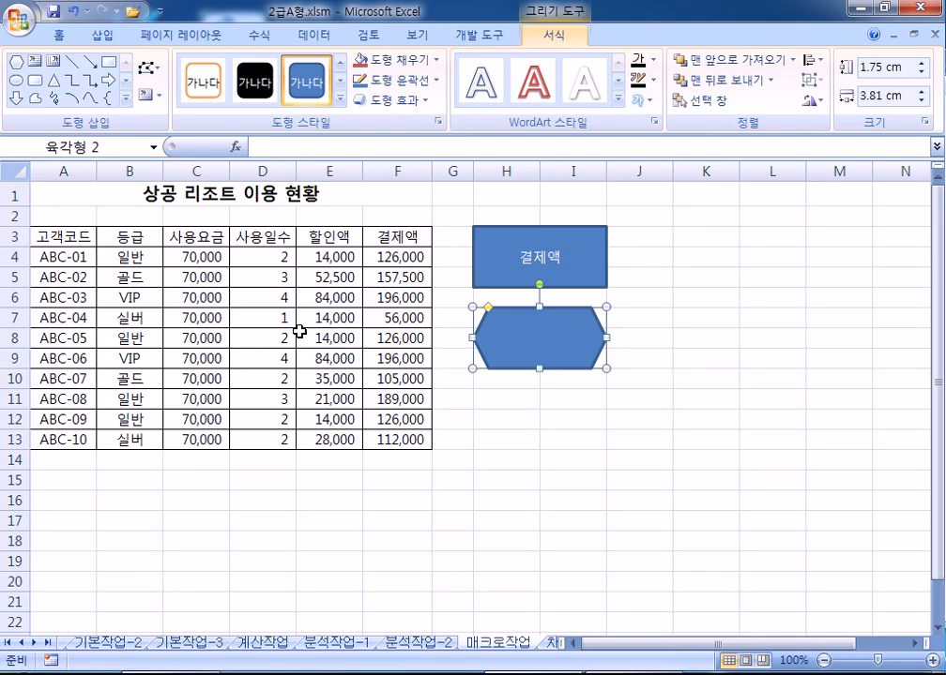
{"action": "type", "text": "서식"}
- Assign a new macro named 서식 to the hexagon and confirm recording it in this workbook
{"action": "right_click", "coordinate": [497, 320]}
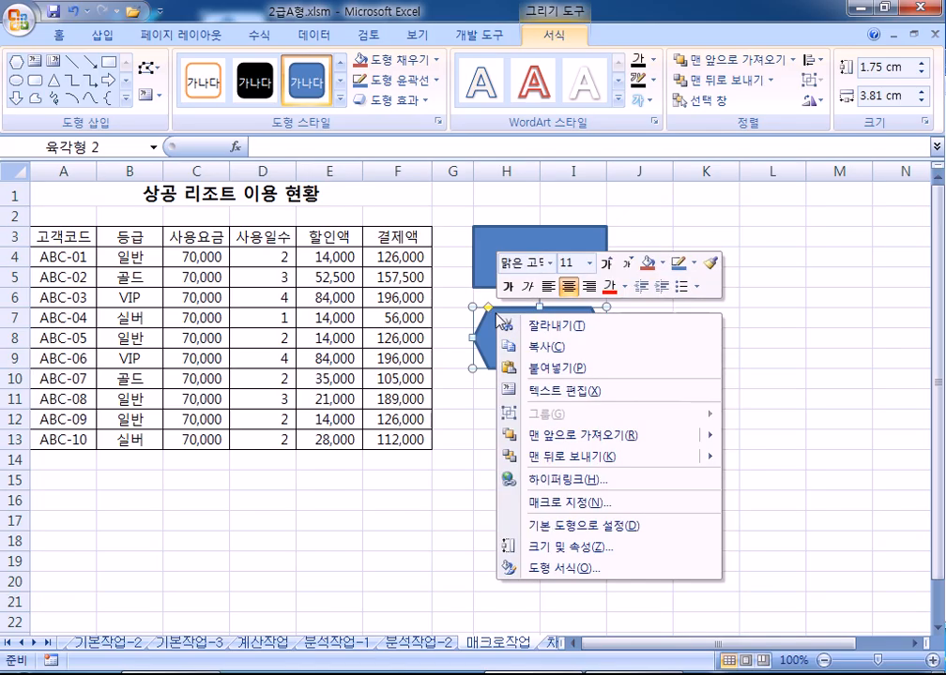
{"action": "left_click", "coordinate": [526, 504]}
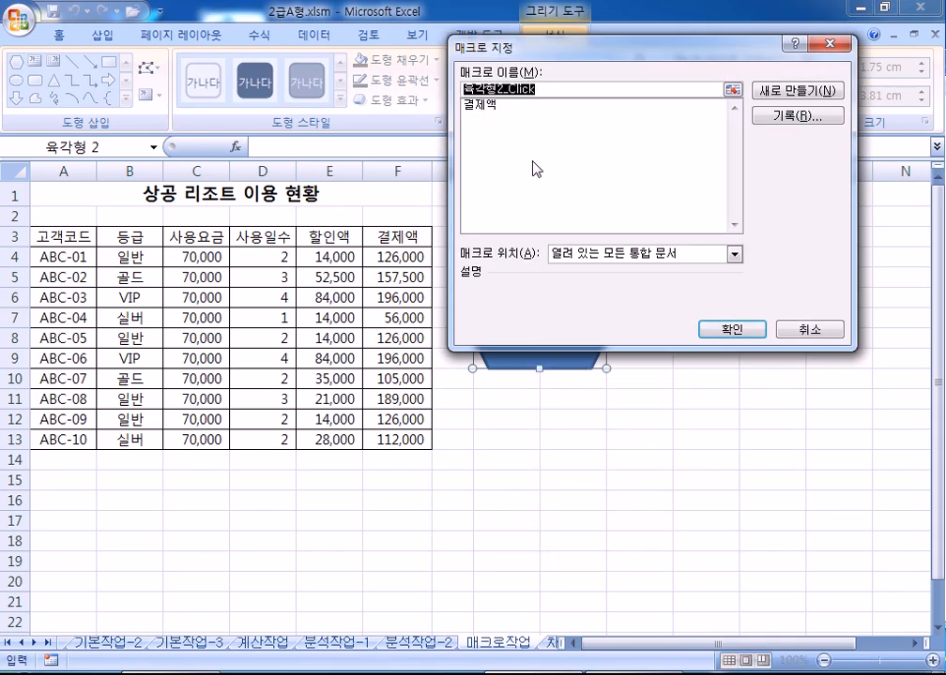
{"action": "type", "text": "ㅅㅓ식"}
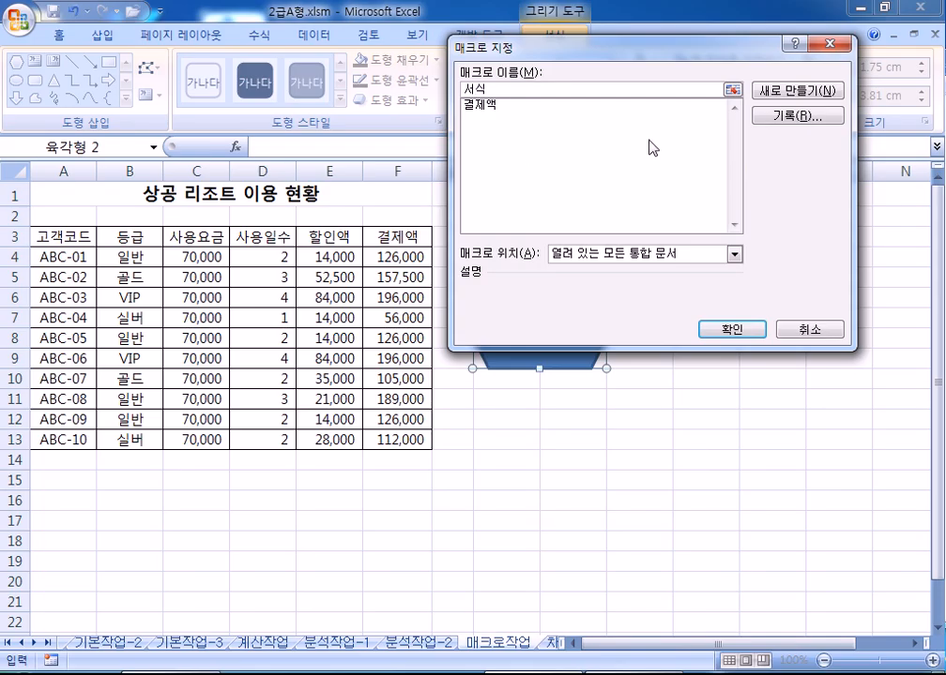
{"action": "left_click", "coordinate": [783, 130]}
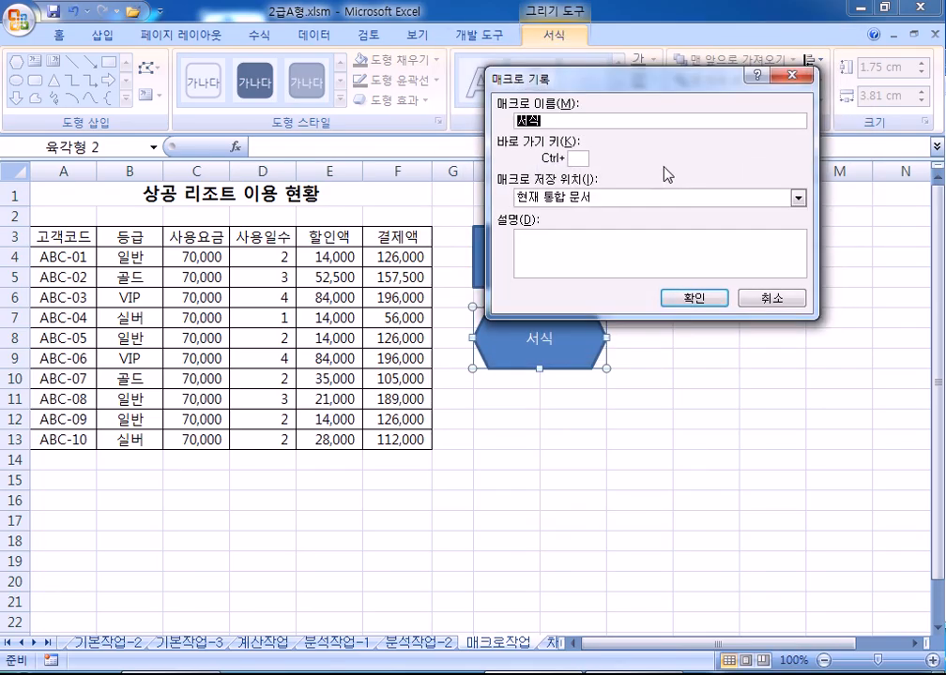
{"action": "left_click", "coordinate": [688, 302]}
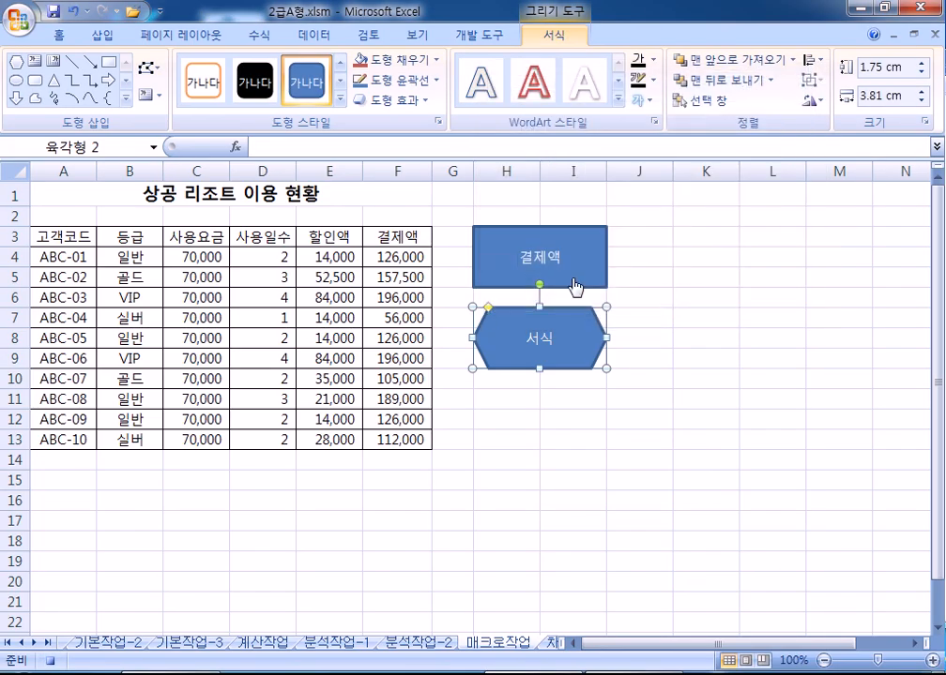
- Give header cells A3:F3 red font colour and yellow fill
{"action": "left_click_drag", "start_coordinate": [47, 235], "coordinate": [382, 237]}
{"action": "left_click", "coordinate": [59, 37]}
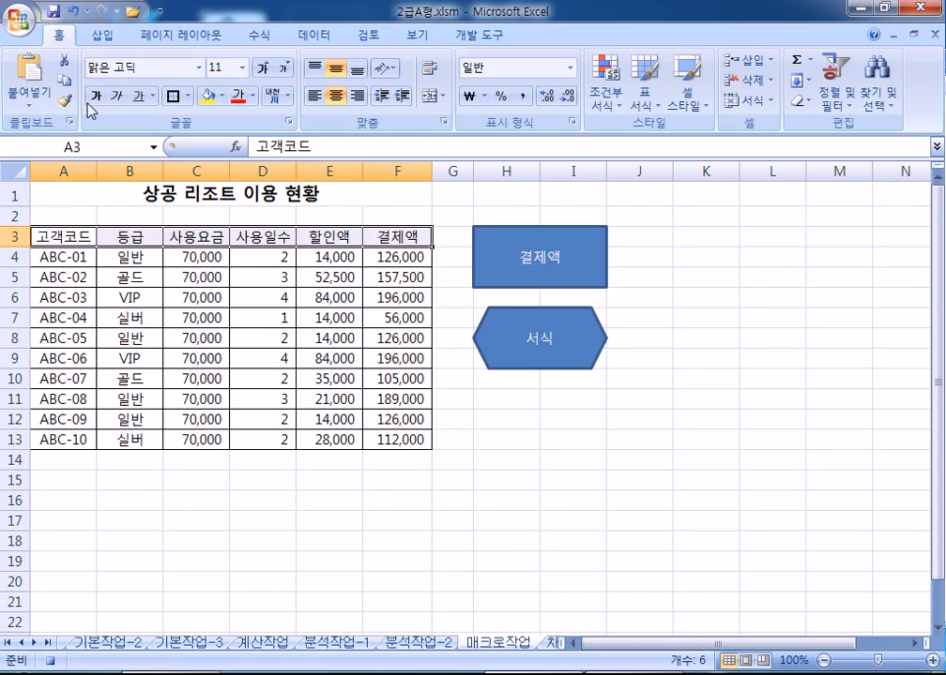
{"action": "left_click", "coordinate": [252, 96]}
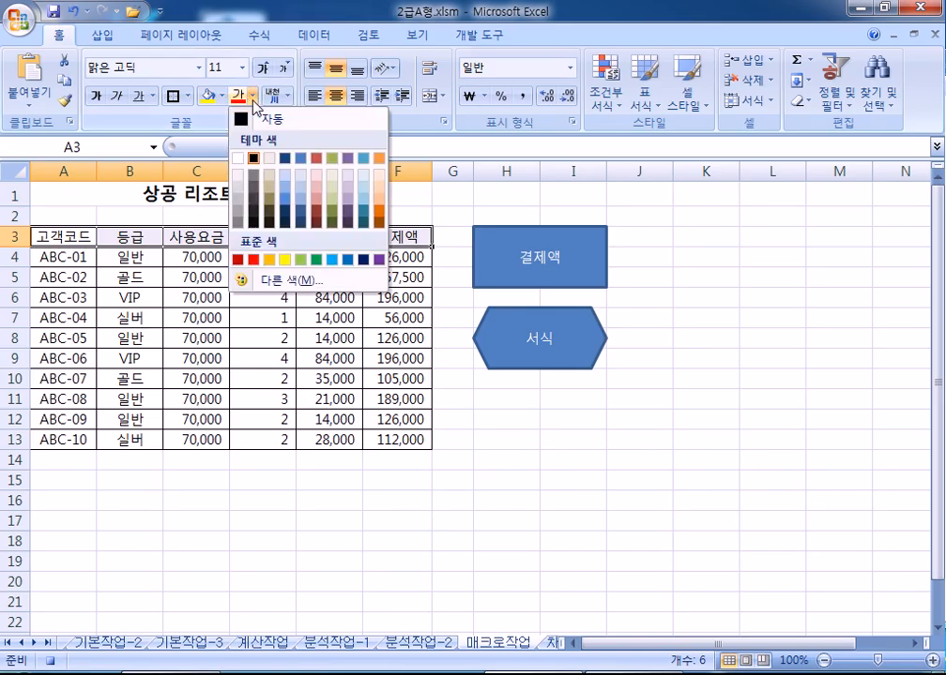
{"action": "left_click", "coordinate": [251, 261]}
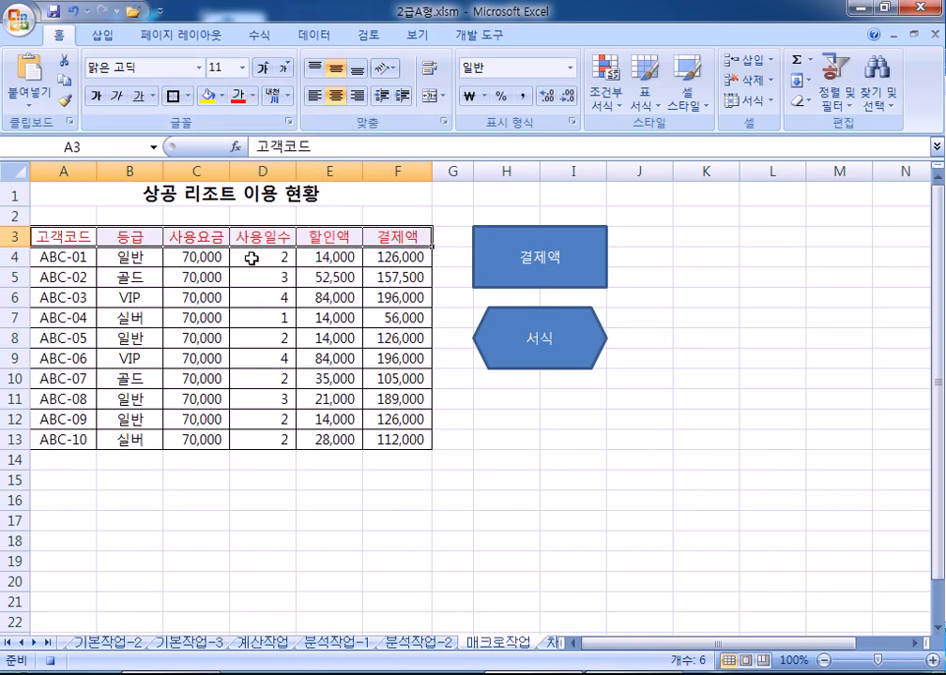
{"action": "left_click", "coordinate": [222, 97]}
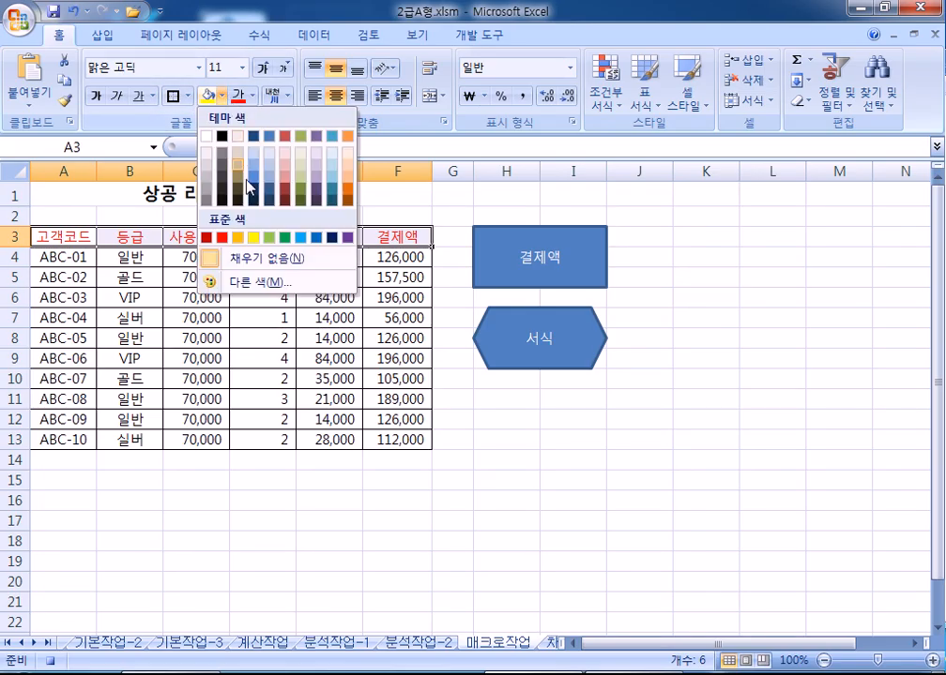
{"action": "left_click", "coordinate": [251, 237]}
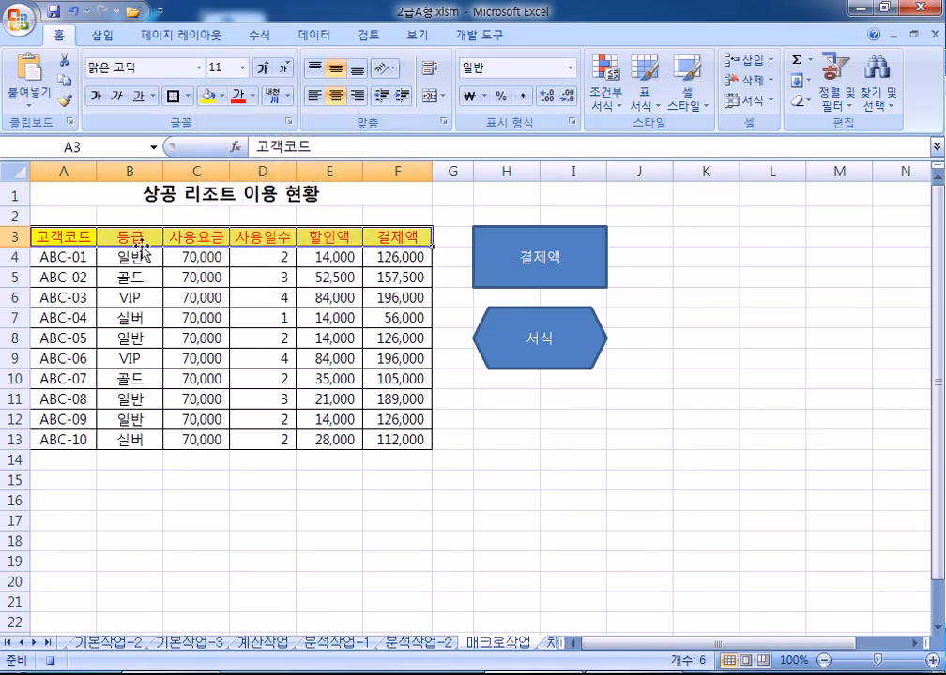
- Select G3 and stop recording the 서식 macro
{"action": "left_click", "coordinate": [454, 237]}
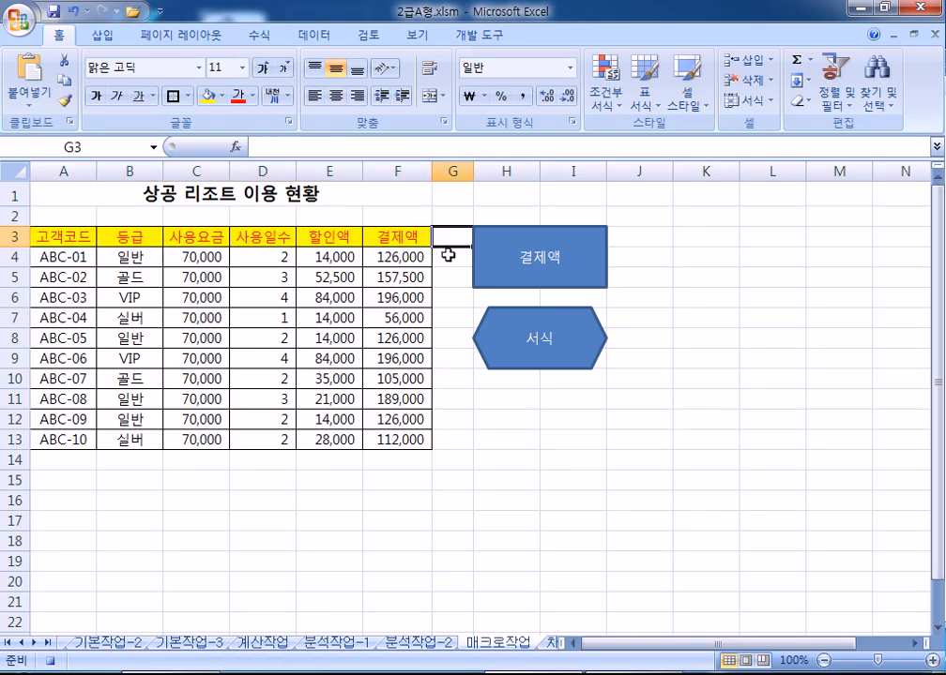
{"action": "left_click", "coordinate": [483, 34]}
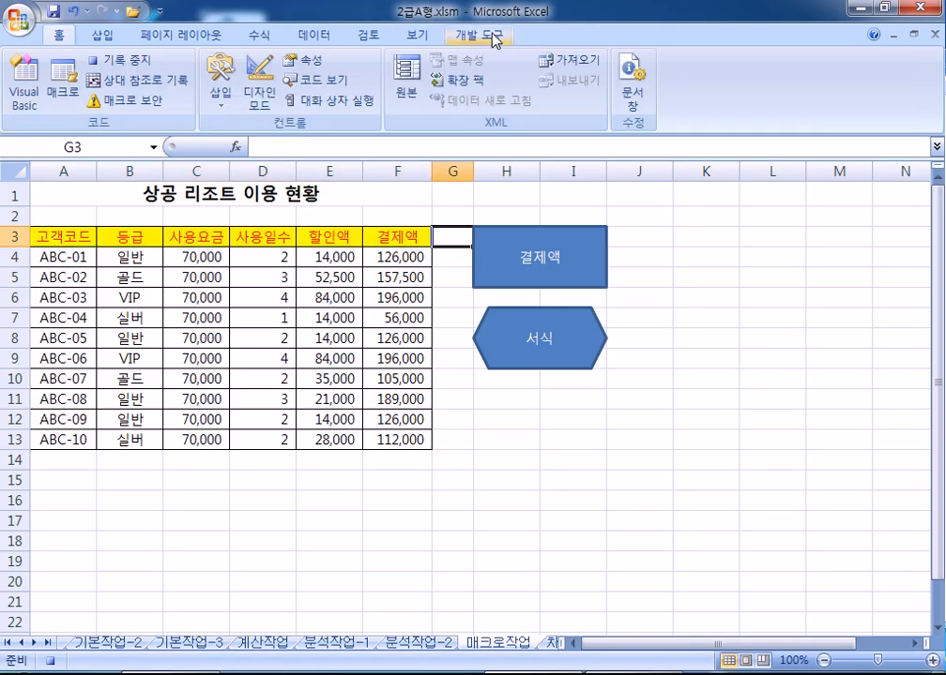
{"action": "left_click", "coordinate": [119, 64]}
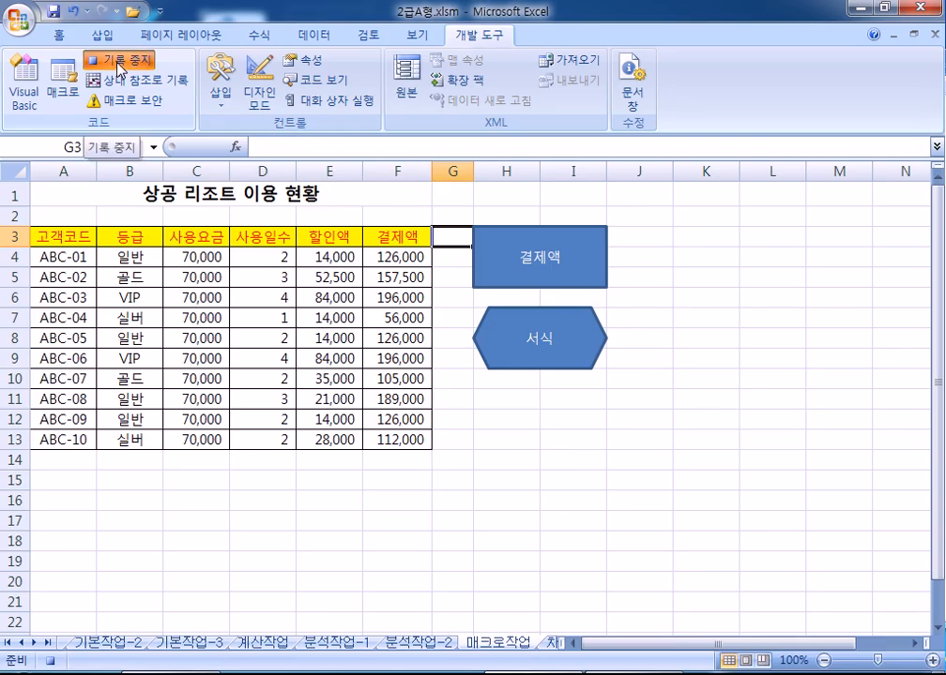
- Reset A3:F3 headers to automatic font colour and no fill, then run the 서식 shape
{"action": "left_click_drag", "start_coordinate": [69, 236], "coordinate": [381, 239]}
{"action": "left_click", "coordinate": [59, 36]}
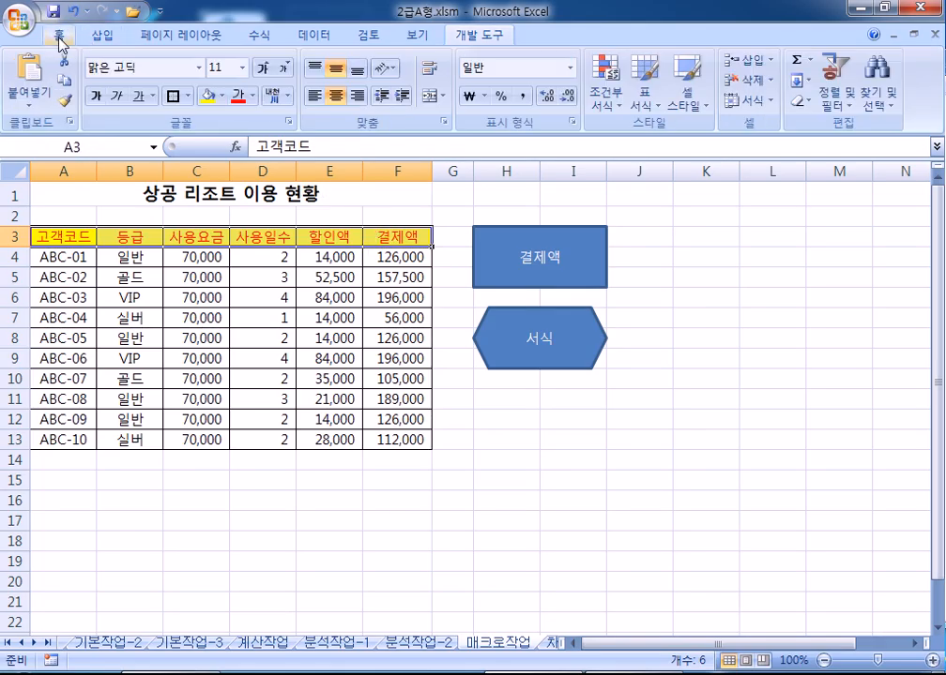
{"action": "left_click", "coordinate": [252, 96]}
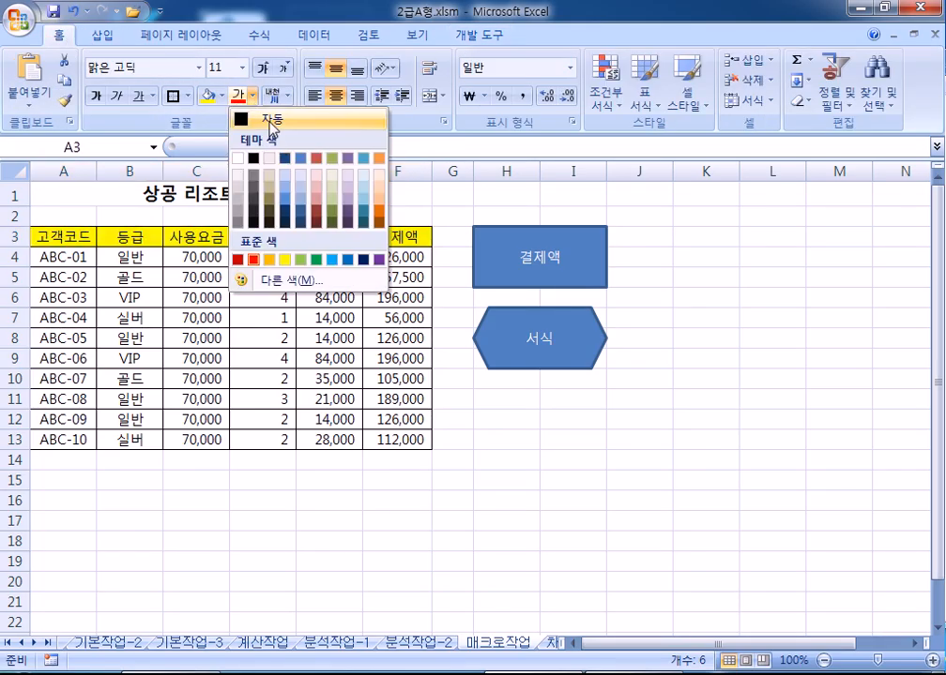
{"action": "left_click", "coordinate": [258, 119]}
{"action": "left_click", "coordinate": [221, 96]}
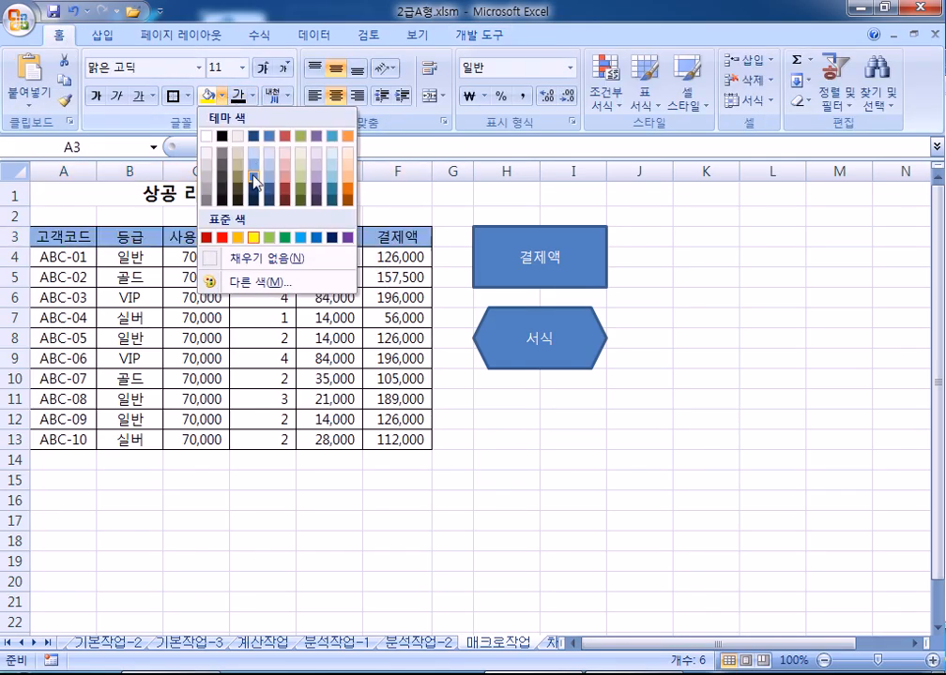
{"action": "left_click", "coordinate": [253, 258]}
{"action": "left_click", "coordinate": [495, 494]}
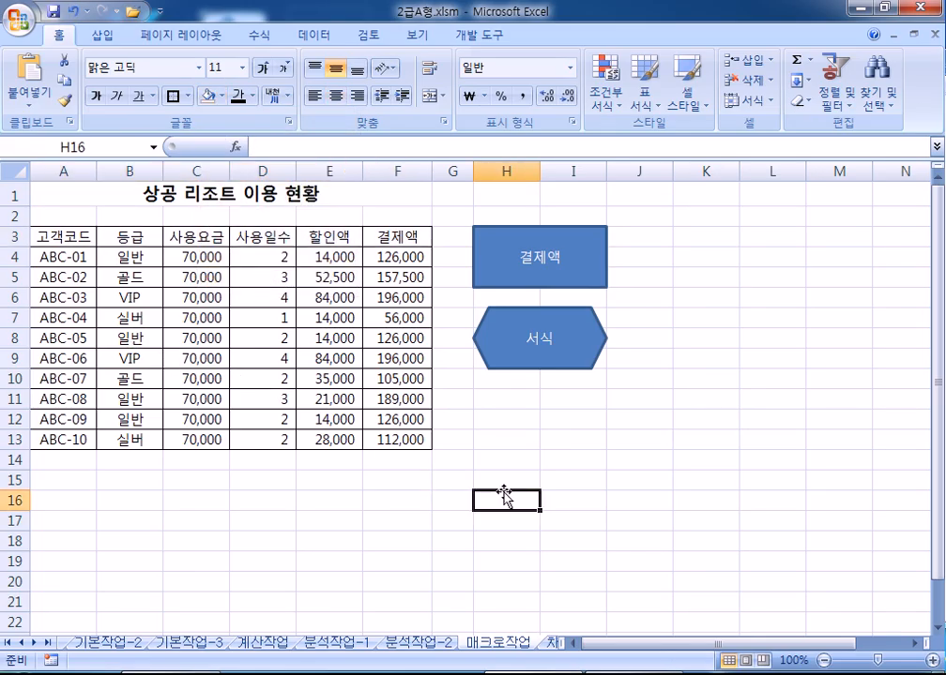
{"action": "left_click", "coordinate": [514, 355]}
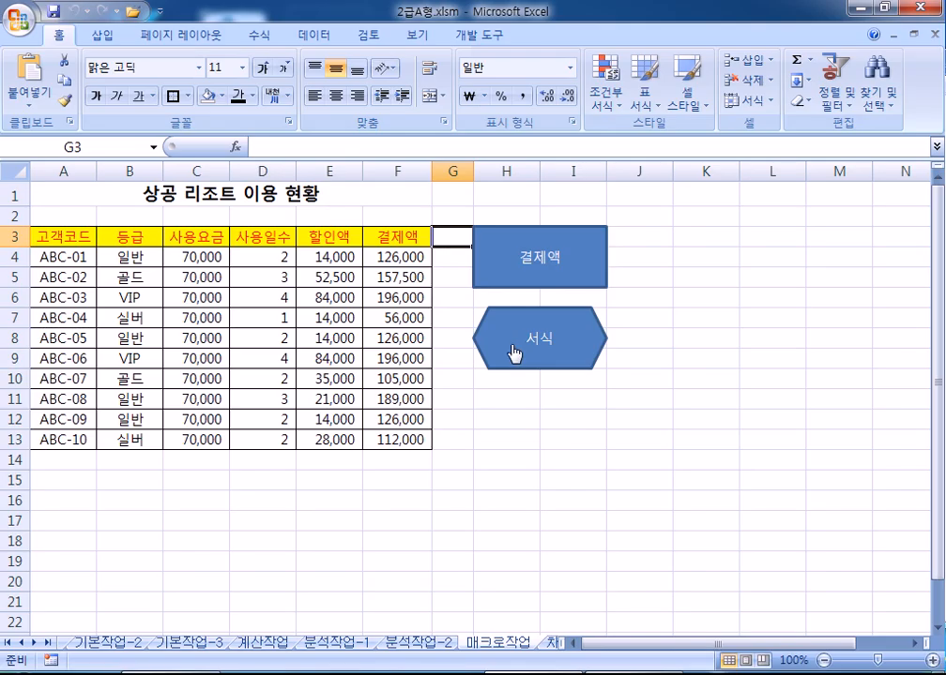
- Delete the F4:F13 payment amounts and run the 결제액 button to refill them
{"action": "left_click", "coordinate": [514, 354]}
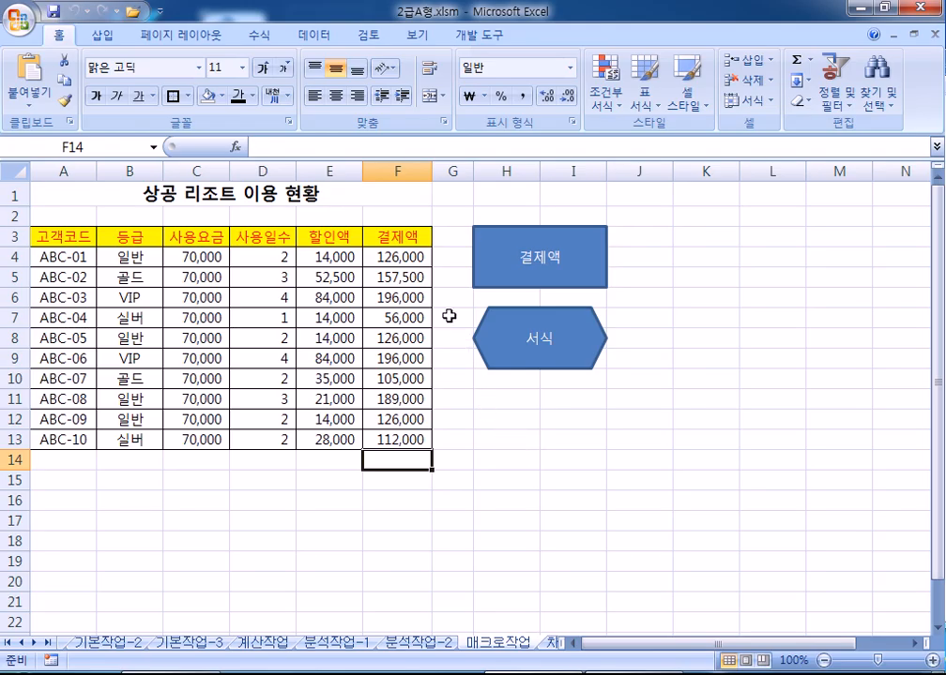
{"action": "left_click_drag", "start_coordinate": [410, 256], "coordinate": [400, 439]}
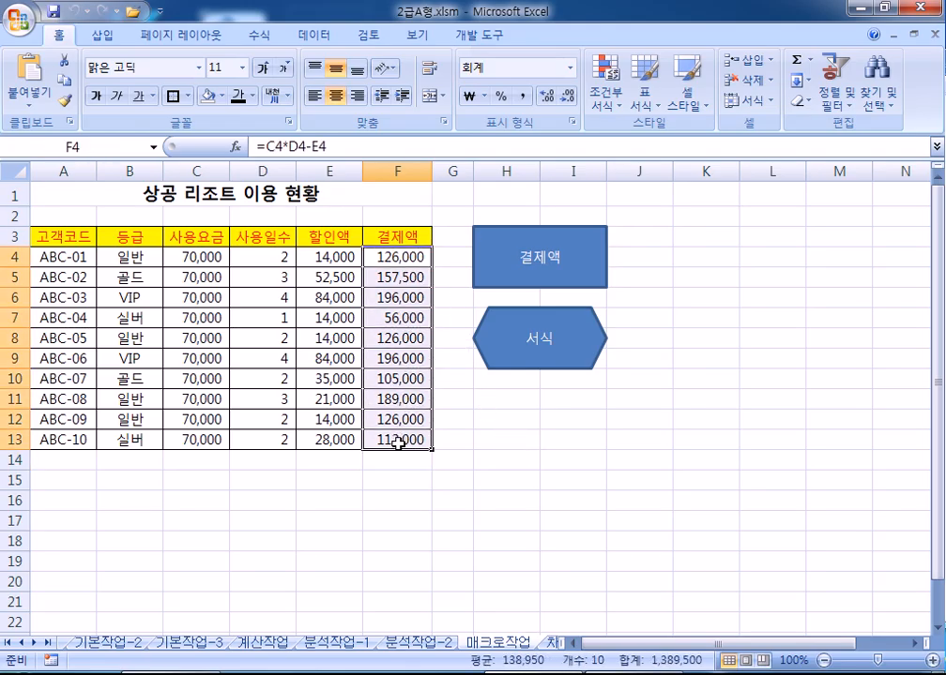
{"action": "key", "text": "Delete"}
{"action": "left_click", "coordinate": [532, 425]}
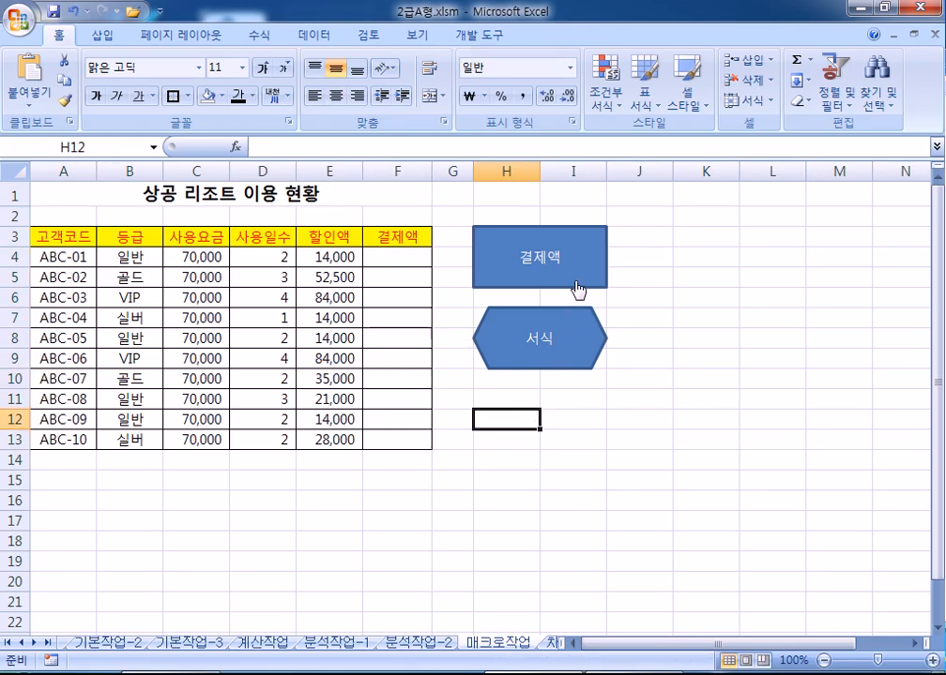
{"action": "left_click", "coordinate": [579, 287]}
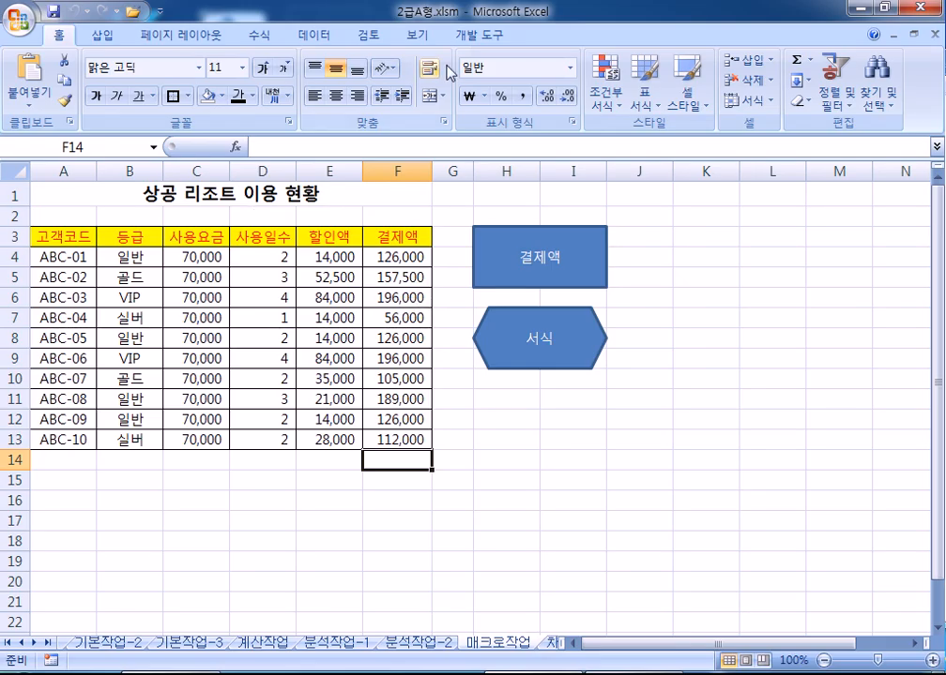
- Review the 서식 and 결제액 macros in the macro list, then close it without running anything
{"action": "left_click", "coordinate": [476, 38]}
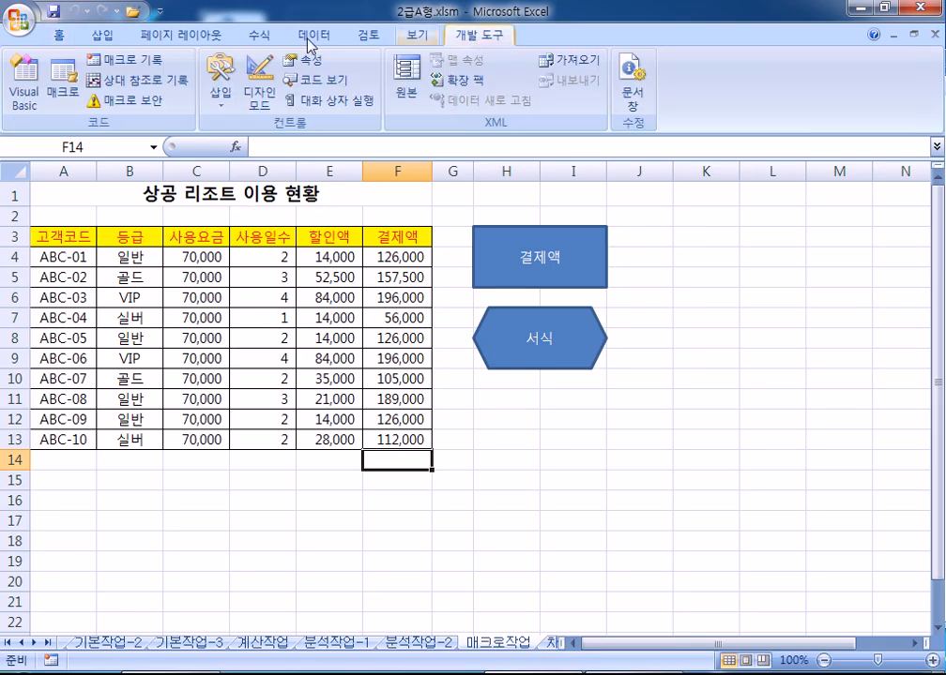
{"action": "left_click", "coordinate": [58, 83]}
{"action": "left_click", "coordinate": [463, 115]}
{"action": "left_click", "coordinate": [476, 105]}
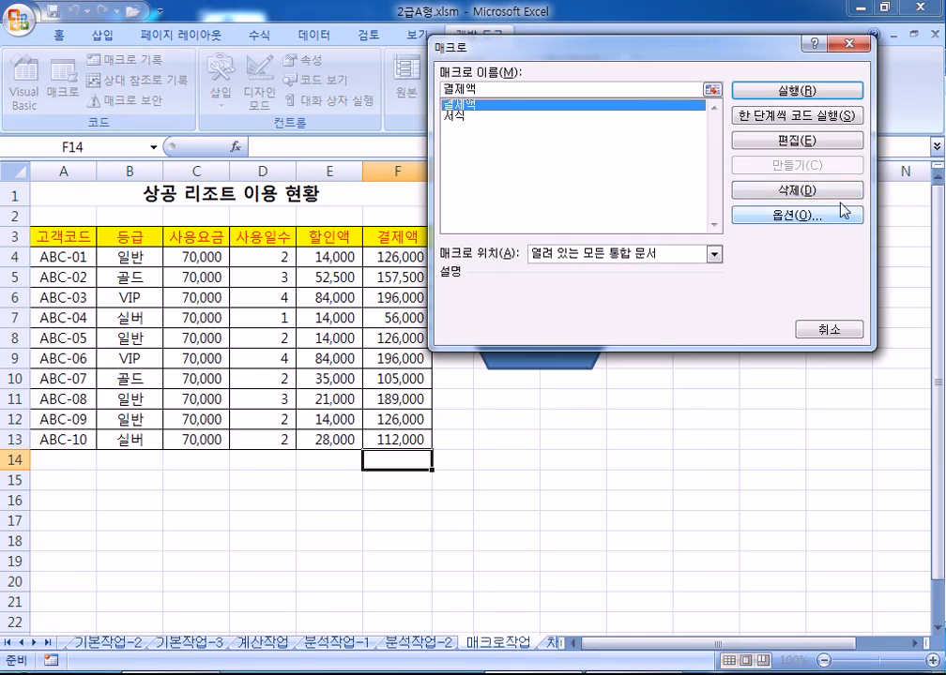
{"action": "left_click_drag", "start_coordinate": [580, 51], "coordinate": [732, 25]}
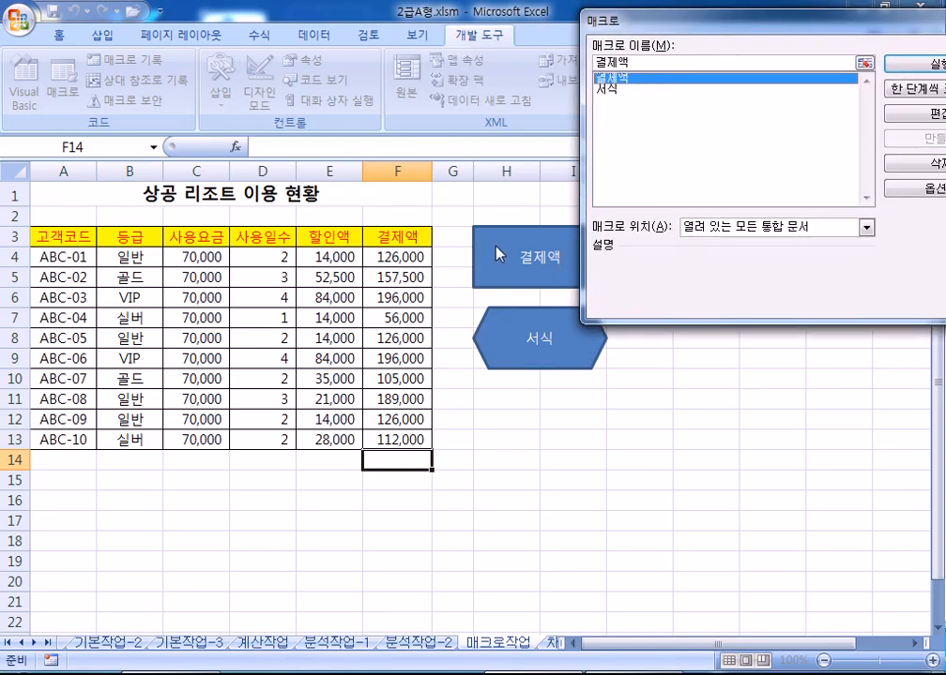
{"action": "left_click_drag", "start_coordinate": [667, 16], "coordinate": [403, 25]}
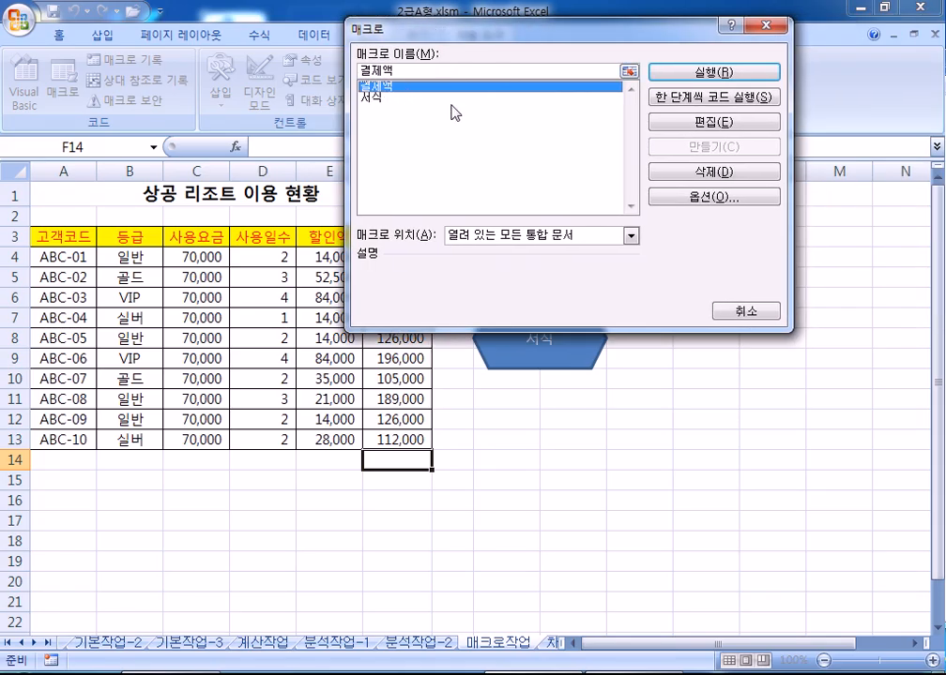
{"action": "left_click", "coordinate": [751, 311]}
- Check that the 결제액 shape is assigned to the 결제액 macro, then cancel without changes
{"action": "left_click", "coordinate": [474, 229], "text": "ctrl"}
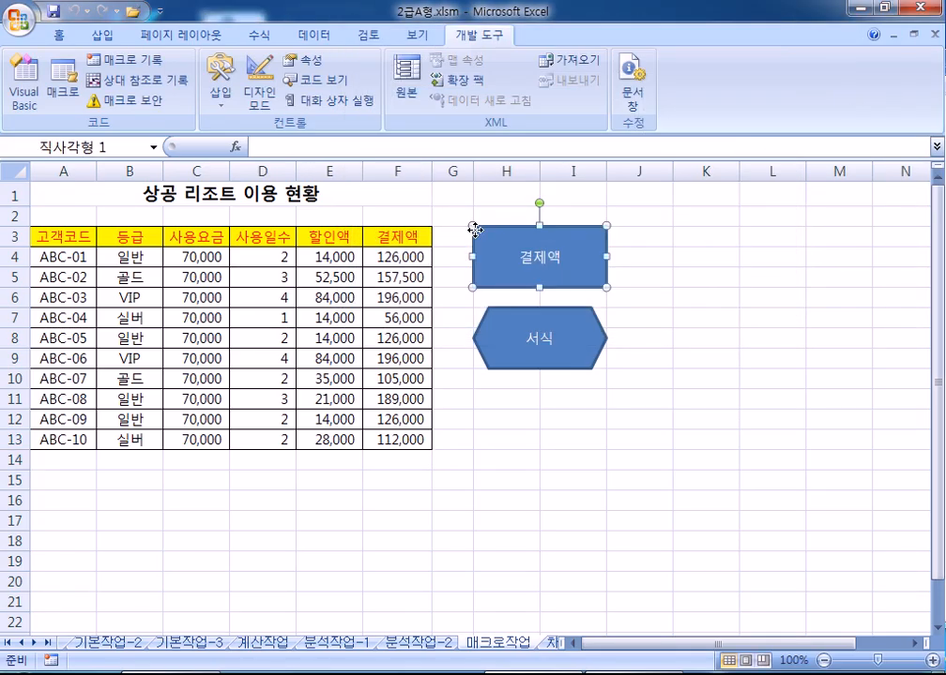
{"action": "right_click", "coordinate": [475, 230]}
{"action": "left_click", "coordinate": [495, 215]}
{"action": "right_click", "coordinate": [501, 233]}
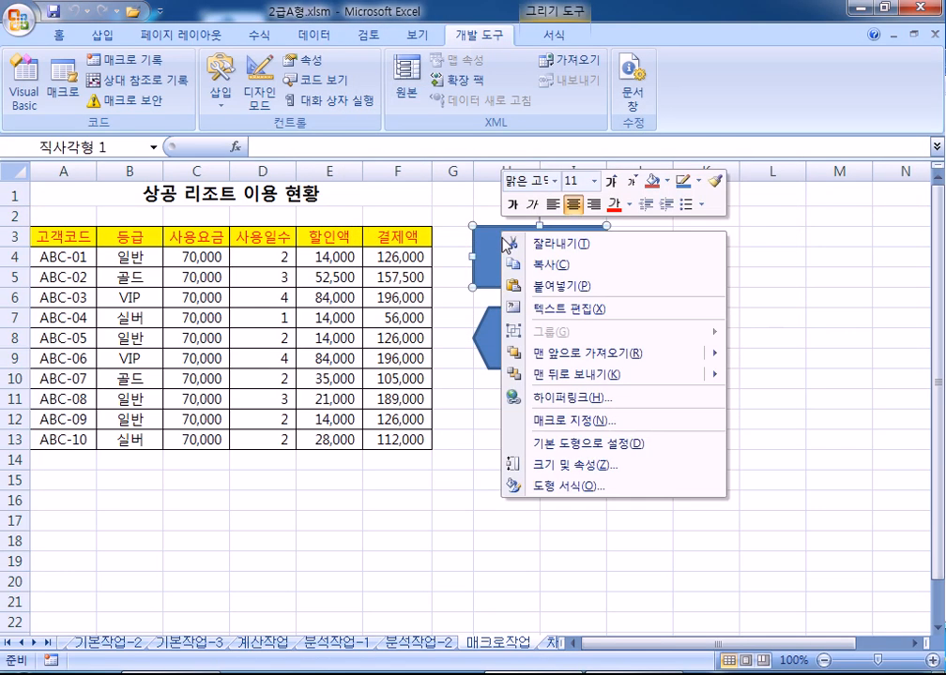
{"action": "left_click", "coordinate": [552, 421]}
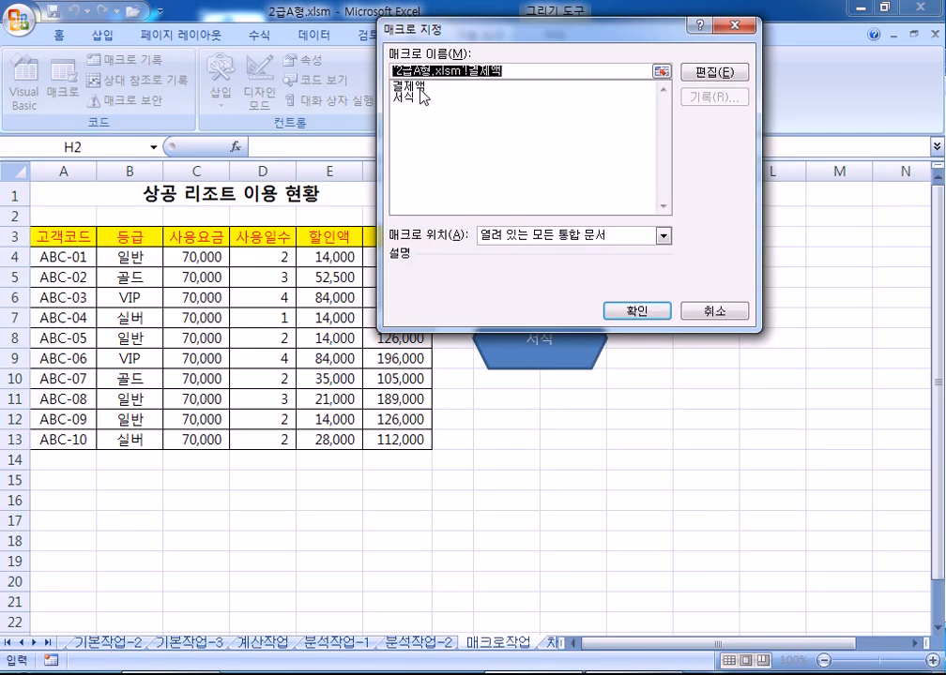
{"action": "left_click", "coordinate": [418, 87]}
{"action": "double_click", "coordinate": [469, 70]}
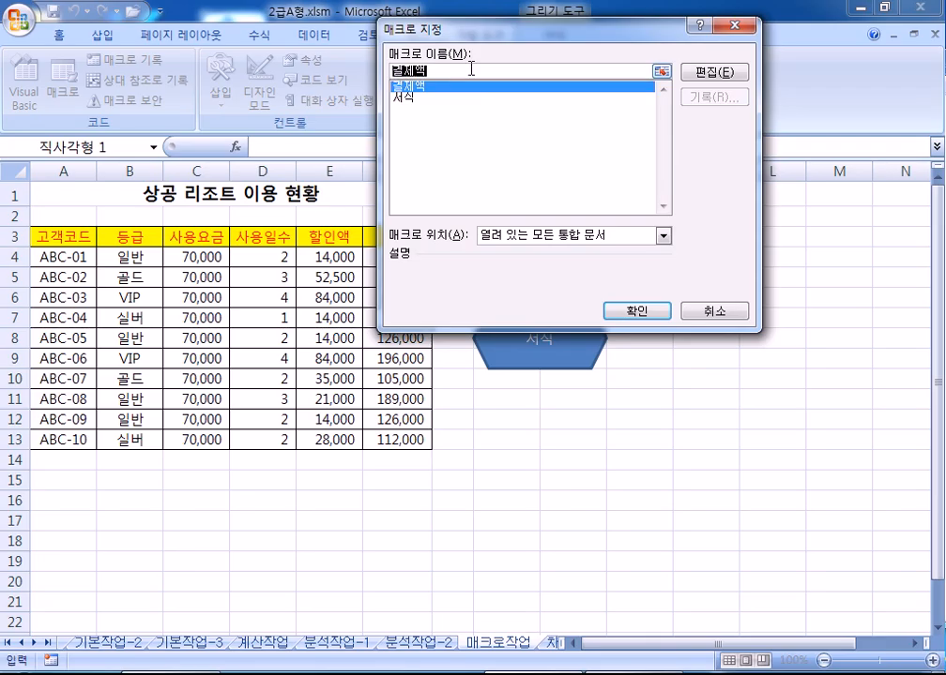
{"action": "left_click", "coordinate": [476, 71]}
{"action": "type", "text": "1"}
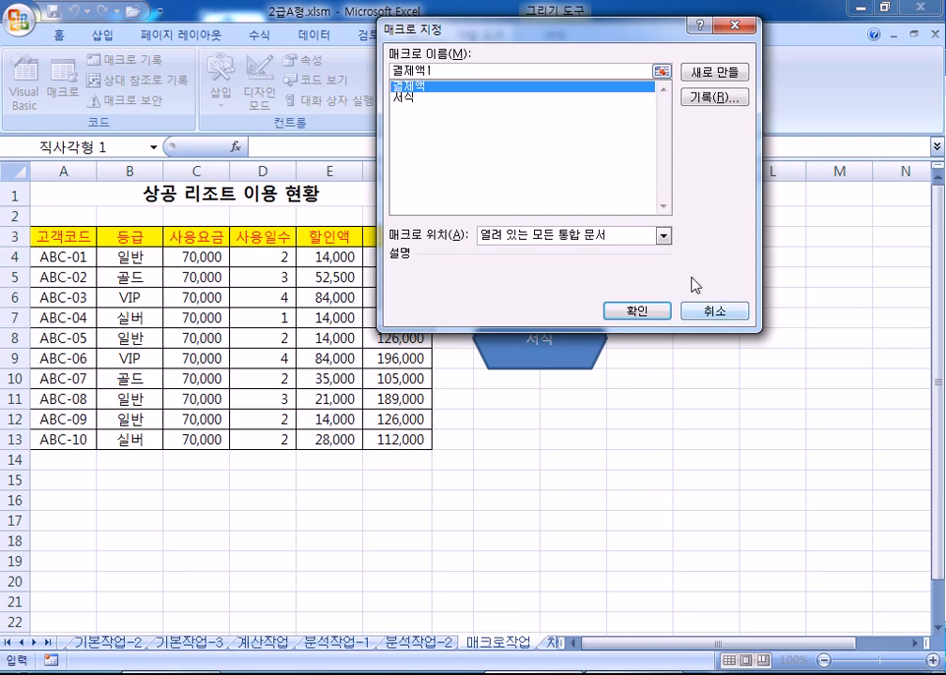
{"action": "left_click", "coordinate": [417, 87]}
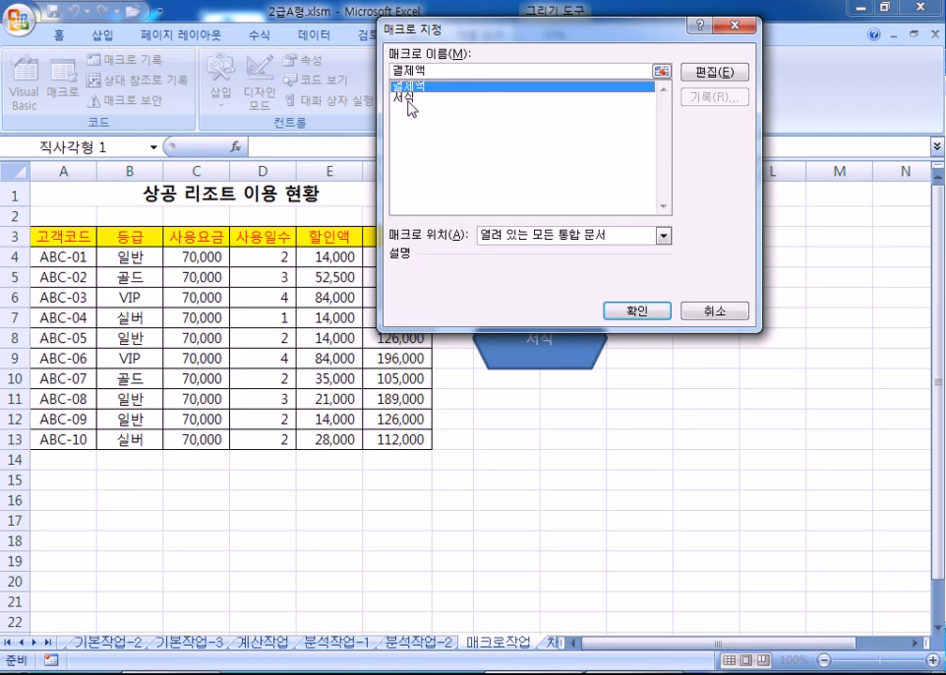
{"action": "left_click", "coordinate": [713, 310]}
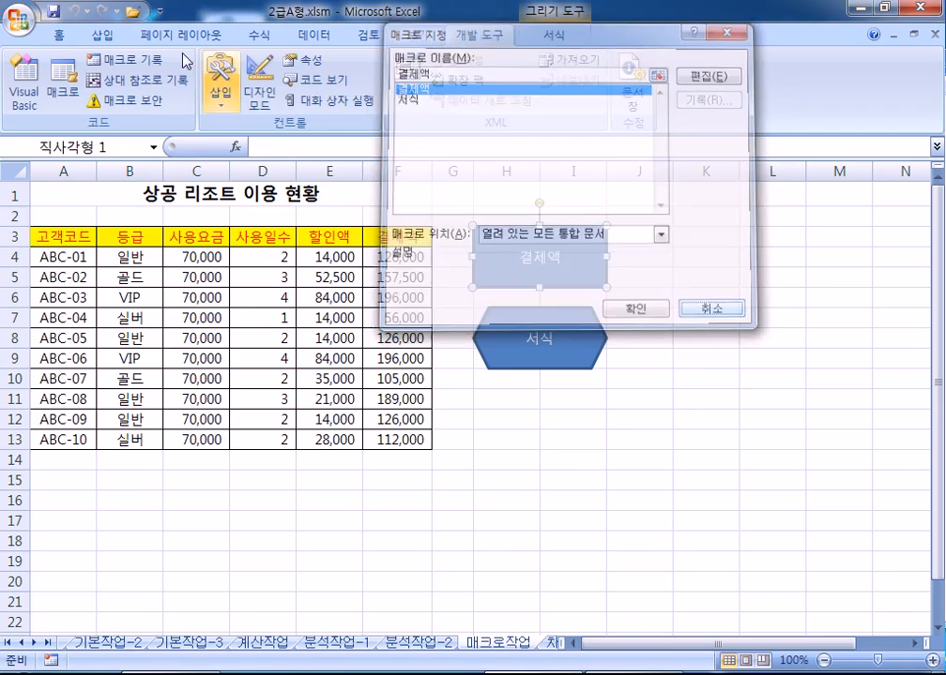
- Reopen the workbook macro list to look over 서식 and 결제액, then close it unchanged
{"action": "left_click", "coordinate": [68, 82]}
{"action": "left_click", "coordinate": [380, 98]}
{"action": "left_click", "coordinate": [384, 87]}
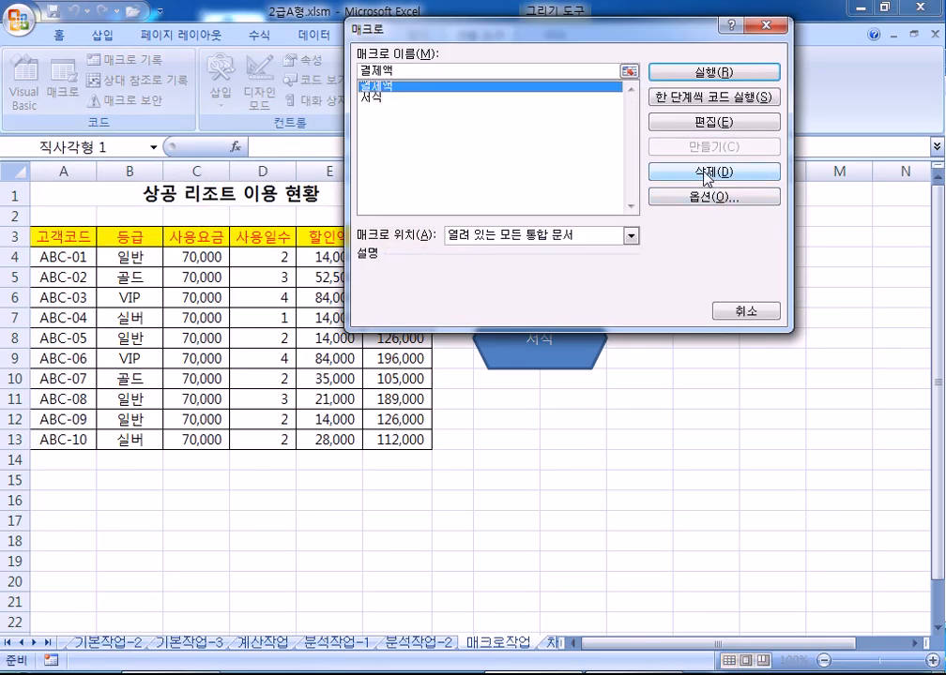
{"action": "left_click", "coordinate": [743, 311]}
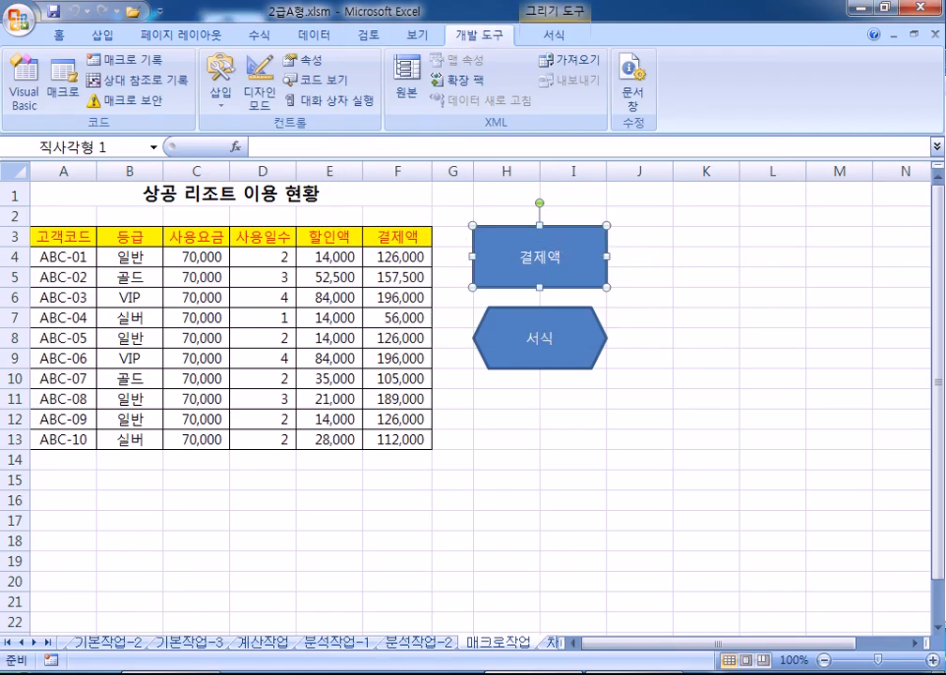
- On the 차트작업 sheet, select the 등록비 columns in the rental chart and delete them
{"action": "left_click", "coordinate": [549, 643]}
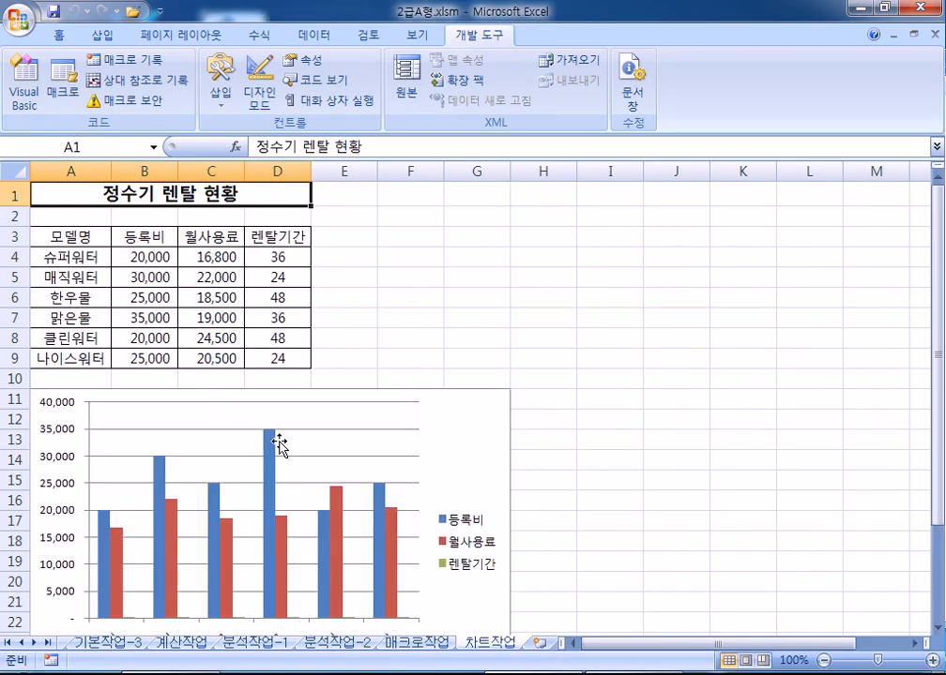
{"action": "scroll", "coordinate": [278, 446], "scroll_direction": "down", "scroll_amount": 3}
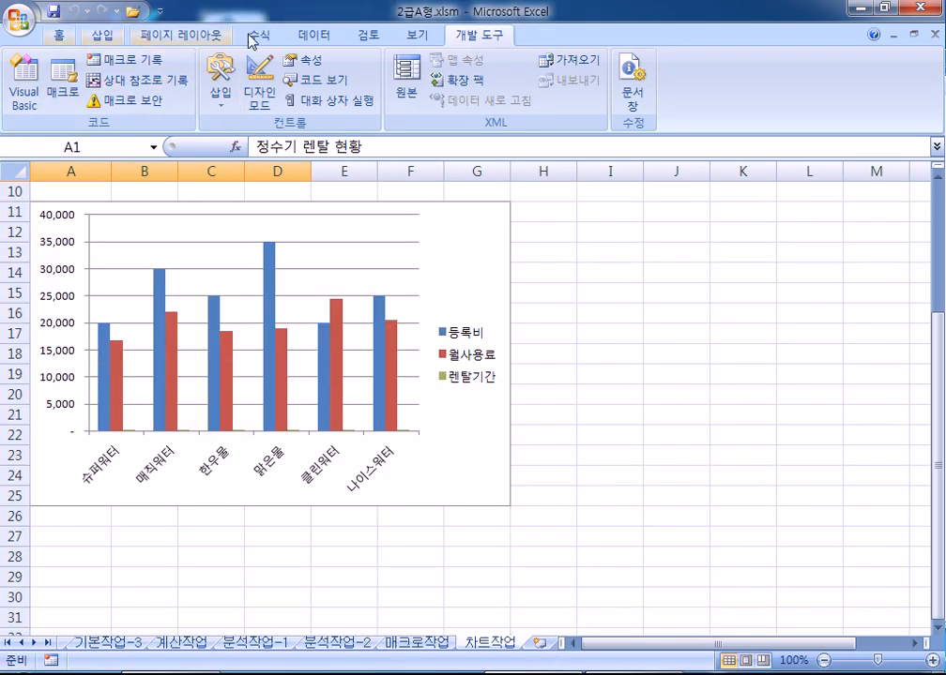
{"action": "left_click", "coordinate": [459, 273]}
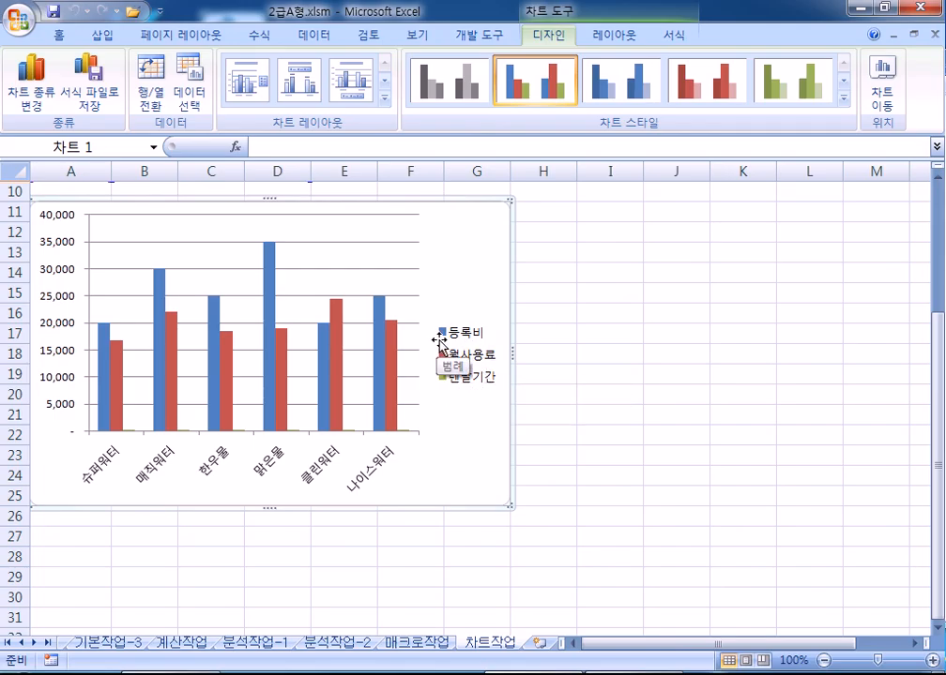
{"action": "left_click", "coordinate": [270, 321]}
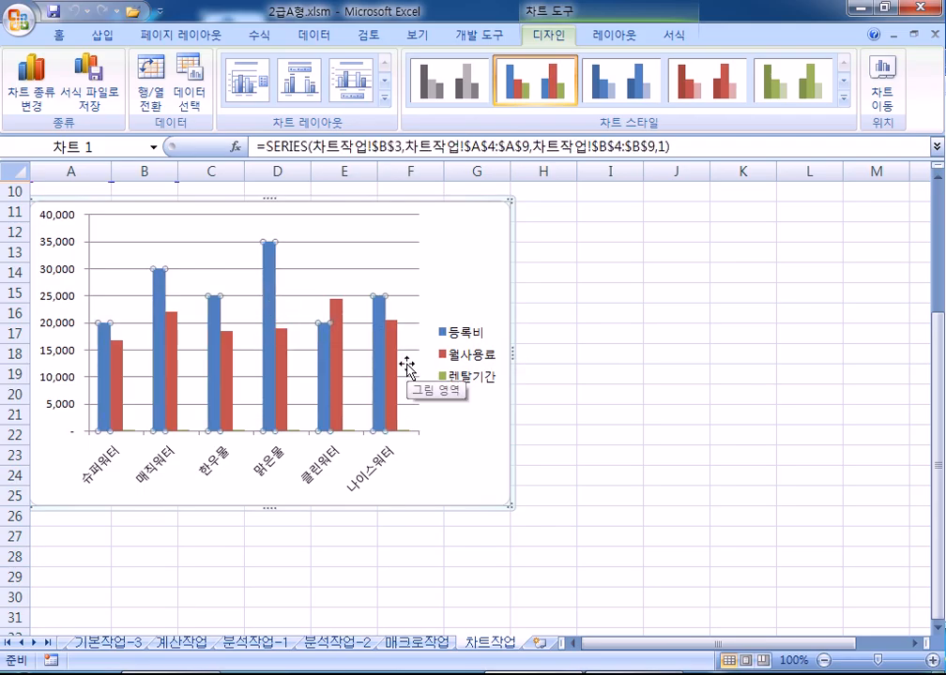
{"action": "key", "text": "Delete"}
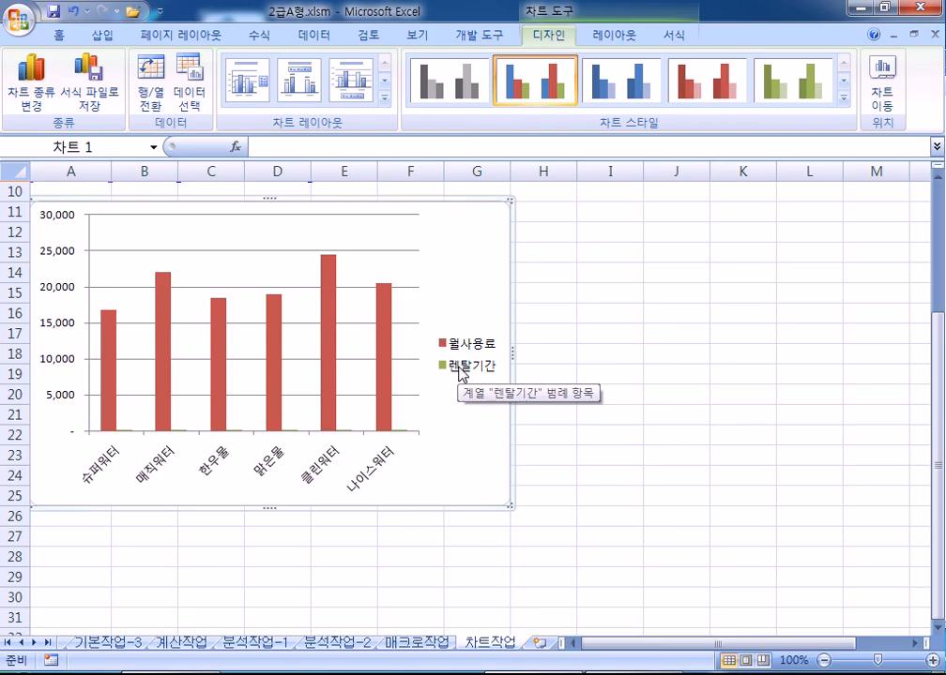
{"action": "left_click", "coordinate": [613, 35]}
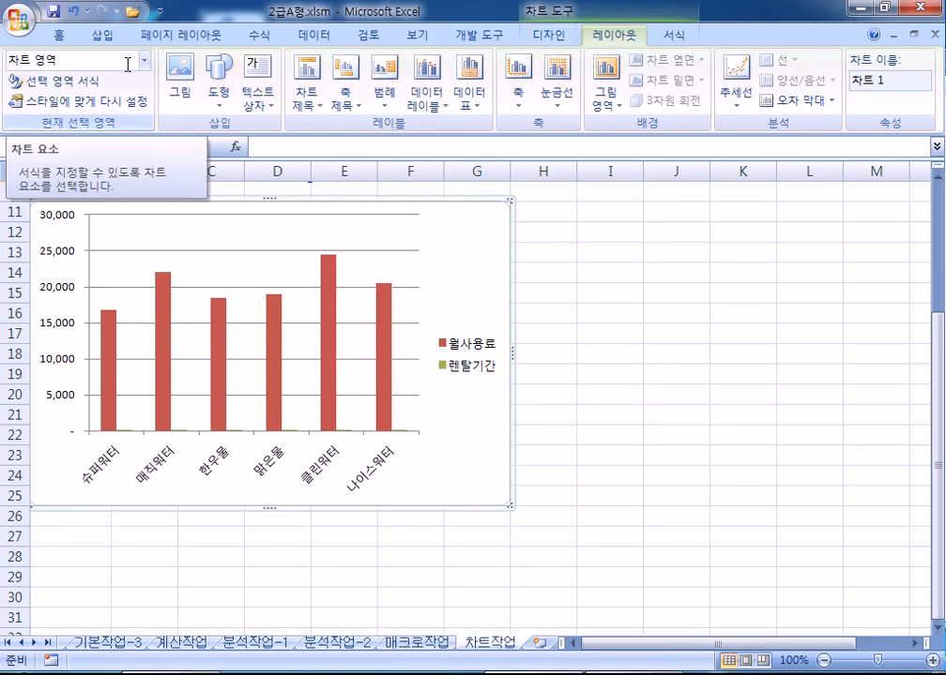
{"action": "left_click", "coordinate": [143, 62]}
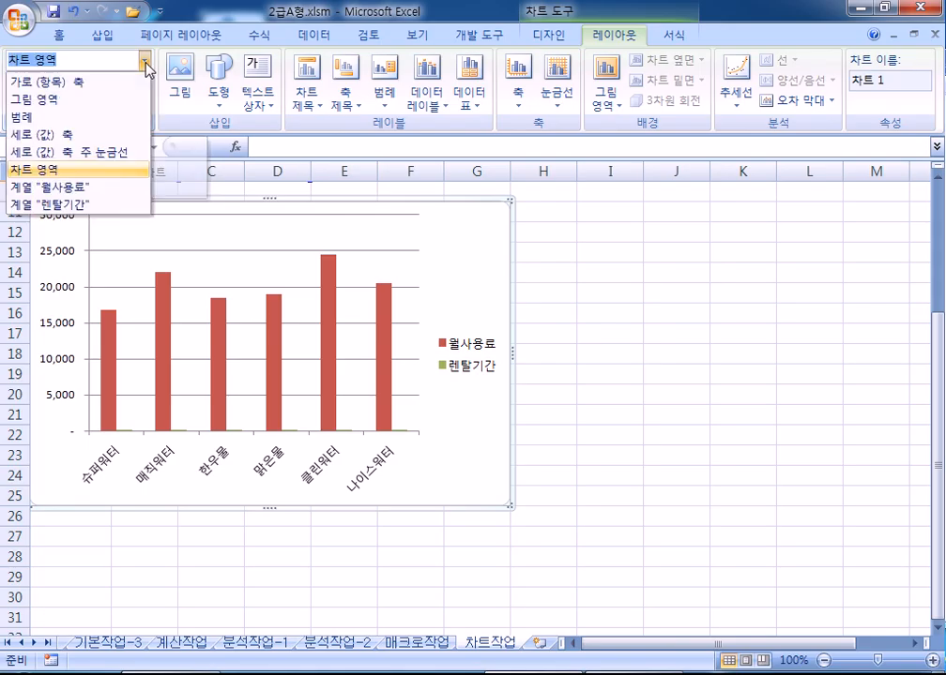
- Select the near-zero 렌탈기간 series through the chart elements list
{"action": "left_click", "coordinate": [75, 206]}
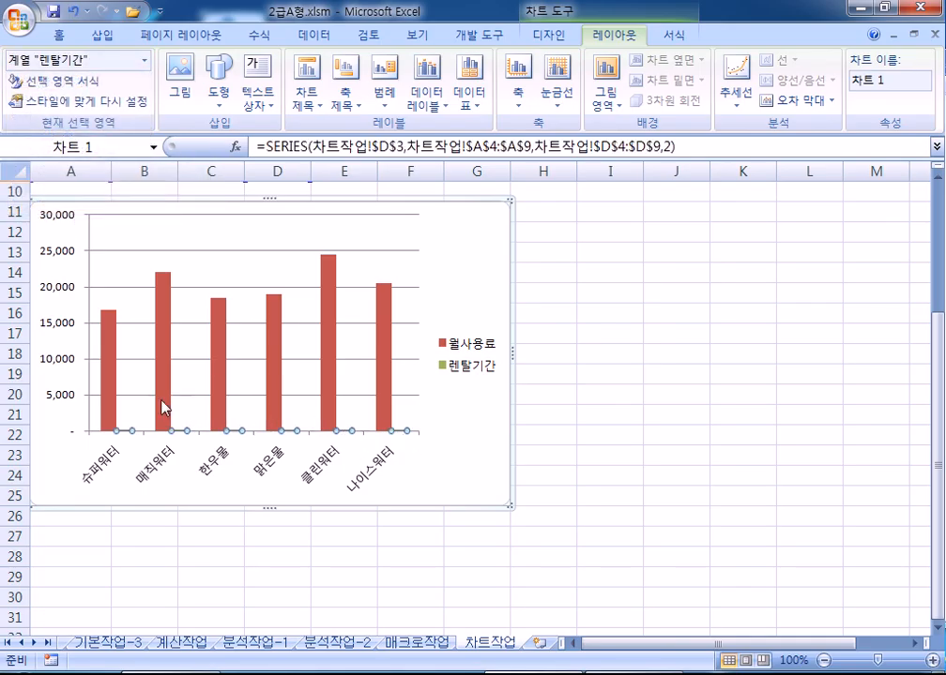
{"action": "mouse_move", "coordinate": [270, 392]}
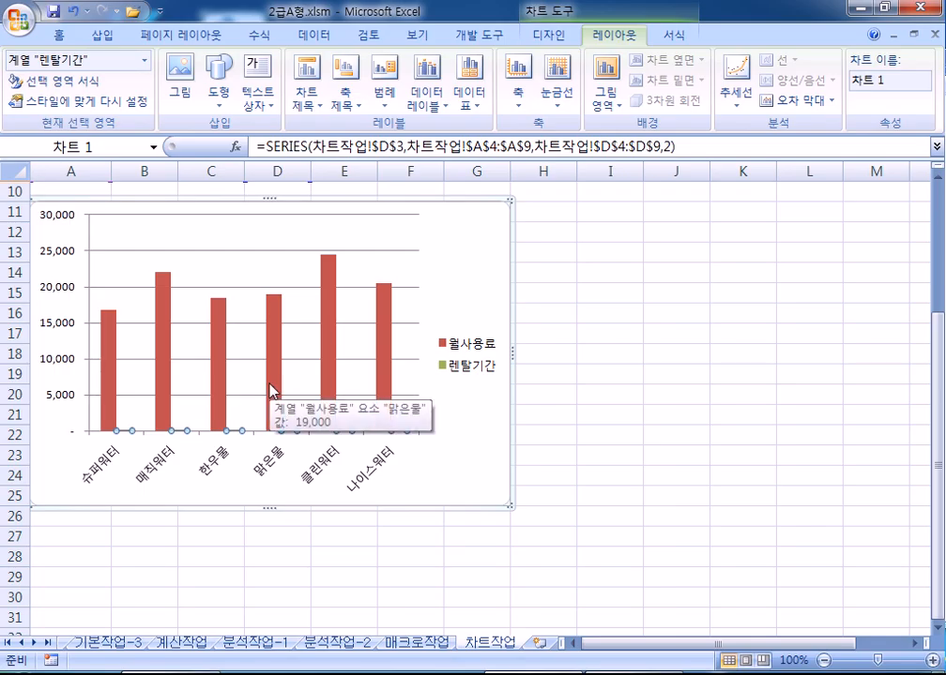
{"action": "left_click", "coordinate": [454, 277]}
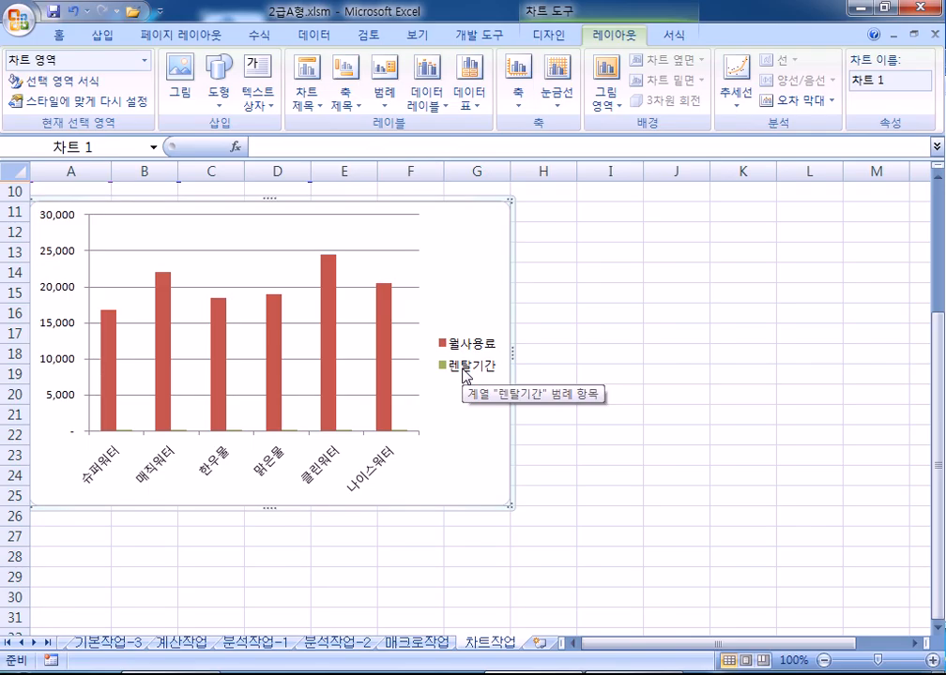
{"action": "left_click", "coordinate": [350, 438]}
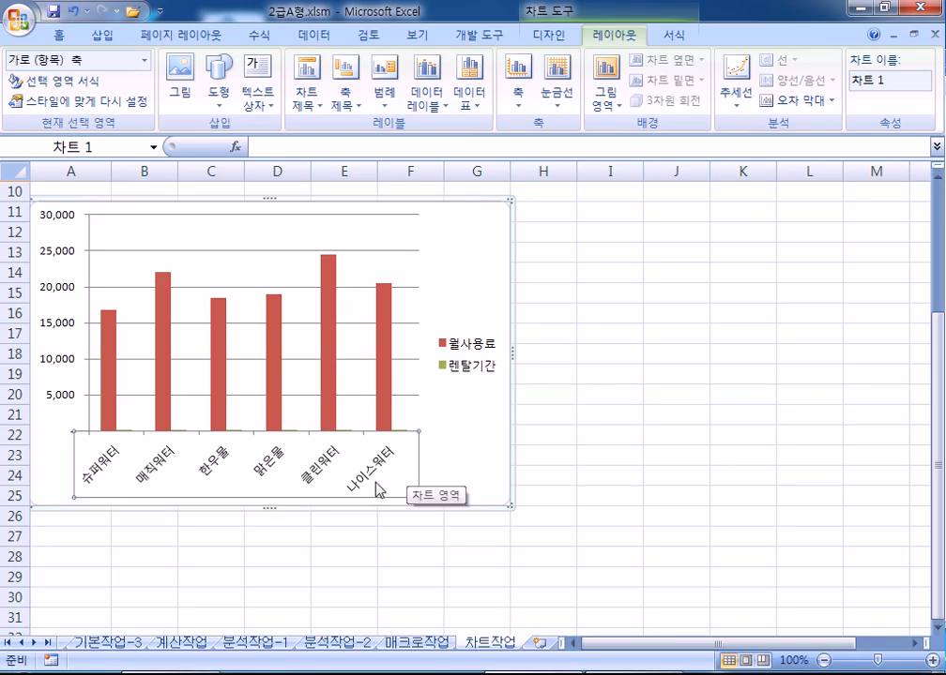
{"action": "left_click_drag", "start_coordinate": [456, 446], "coordinate": [441, 452]}
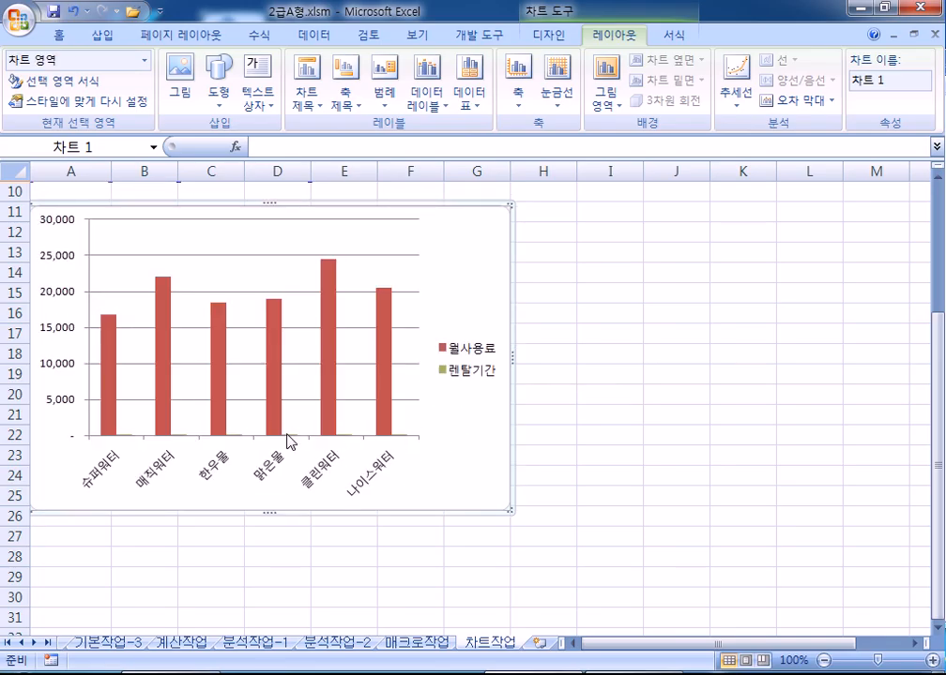
{"action": "left_click", "coordinate": [291, 440]}
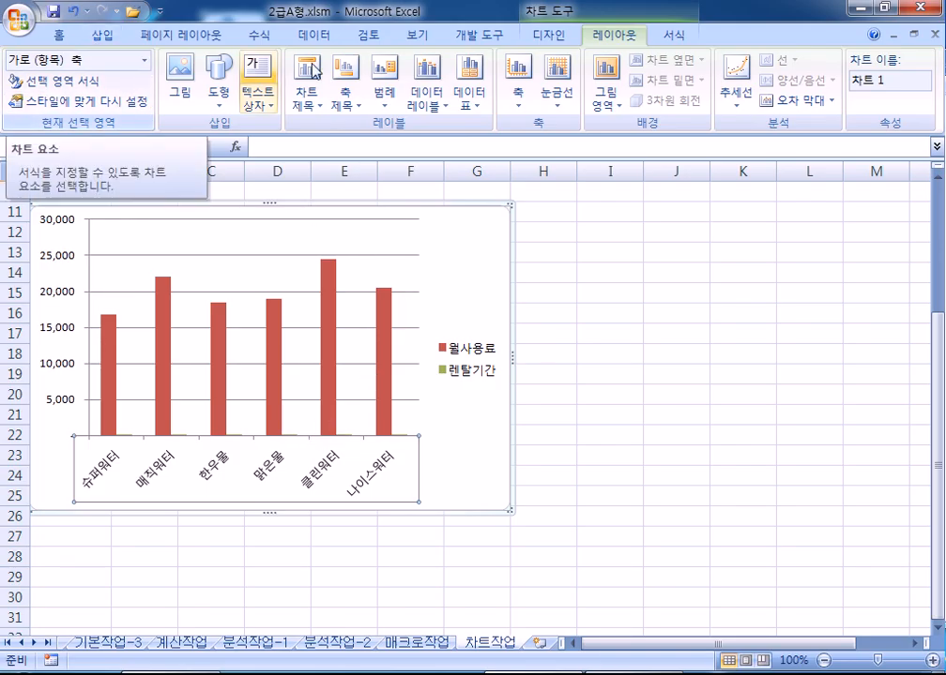
{"action": "left_click", "coordinate": [144, 60]}
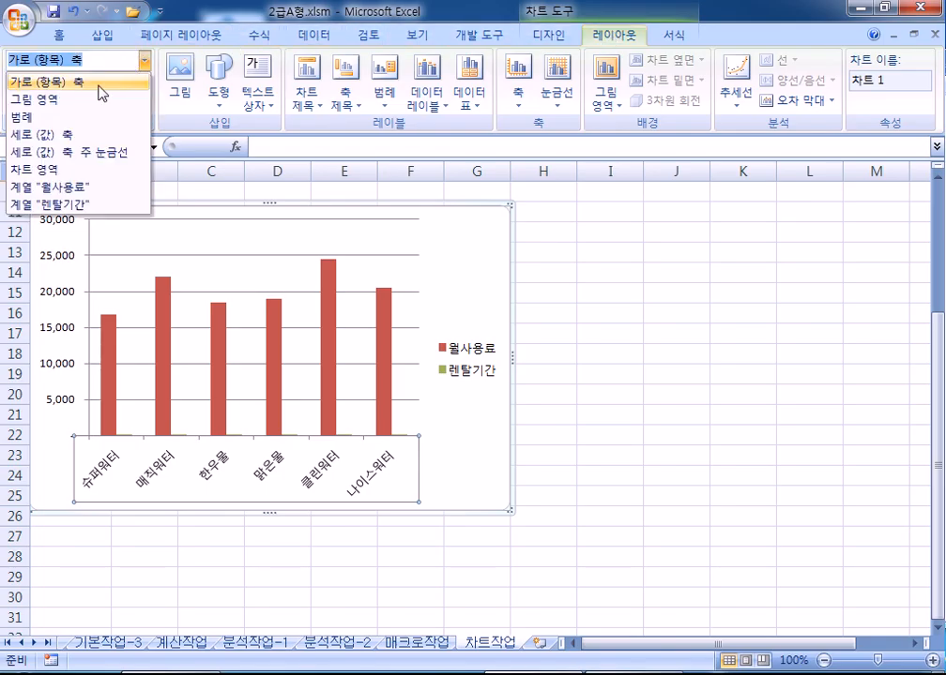
{"action": "left_click", "coordinate": [67, 205]}
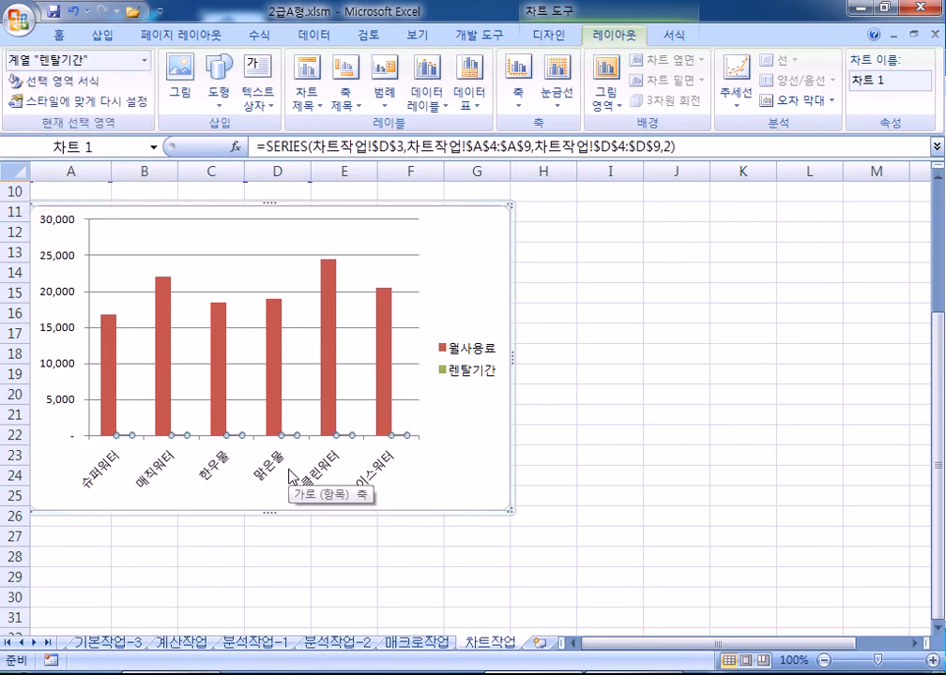
{"action": "left_click", "coordinate": [557, 37]}
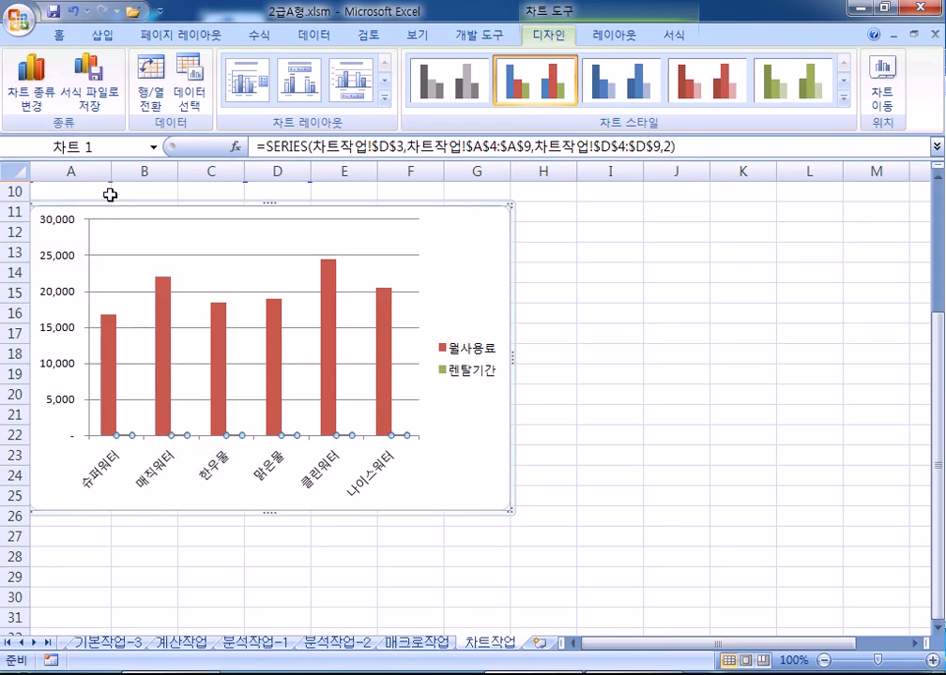
- Change the 렌탈기간 series to Line with Markers and open its Format Data Series settings
{"action": "left_click", "coordinate": [34, 79]}
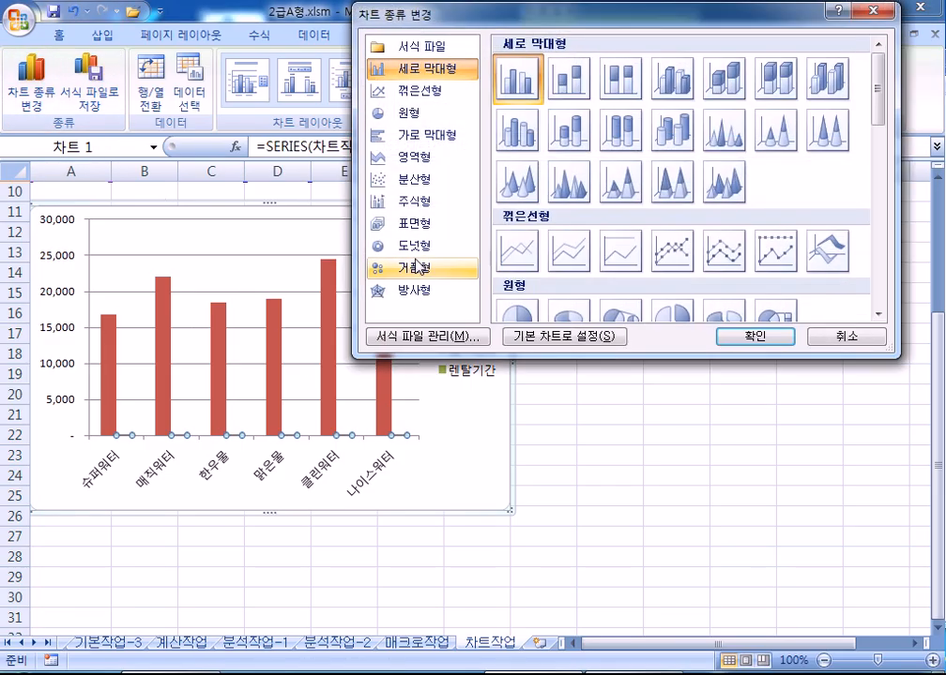
{"action": "left_click", "coordinate": [413, 92]}
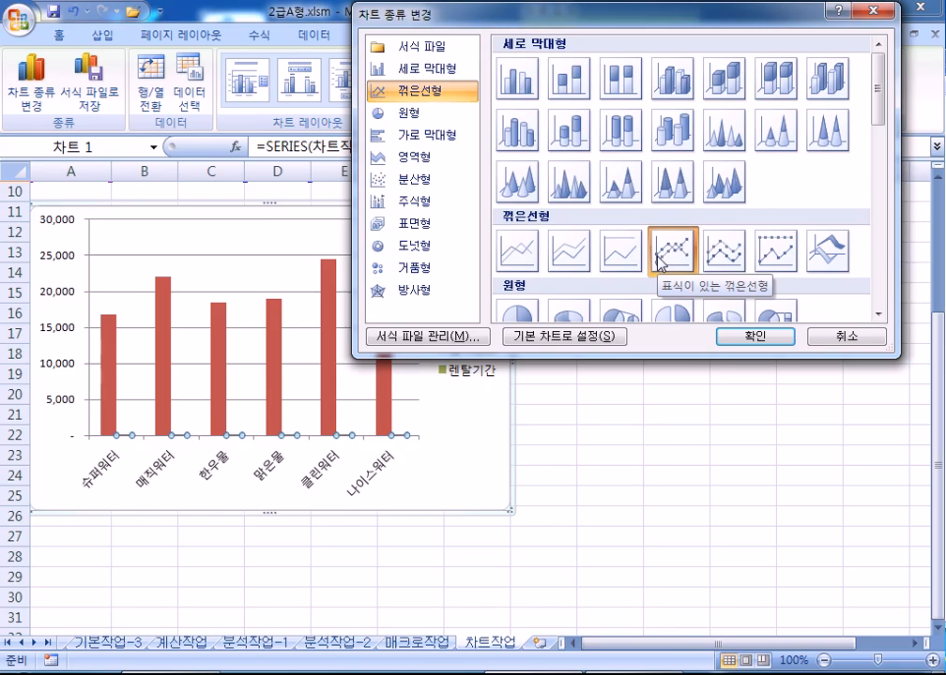
{"action": "left_click", "coordinate": [757, 337]}
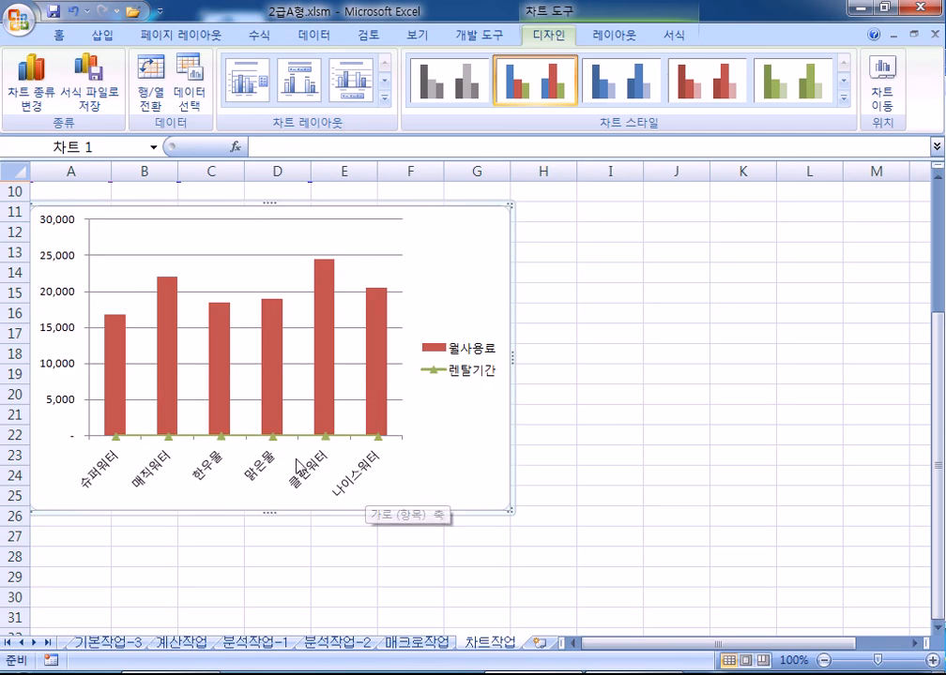
{"action": "left_click", "coordinate": [239, 440]}
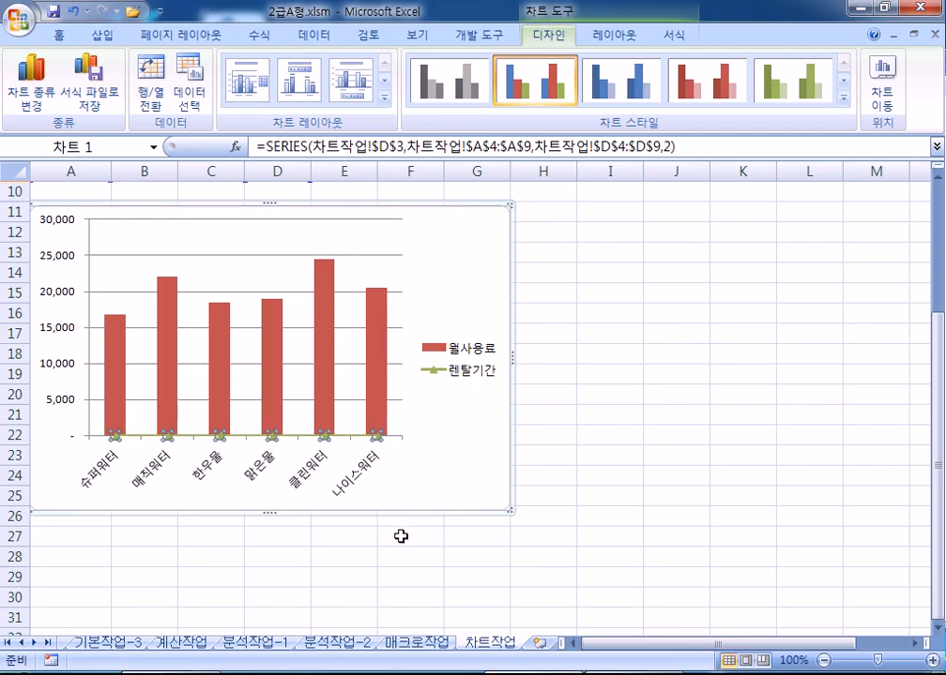
{"action": "key", "text": "ctrl+1"}
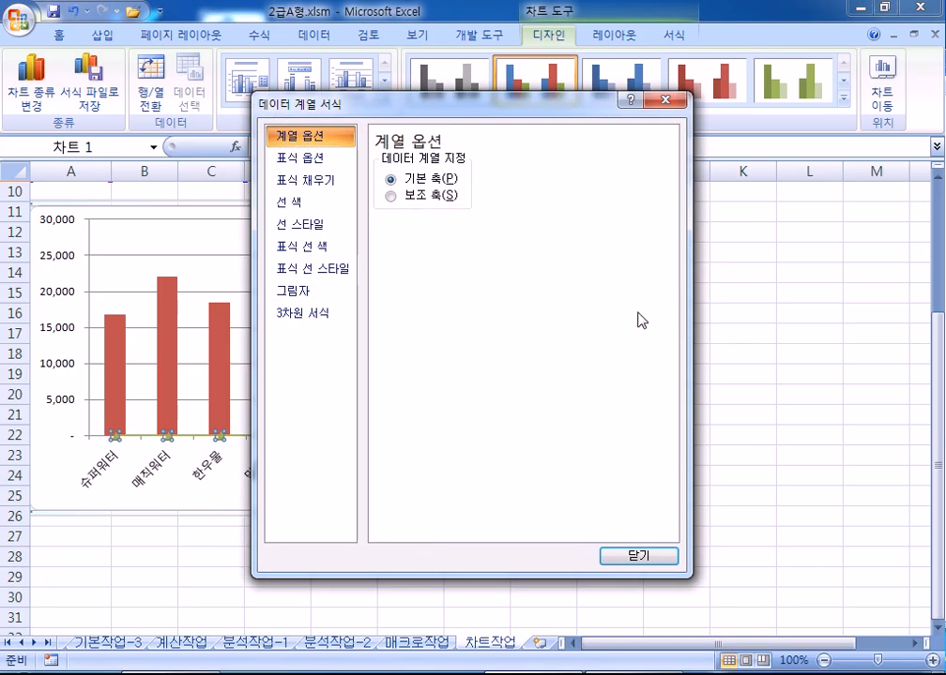
- Plot the 렌탈기간 line on the secondary axis and close the Format Data Series settings
{"action": "left_click", "coordinate": [429, 196]}
{"action": "left_click_drag", "start_coordinate": [438, 109], "coordinate": [739, 117]}
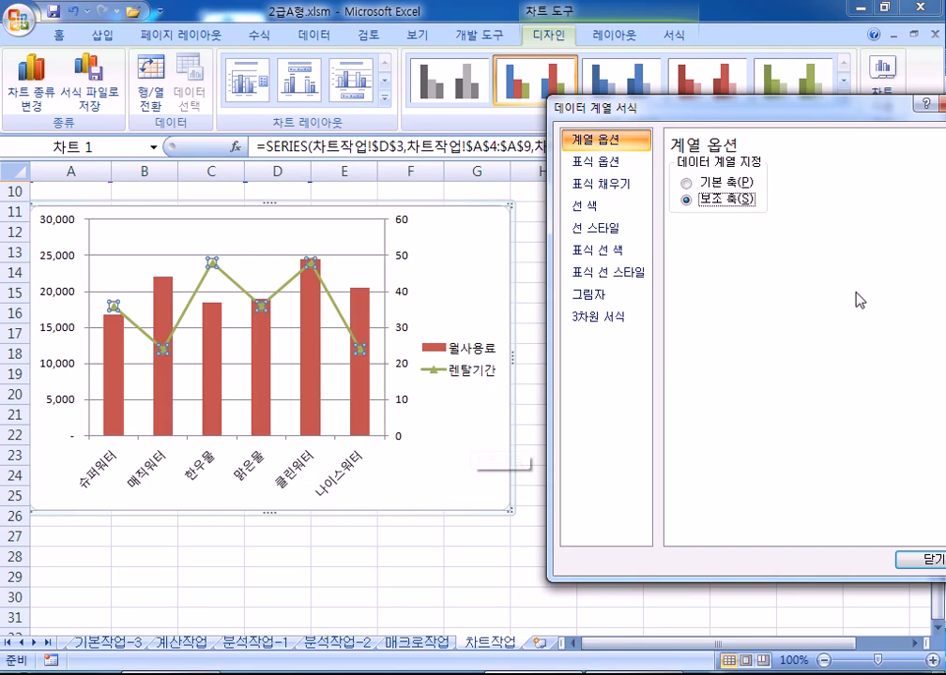
{"action": "left_click_drag", "start_coordinate": [854, 111], "coordinate": [718, 178]}
{"action": "left_click", "coordinate": [825, 170]}
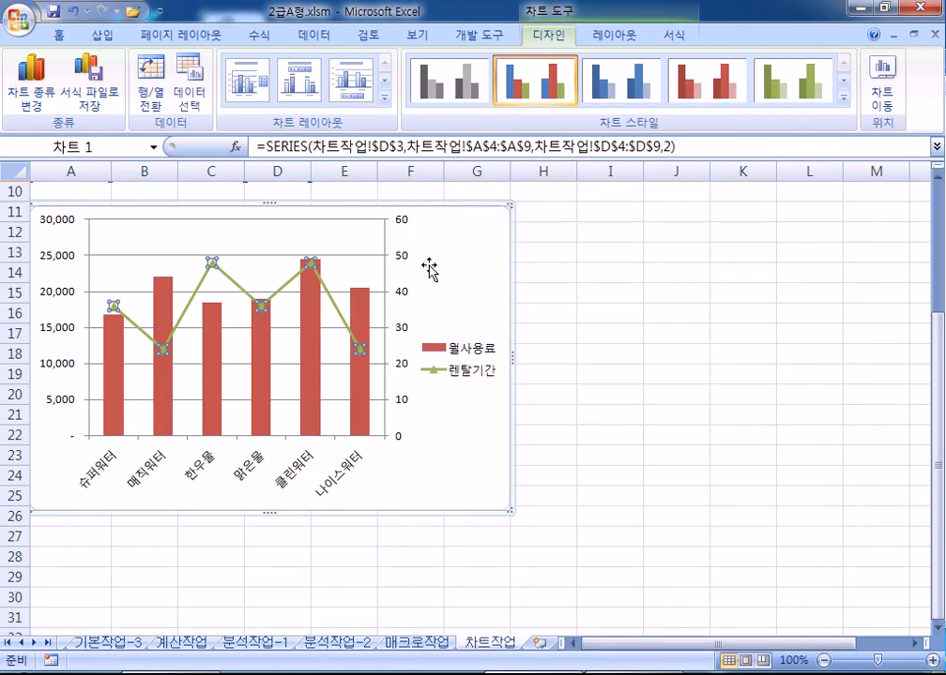
{"action": "left_click", "coordinate": [452, 246]}
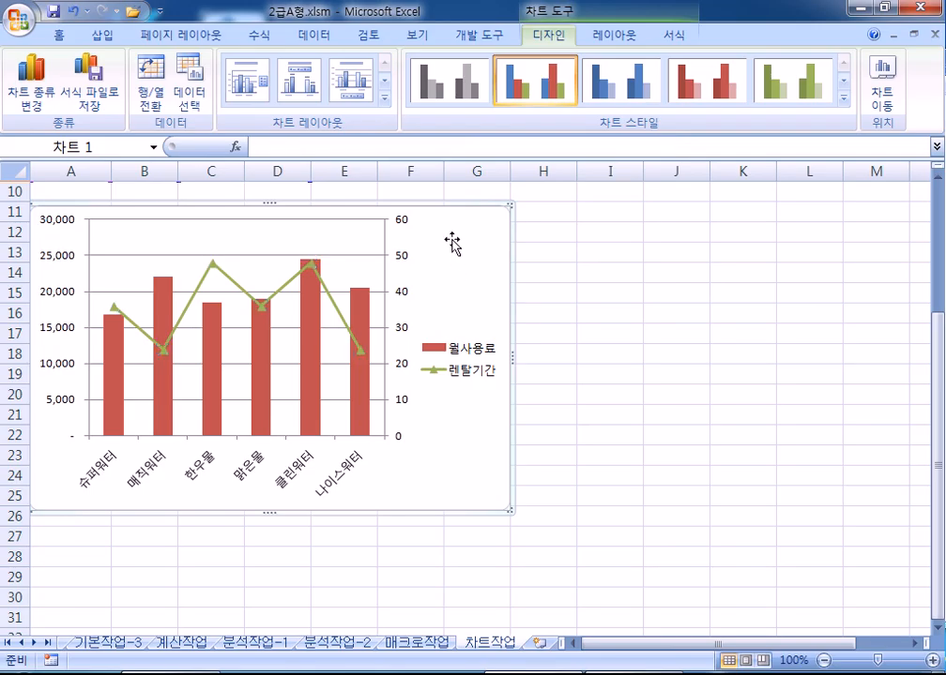
- Insert an above-chart title in 굴림체 14 pt reading 정수기 렌탈 현황
{"action": "left_click", "coordinate": [636, 41]}
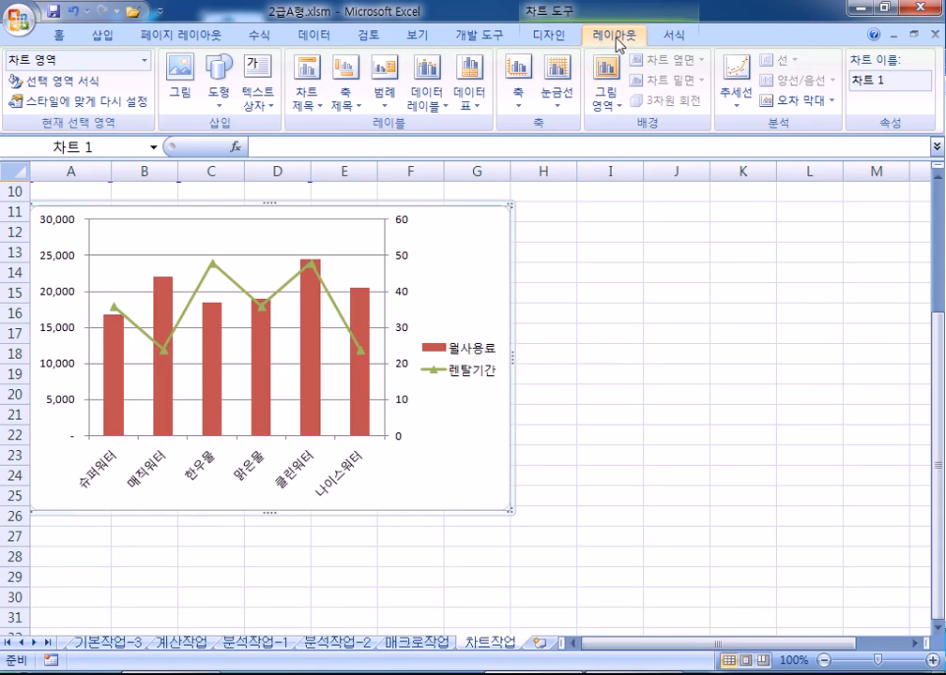
{"action": "left_click", "coordinate": [307, 98]}
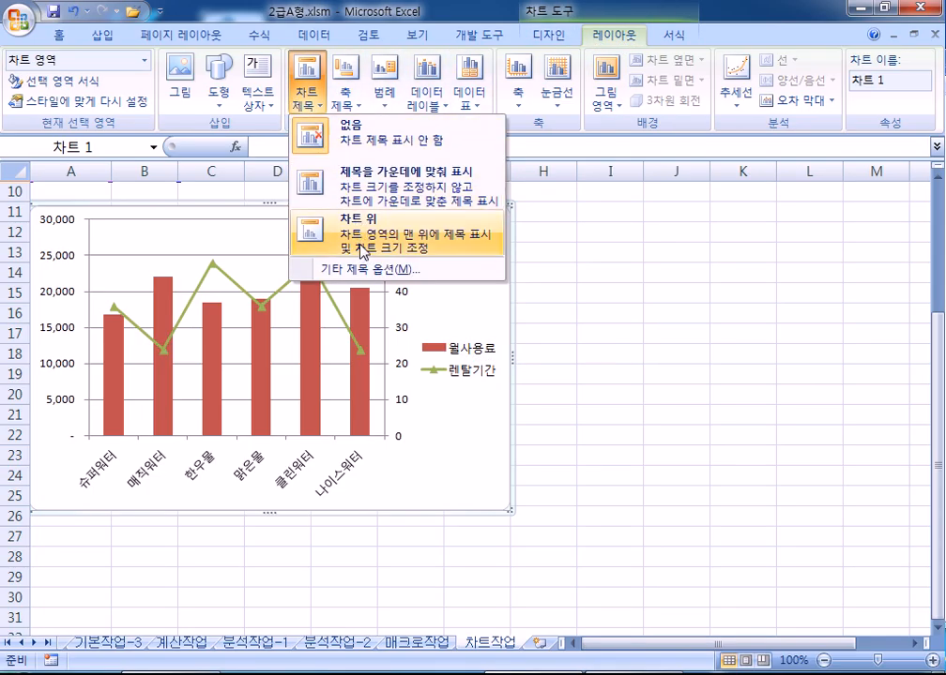
{"action": "left_click", "coordinate": [365, 246]}
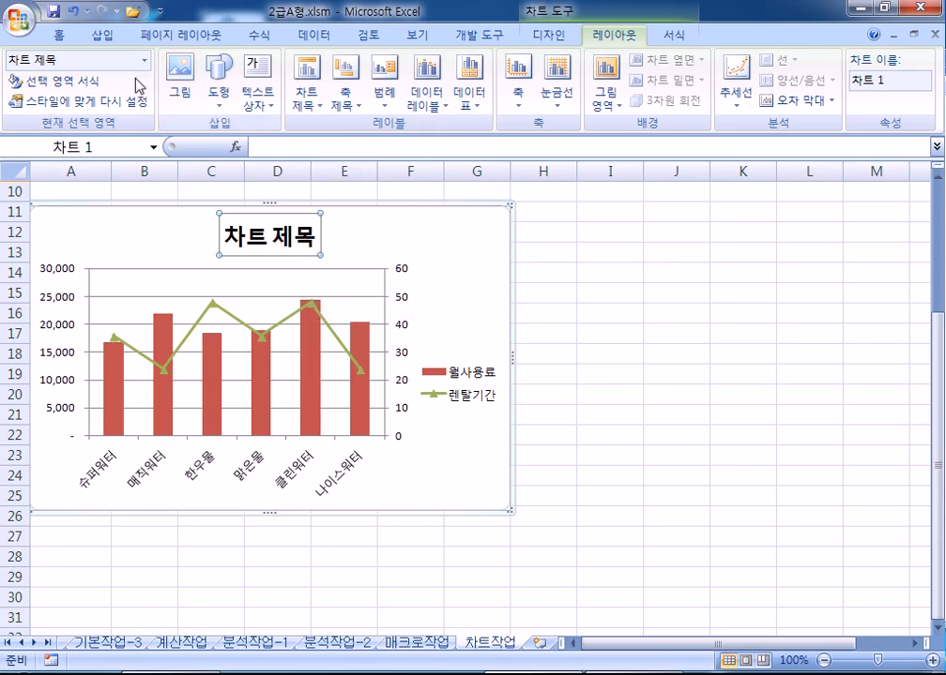
{"action": "left_click", "coordinate": [69, 39]}
{"action": "left_click", "coordinate": [199, 68]}
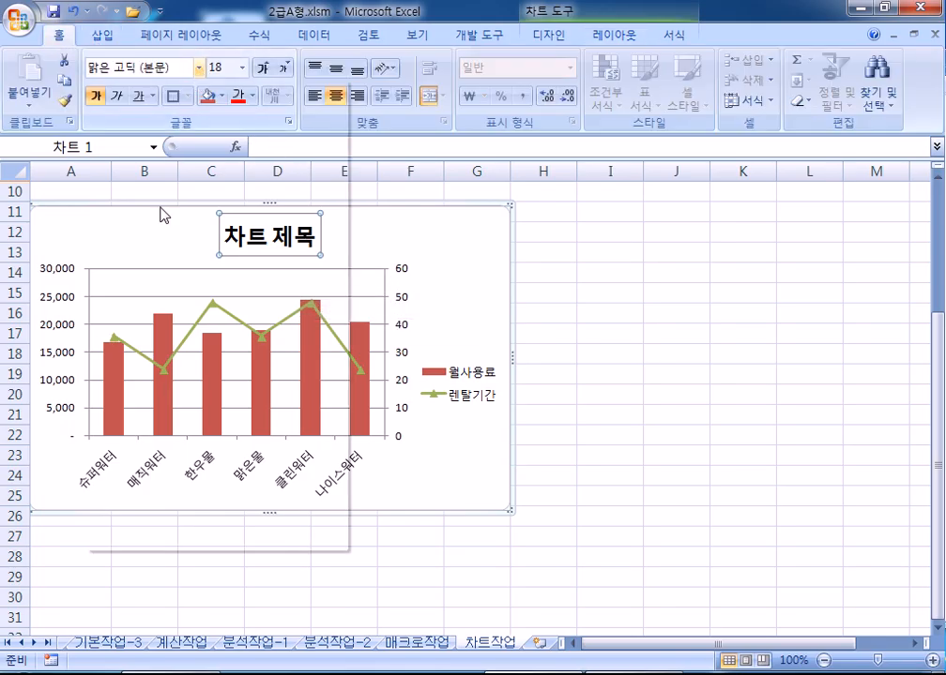
{"action": "scroll", "coordinate": [214, 379], "scroll_direction": "down", "scroll_amount": 20}
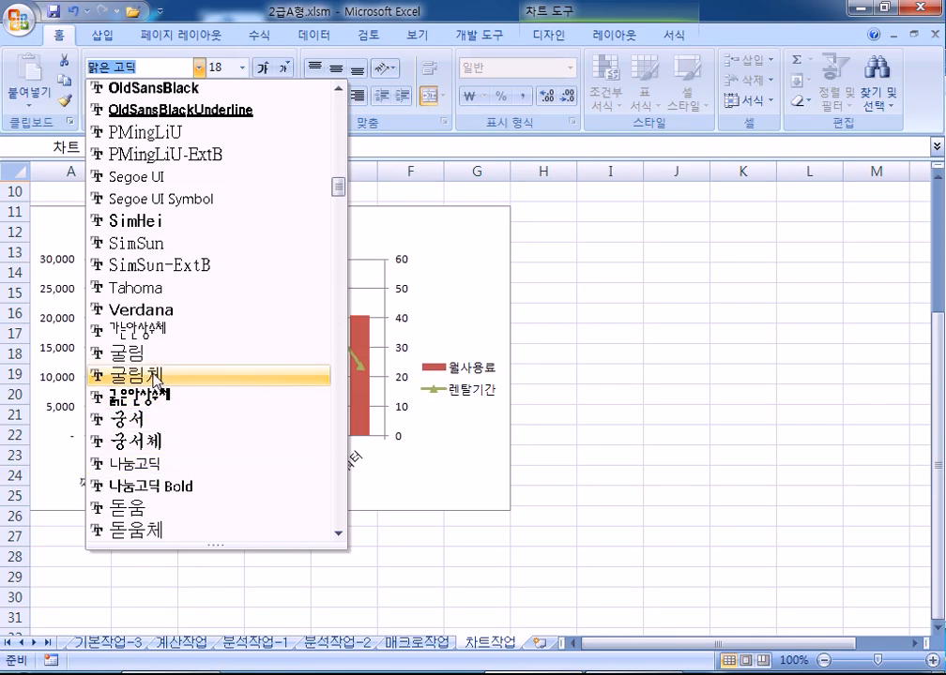
{"action": "left_click", "coordinate": [234, 374]}
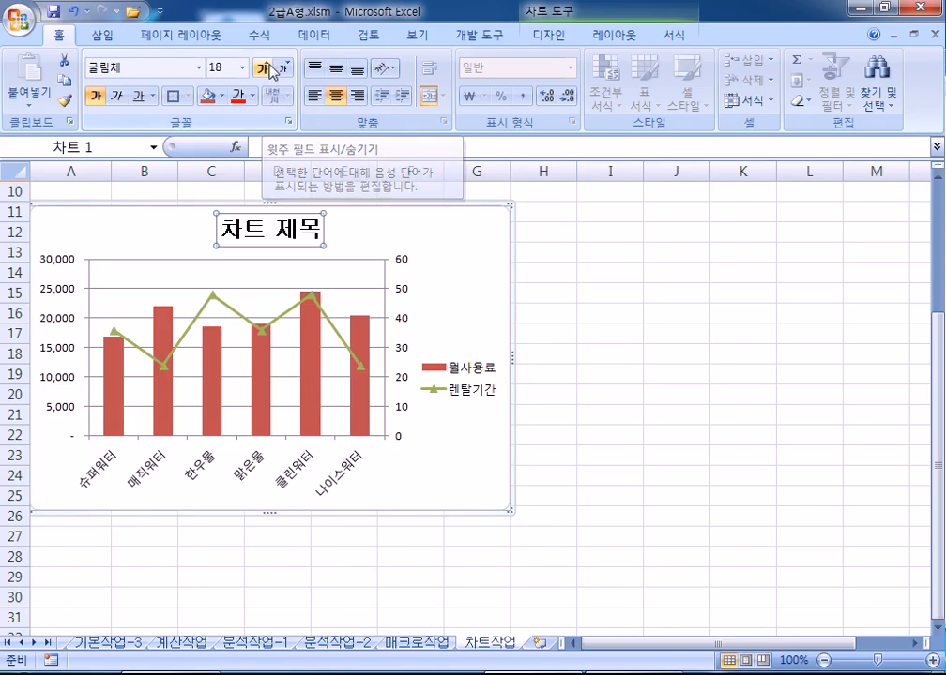
{"action": "left_click", "coordinate": [288, 75]}
{"action": "left_click", "coordinate": [288, 75]}
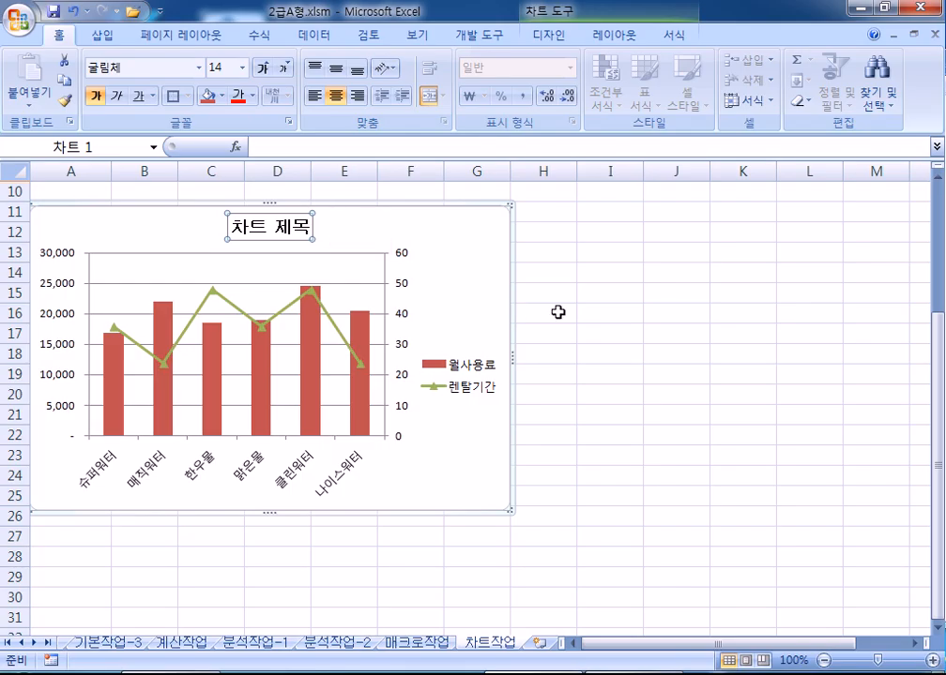
{"action": "type", "text": "정수기 렌"}
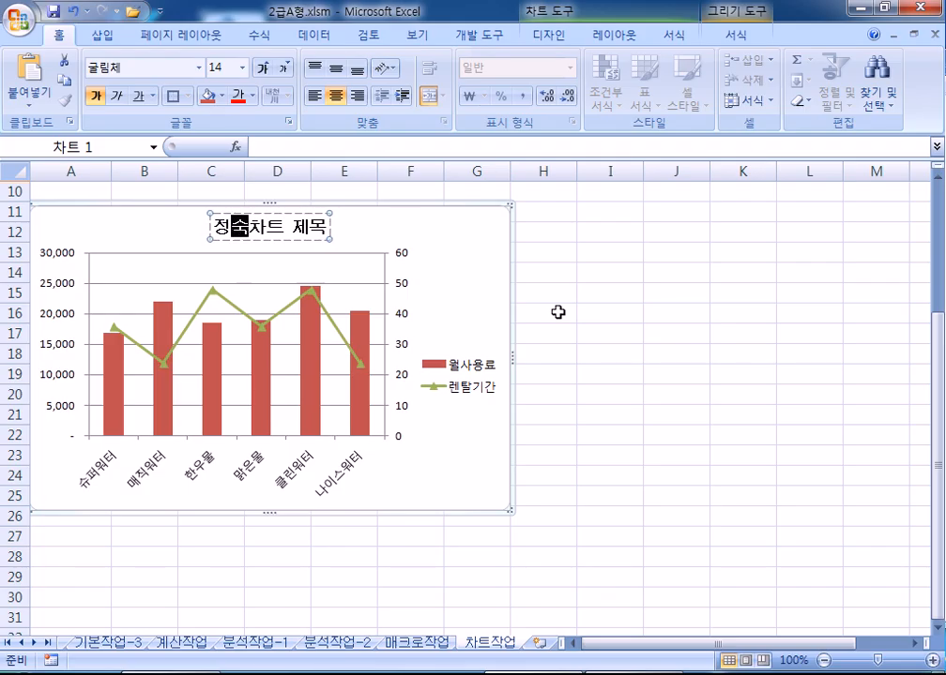
{"action": "type", "text": "탈 현황"}
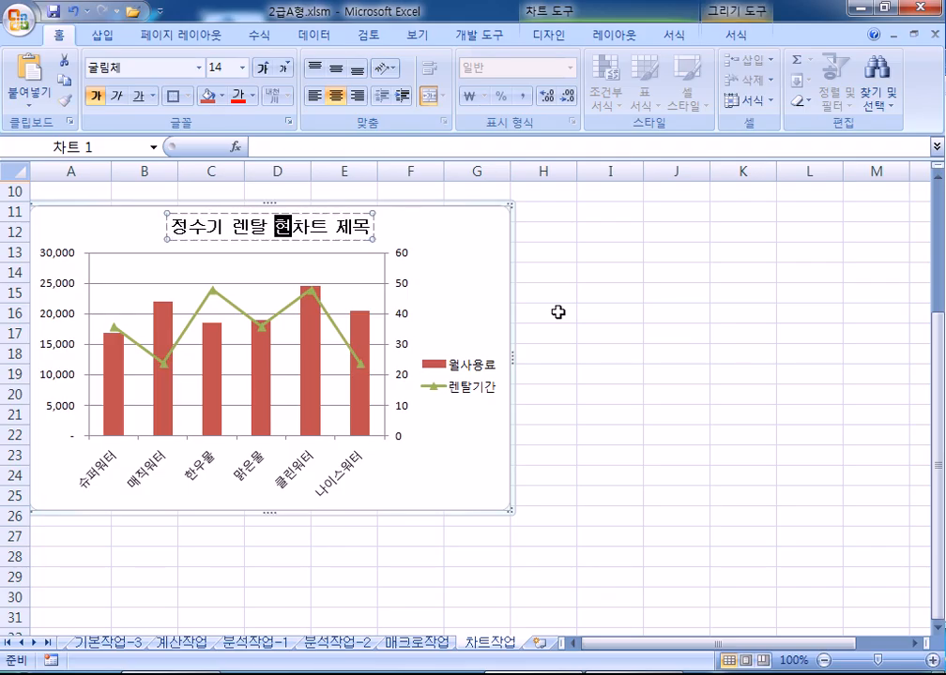
{"action": "key", "text": "Delete"}
{"action": "key", "text": "Delete"}
{"action": "key", "text": "Delete"}
{"action": "key", "text": "Delete"}
{"action": "key", "text": "Delete"}
{"action": "key", "text": "Escape"}
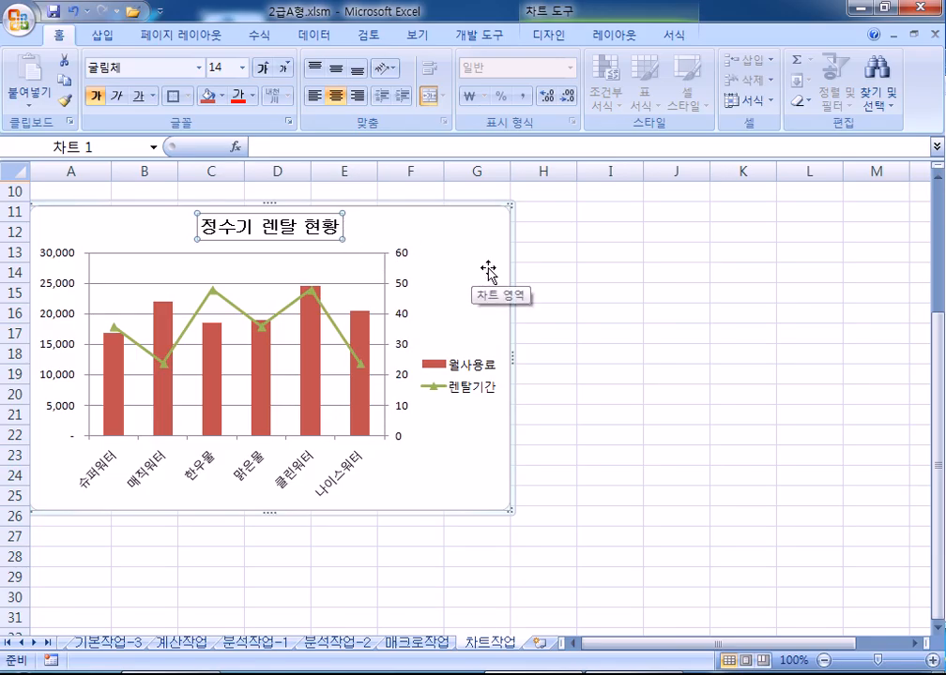
- Move the chart legend to the bottom of the chart
{"action": "left_click", "coordinate": [424, 378]}
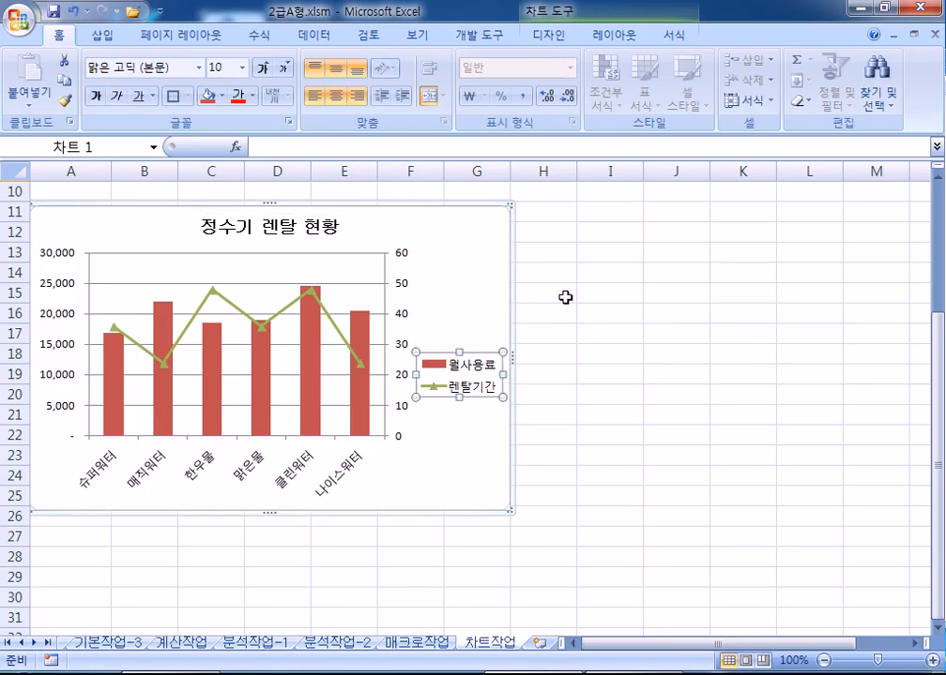
{"action": "left_click", "coordinate": [613, 37]}
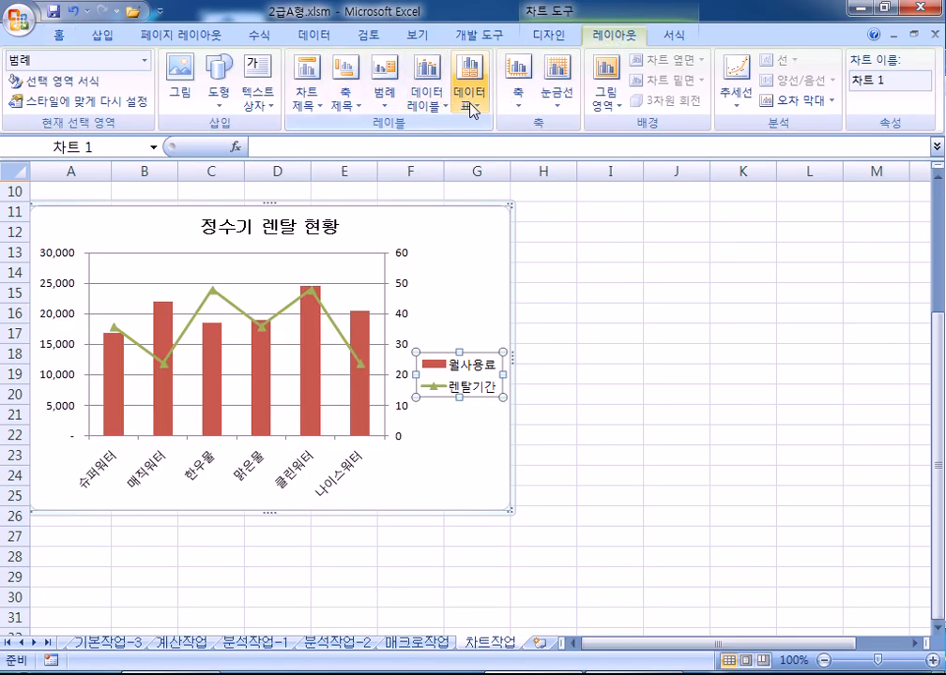
{"action": "left_click", "coordinate": [398, 110]}
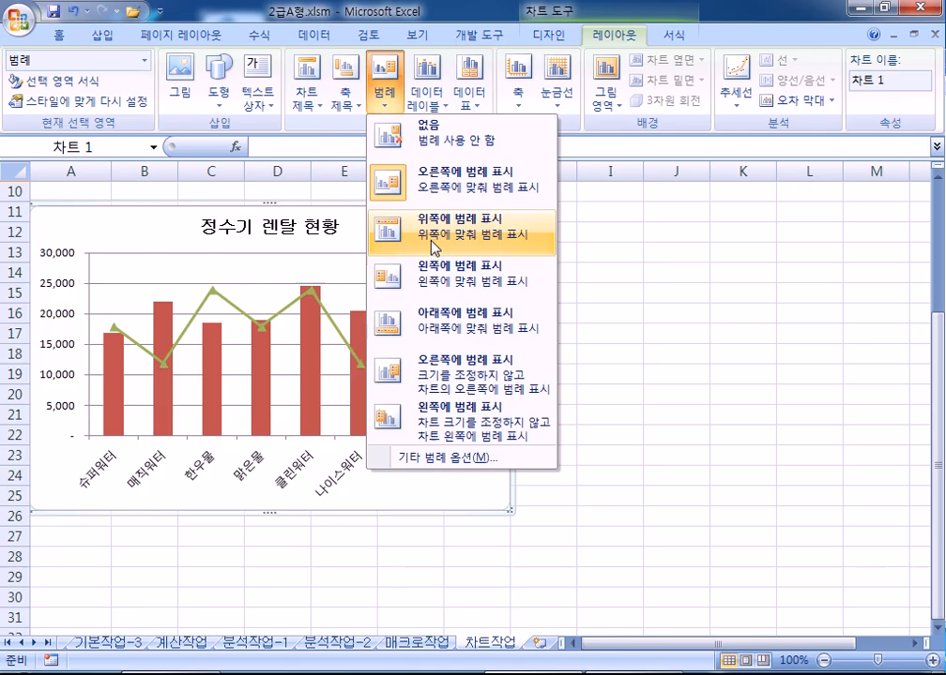
{"action": "left_click", "coordinate": [383, 336]}
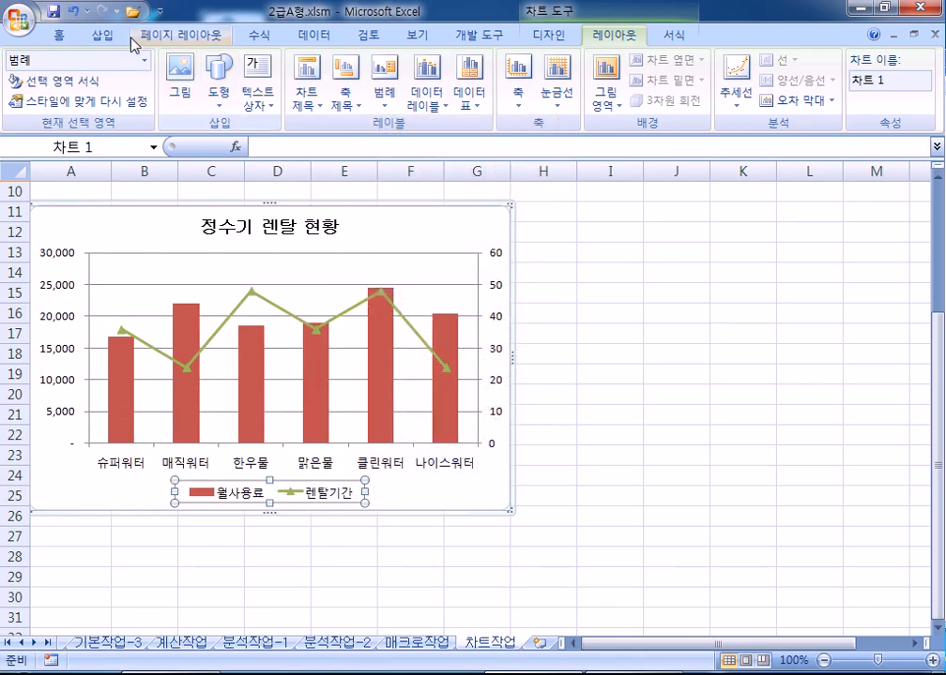
- Set the legend text to 굴림체, enlarged to 12 pt
{"action": "left_click", "coordinate": [68, 39]}
{"action": "left_click", "coordinate": [199, 68]}
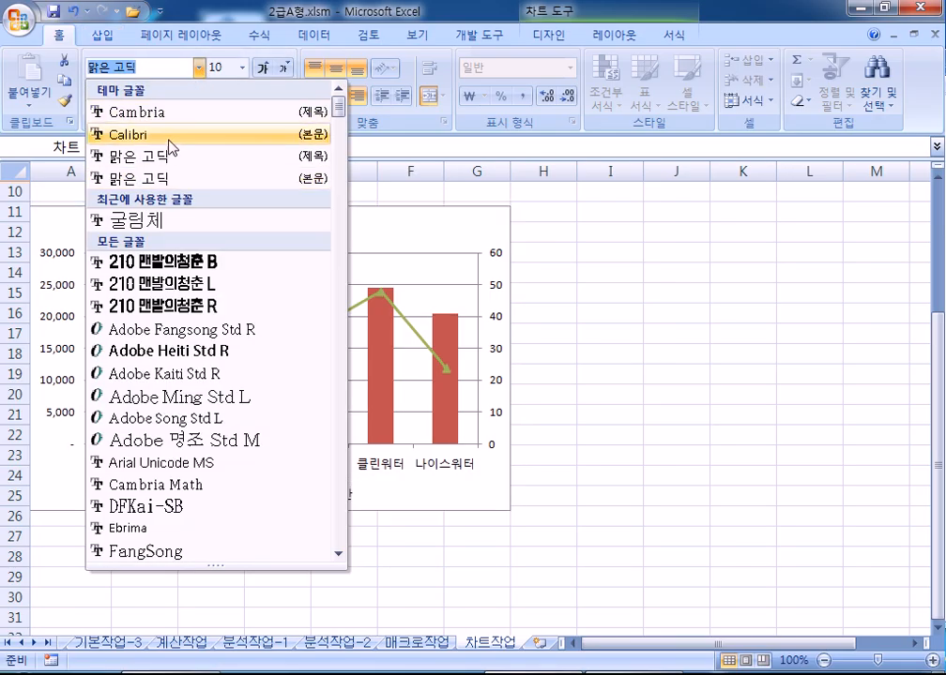
{"action": "left_click", "coordinate": [160, 225]}
{"action": "left_click", "coordinate": [265, 68]}
{"action": "left_click", "coordinate": [264, 67]}
{"action": "left_click", "coordinate": [264, 68]}
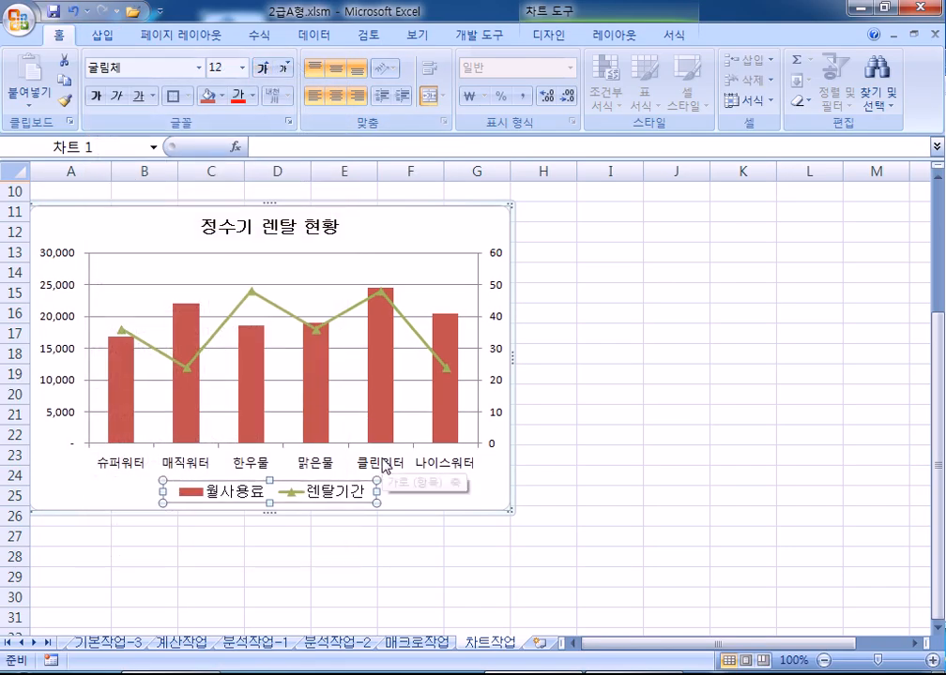
{"action": "left_click", "coordinate": [457, 223]}
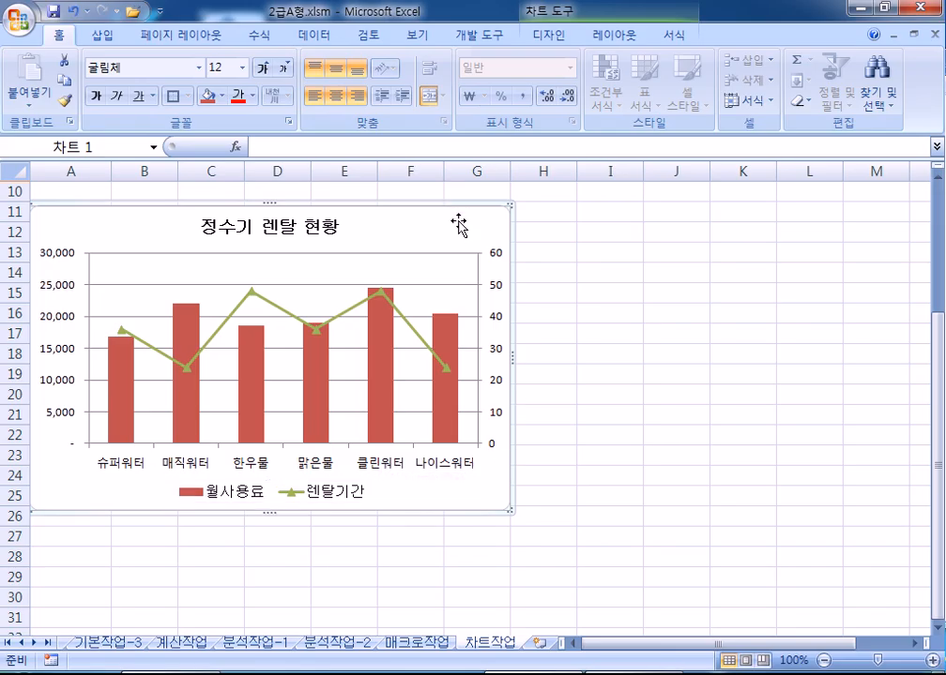
- Turn on Rounded corners in the chart area's border styles
{"action": "double_click", "coordinate": [458, 225]}
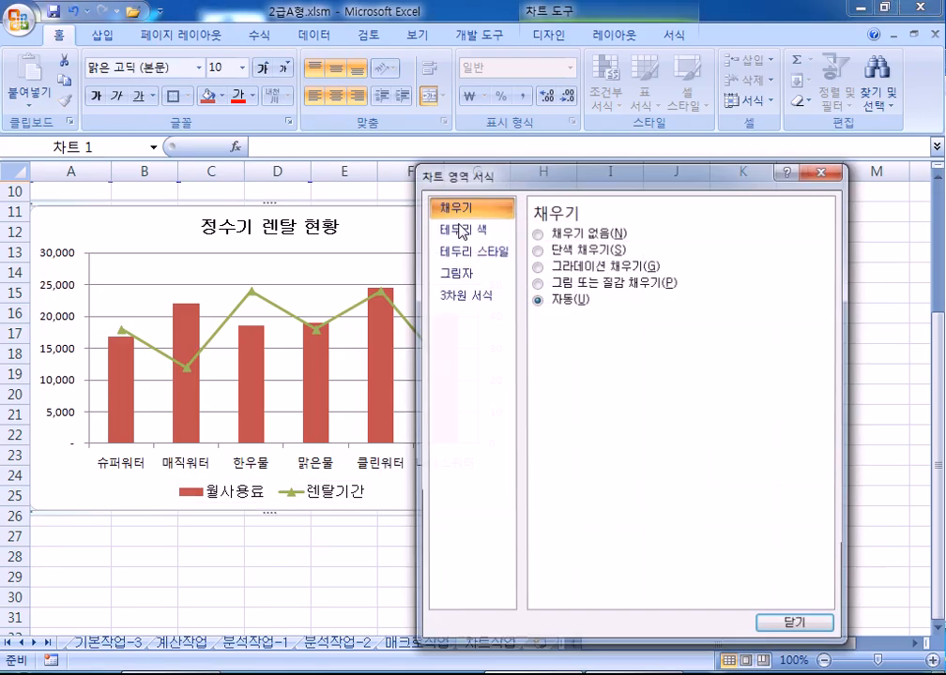
{"action": "left_click", "coordinate": [474, 250]}
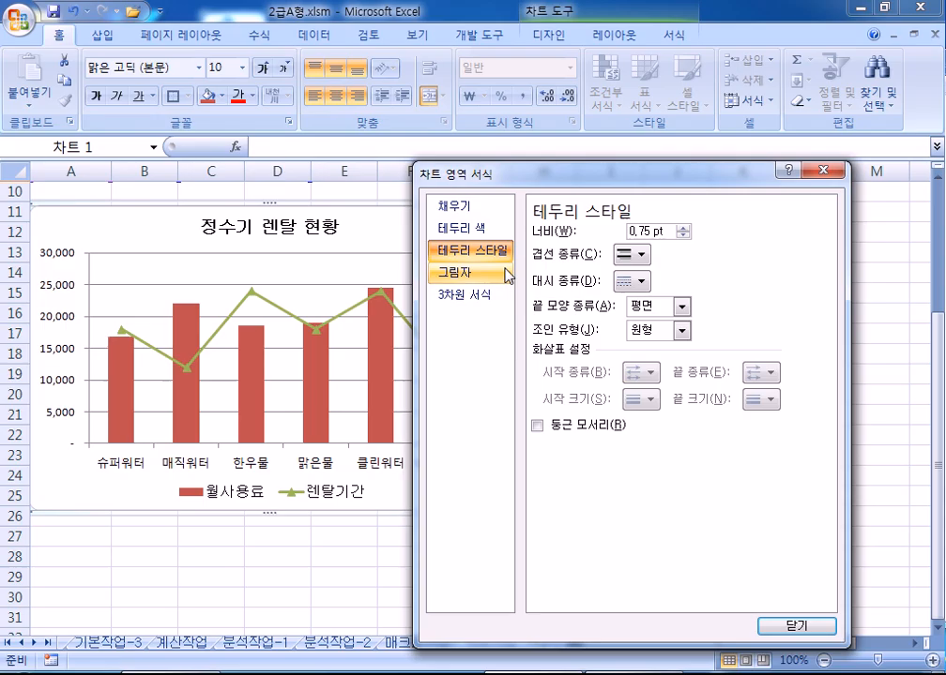
{"action": "left_click", "coordinate": [543, 427]}
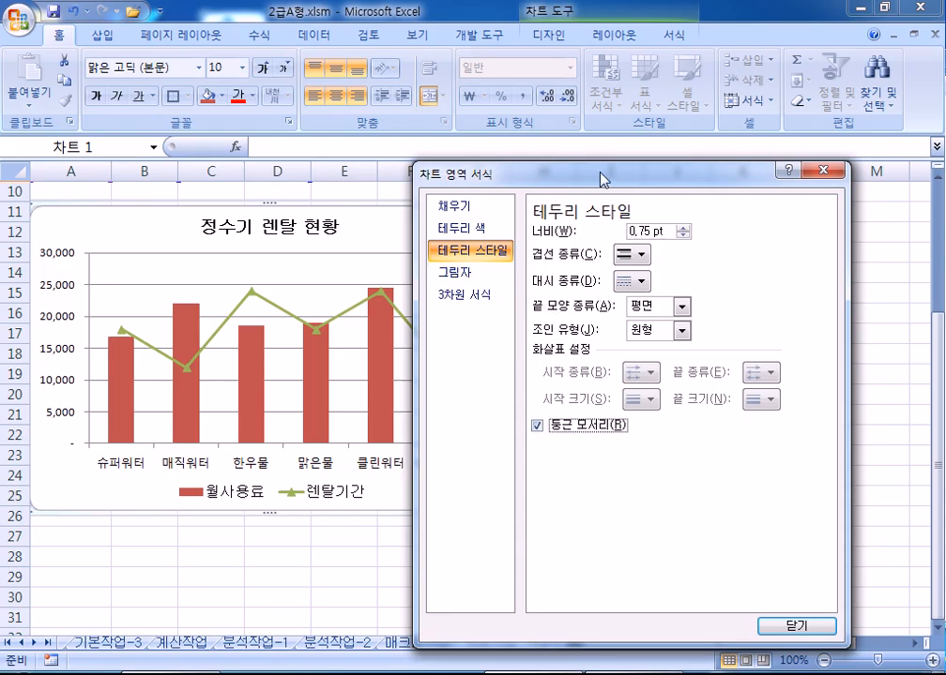
{"action": "left_click_drag", "start_coordinate": [603, 179], "coordinate": [724, 90]}
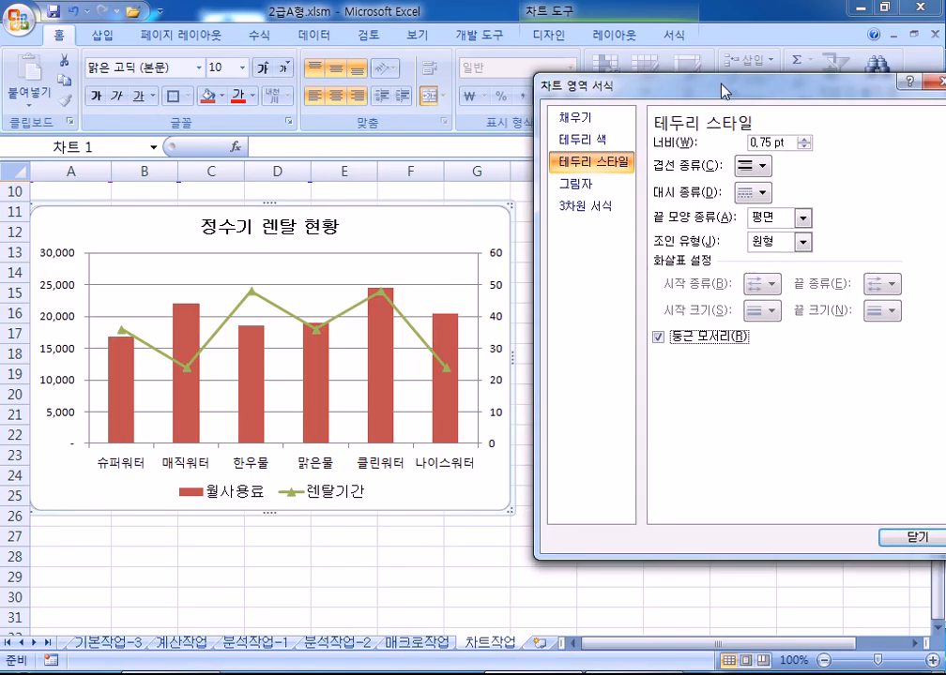
{"action": "left_click", "coordinate": [914, 538]}
{"action": "left_click", "coordinate": [629, 473]}
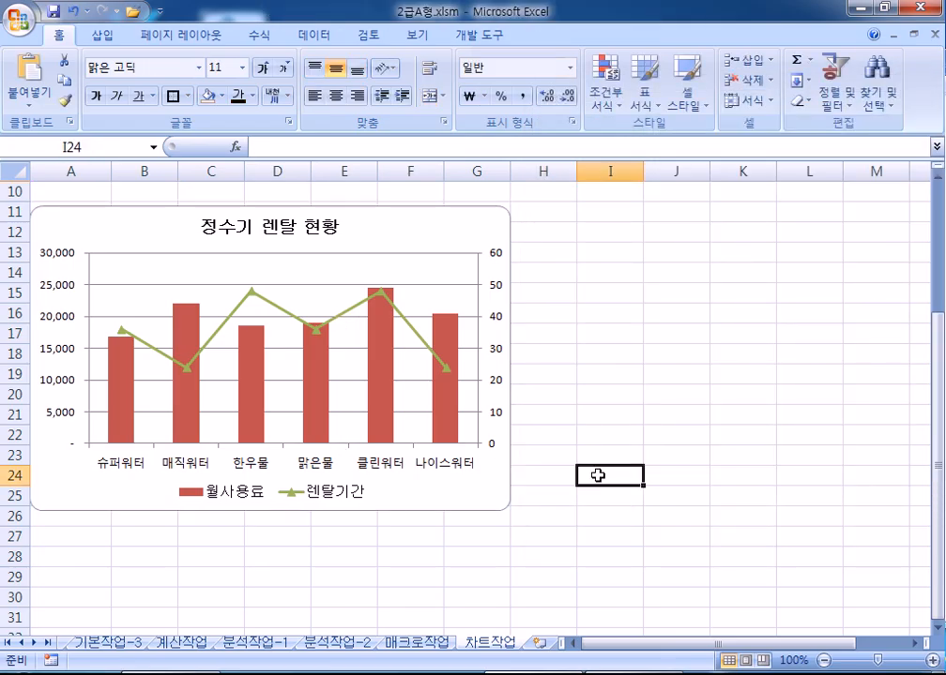
- Select the left value axis, major gridlines and 렌탈기간 line in turn
{"action": "left_click", "coordinate": [49, 295]}
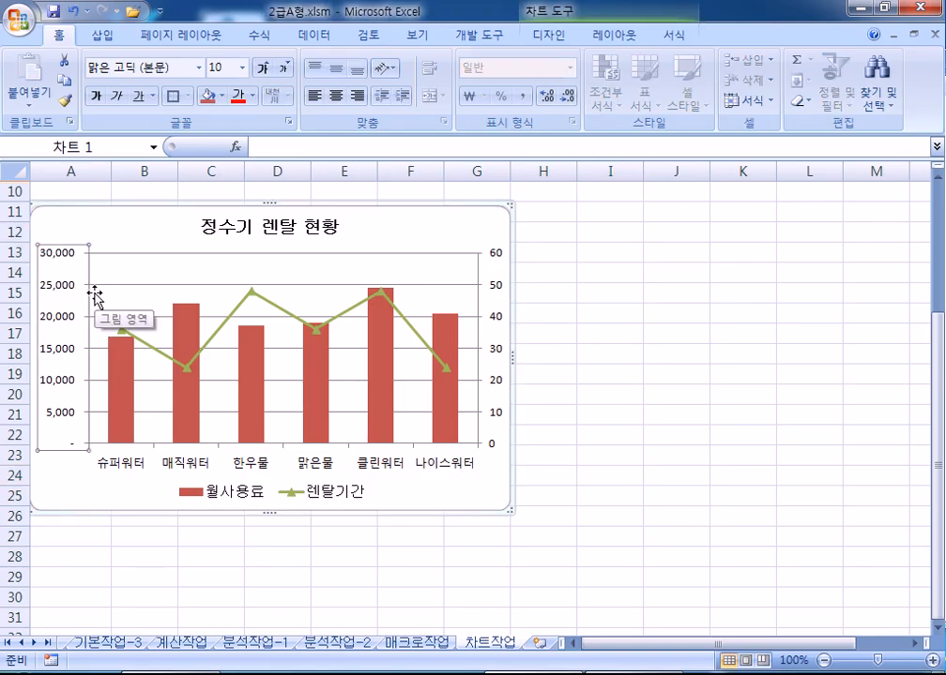
{"action": "left_click", "coordinate": [163, 286]}
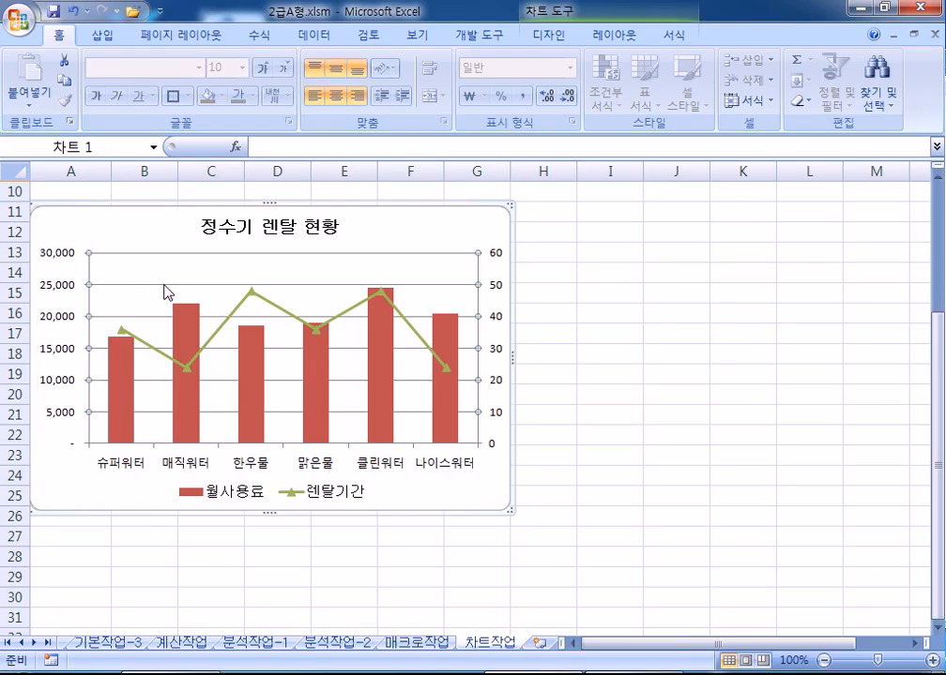
{"action": "left_click", "coordinate": [241, 315]}
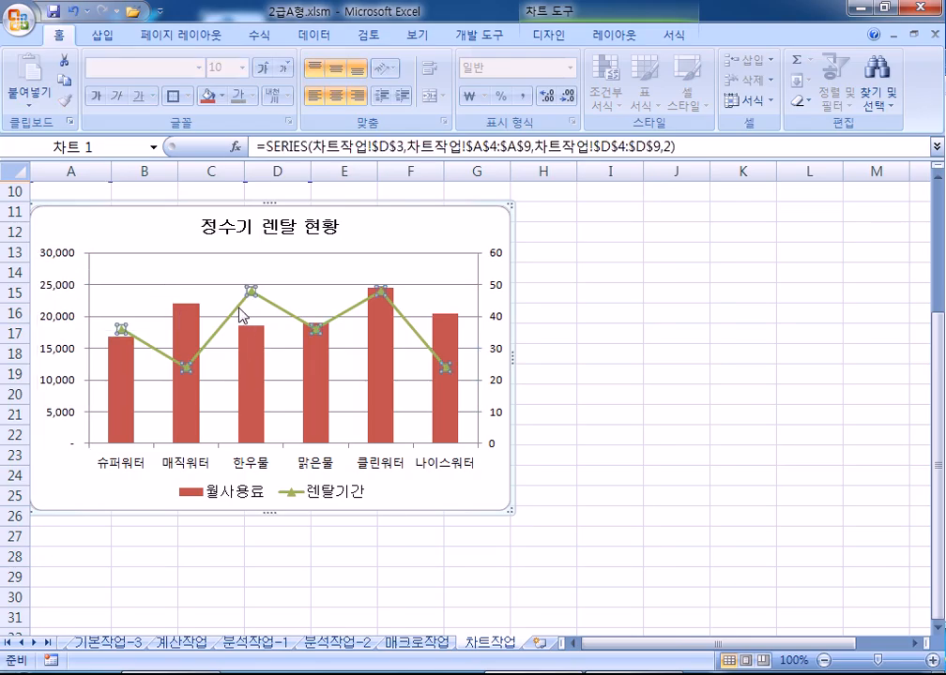